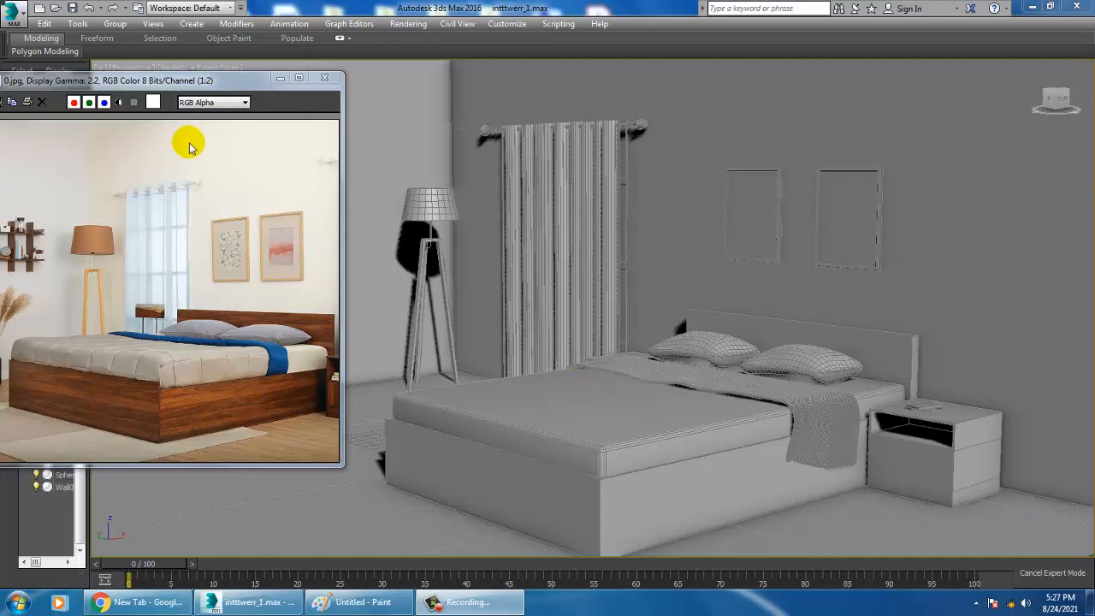
Switch the production renderer to V-Ray Adv 3.30.05 in the render setup
click(396, 24)
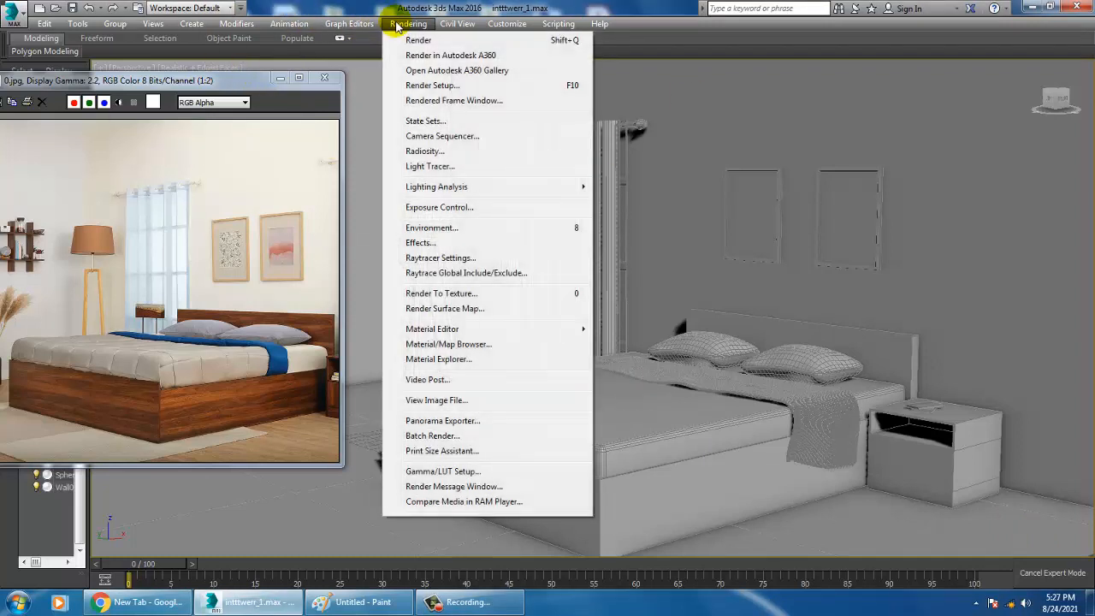
click(473, 86)
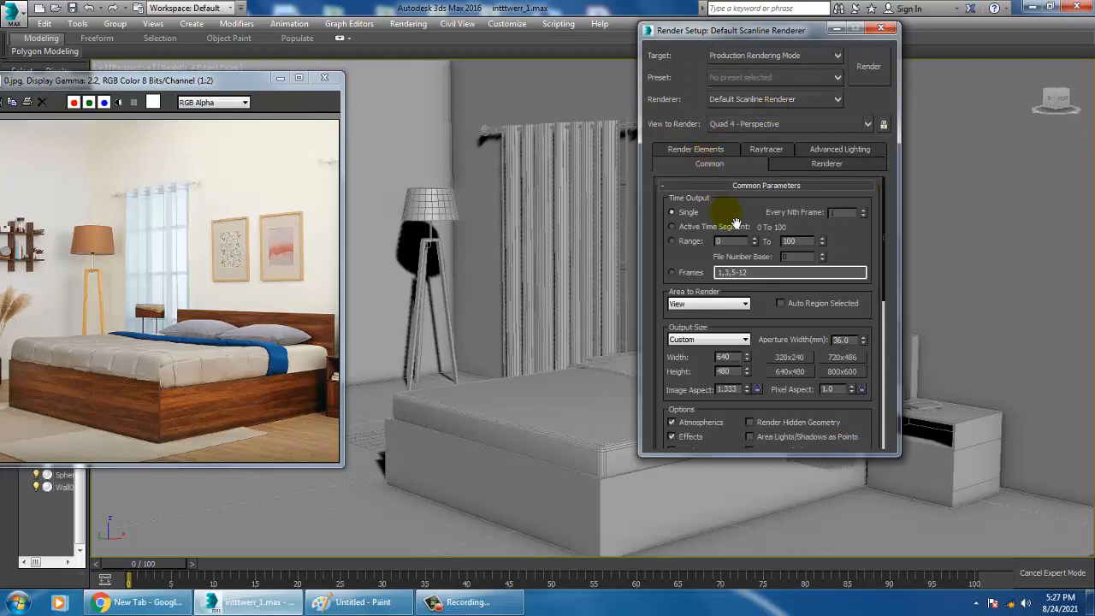
click(708, 154)
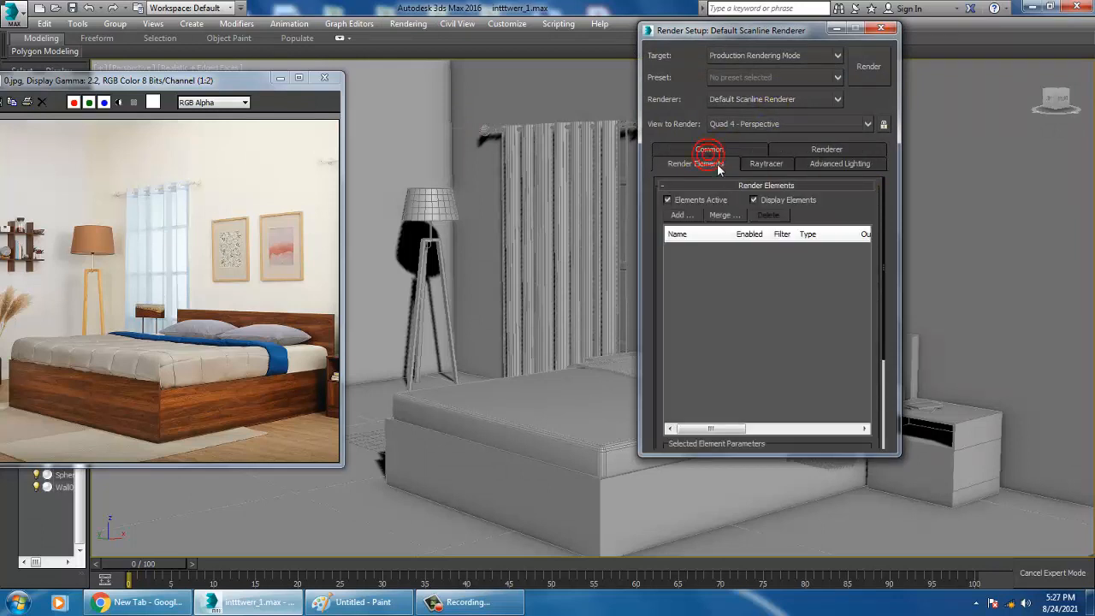
click(721, 150)
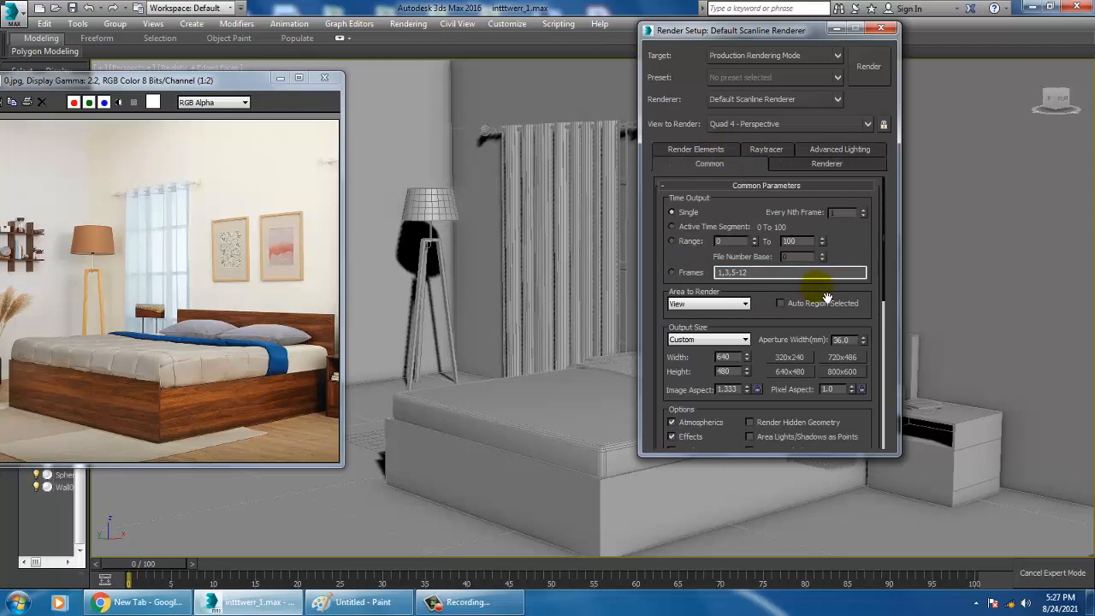
click(402, 23)
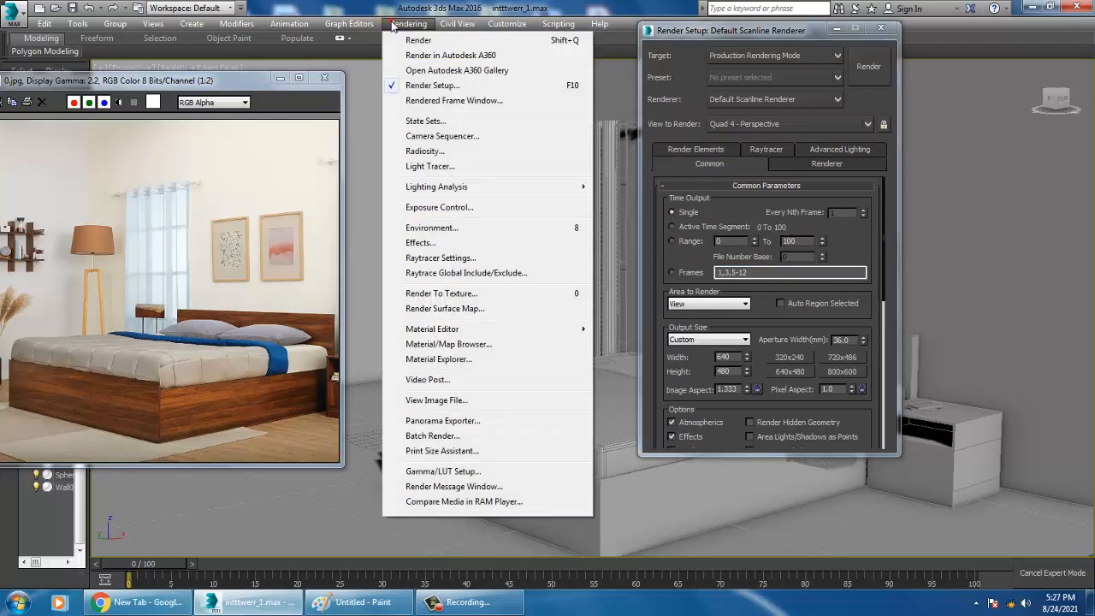
click(773, 103)
click(792, 193)
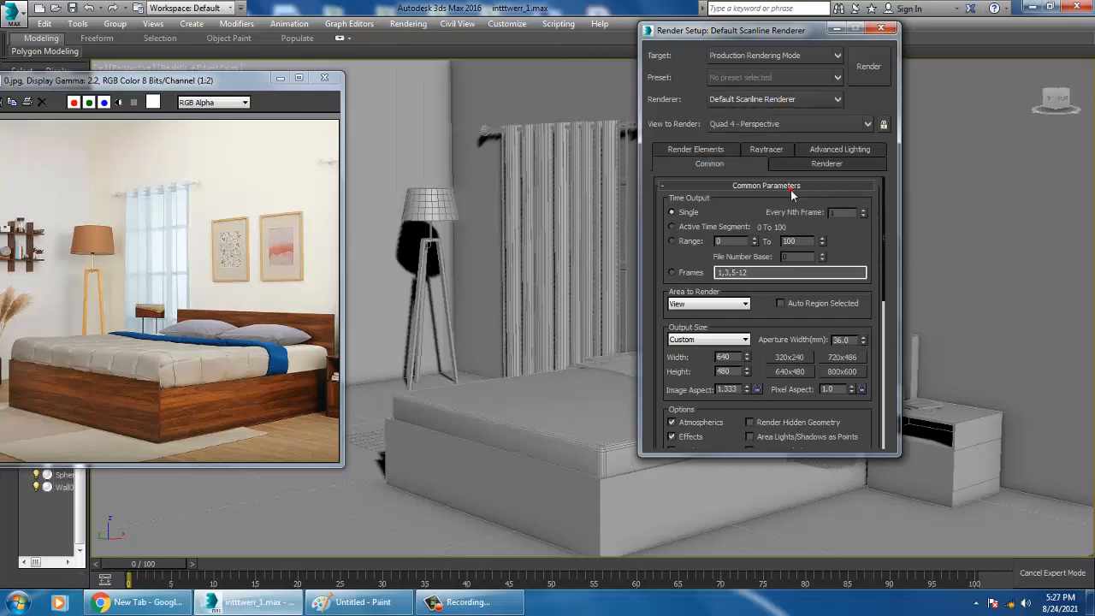
Set the render output size to HDTV (video) at 1920x1080, enable Force 2-Sided, and minimize the render settings
click(706, 326)
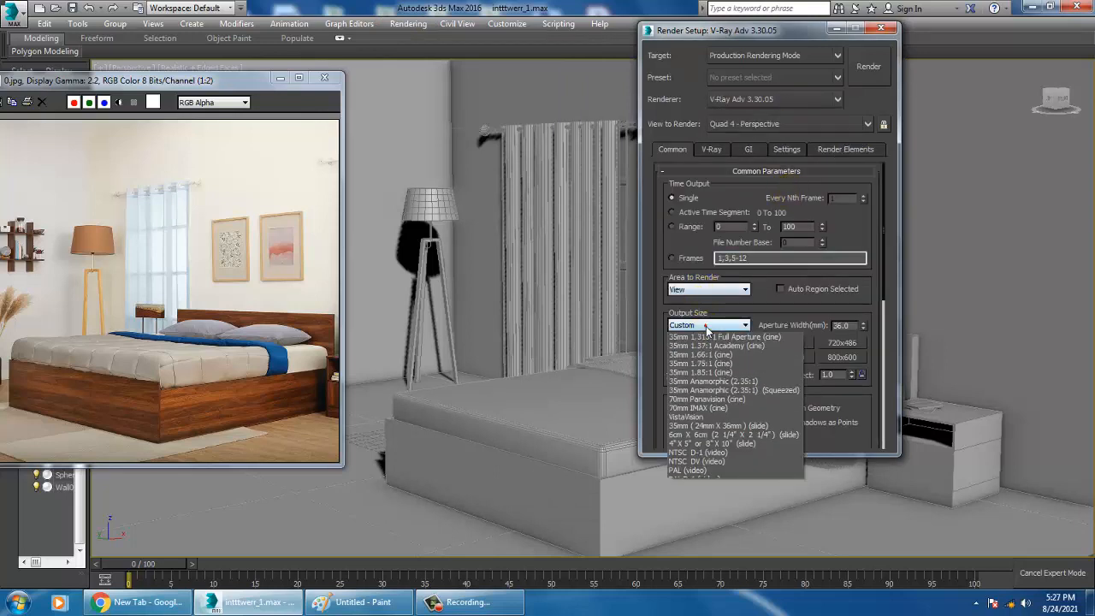
click(726, 496)
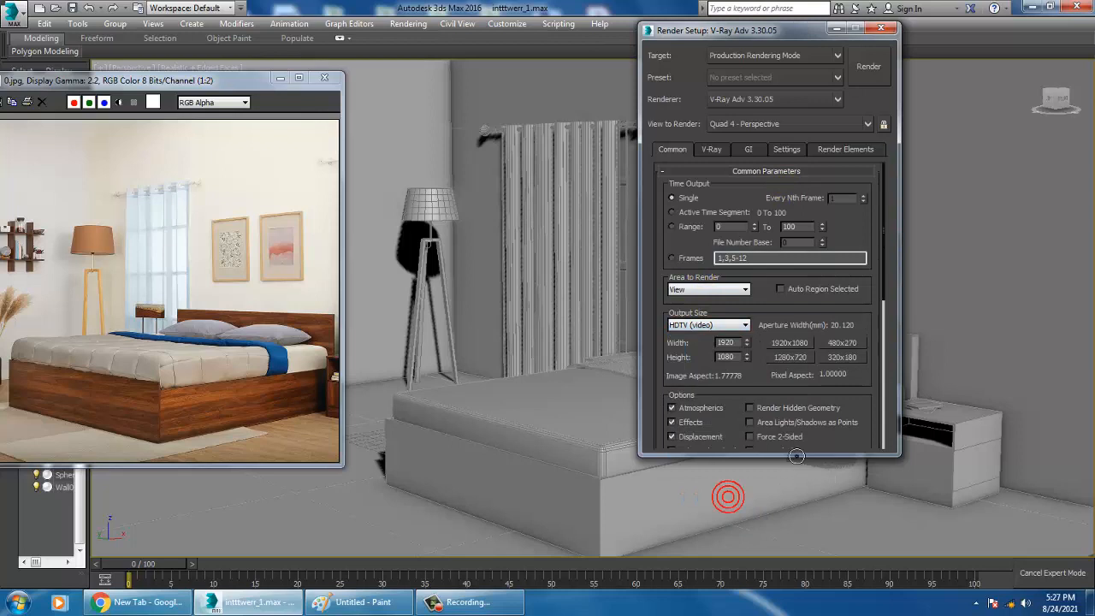
click(836, 28)
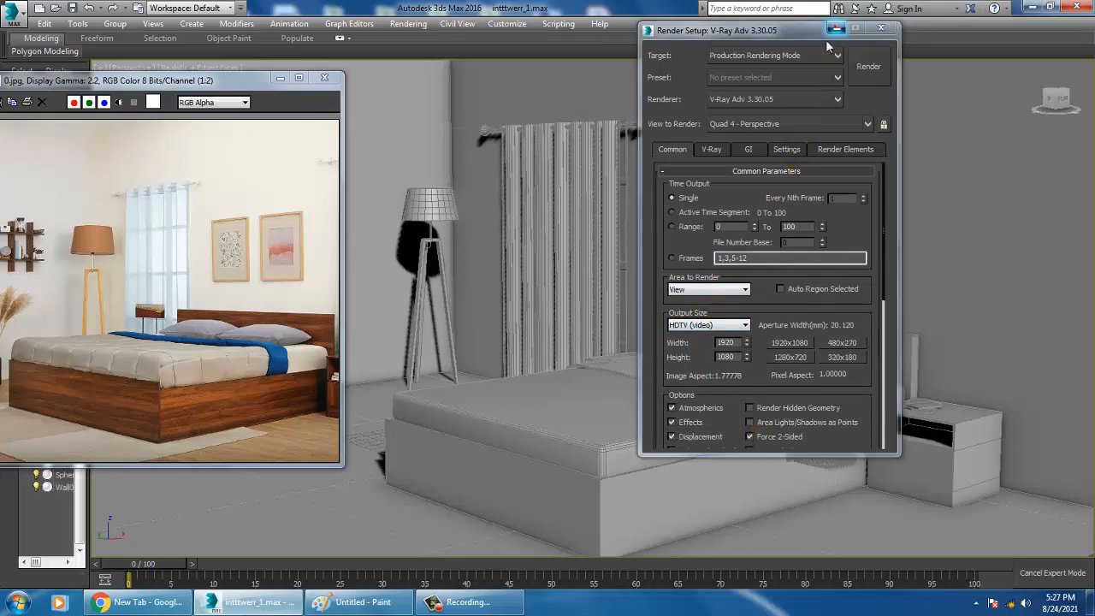
Show the safe frame in the perspective view and enlarge the bedroom scene within it, keeping the reference image beside it
key(shift+f)
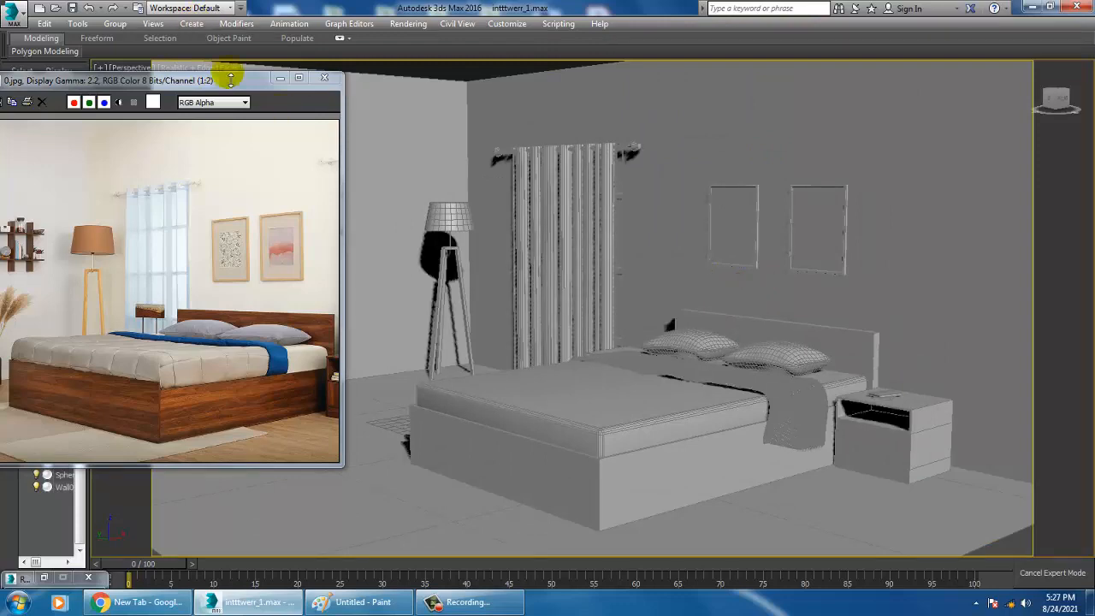
mouse_move(224, 79)
mouse_down()
mouse_move(289, 161)
mouse_move(220, 208)
mouse_move(305, 73)
mouse_move(229, 61)
mouse_up()
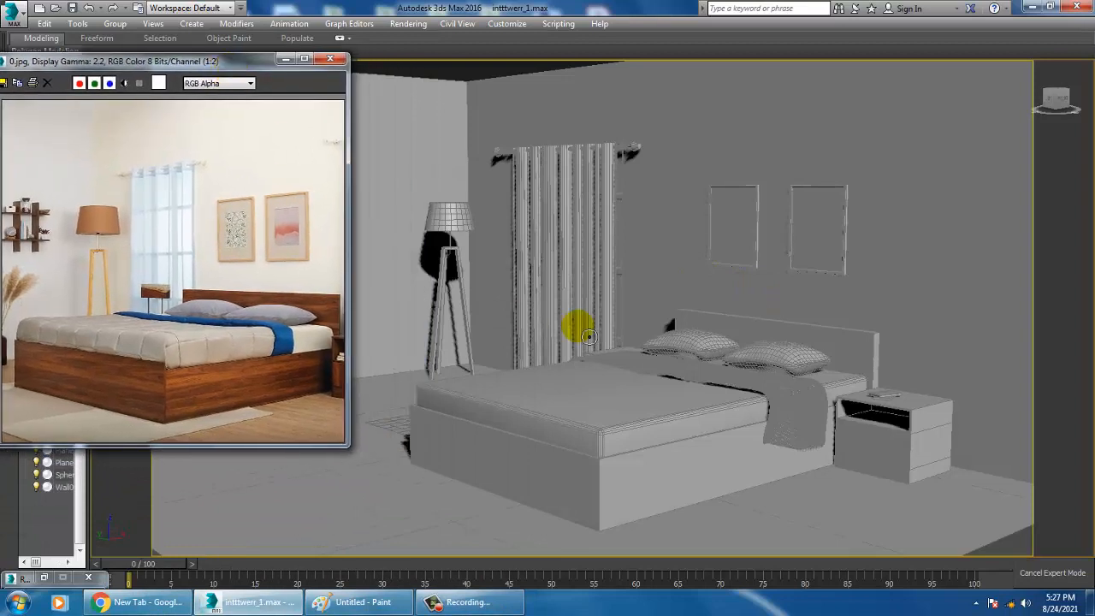
click(620, 261)
scroll(621, 261, up, 1)
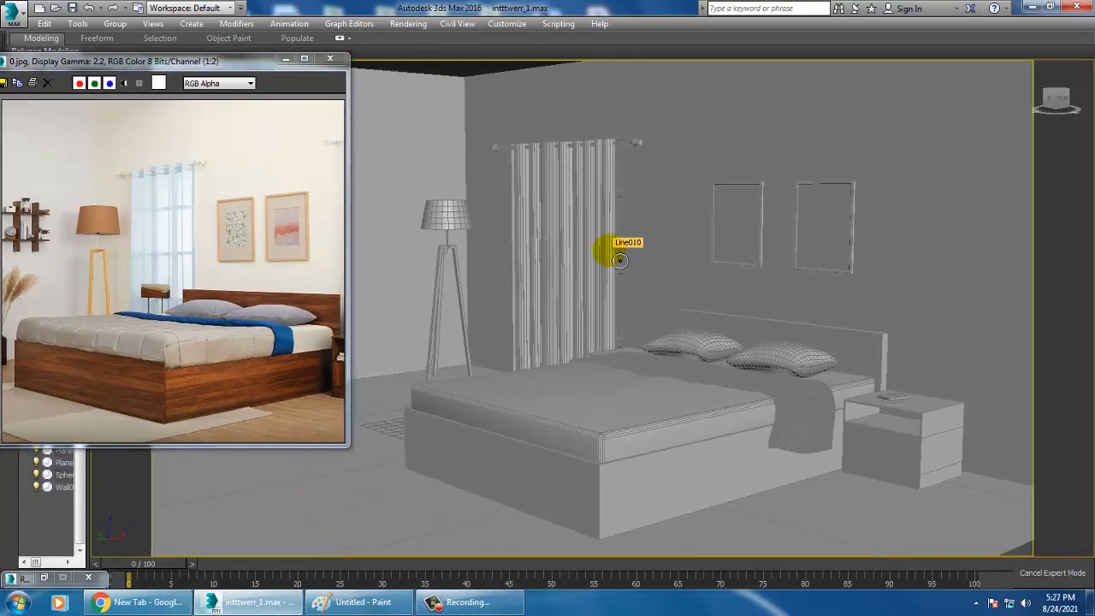
scroll(602, 217, up, 1)
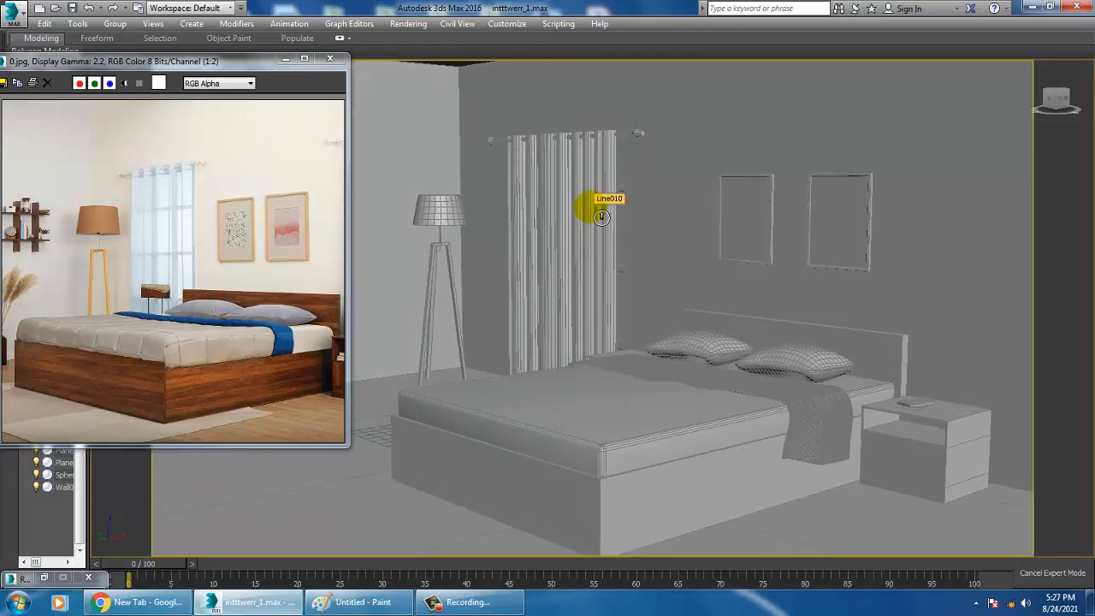
scroll(591, 204, up, 1)
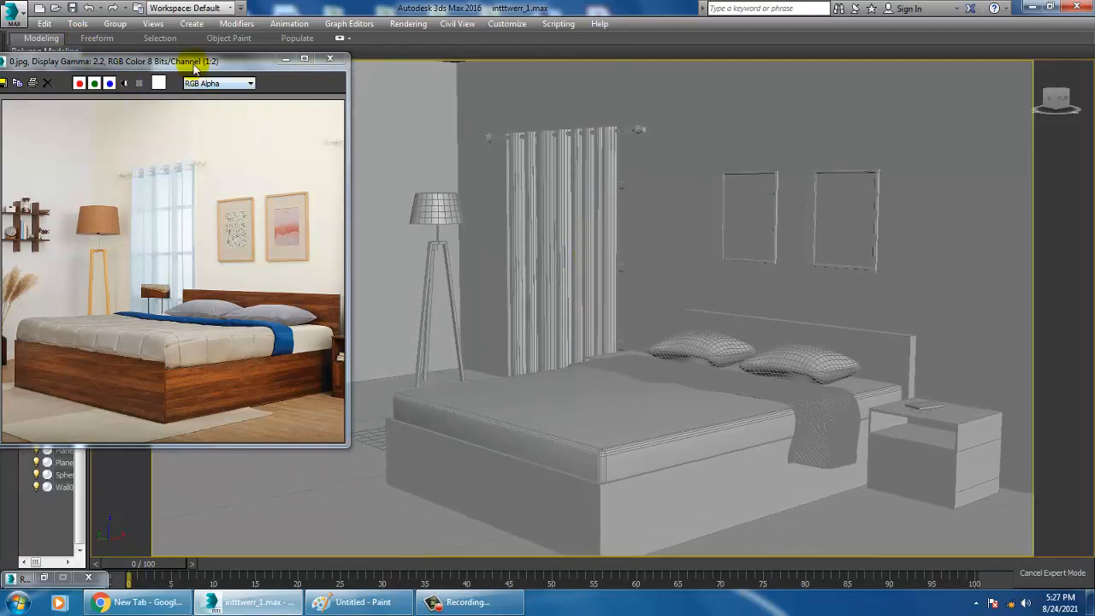
Match the perspective view to the reference photo and create a physical camera from that view
drag(192, 65, 172, 236)
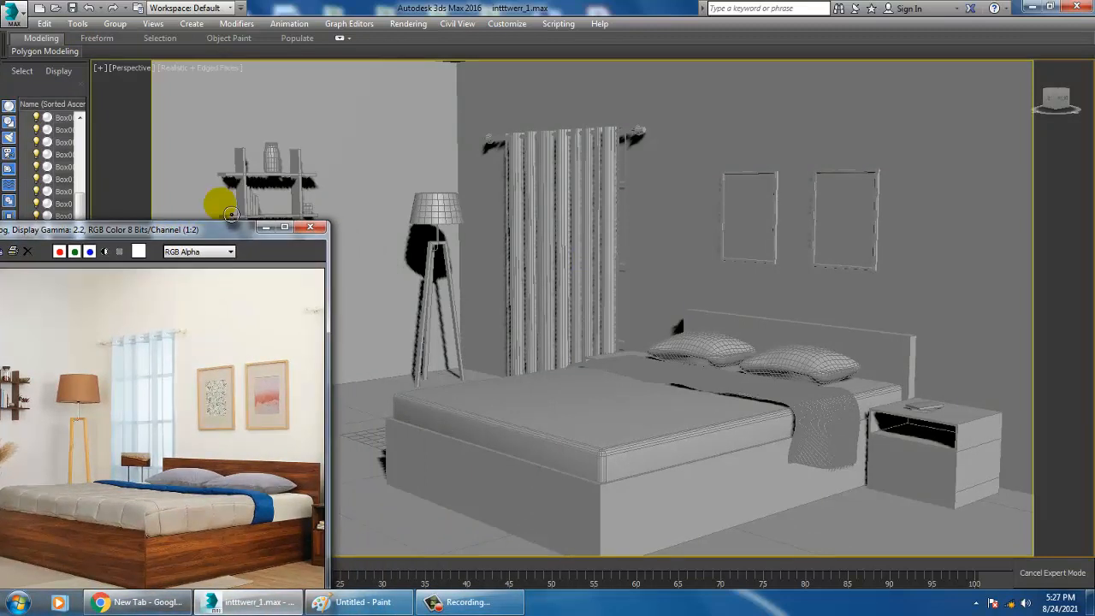
click(562, 127)
key(Up)
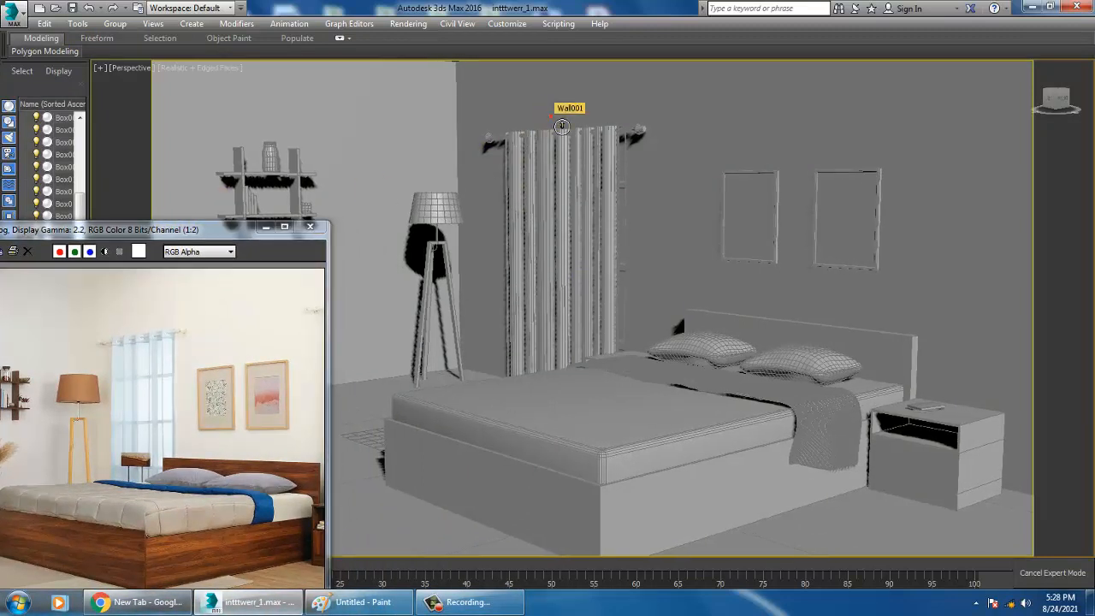
click(562, 127)
key(Up)
key(shift+Down)
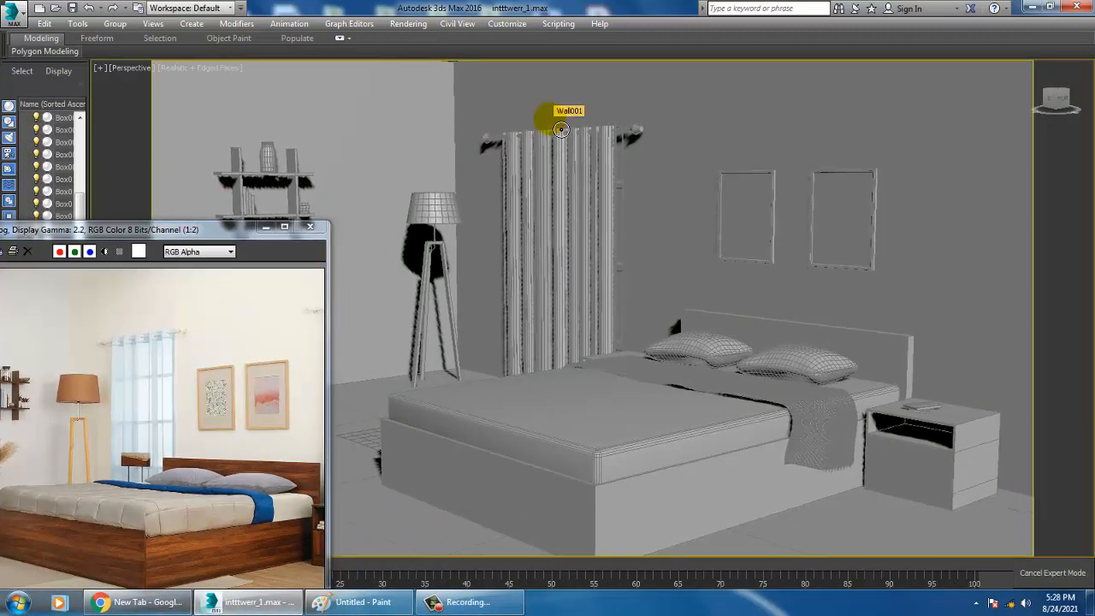
key(shift+Down)
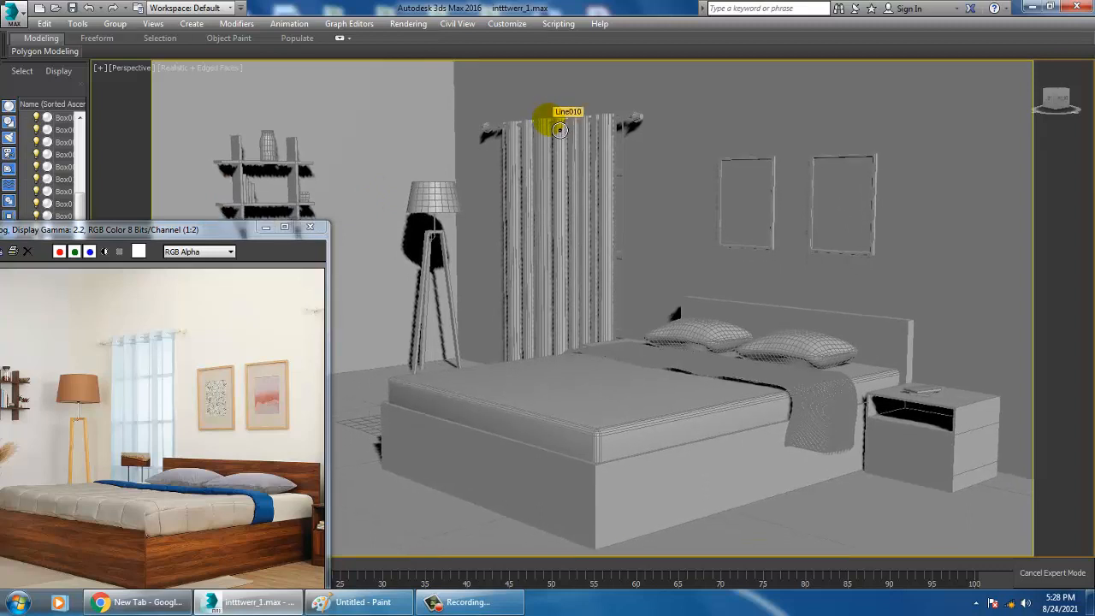
key(shift+Up)
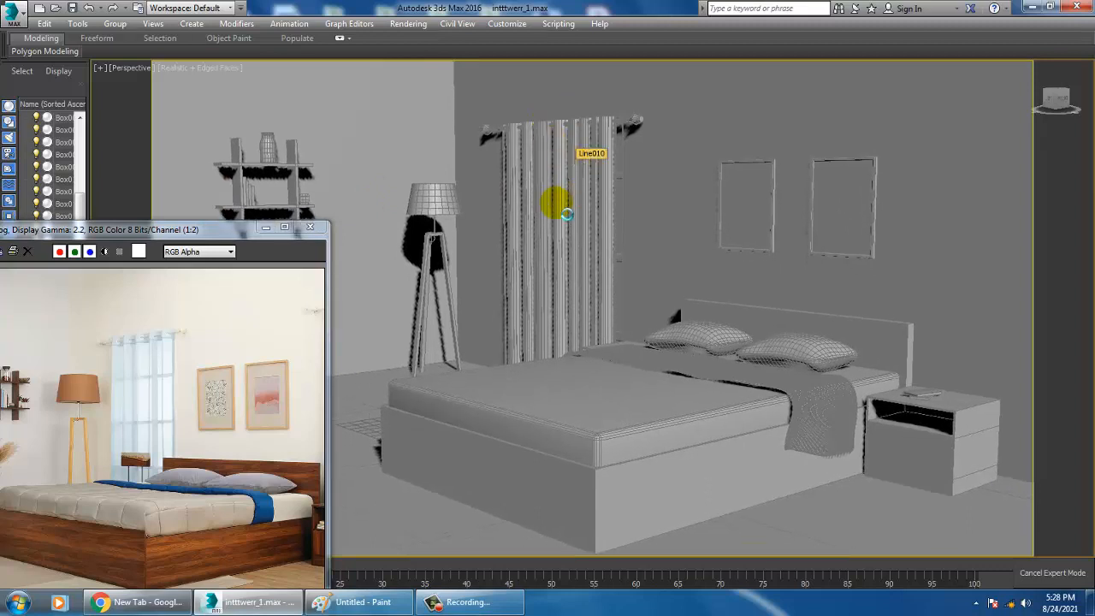
key(ctrl+c)
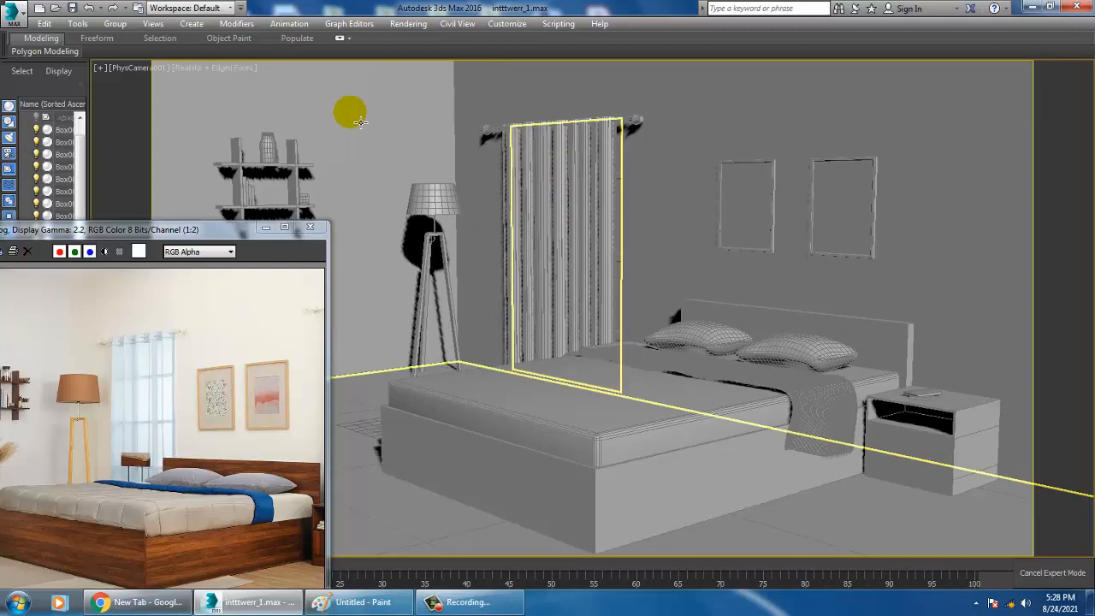
Select the floor plane and move the reference image clear of the lower part of the scene
click(807, 520)
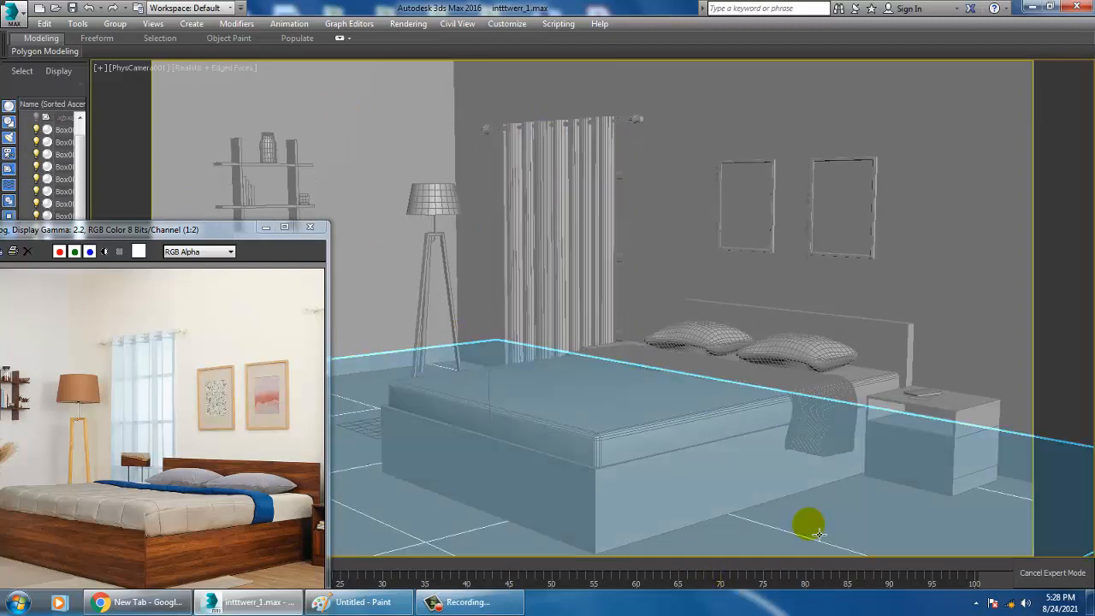
drag(242, 238, 186, 101)
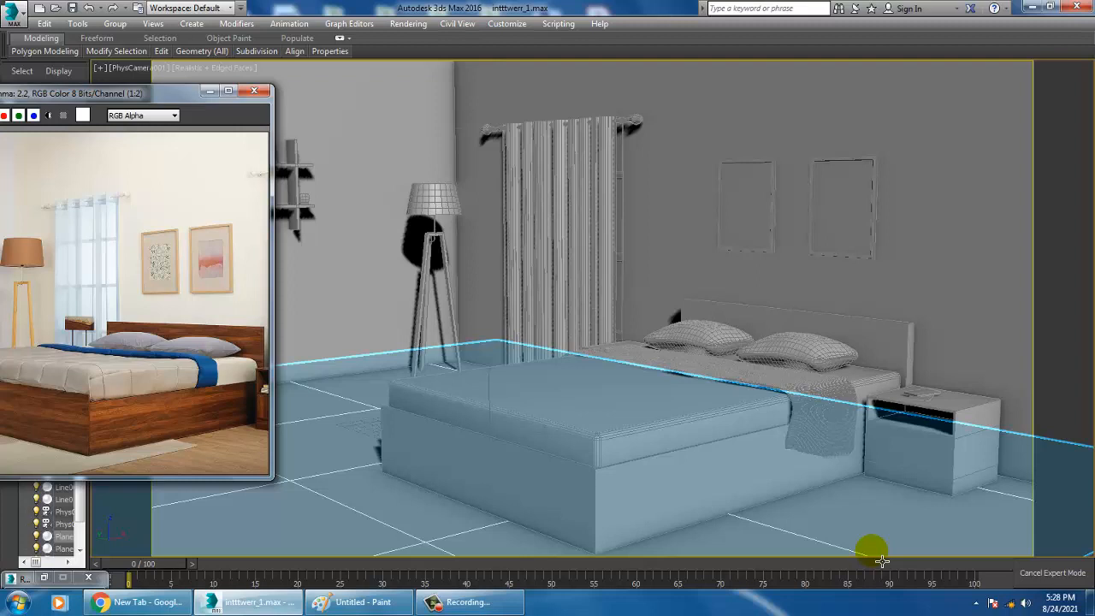
click(882, 562)
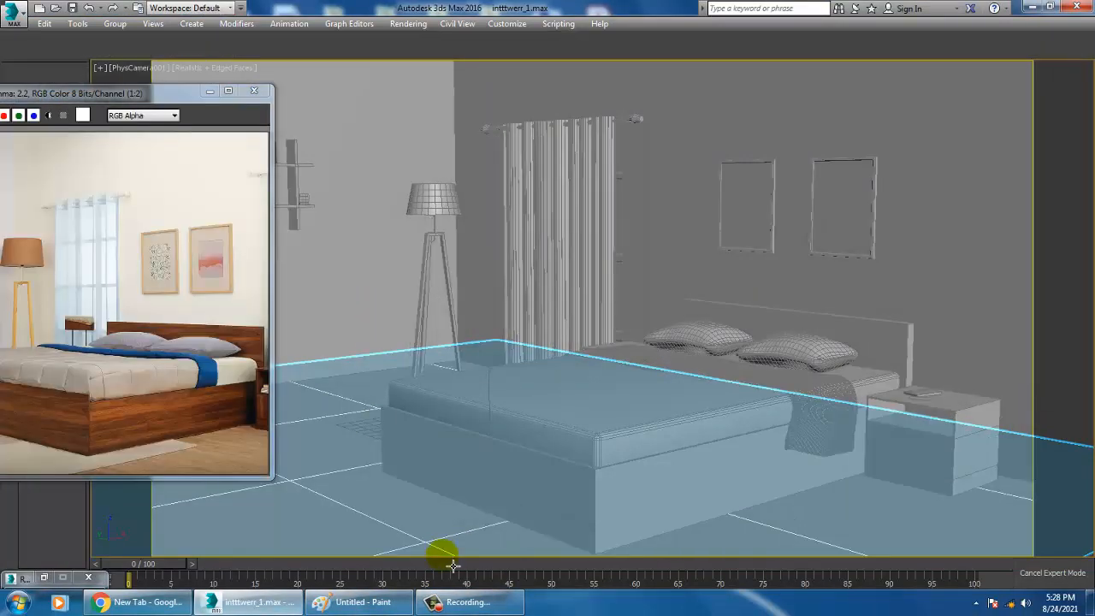
Create a VRayMtl in the Slate Material Editor and name it floor
key(m)
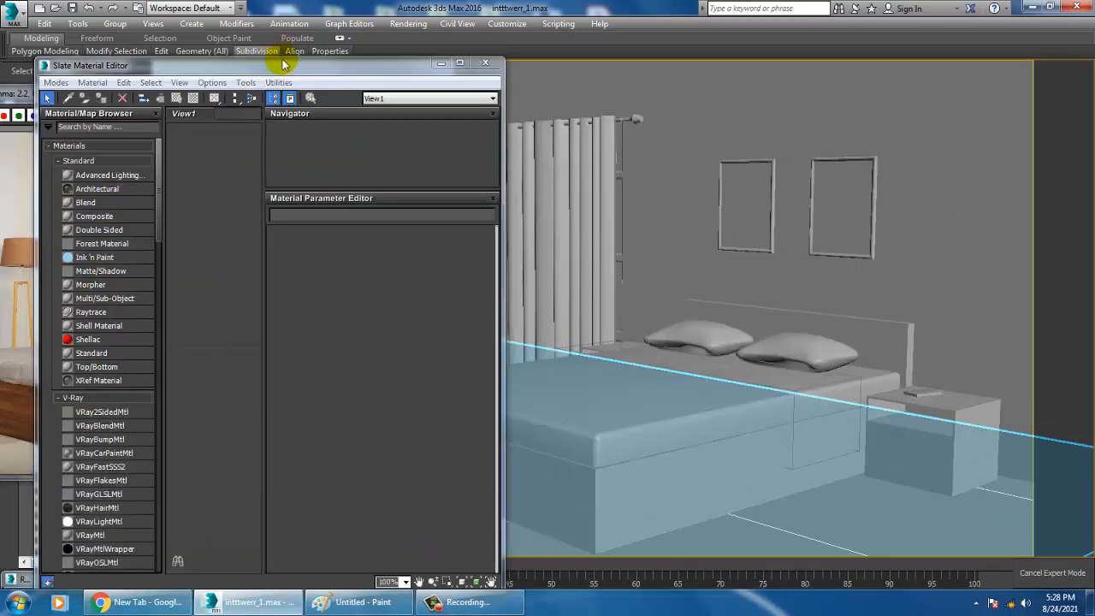
drag(498, 67, 984, 58)
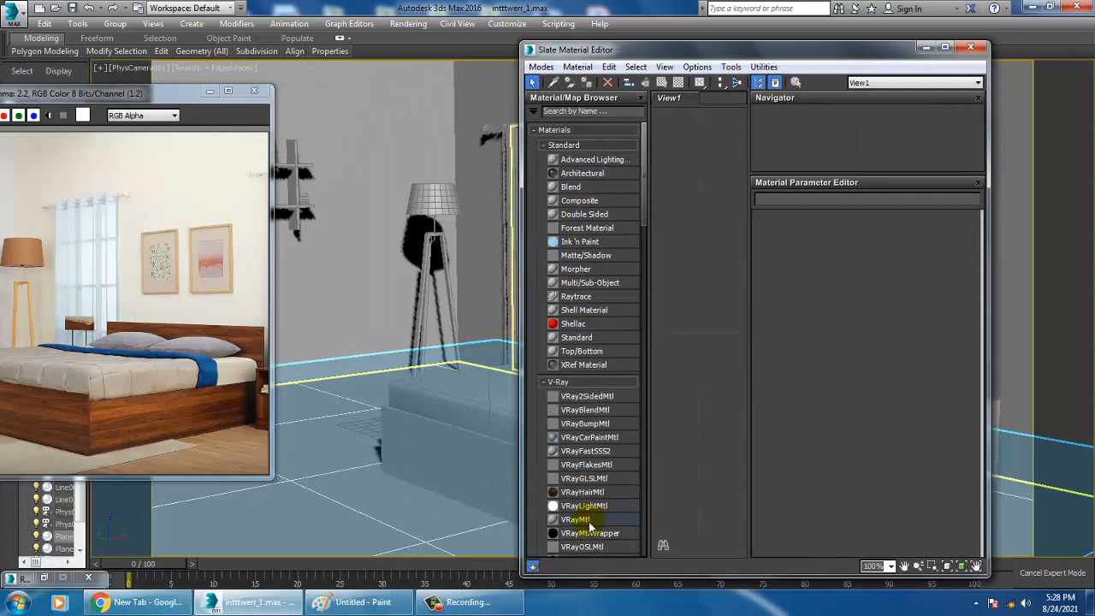
drag(588, 522, 741, 276)
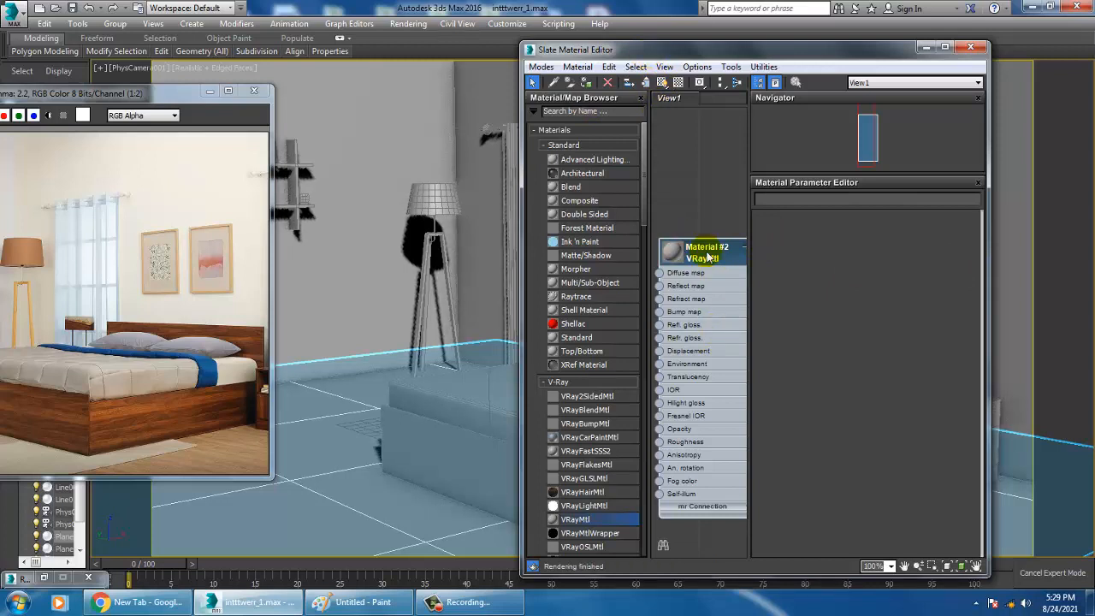
drag(705, 248, 718, 182)
double_click(718, 181)
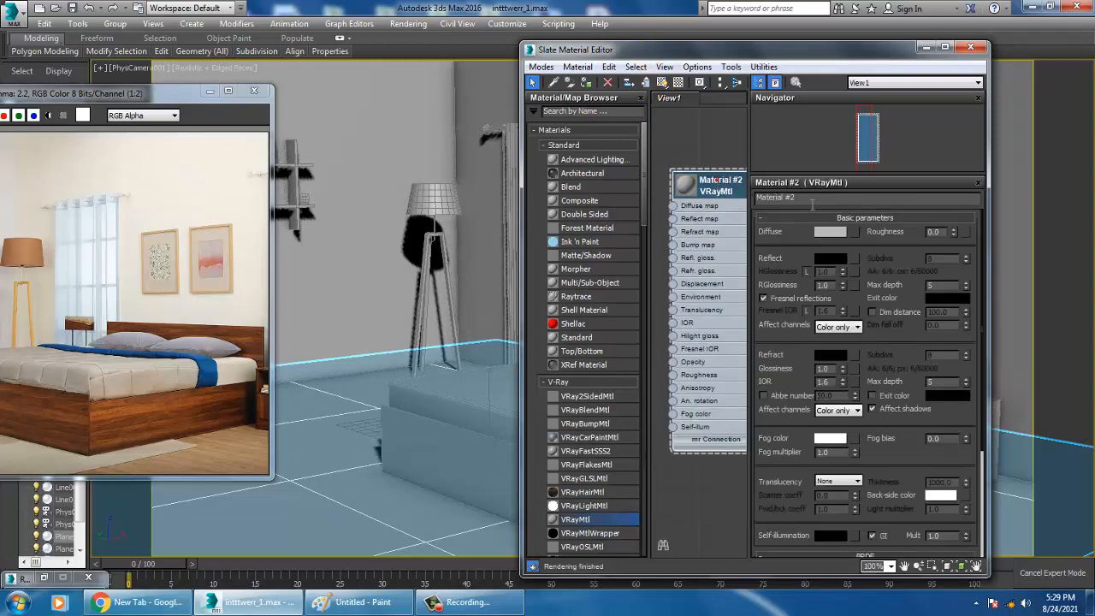
drag(805, 196, 671, 187)
text(floor)
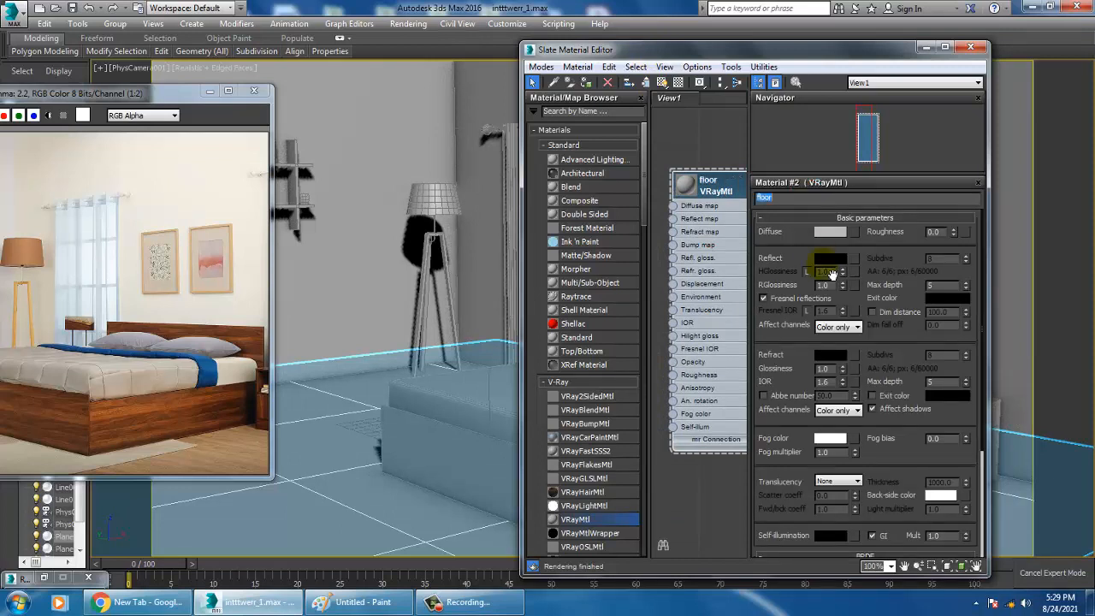
Add a Bitmap to the floor material's Diffuse map and browse to the project's texture folder on drive D
click(853, 231)
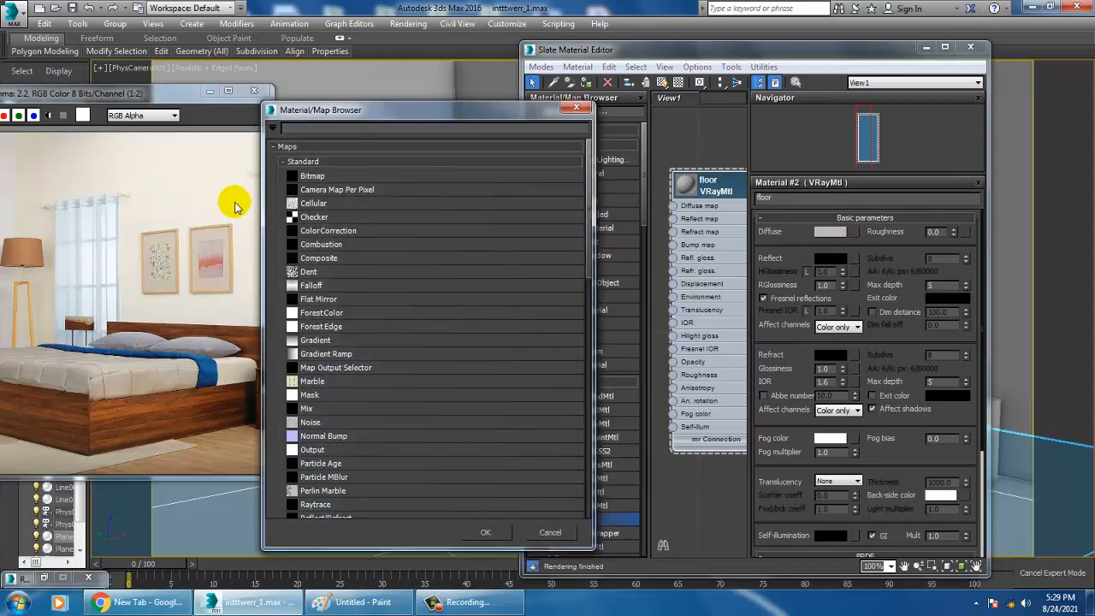
double_click(313, 177)
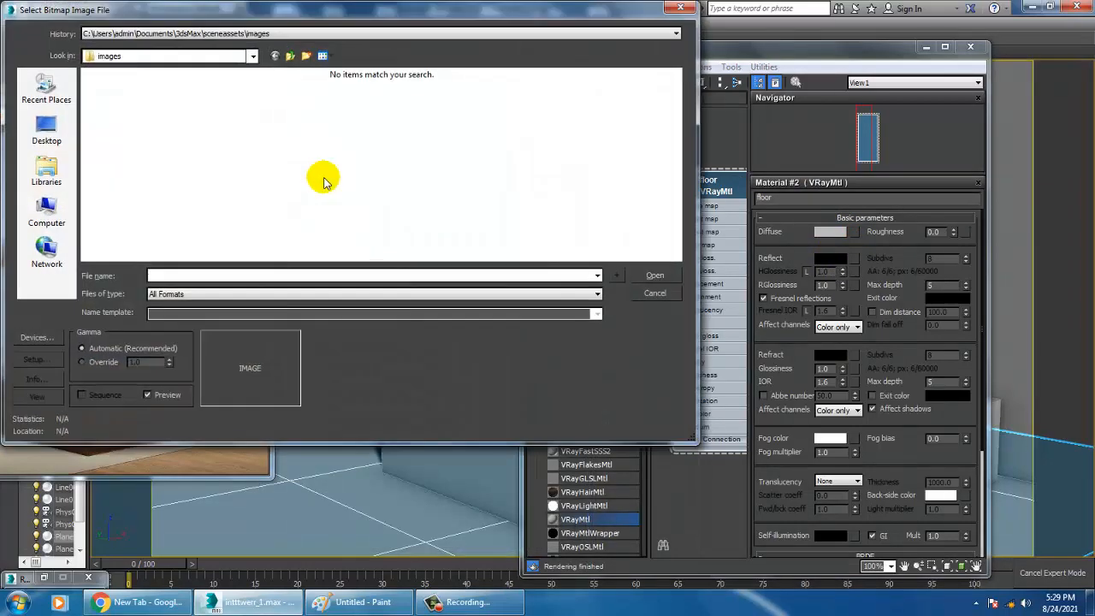
click(47, 210)
double_click(319, 111)
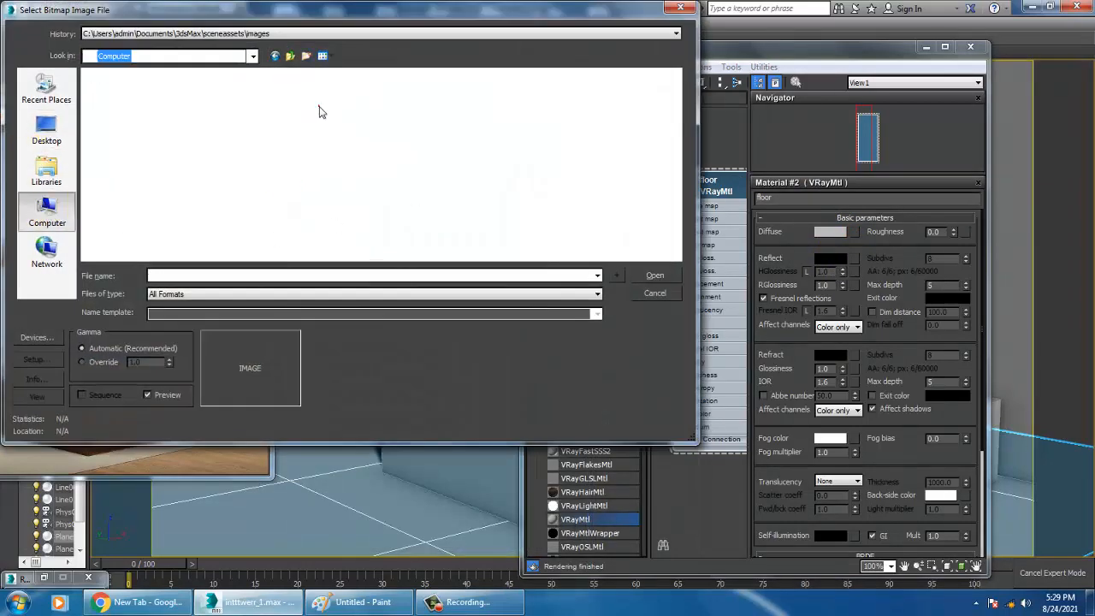
click(279, 145)
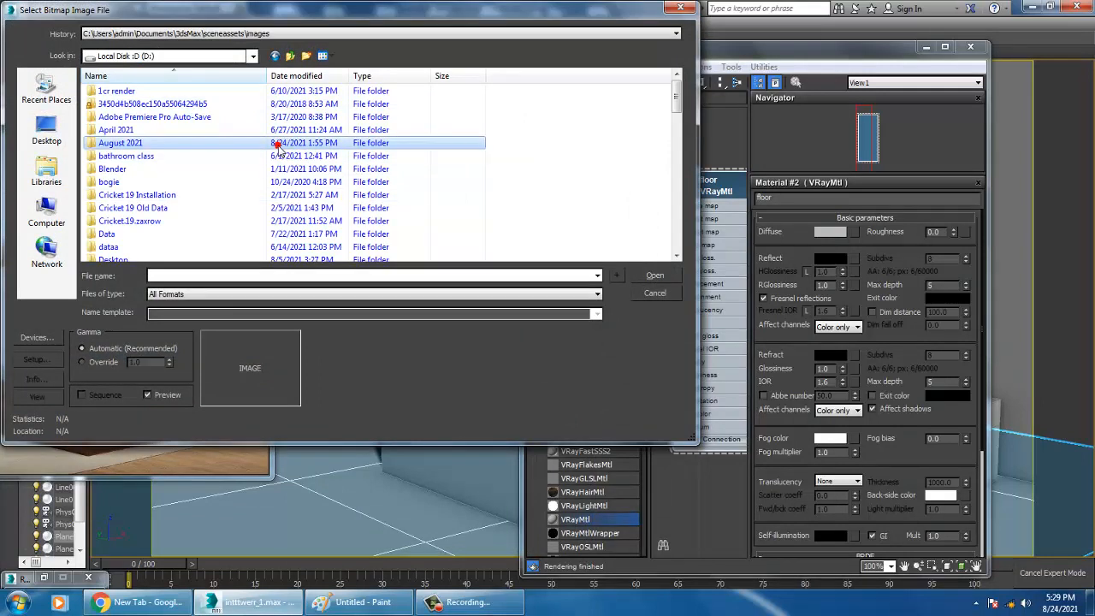
double_click(161, 143)
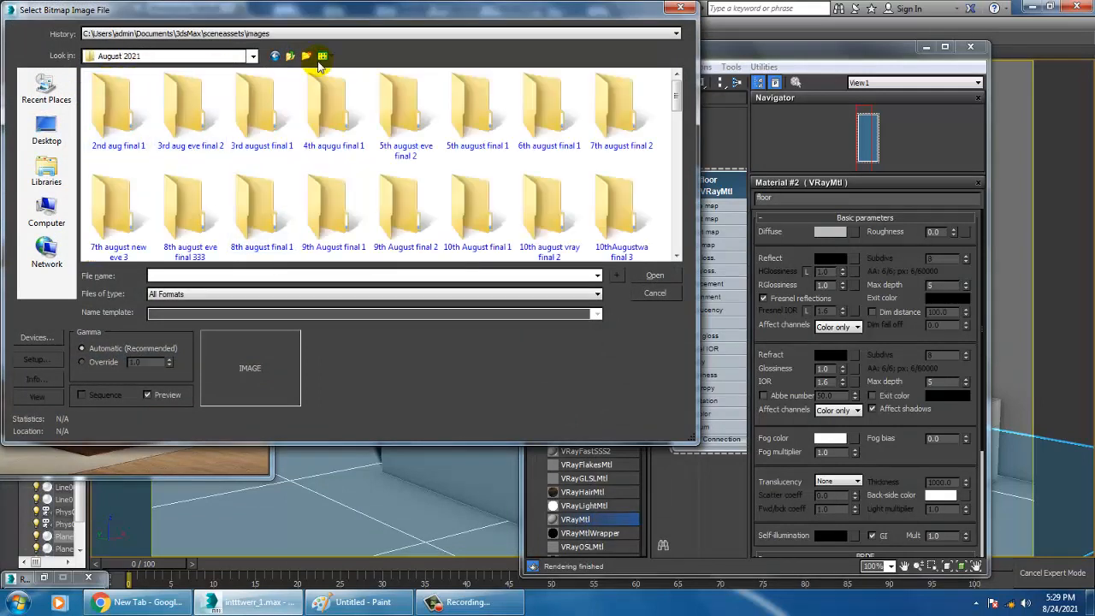
click(291, 56)
key(i)
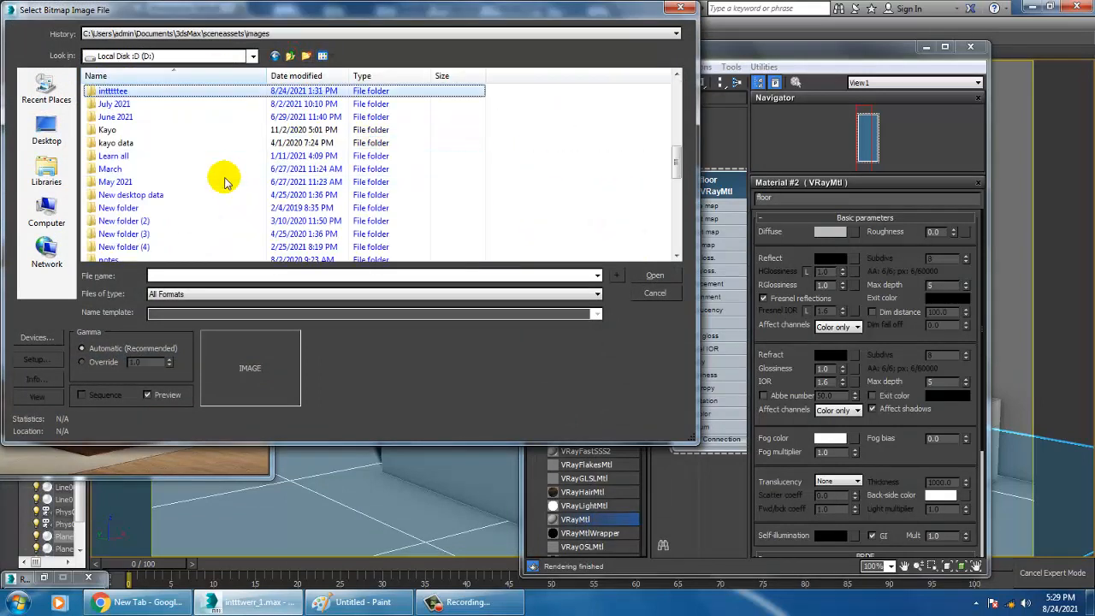
double_click(115, 92)
double_click(117, 109)
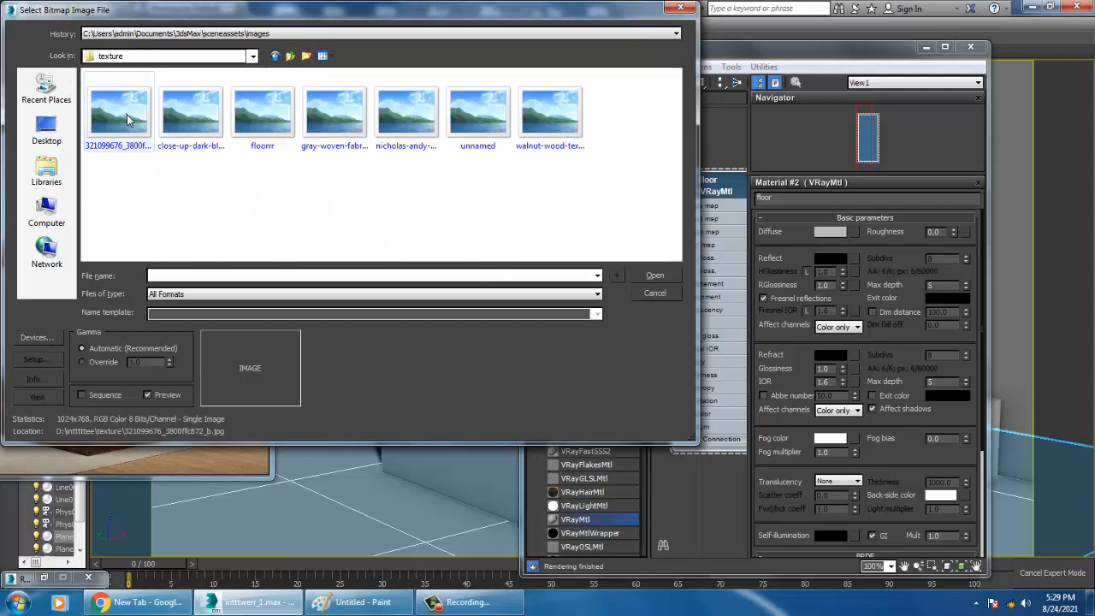
Load the floorrr image as the diffuse bitmap and show the material shaded on the floor in the viewport
click(126, 119)
click(221, 107)
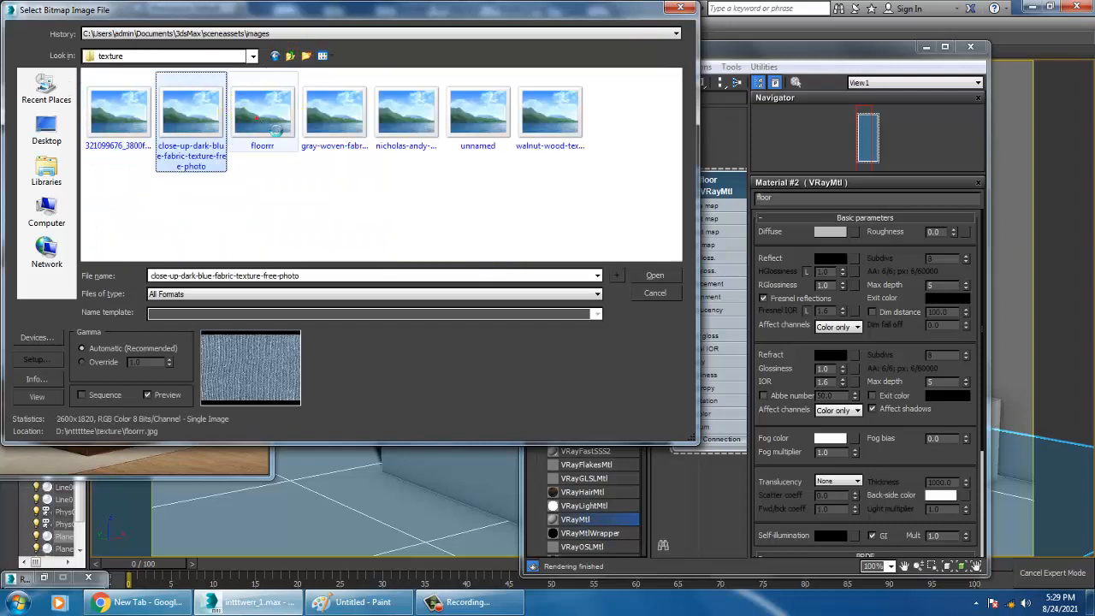
double_click(265, 115)
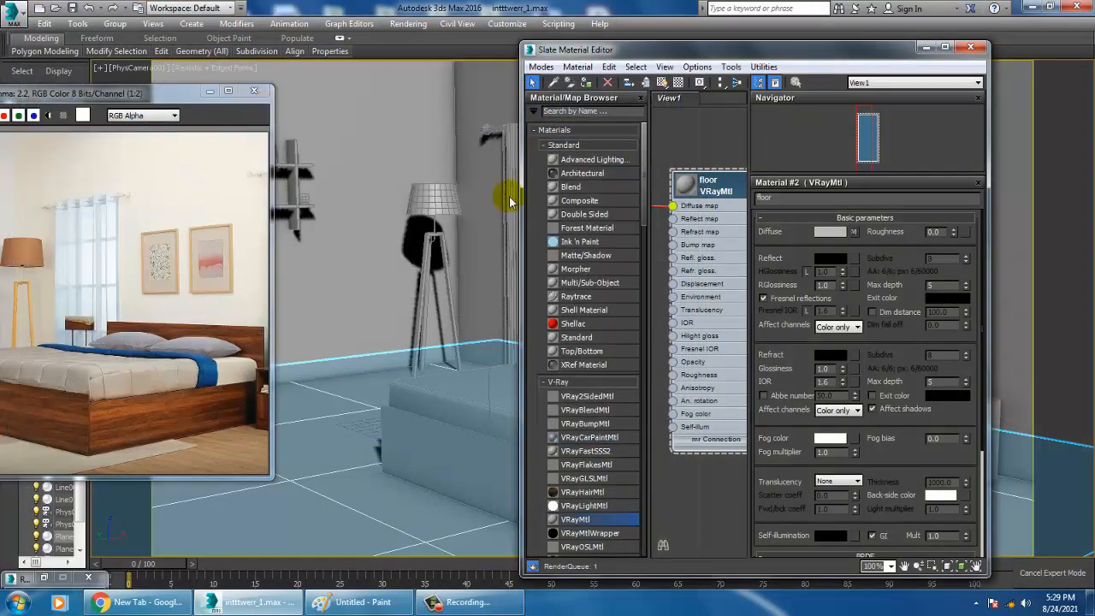
click(660, 82)
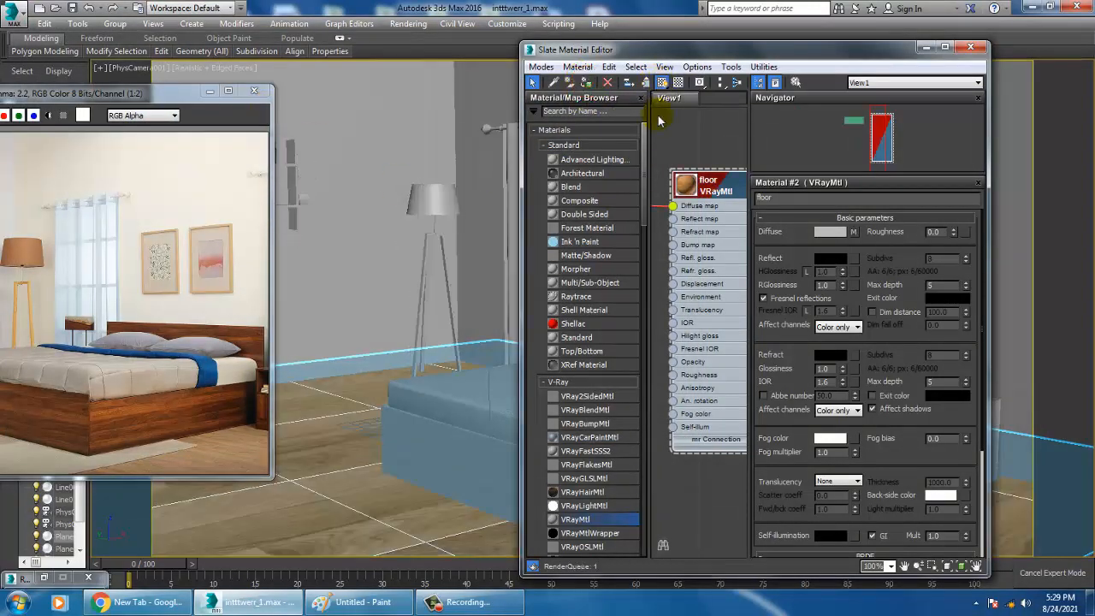
Set the floor bitmap's U and V tiling to 3.0
click(853, 231)
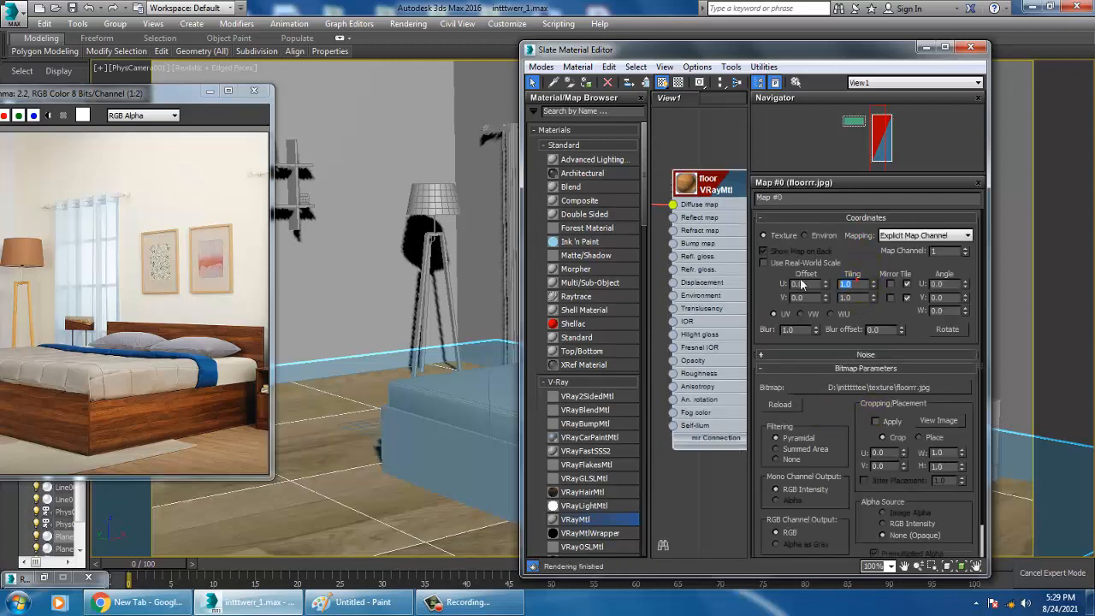
text(3)
key(Return)
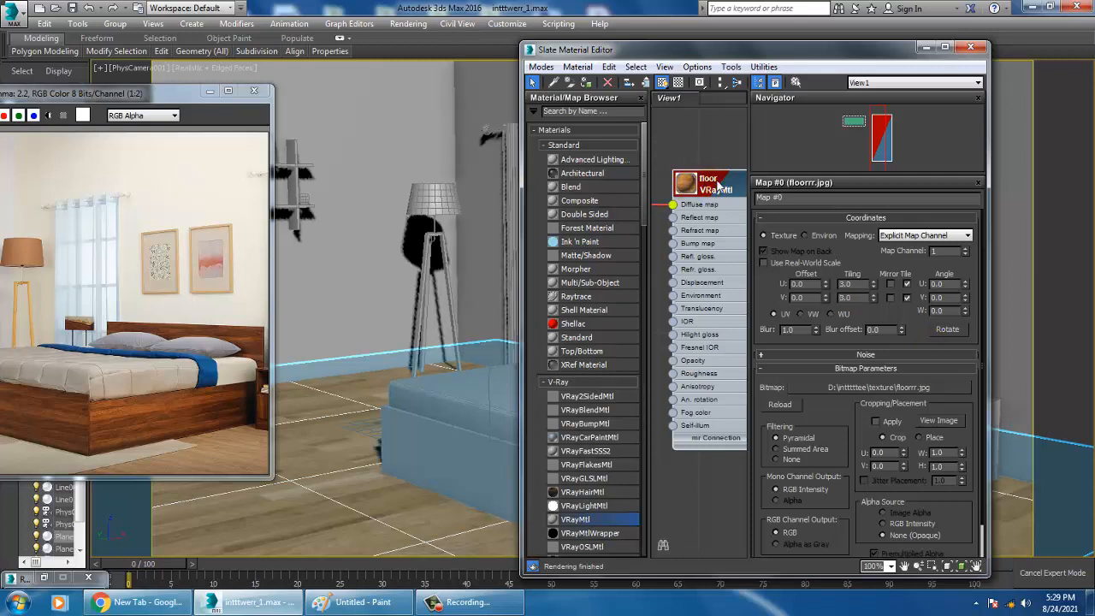
Set the floor material's Reflect color to a dark gray with a value of 50
double_click(719, 184)
click(830, 261)
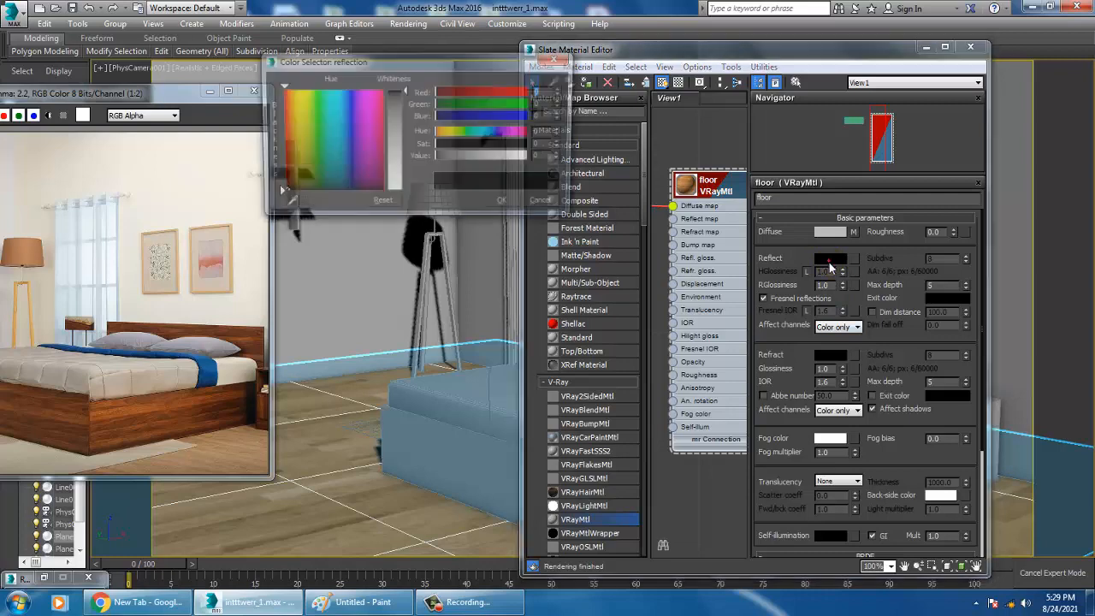
drag(403, 94, 405, 109)
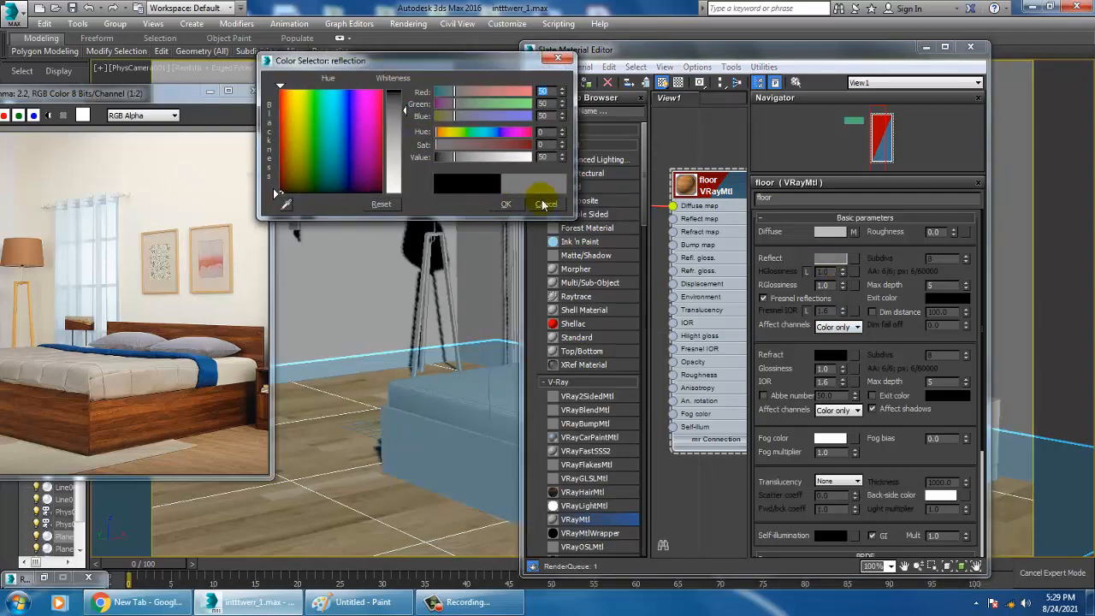
click(506, 204)
Widen the Slate Material Editor and arrange the floor material and bitmap nodes so both are fully visible
drag(887, 66, 748, 71)
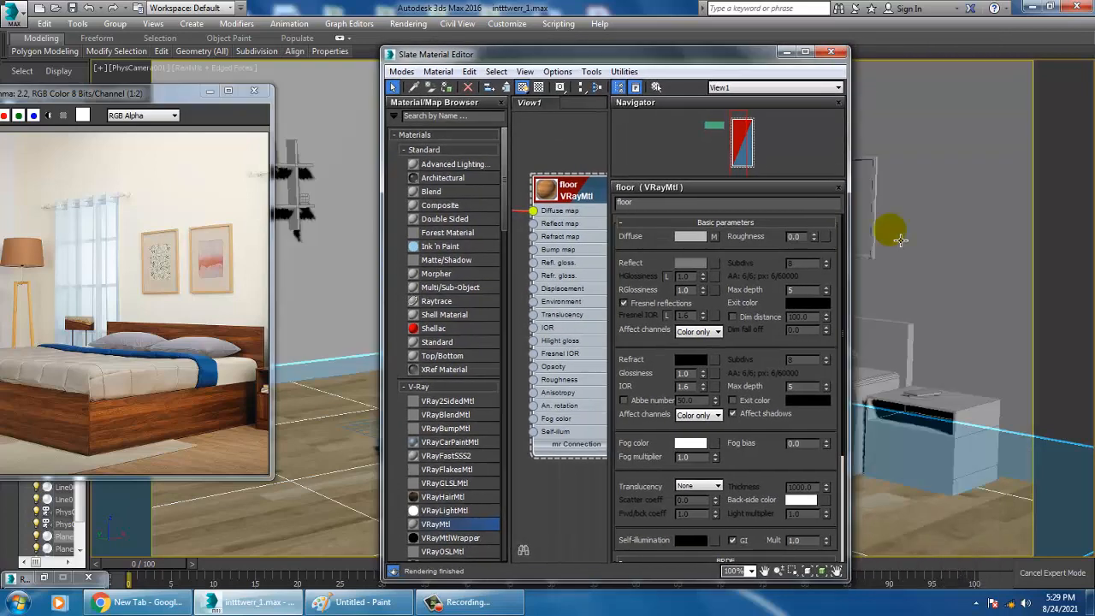
drag(849, 225, 1058, 225)
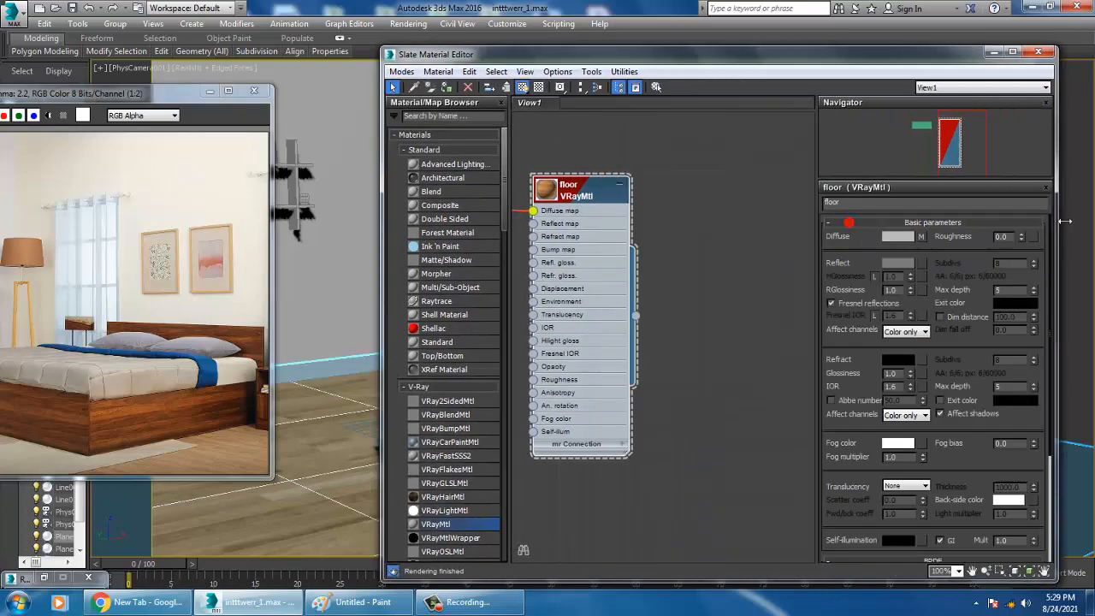
drag(583, 185, 704, 185)
middle_drag(620, 236, 670, 267)
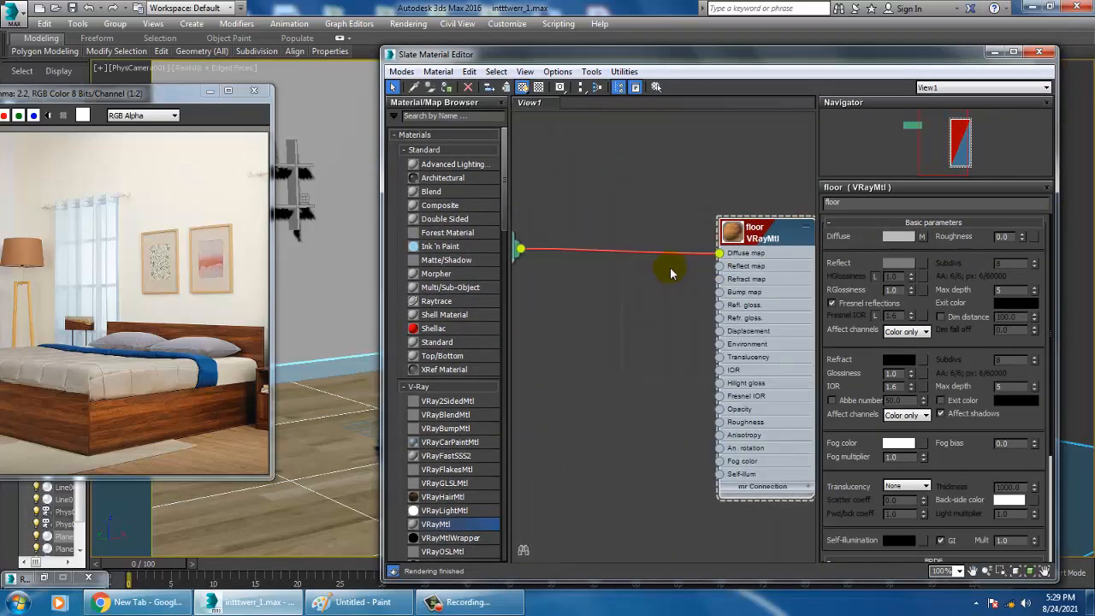
scroll(670, 267, down, 1)
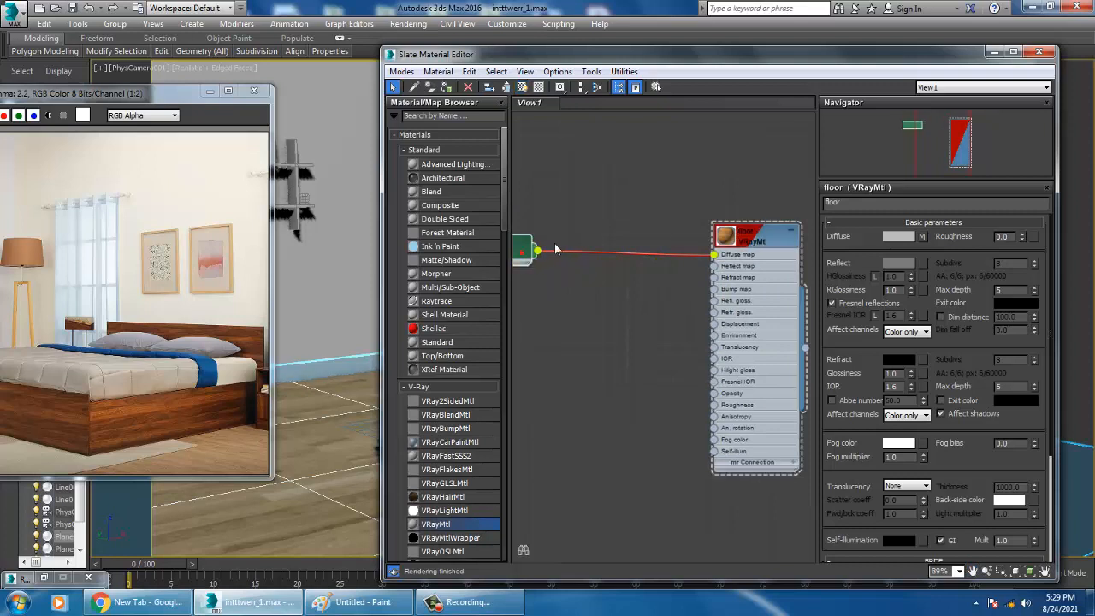
drag(524, 248, 600, 248)
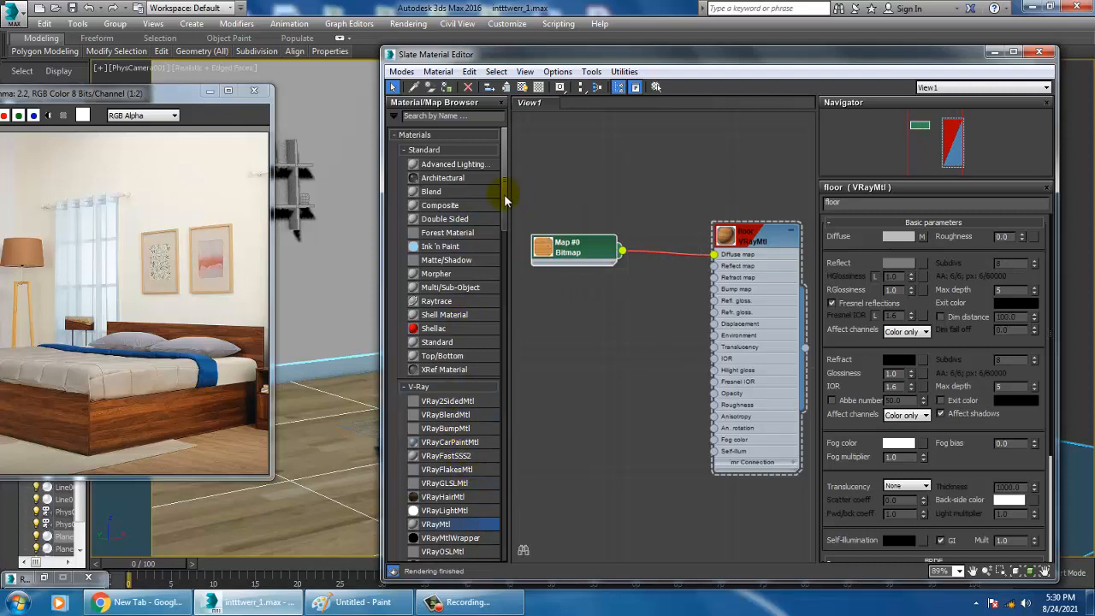
Add a Noise map below the bitmap node and connect it to the floor material's Bump map
drag(503, 196, 515, 315)
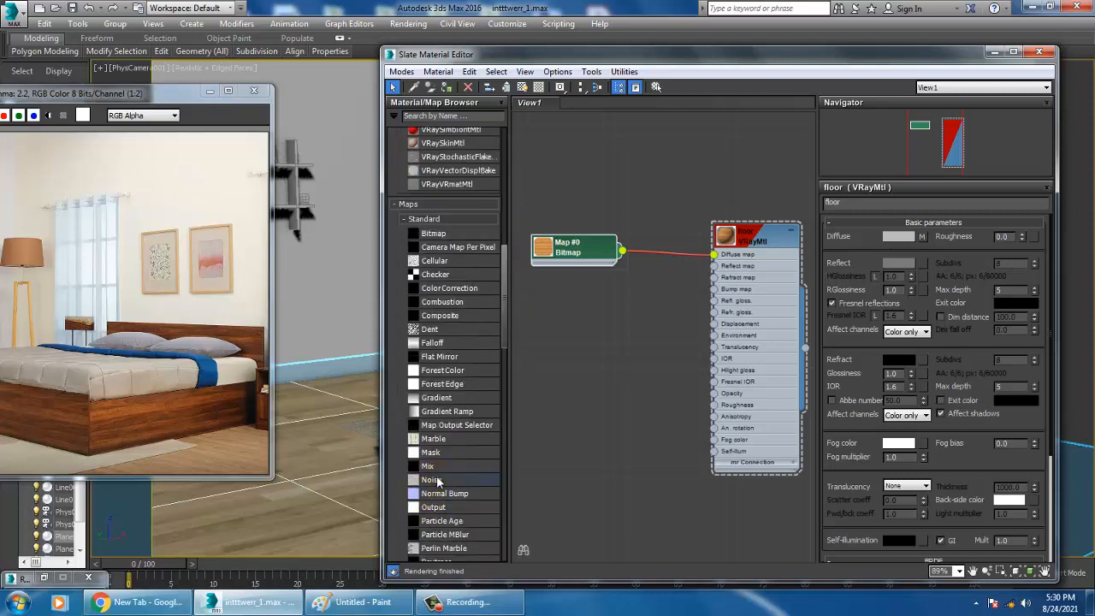
drag(433, 480, 579, 345)
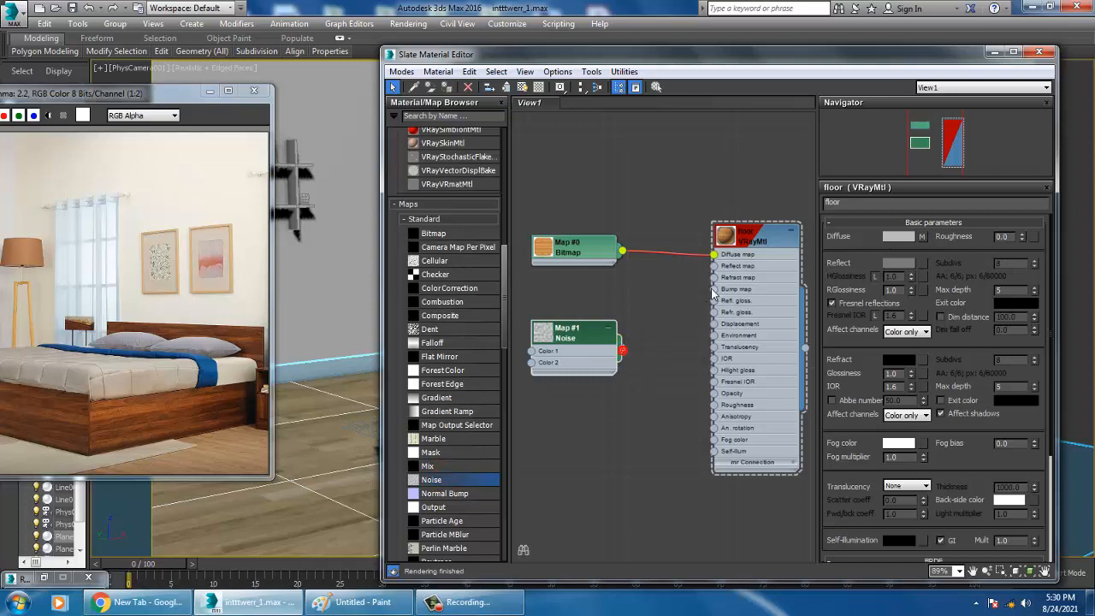
drag(712, 293, 711, 290)
drag(682, 310, 713, 290)
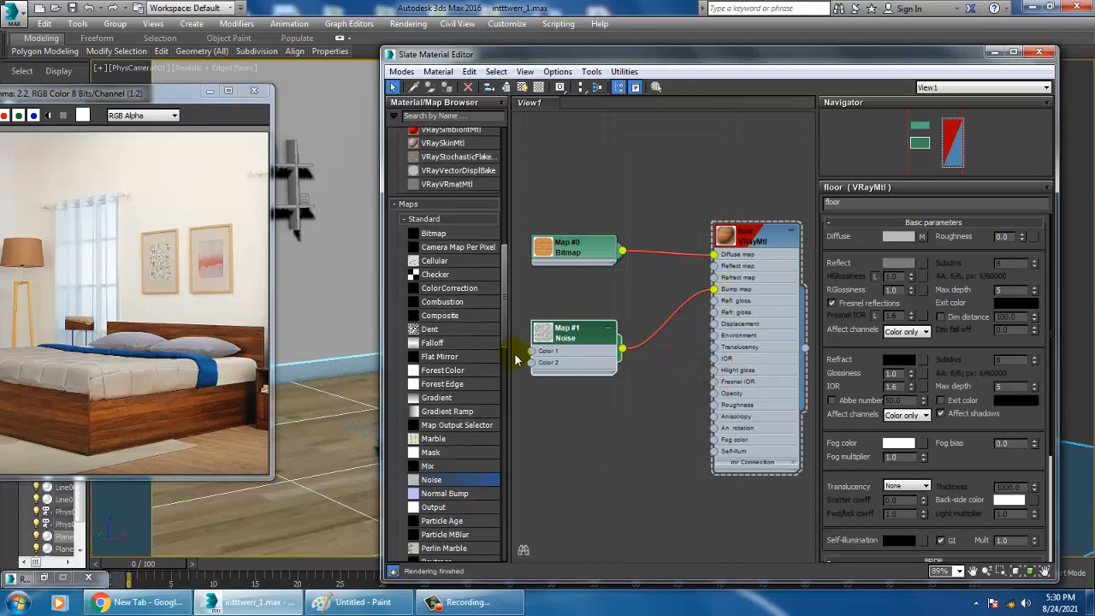
Set the bump Noise map's type to Fractal and its size to 0.2
double_click(558, 331)
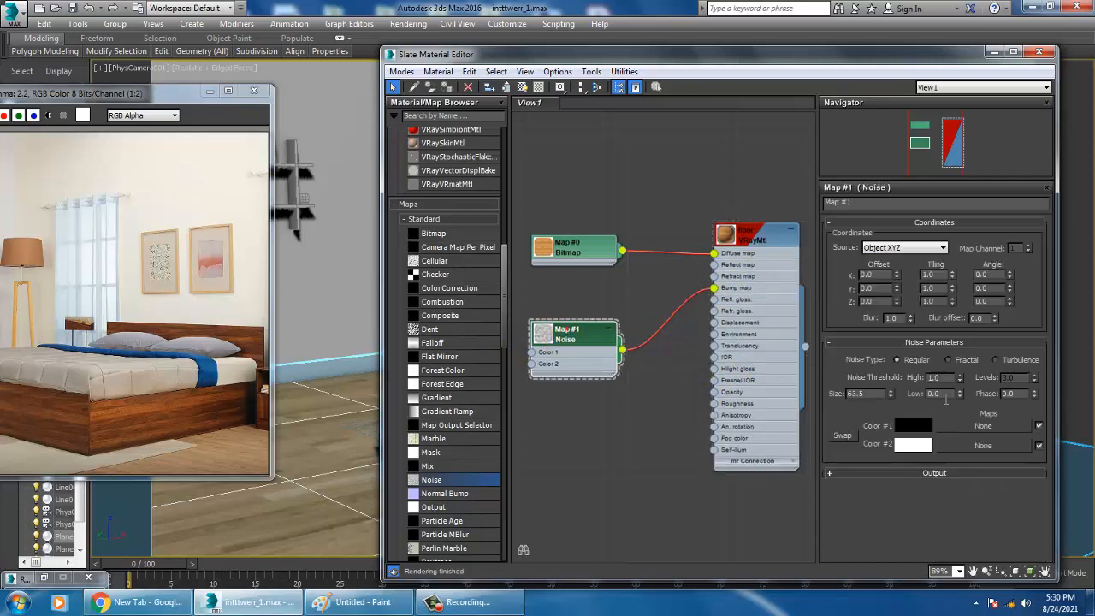
click(966, 364)
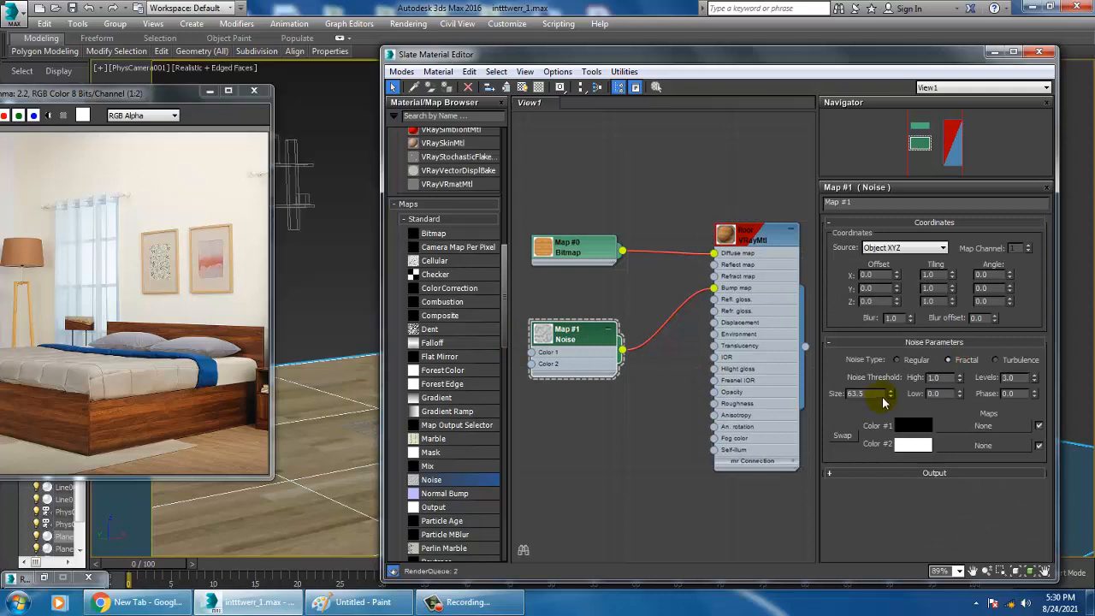
drag(878, 393, 713, 397)
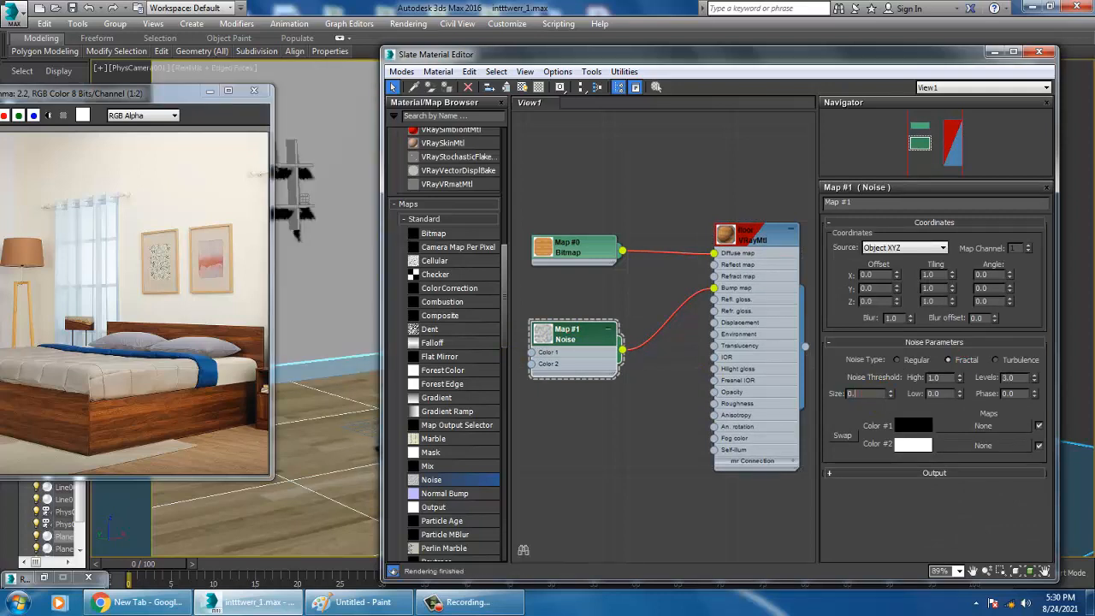
key(Return)
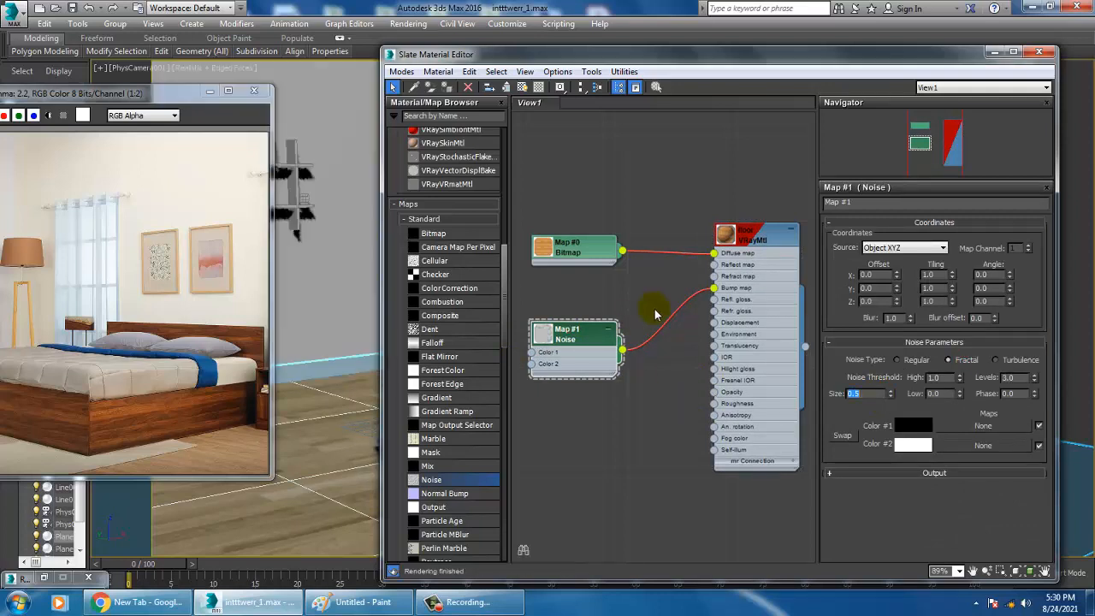
text(0.2)
key(Return)
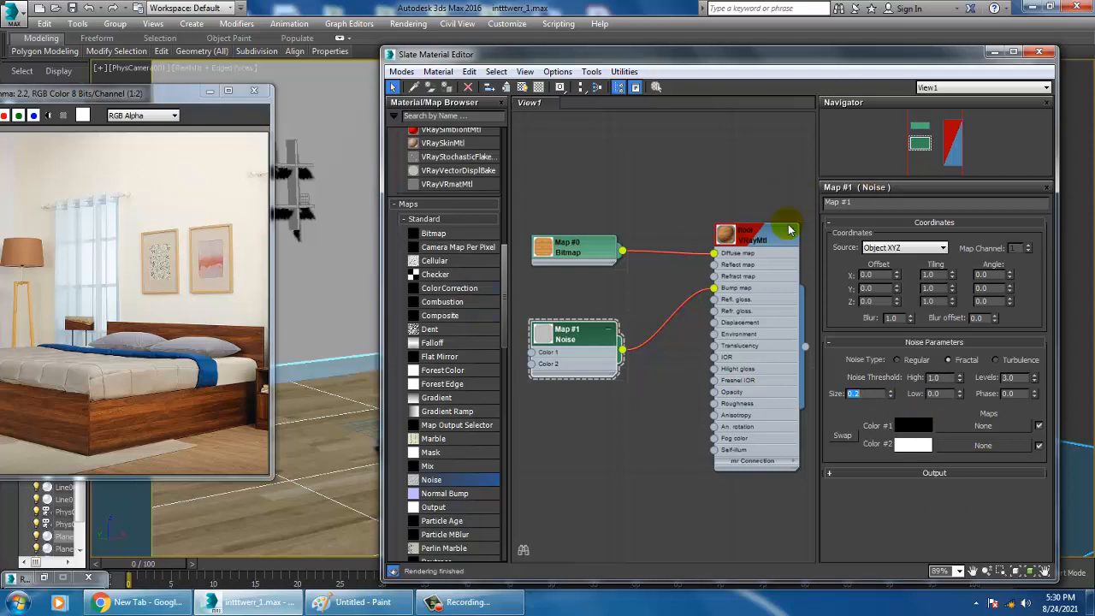
Return to the floor material's parameters and minimize the Slate Material Editor
double_click(766, 239)
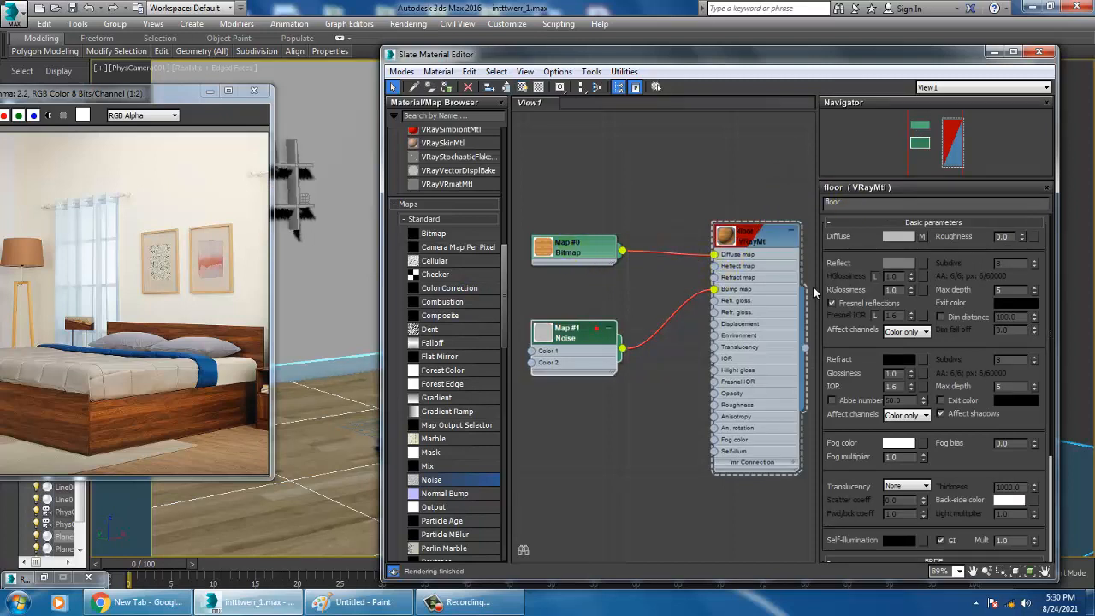
click(741, 291)
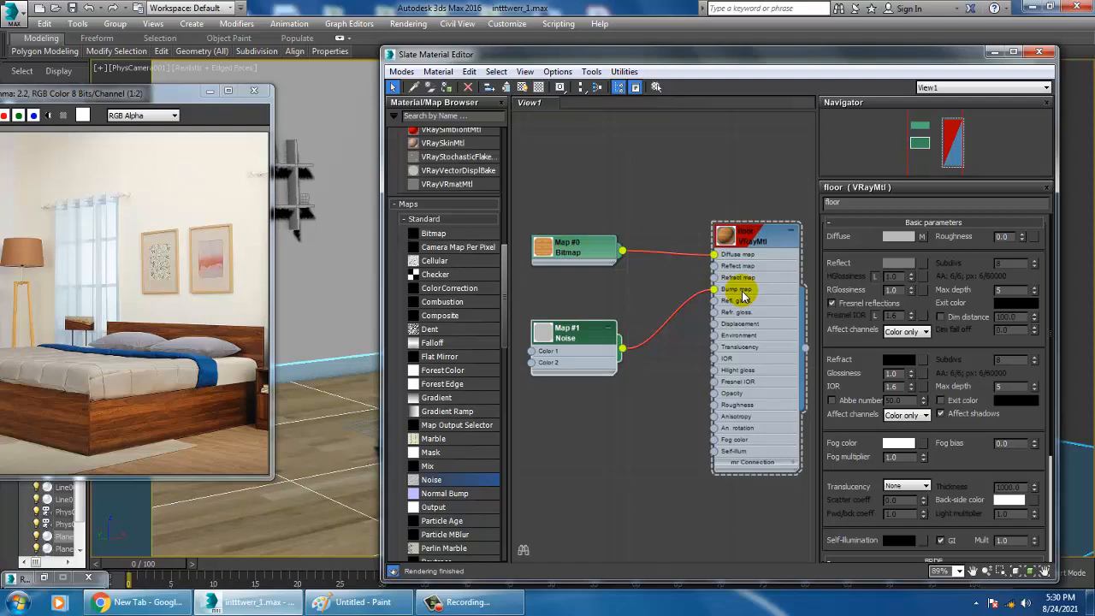
click(995, 53)
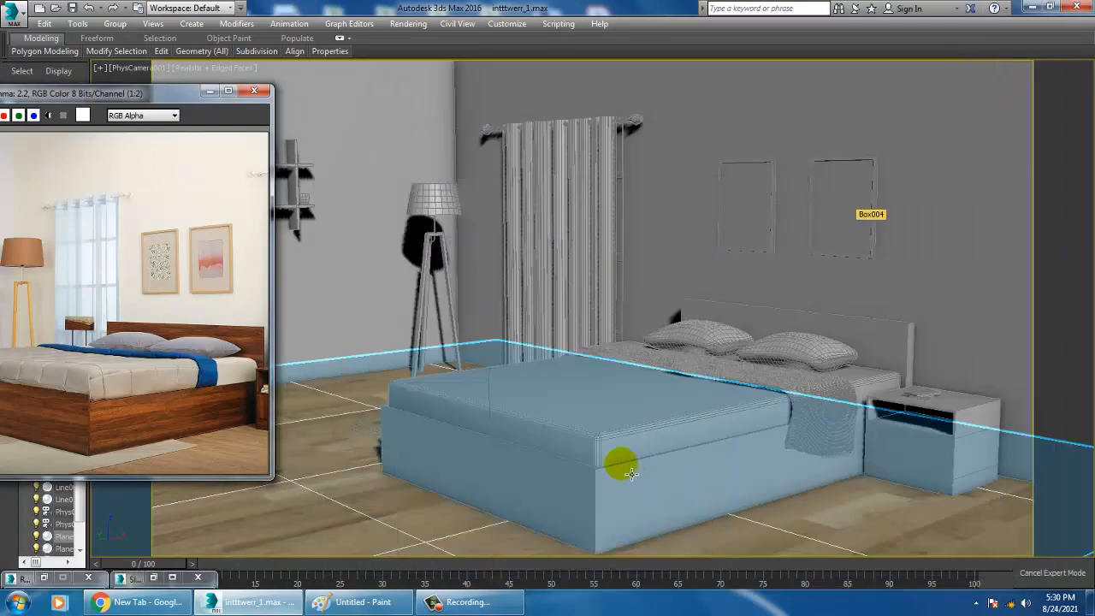
Change the camera viewport to Perspective, show the whole room and turn off expert mode
click(628, 468)
click(711, 379)
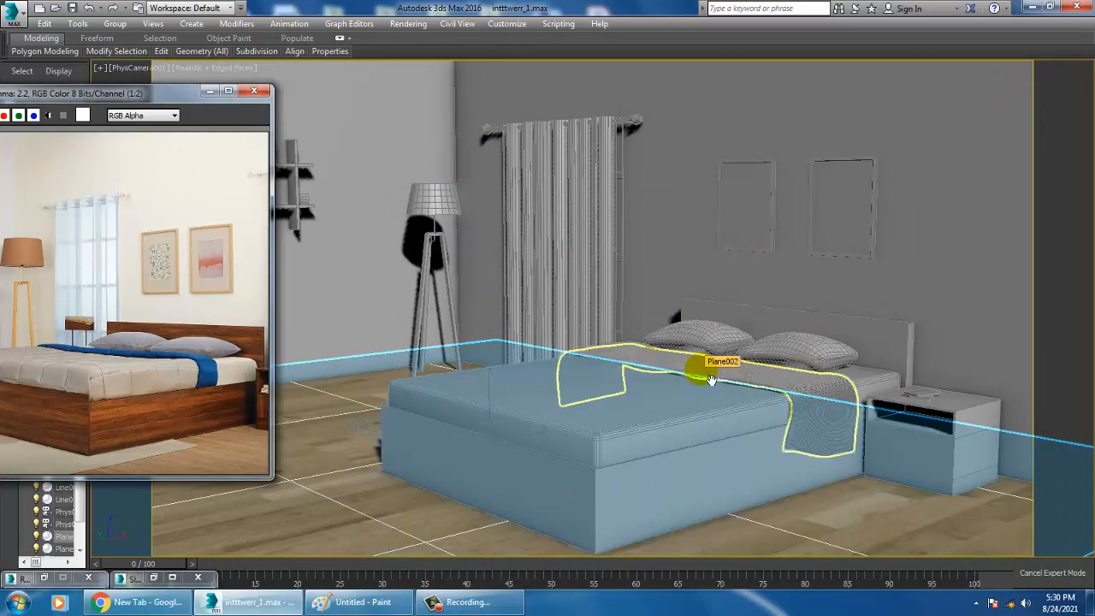
click(779, 542)
key(p)
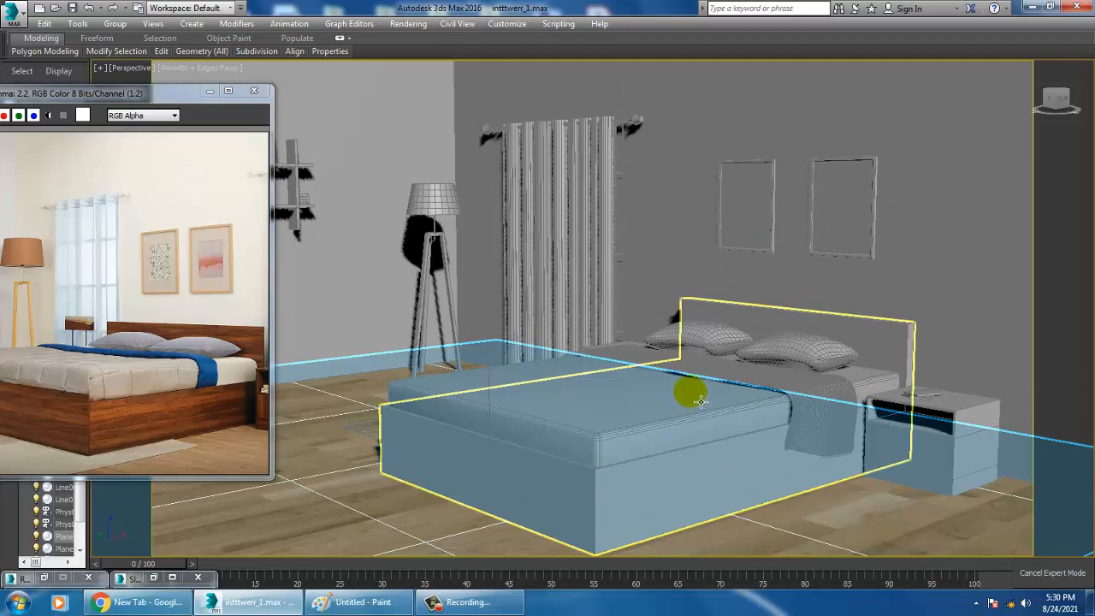
scroll(743, 396, down, 15)
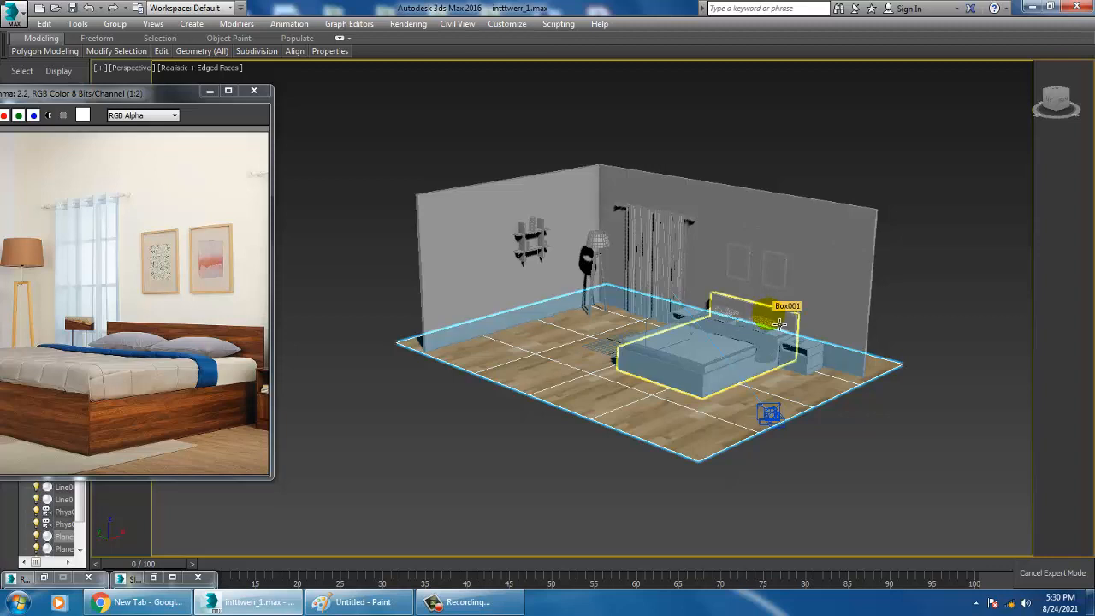
key(ctrl+x)
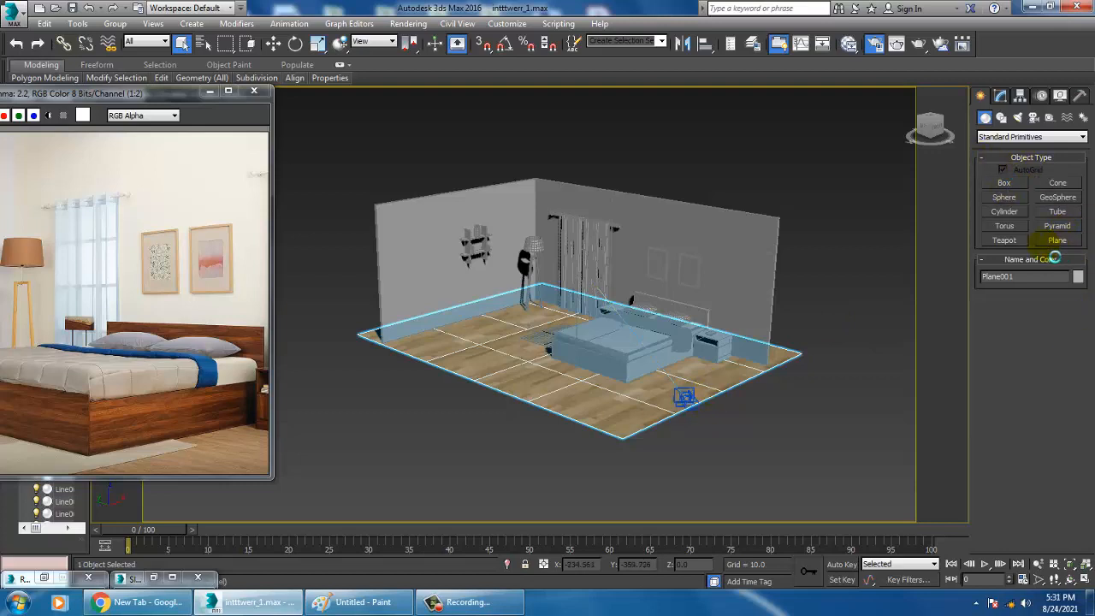
Create a ChamferBox rug on the floor at the foot of the bed, about 284 long, 156 wide, 2.7 high with a 23 fillet
click(1027, 136)
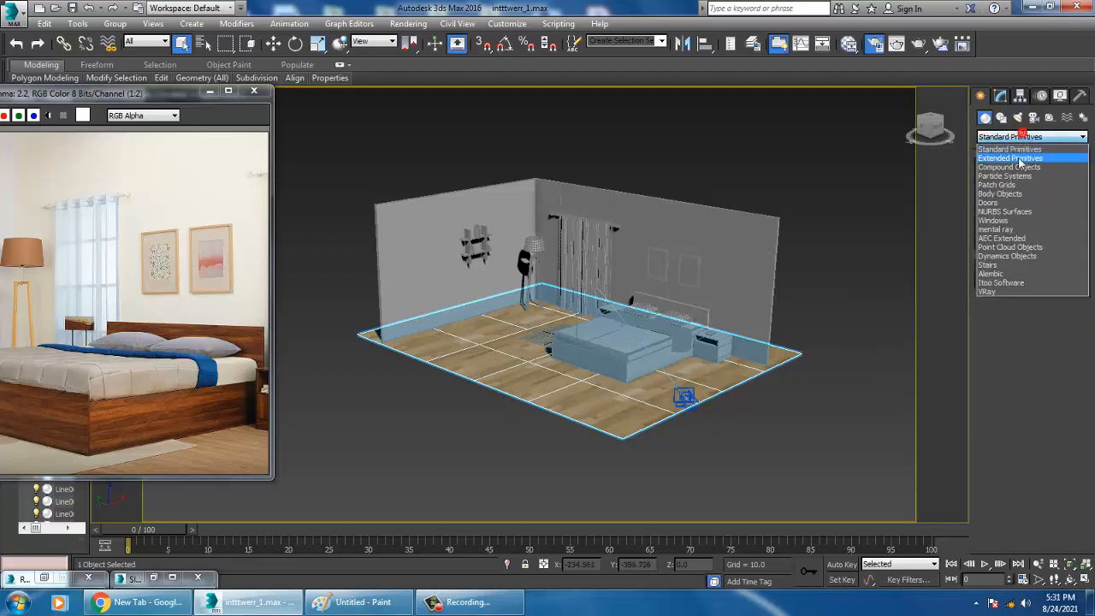
click(1018, 156)
click(1016, 199)
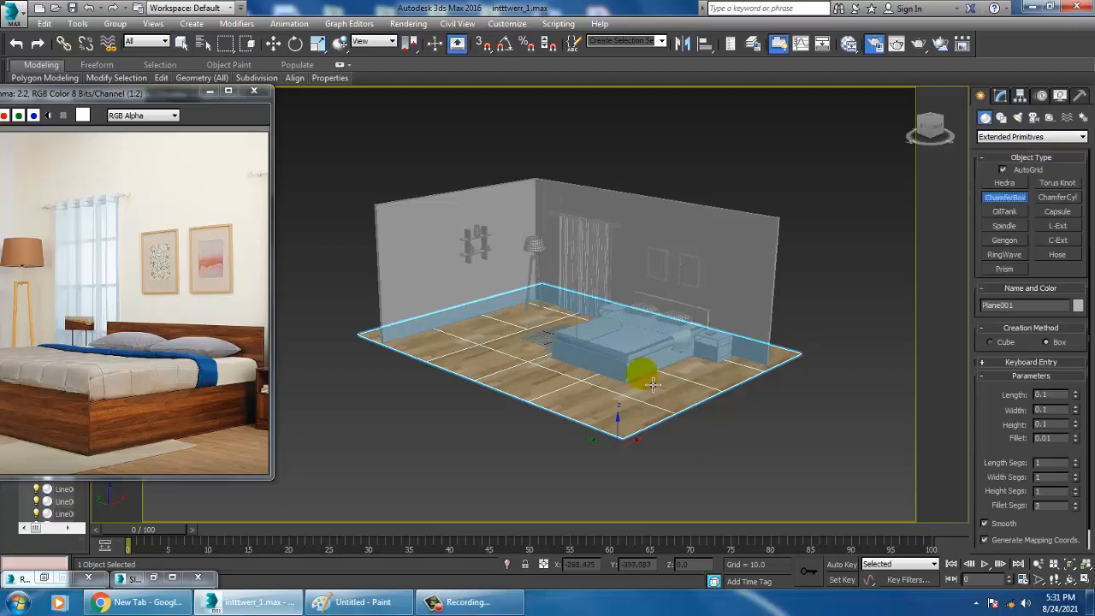
alt+middle_drag(640, 371, 586, 420)
scroll(579, 364, up, 3)
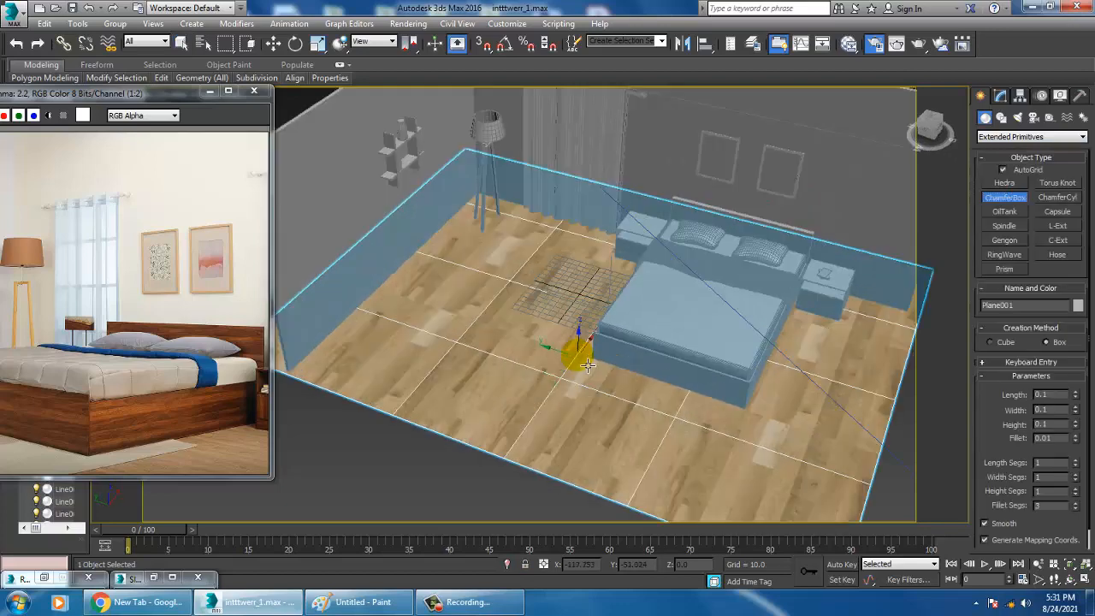
drag(577, 321, 761, 485)
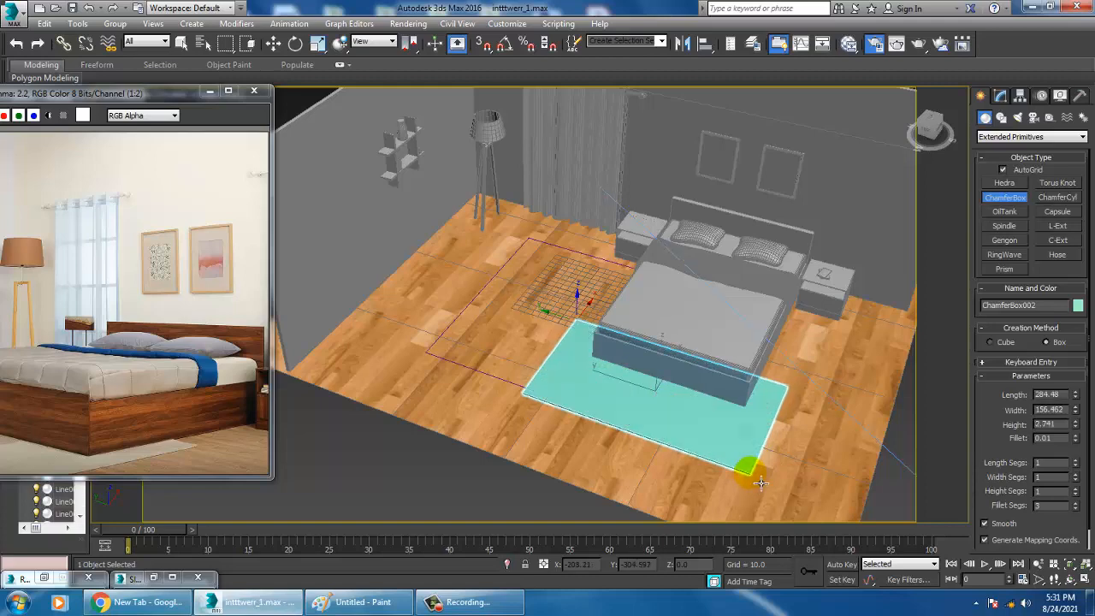
click(761, 484)
click(746, 462)
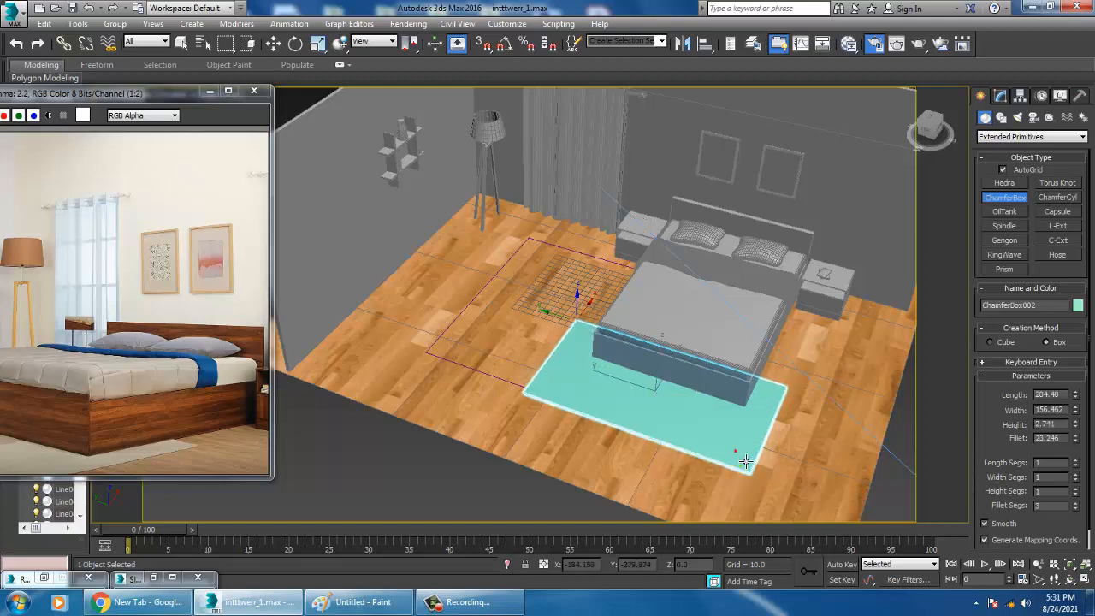
Reduce the rug's height to 0.137
key(w)
alt+middle_drag(746, 462, 725, 375)
scroll(728, 421, up, 5)
click(1002, 98)
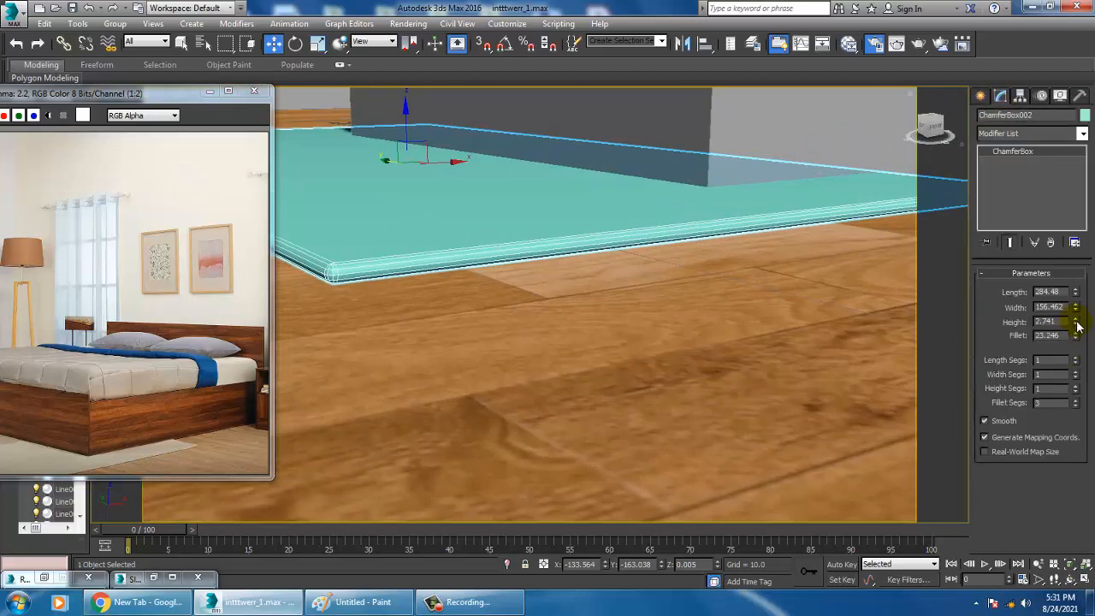
drag(1079, 341, 1093, 397)
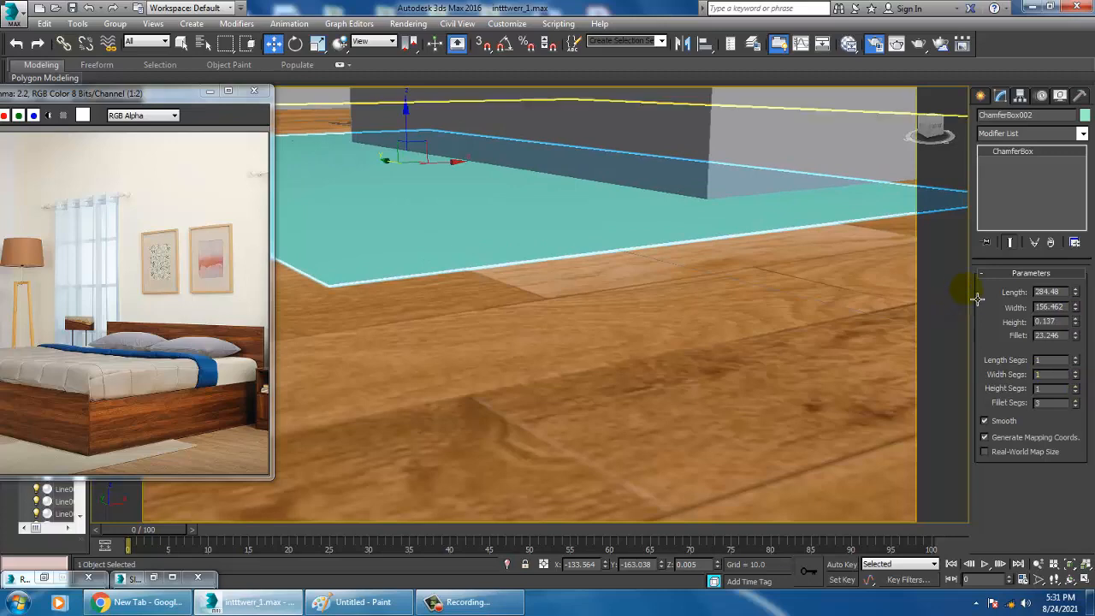
Move the rug along the X axis to about -111, further under the foot of the bed
alt+middle_drag(512, 247, 566, 287)
scroll(566, 286, down, 5)
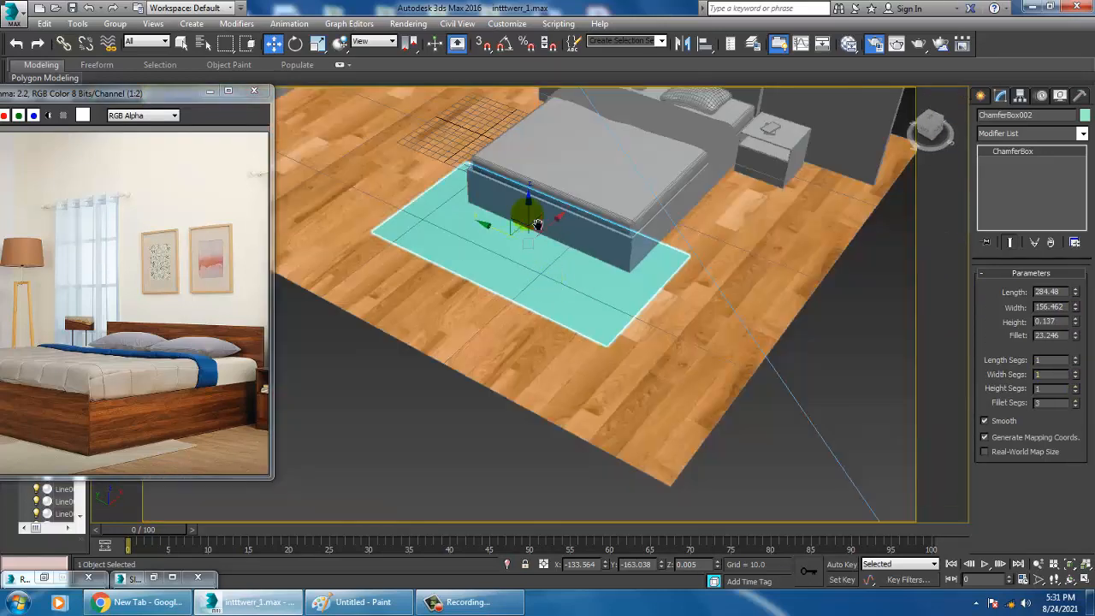
drag(564, 233, 577, 215)
alt+middle_drag(513, 318, 665, 318)
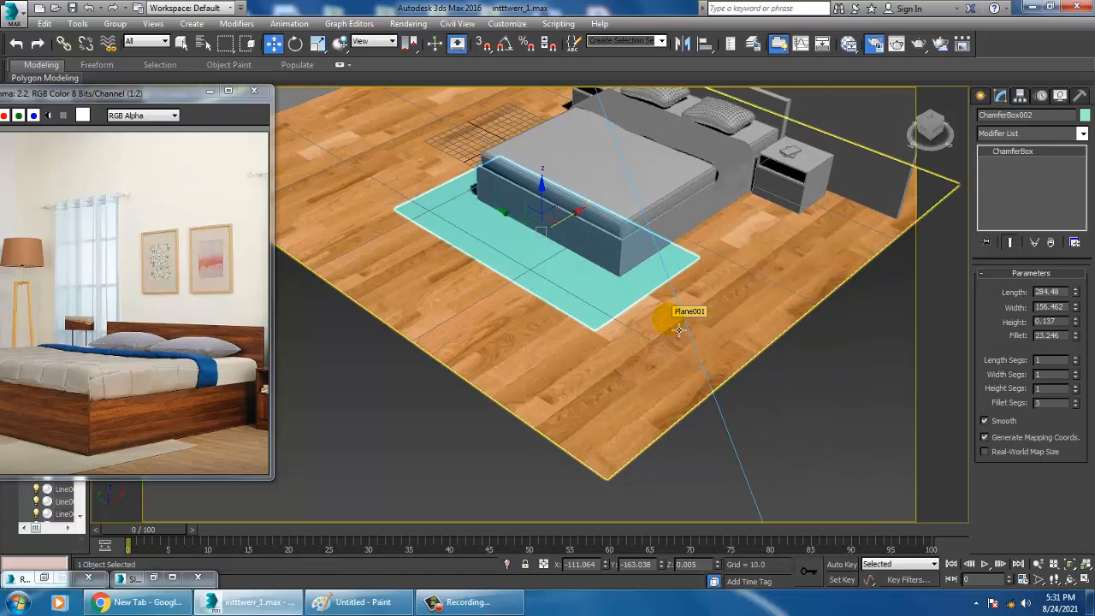
Switch to Chrome and run a Google image search for "carpet texture"
click(137, 602)
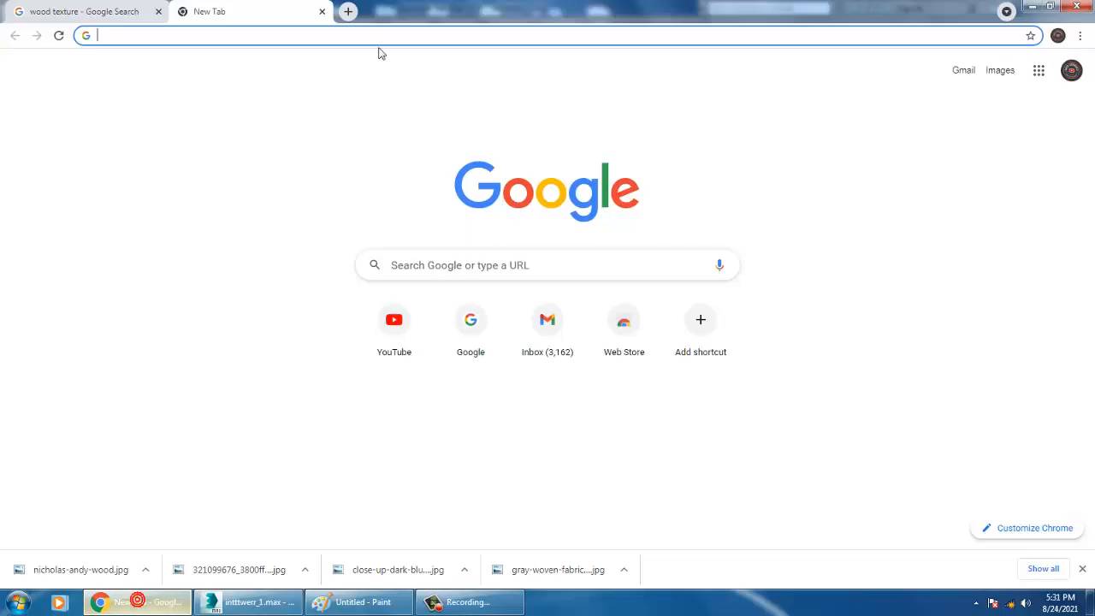
click(108, 12)
drag(197, 69, 103, 72)
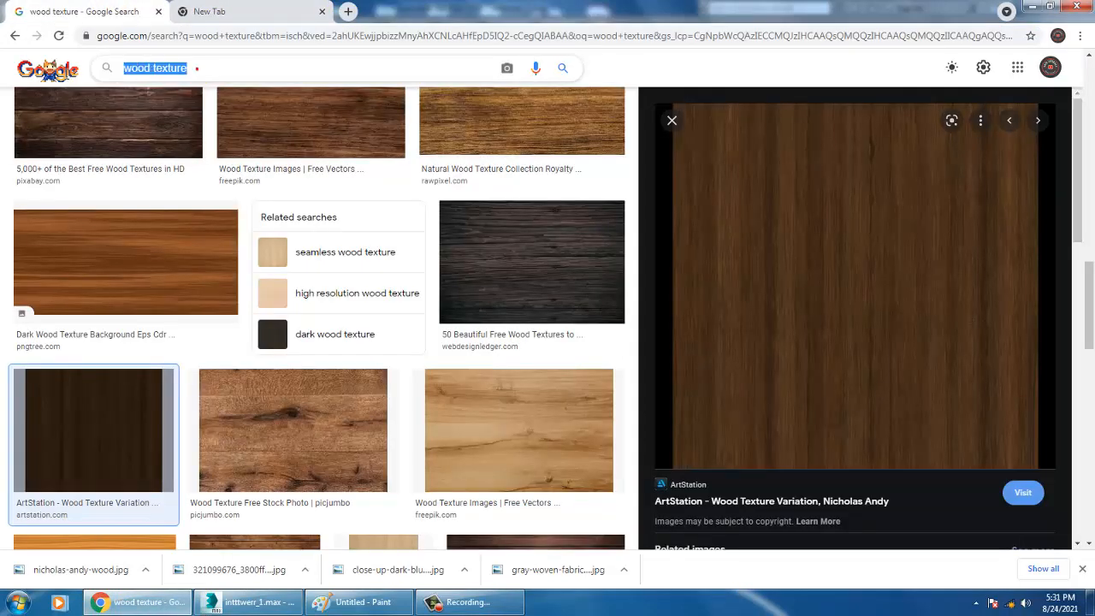
text(carpet)
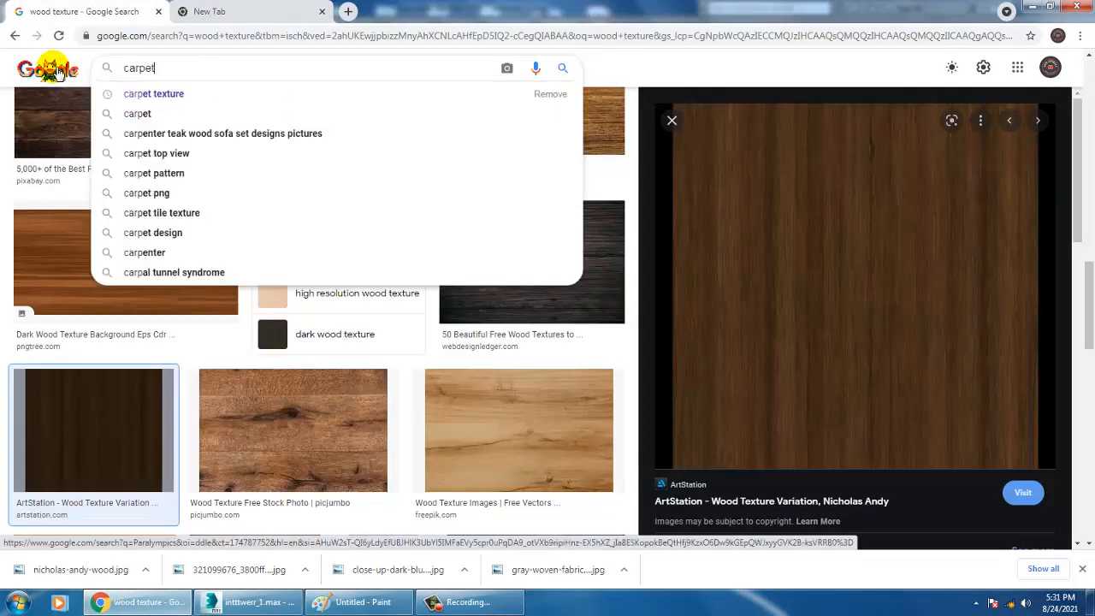
key(Down)
key(Return)
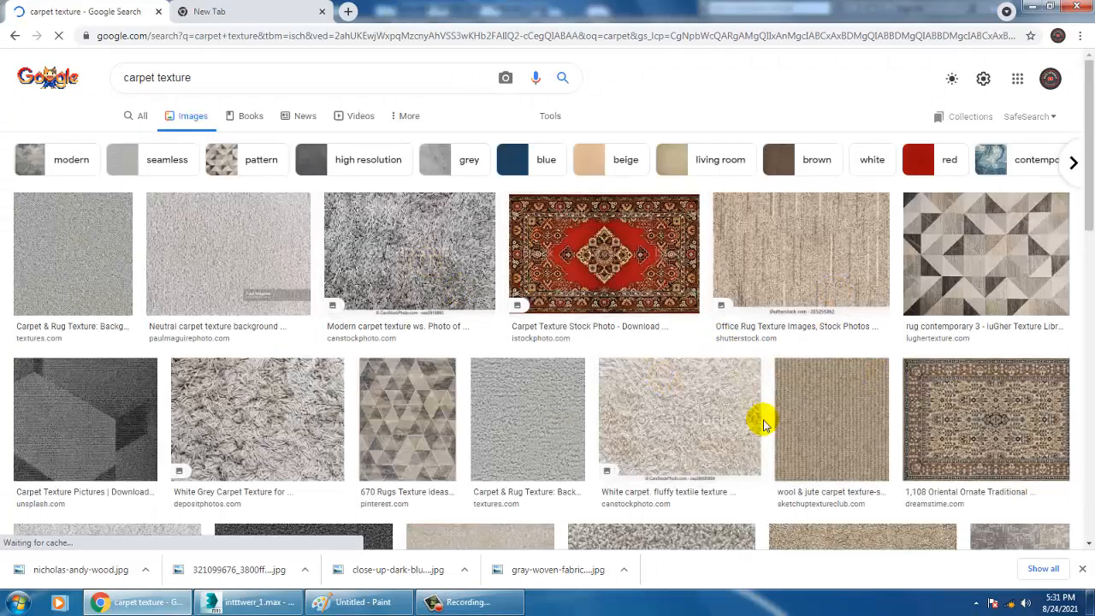
Browse the carpet texture images for a suitable rug pattern and preview the grey Unsplash carpet
scroll(588, 428, down, 5)
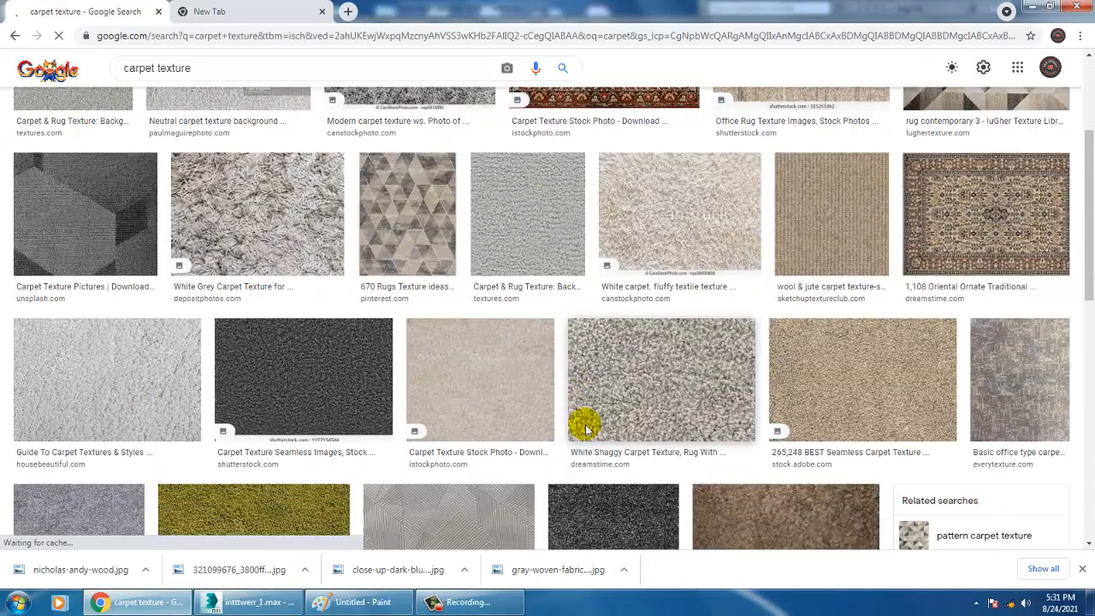
scroll(587, 429, down, 1)
scroll(587, 430, down, 3)
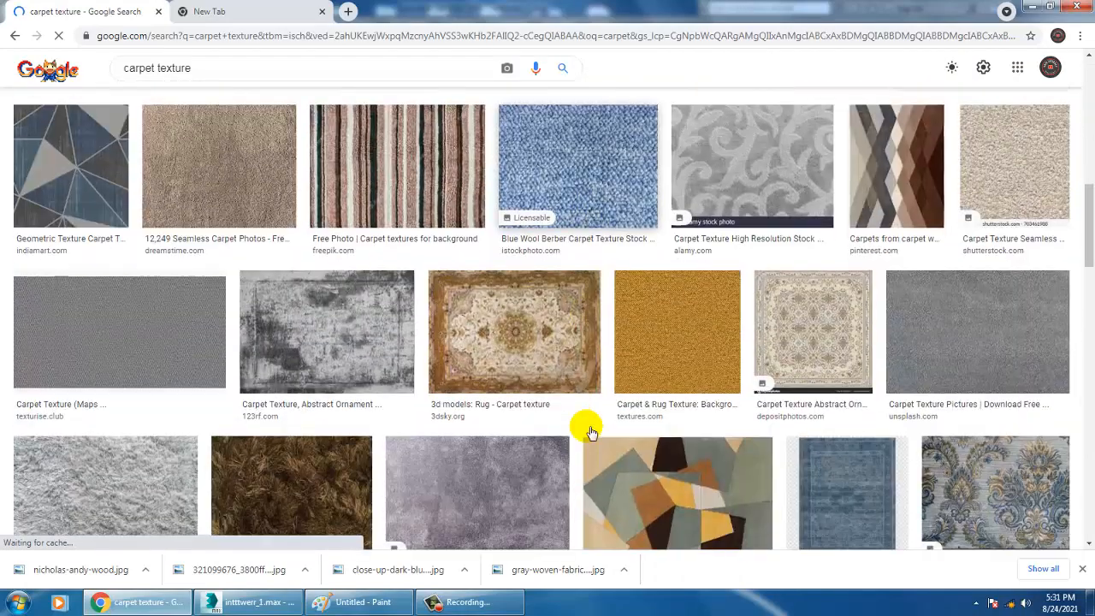
scroll(393, 449, down, 2)
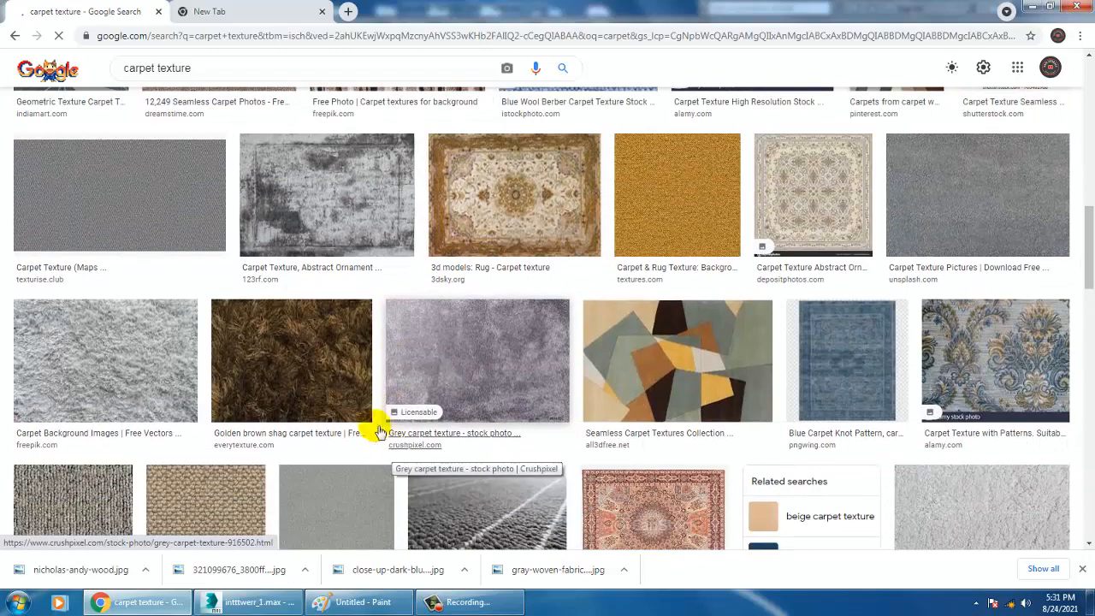
scroll(293, 362, up, 3)
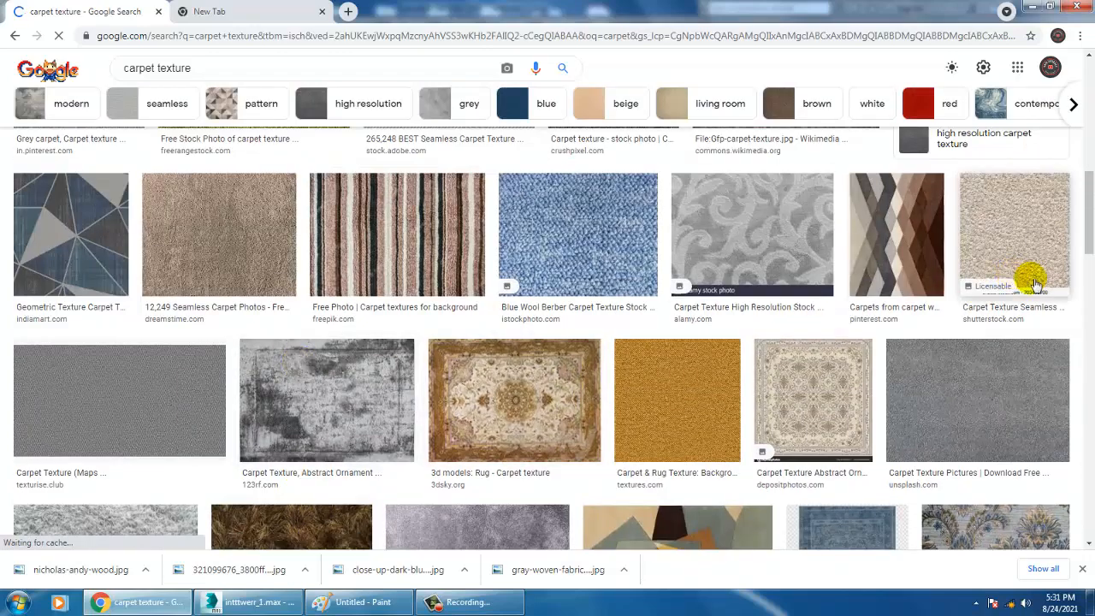
click(1014, 400)
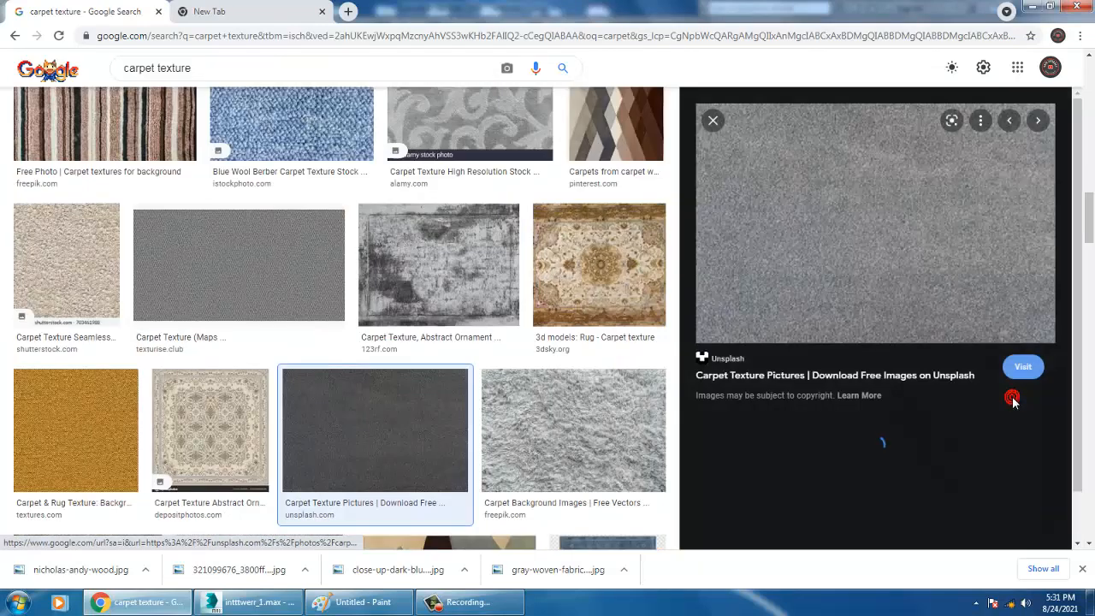
scroll(921, 375, down, 1)
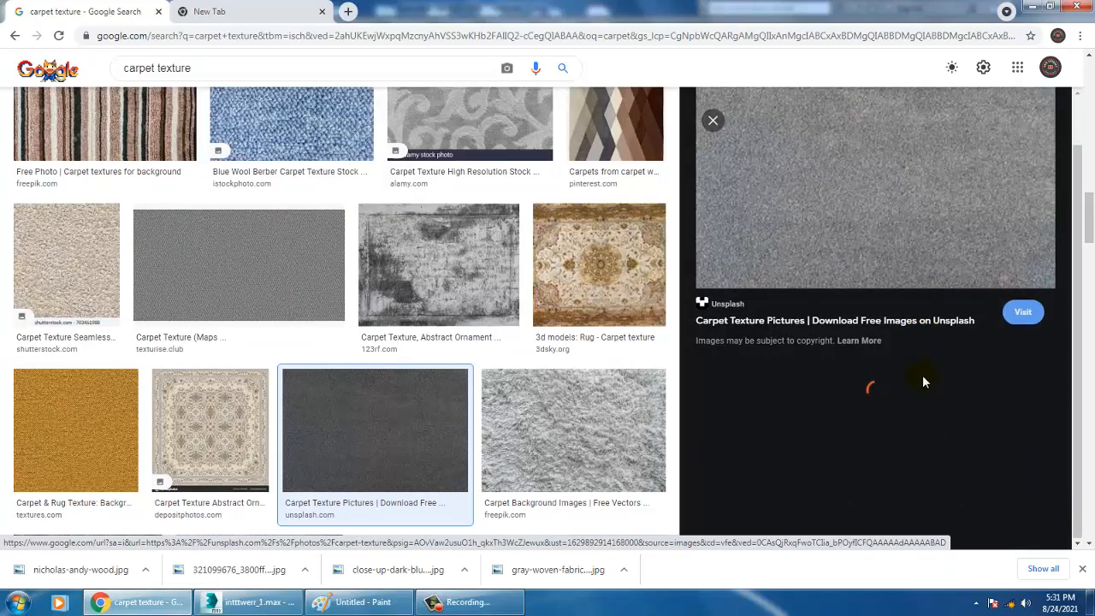
click(713, 120)
scroll(692, 334, up, 10)
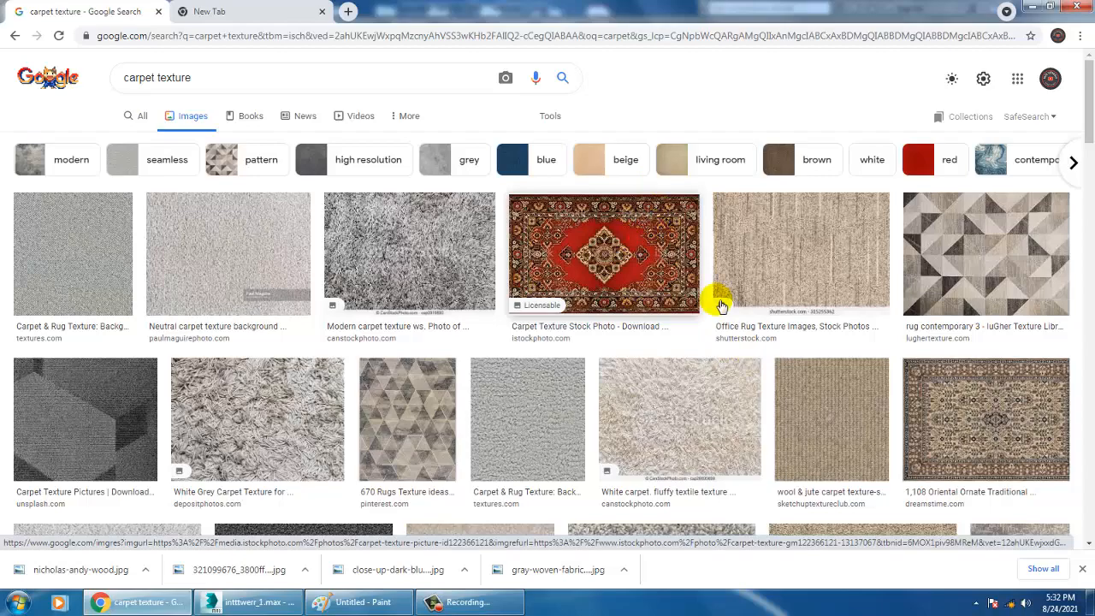
Find the old red Persian carpet image among the red rug's related images and save it as a JPEG in the texture folder
scroll(717, 298, down, 4)
scroll(716, 299, up, 4)
click(621, 392)
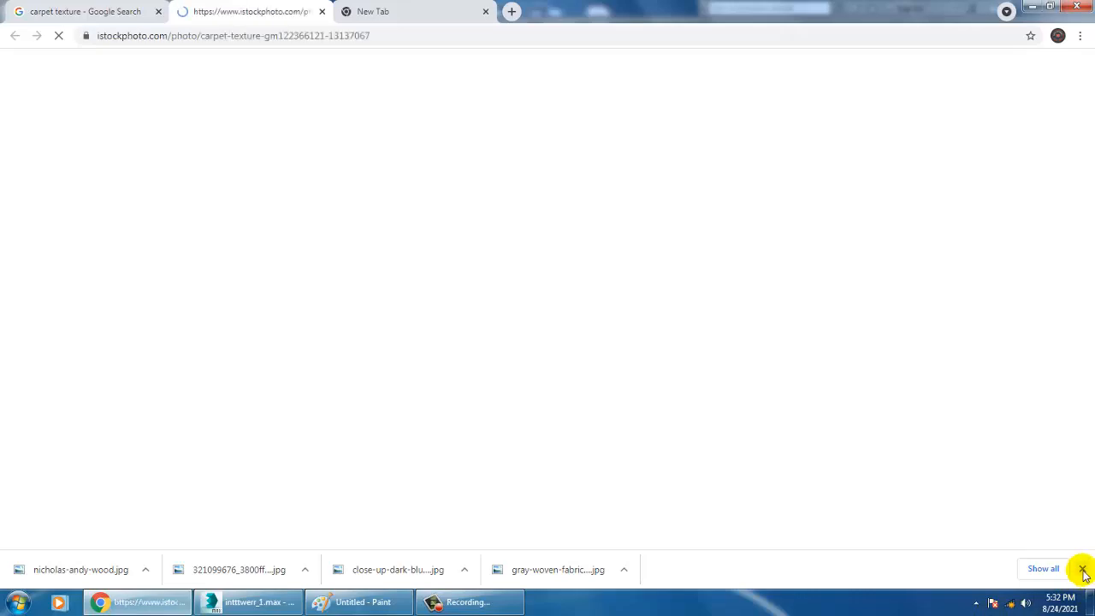
click(134, 12)
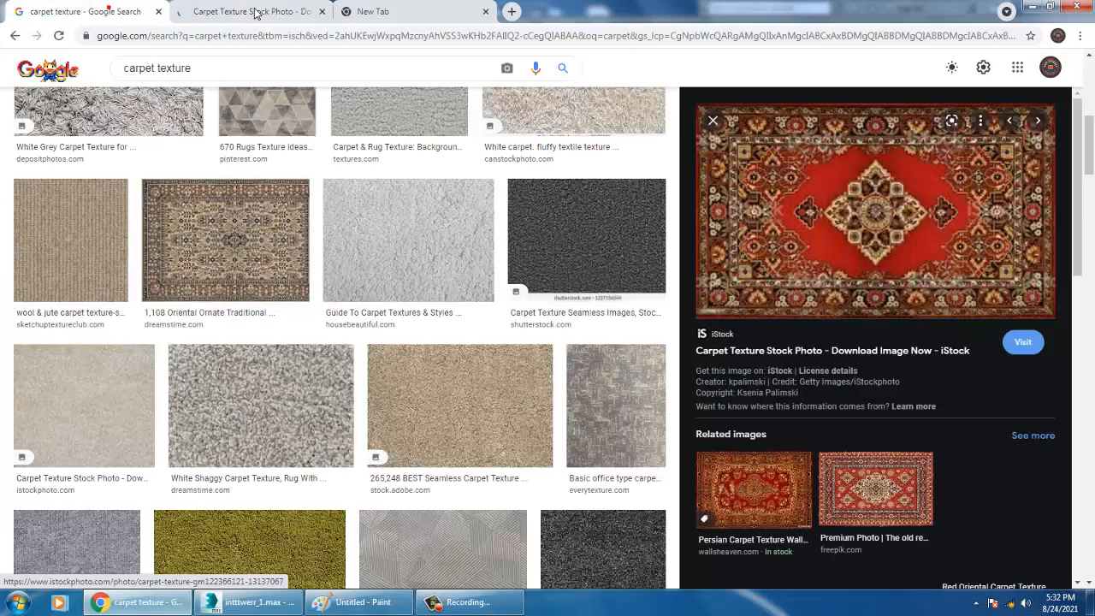
click(902, 501)
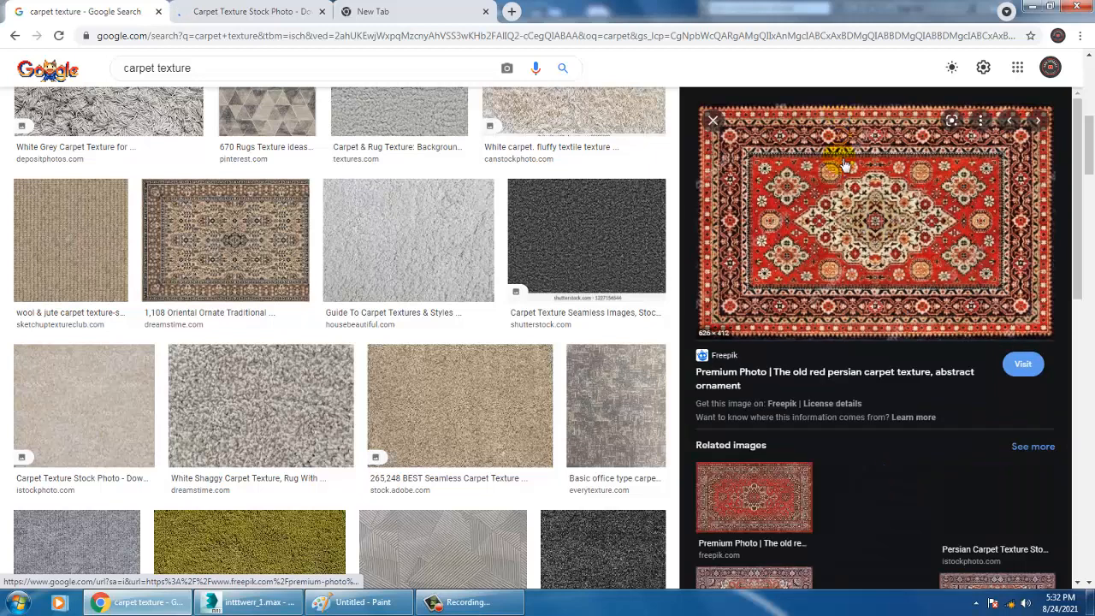
right_click(845, 164)
click(910, 302)
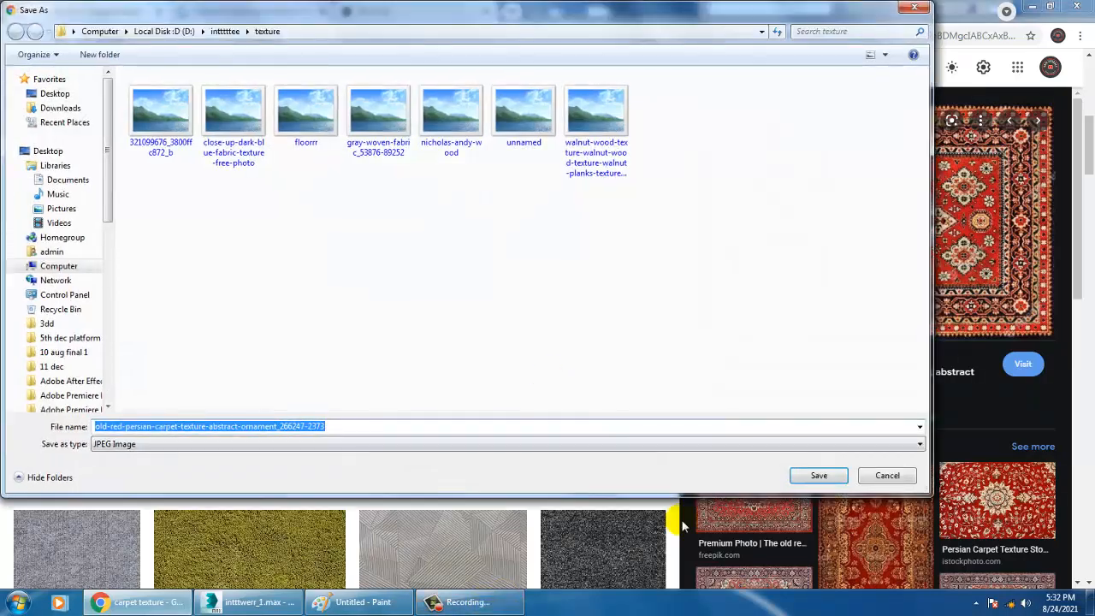
click(819, 477)
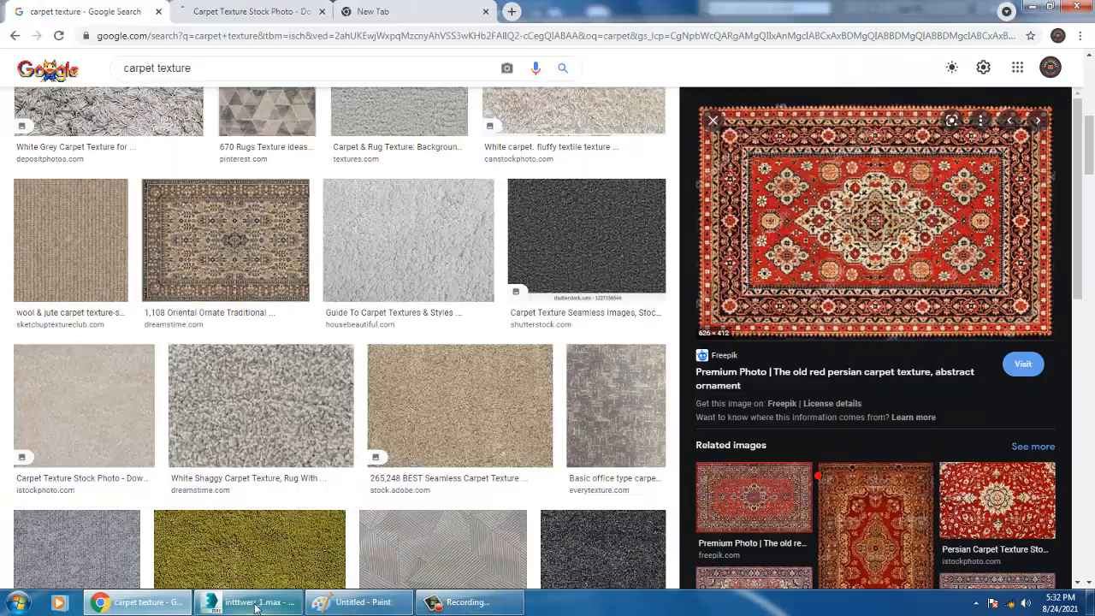
Return to 3ds Max and add a new VRayMtl below the floor material in the Slate Material Editor, showing its parameters
key(alt+Tab)
click(571, 306)
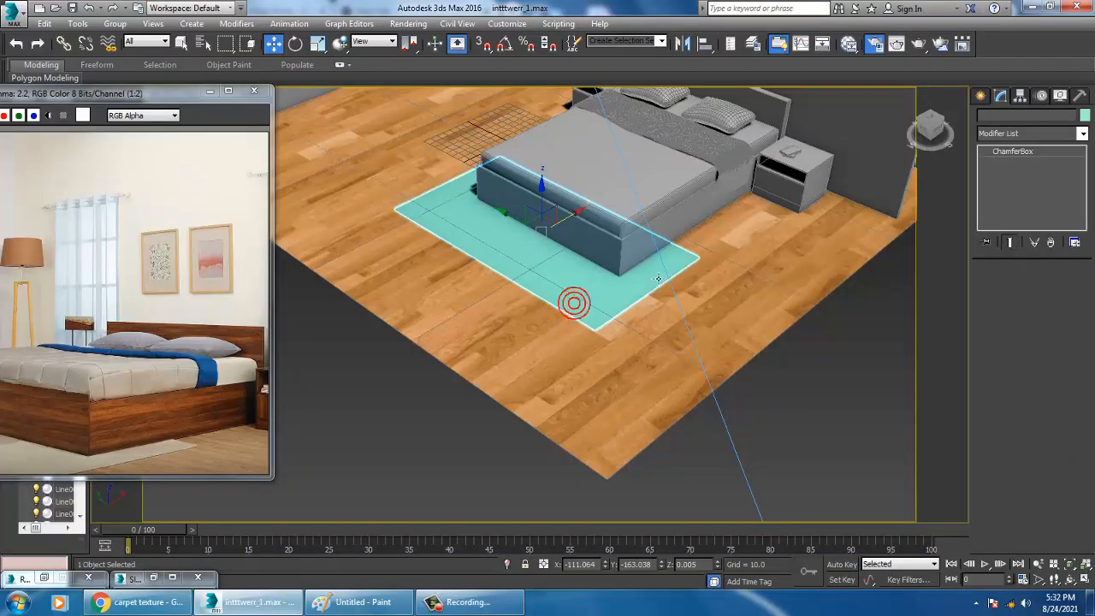
alt+middle_drag(658, 279, 645, 303)
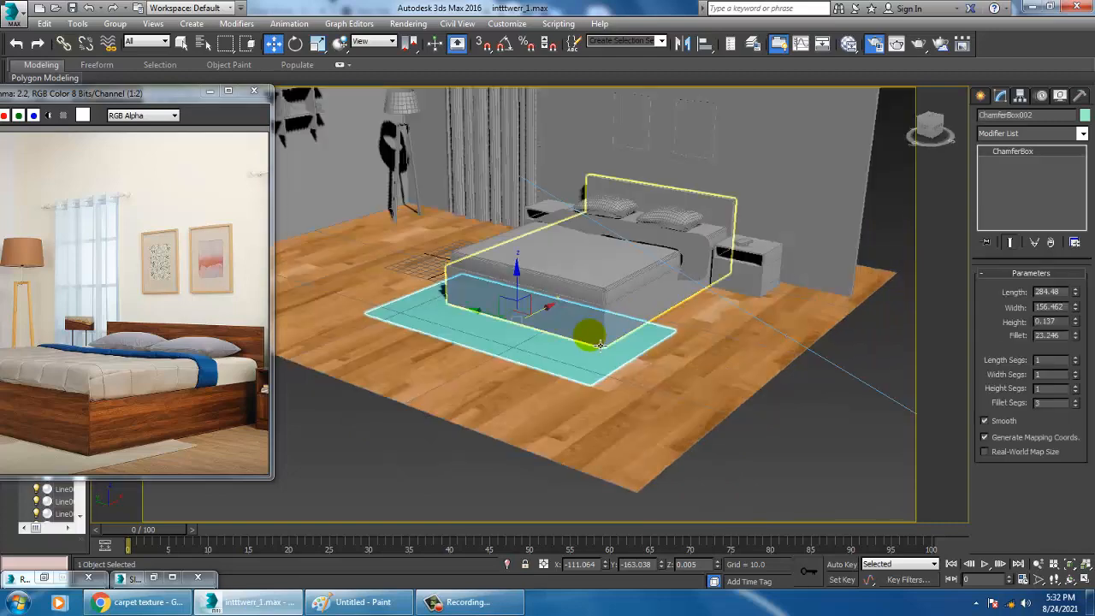
key(m)
middle_drag(689, 294, 697, 106)
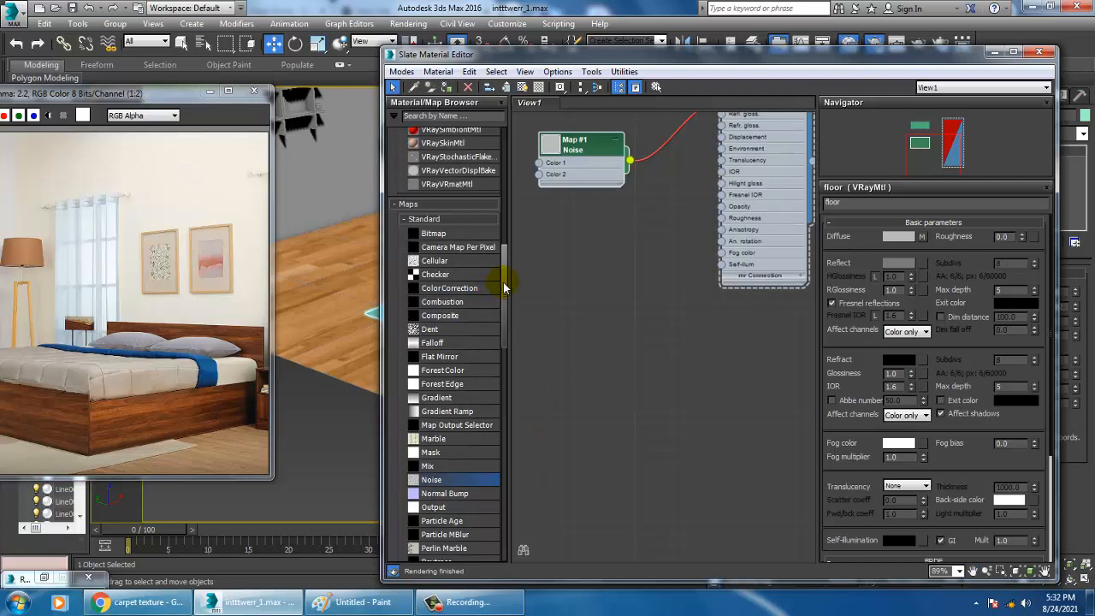
scroll(504, 291, up, 7)
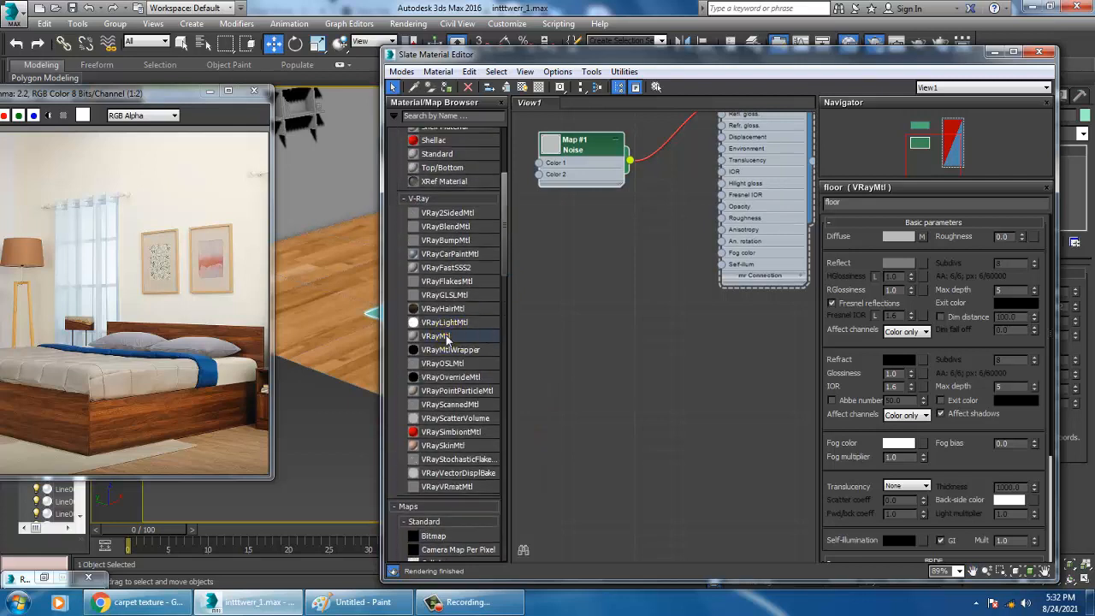
drag(755, 355, 744, 349)
double_click(745, 351)
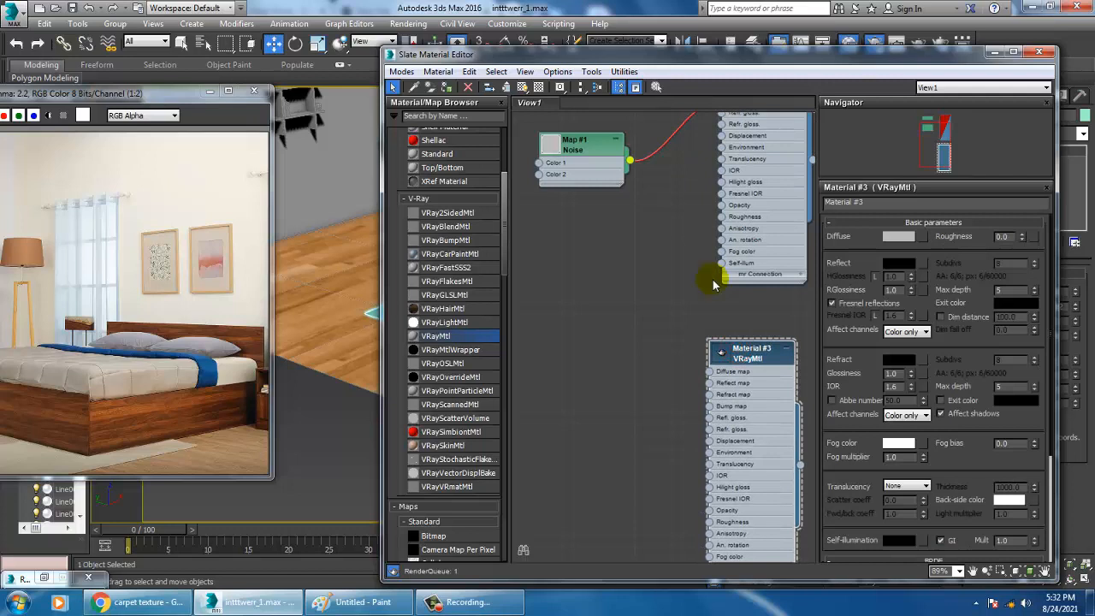
click(496, 607)
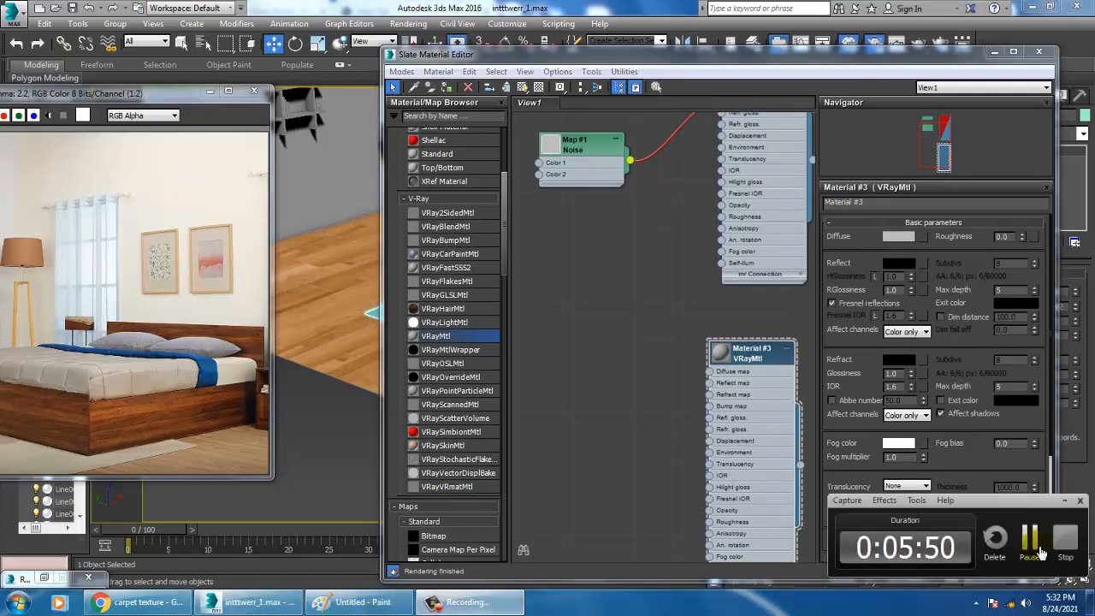
click(1041, 552)
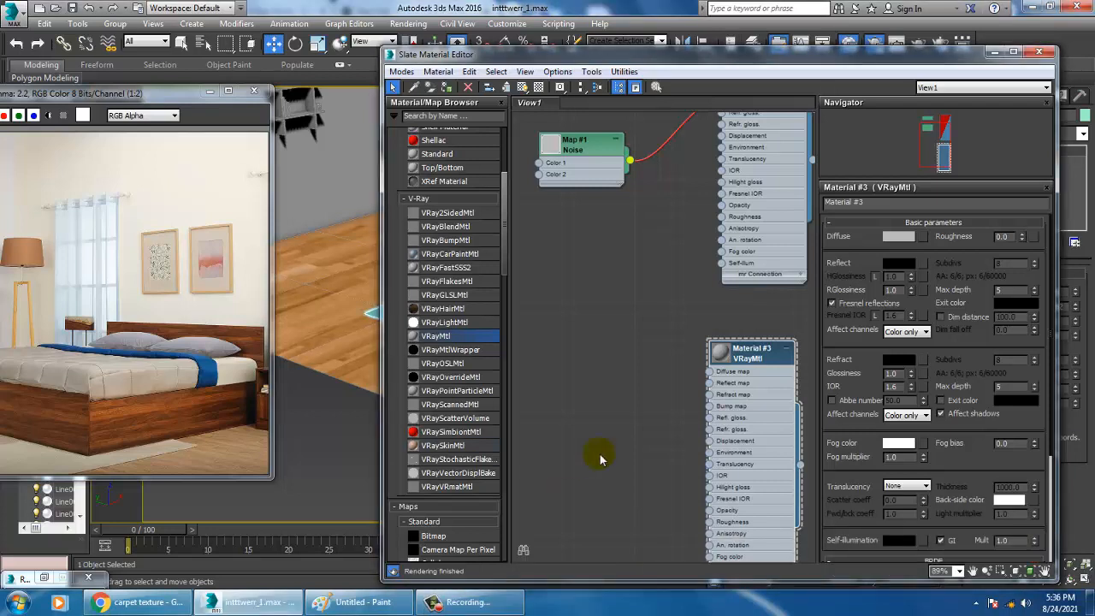
Name the new VRayMtl "carpet" and load the old red Persian carpet image as its diffuse bitmap
double_click(757, 355)
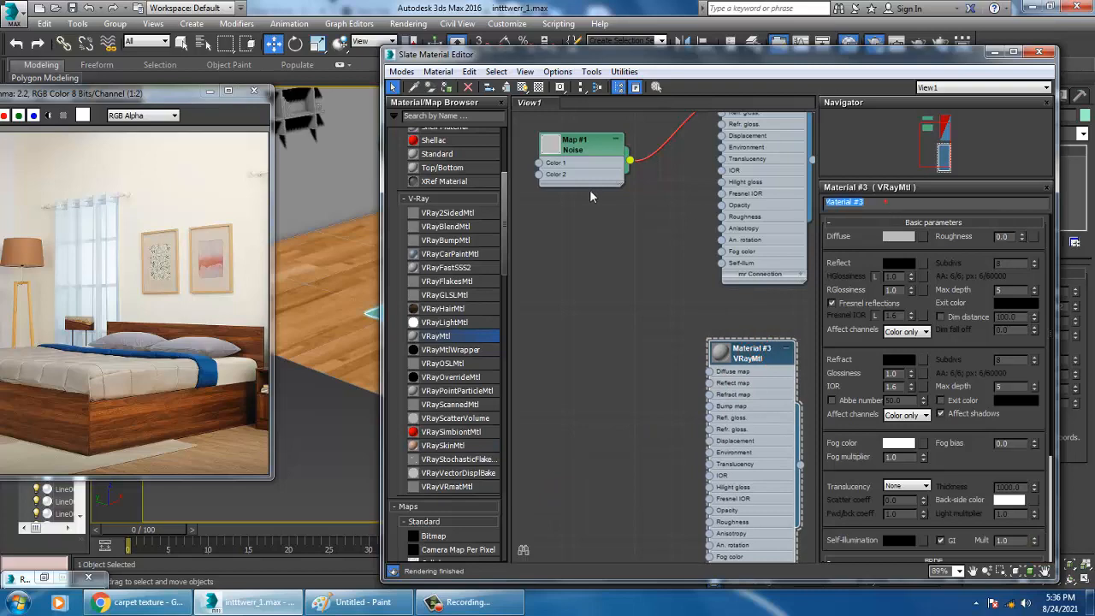
click(922, 237)
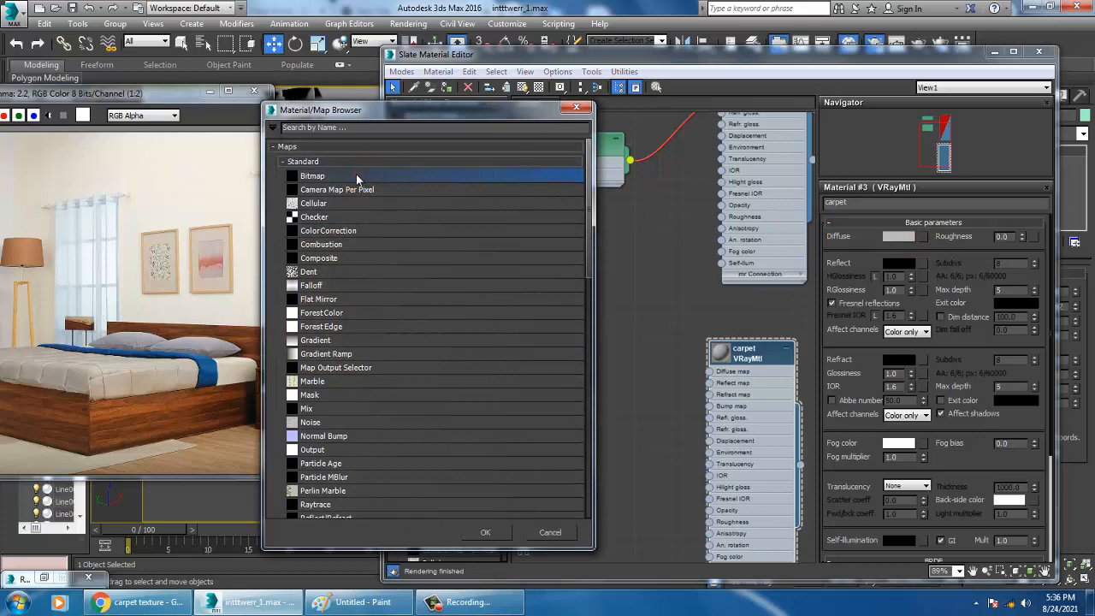
double_click(357, 178)
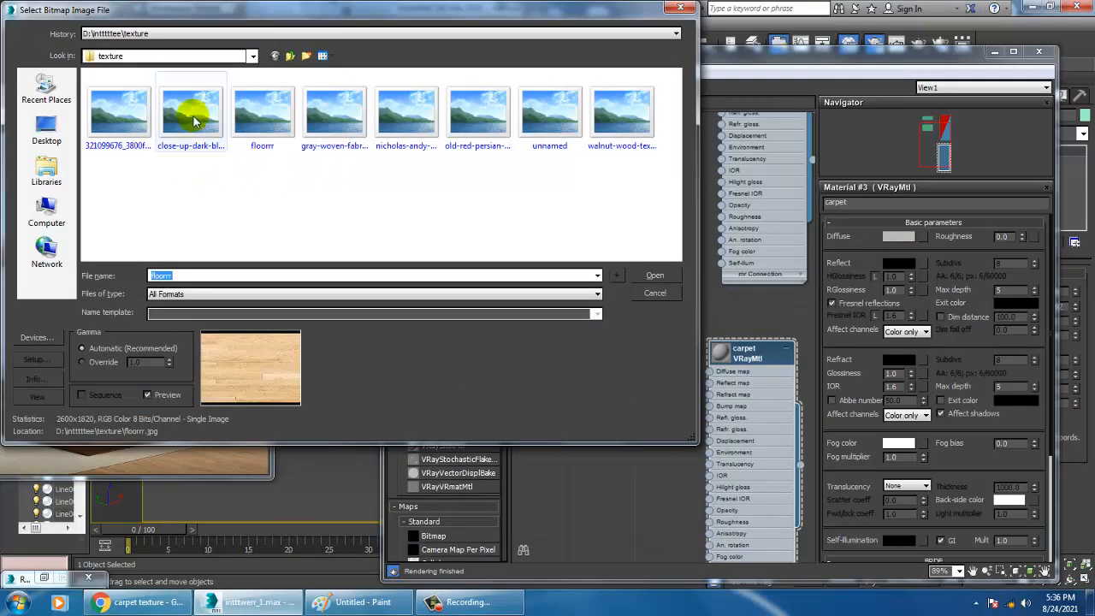
click(194, 121)
click(263, 115)
click(333, 115)
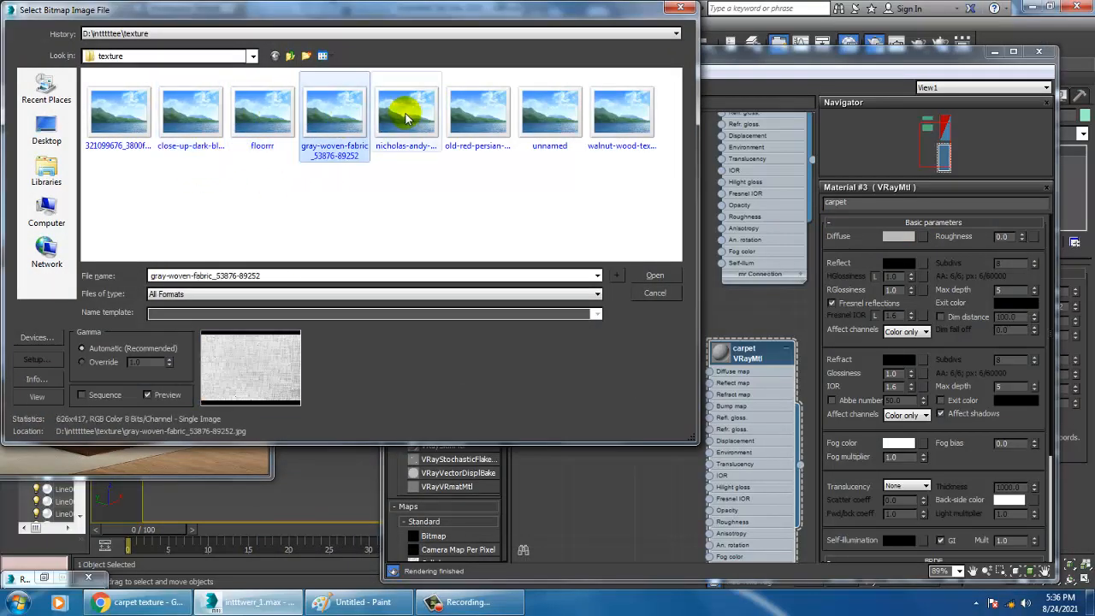
click(407, 118)
click(479, 120)
click(633, 132)
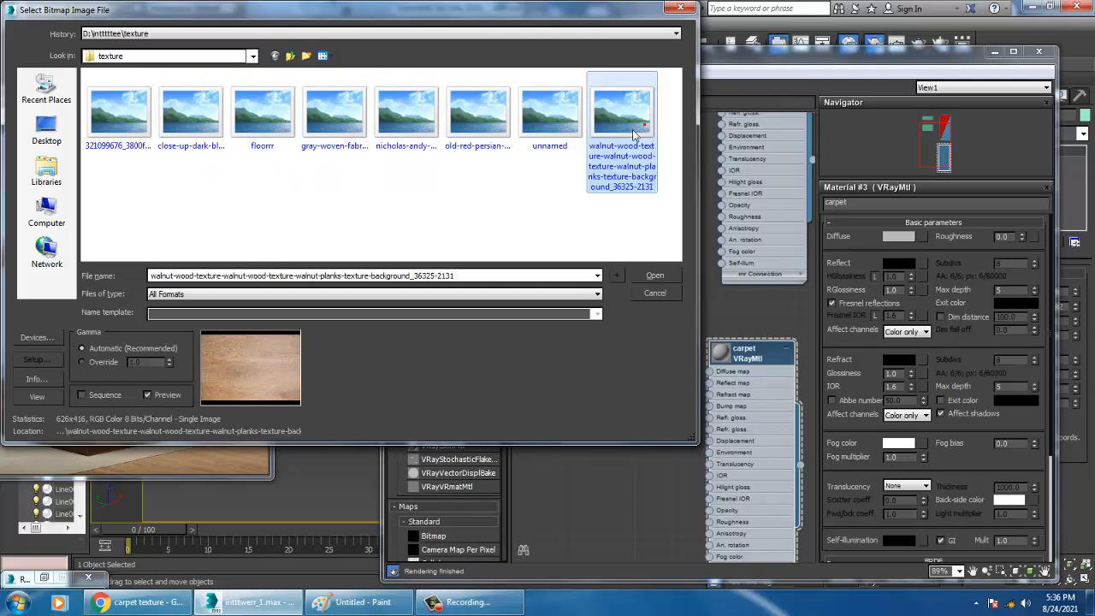
double_click(462, 107)
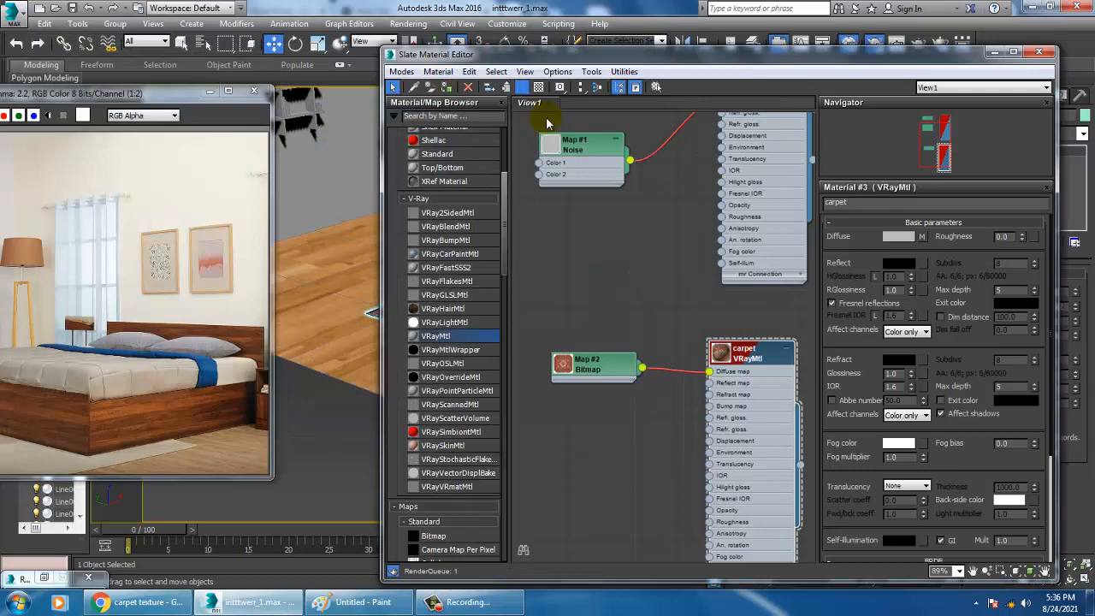
Show the textured carpet in the viewport and apply a UVW Map modifier with Box mapping to it
drag(928, 58, 261, 319)
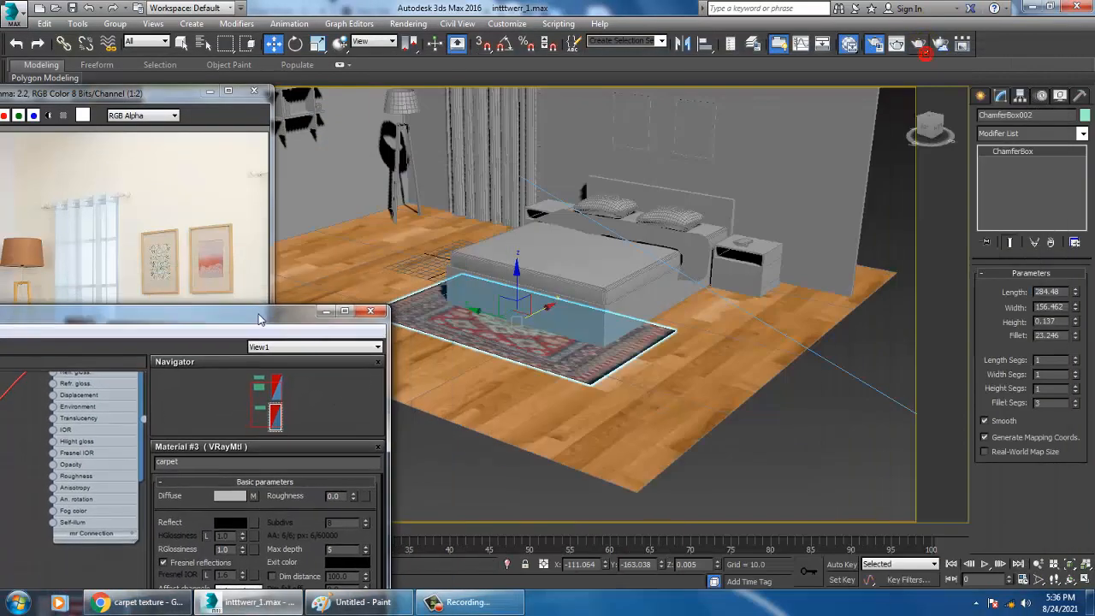
scroll(647, 318, up, 5)
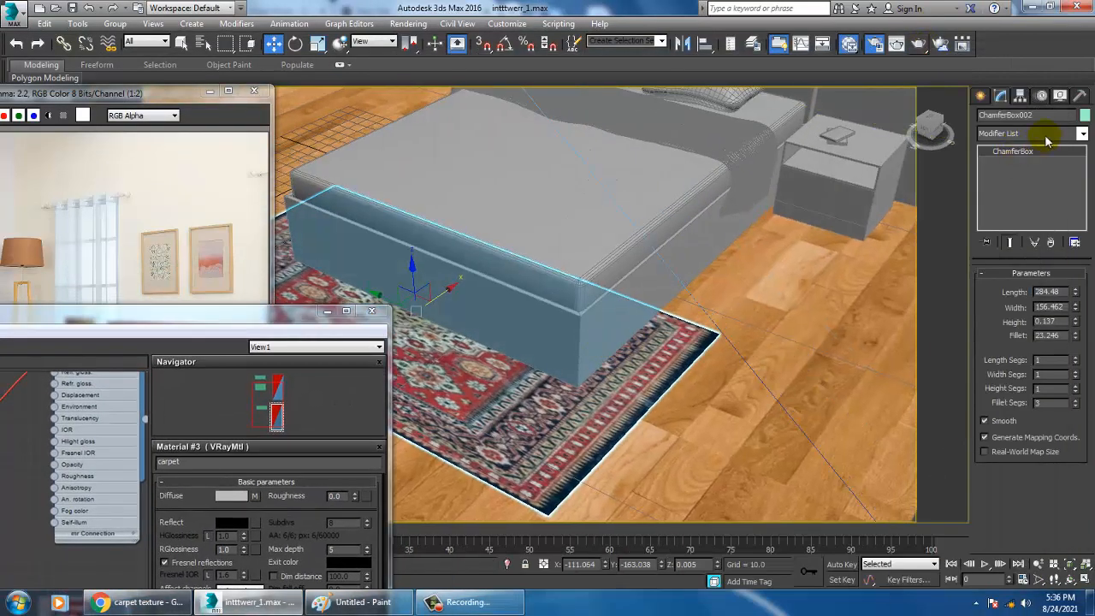
key(u)
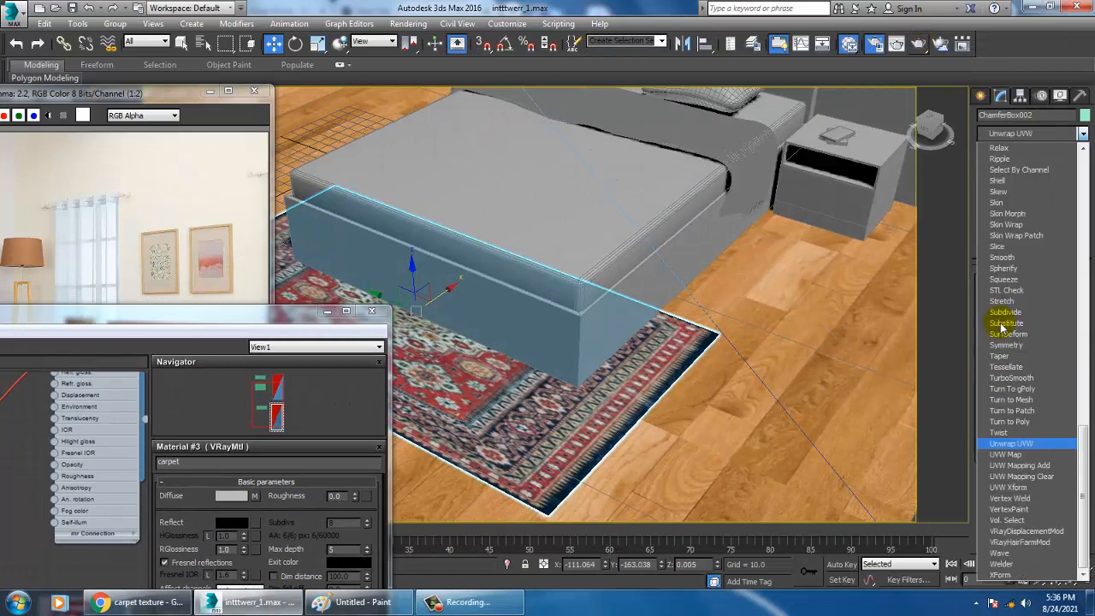
click(1011, 454)
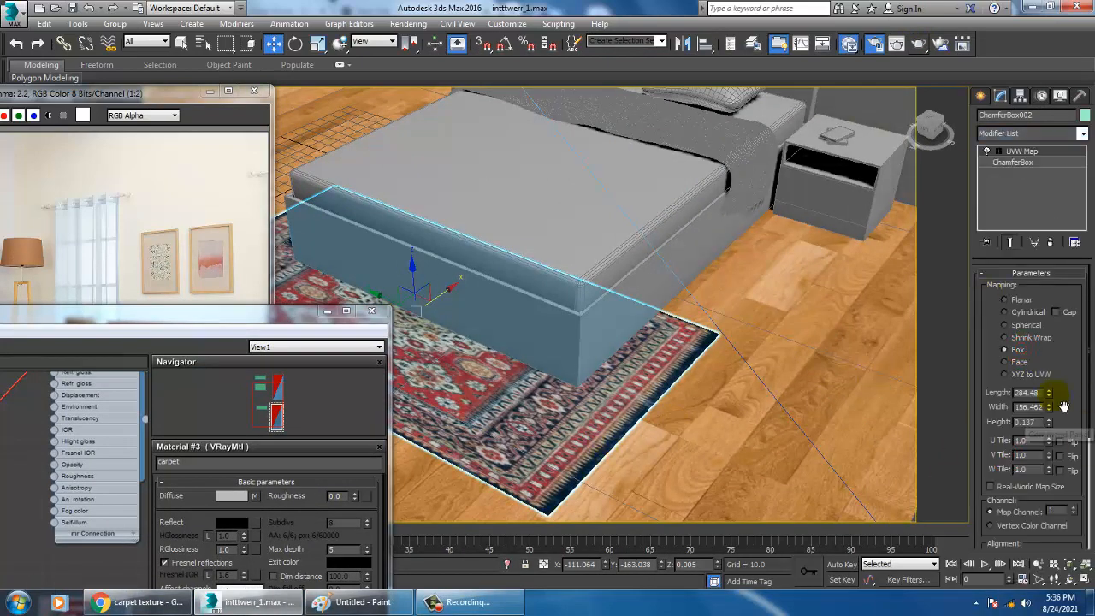
Set the carpet's UVW mapping length to 312.928 and width to 184.312 to fit the pattern
drag(1049, 393, 1058, 396)
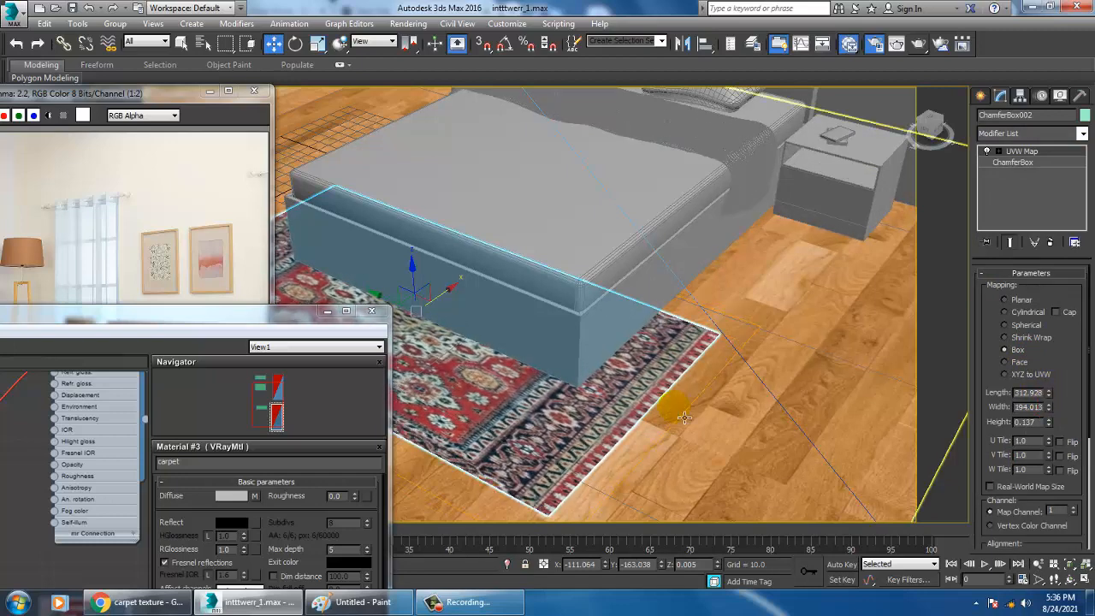
alt+middle_drag(684, 417, 599, 359)
drag(252, 310, 603, 466)
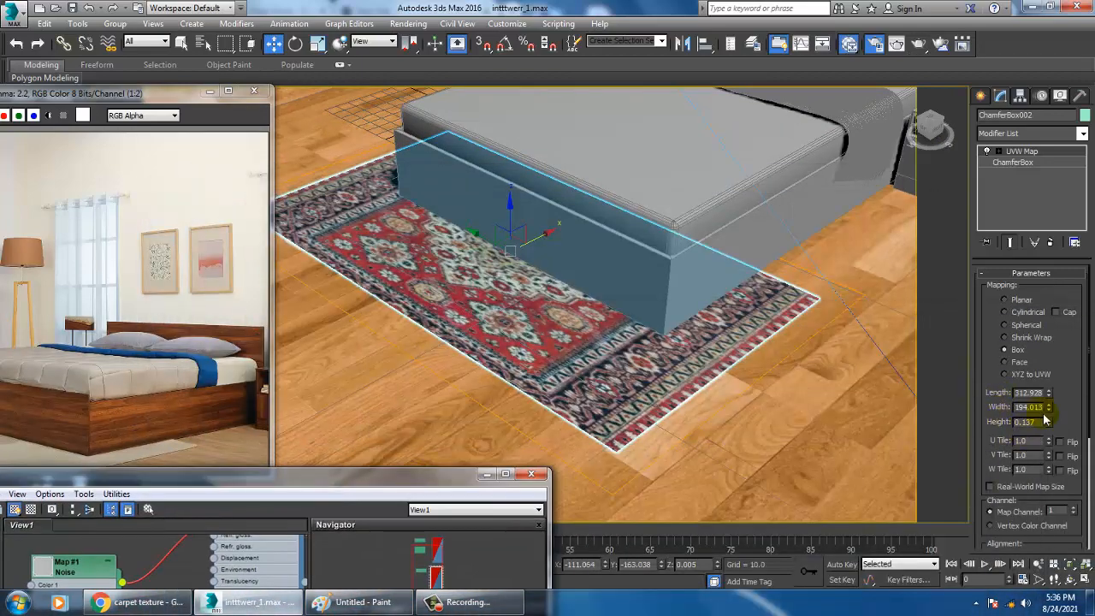
mouse_move(1051, 411)
mouse_down()
mouse_move(1053, 381)
mouse_move(1058, 416)
mouse_up()
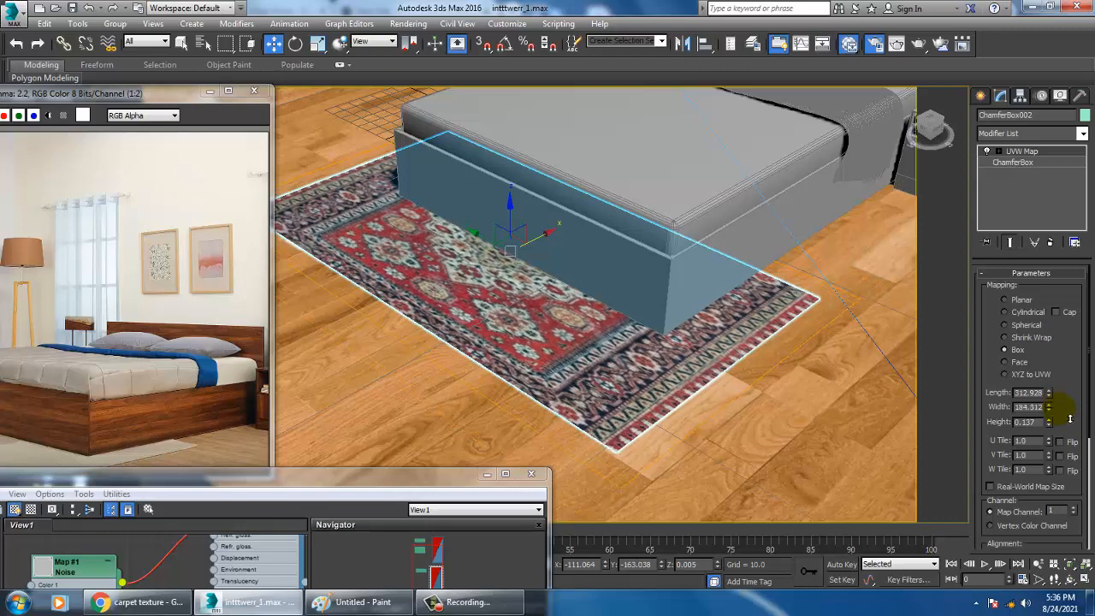
drag(377, 477, 467, 459)
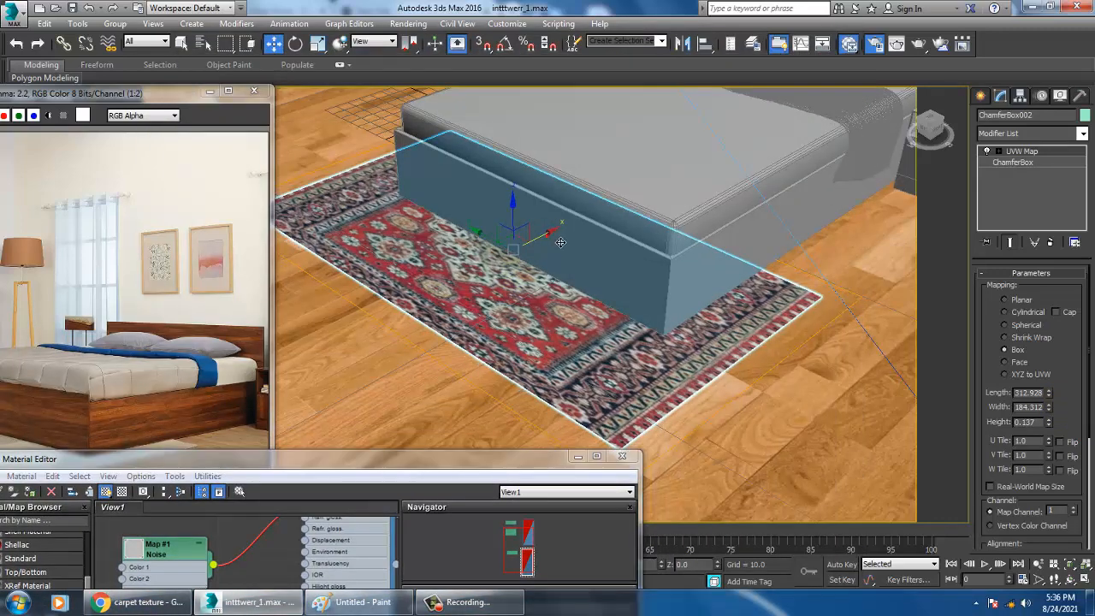
Shift the carpet's UVW Map gizmo along the X axis to about -101.15 to align the rug pattern
click(999, 150)
click(1013, 162)
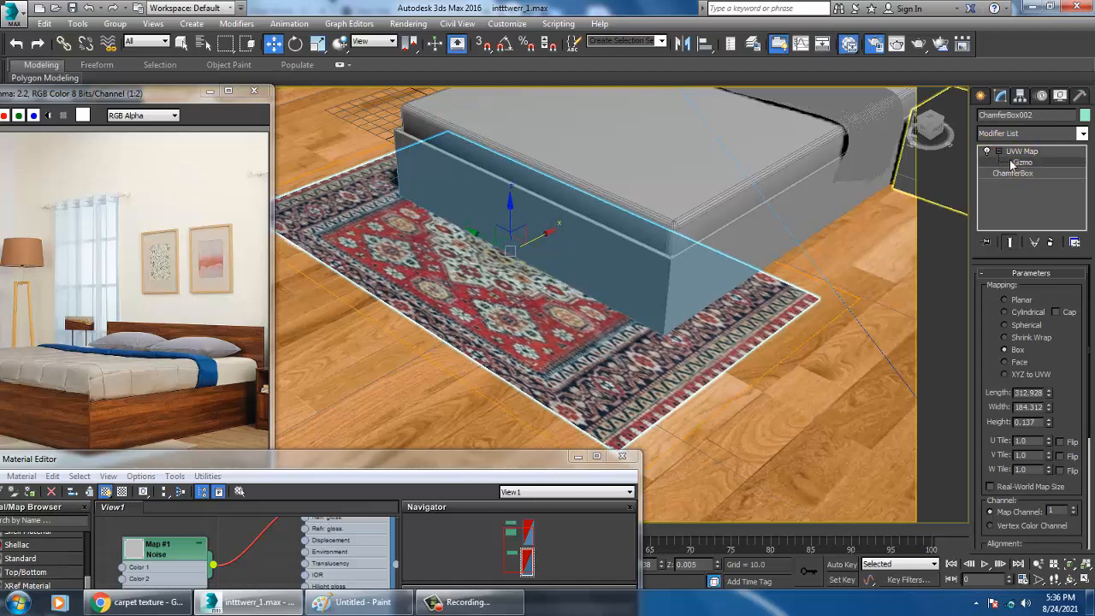
mouse_move(546, 249)
mouse_down()
mouse_move(515, 264)
mouse_move(564, 228)
mouse_move(559, 243)
mouse_up()
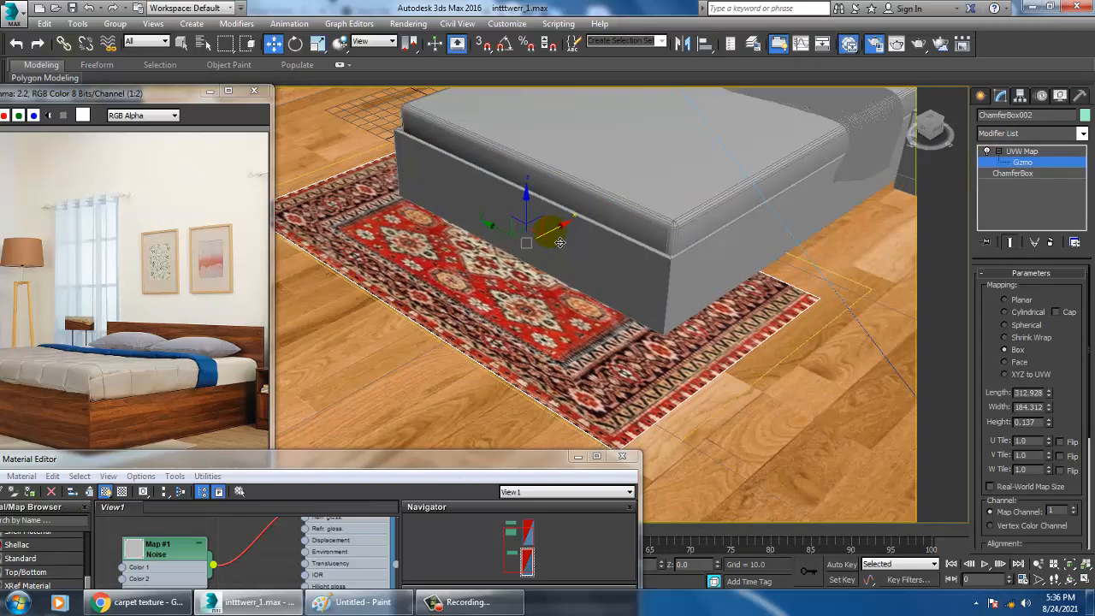
Add a Noise map in the Slate Material Editor and connect it to the carpet material's bump map
double_click(363, 460)
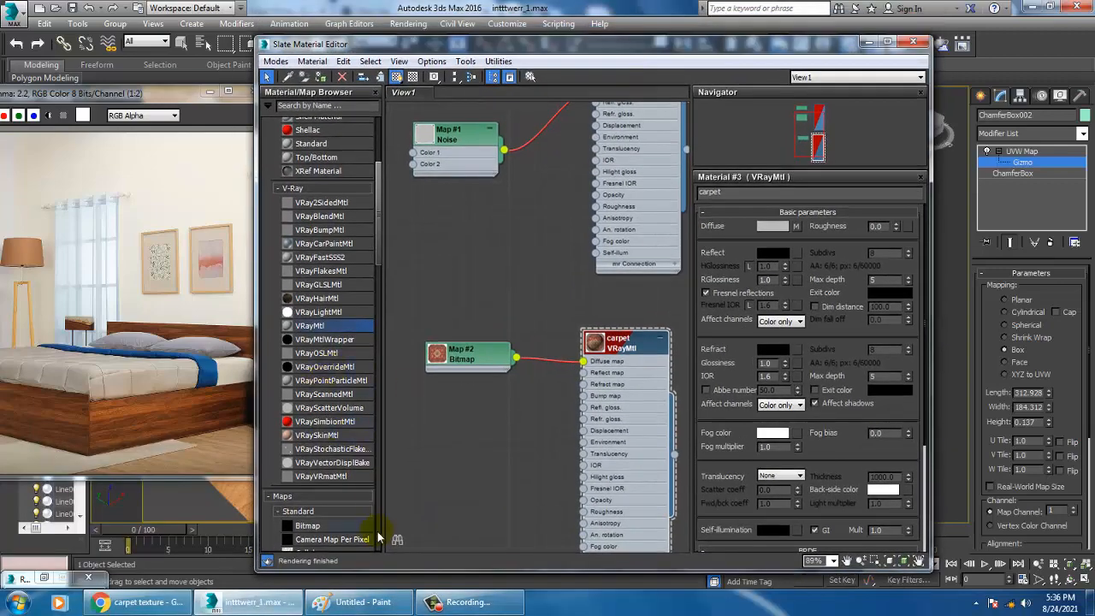
drag(381, 244, 380, 342)
drag(310, 372, 342, 394)
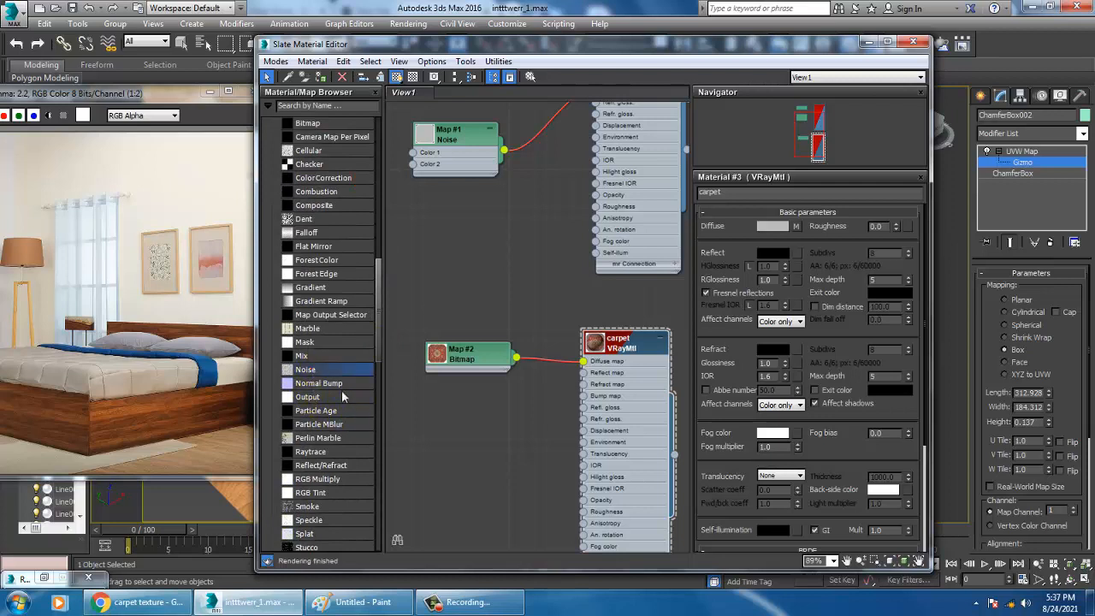
drag(441, 449, 520, 455)
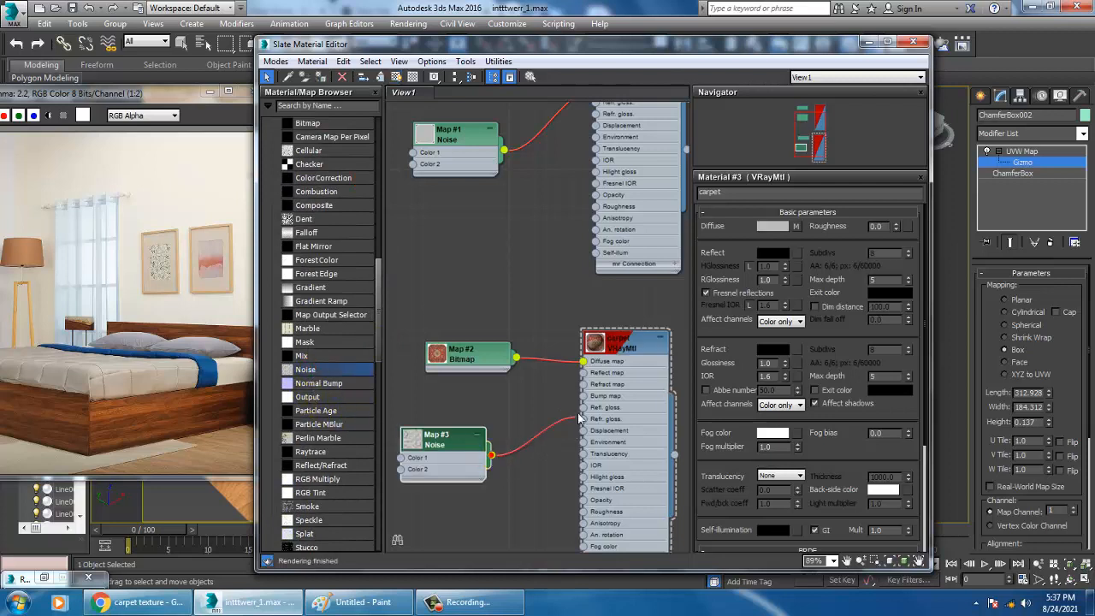
drag(578, 418, 583, 396)
Set the carpet's bump noise to Fractal with a size of 0.2 and minimize the material editor
double_click(444, 451)
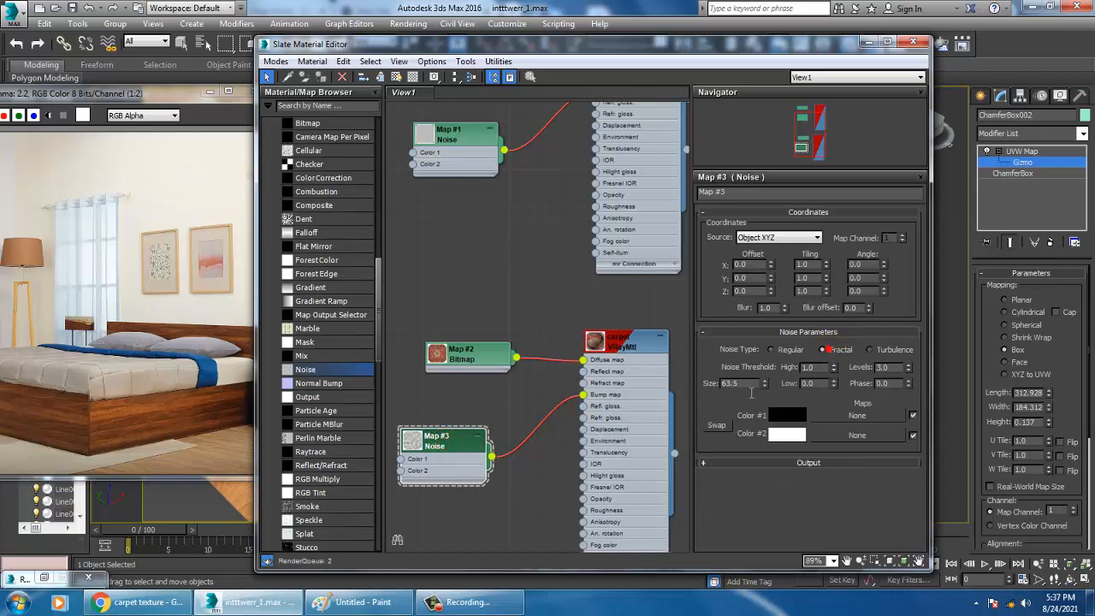
text(0.2)
click(869, 42)
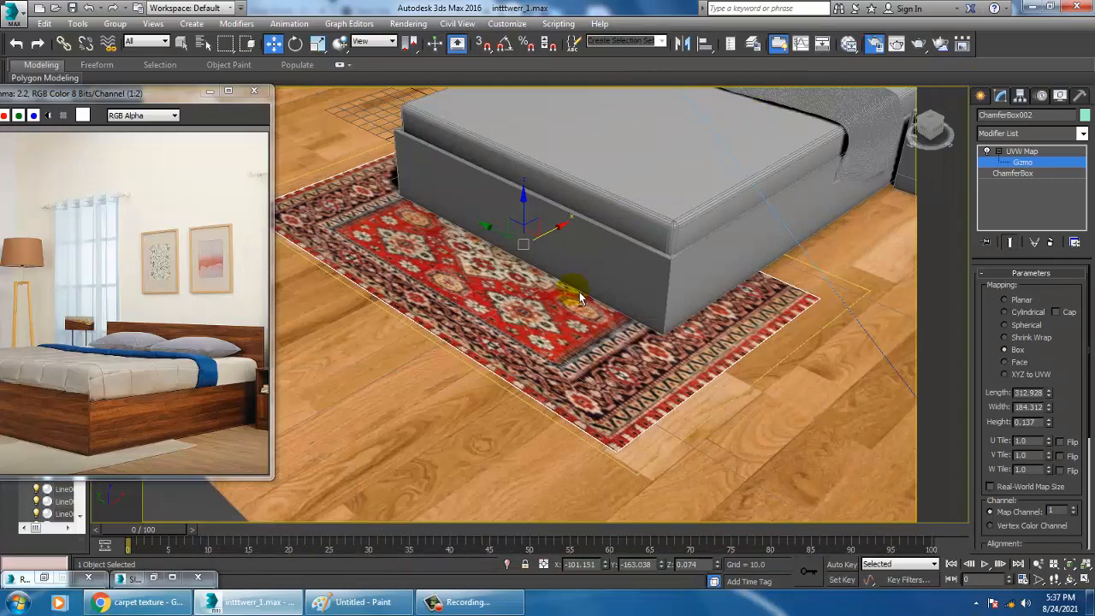
Select the bed frame and add a new VRayMtl named "bed" below the carpet material
middle_drag(650, 305, 706, 281)
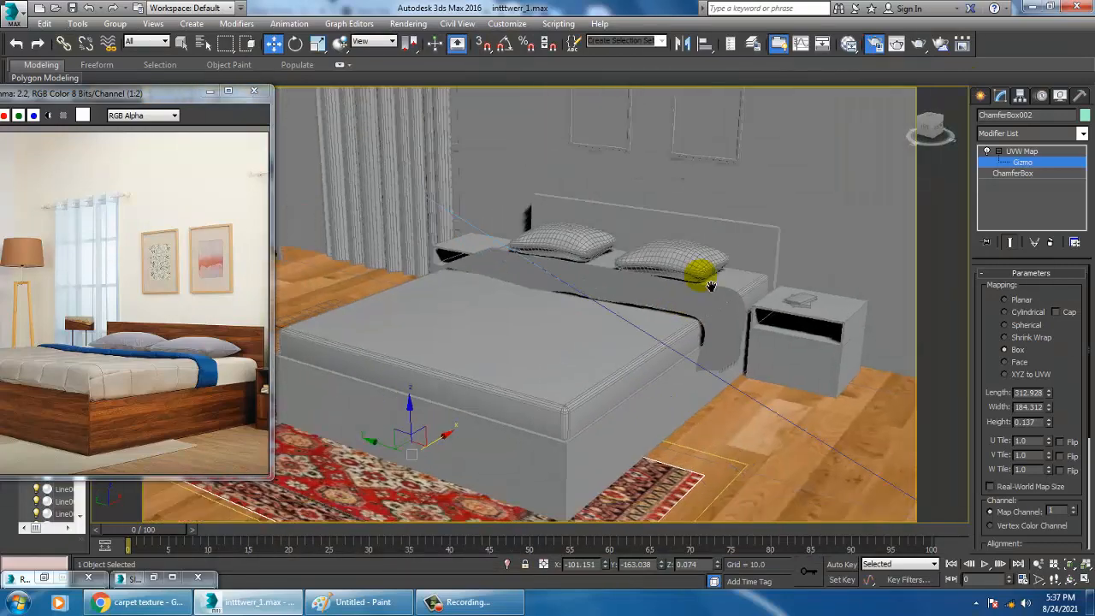
middle_drag(638, 364, 699, 320)
click(726, 413)
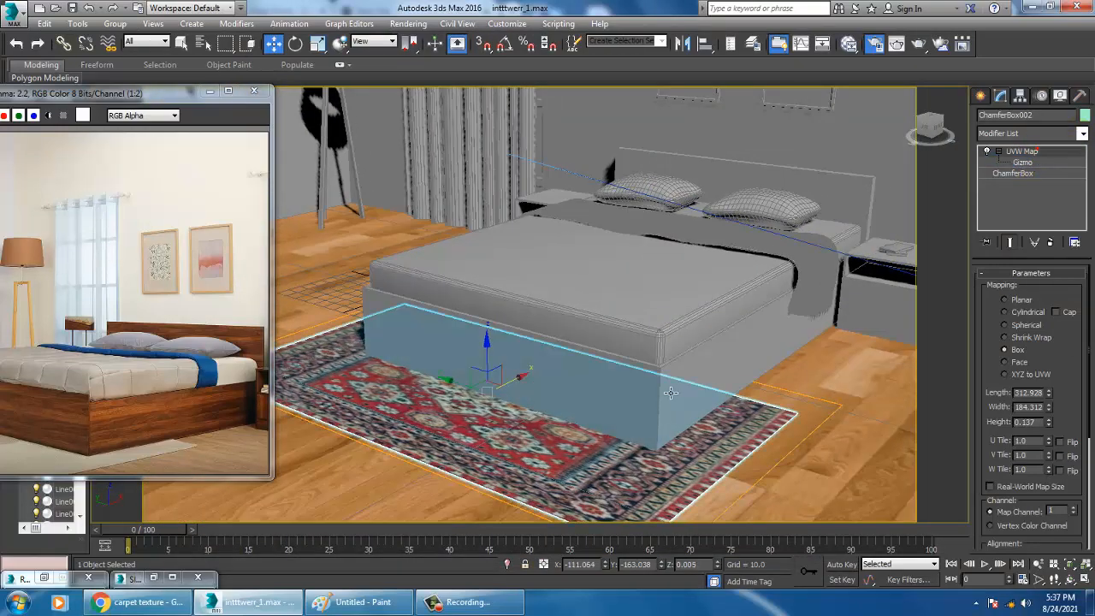
click(664, 377)
alt+middle_drag(664, 377, 728, 409)
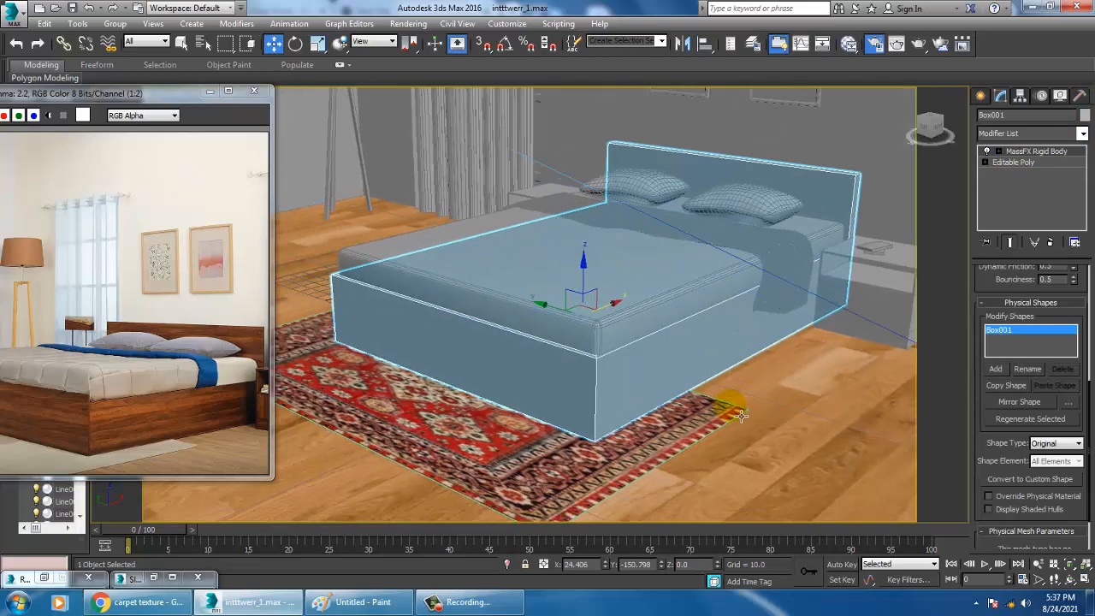
key(m)
middle_drag(624, 439, 575, 366)
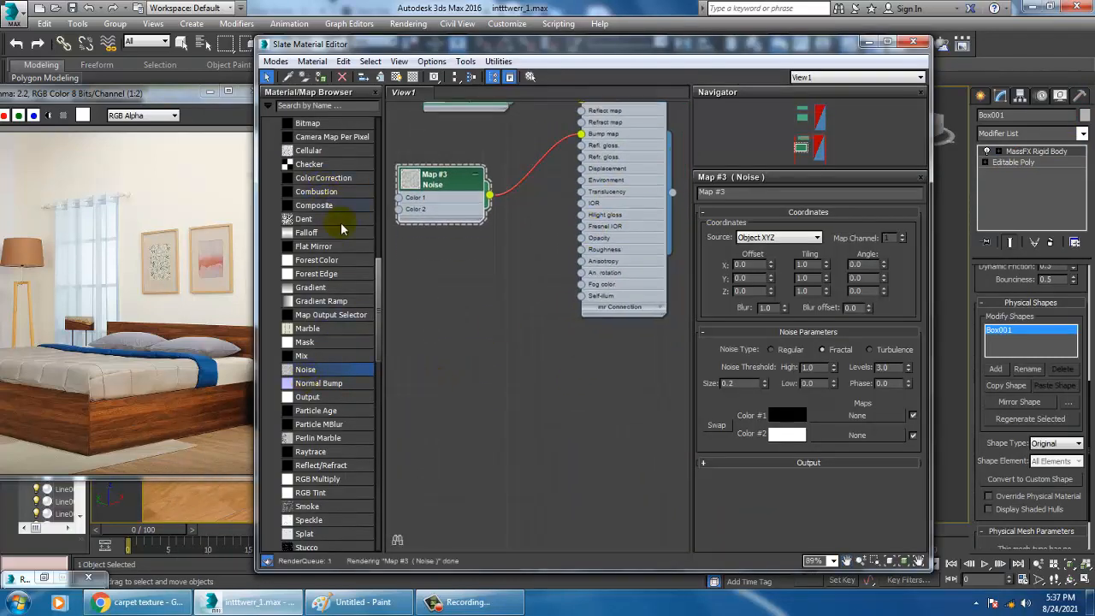
drag(379, 302, 386, 234)
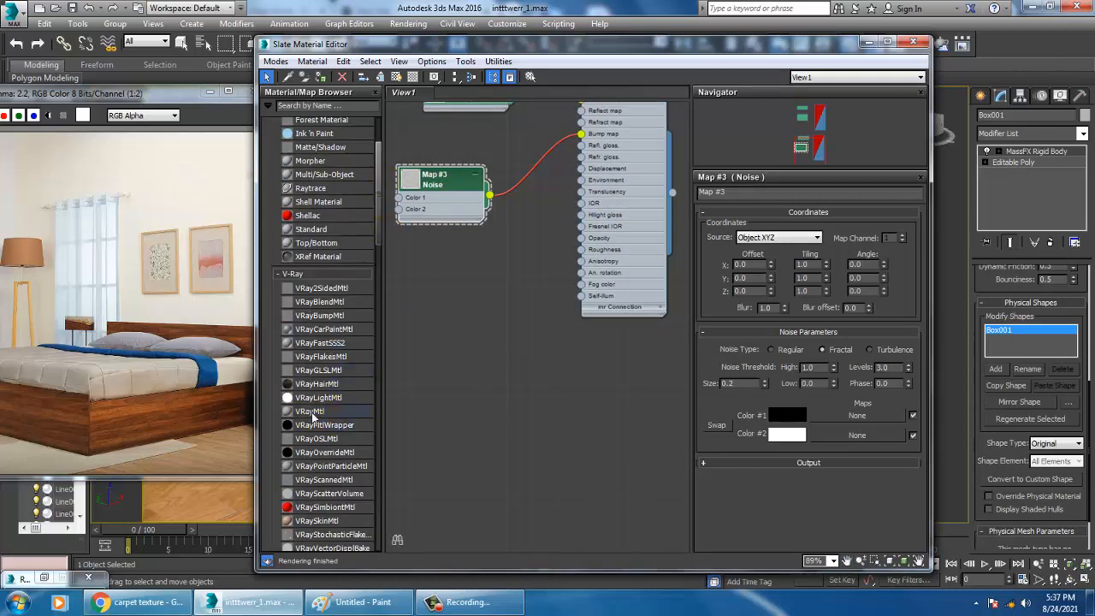
drag(315, 416, 556, 392)
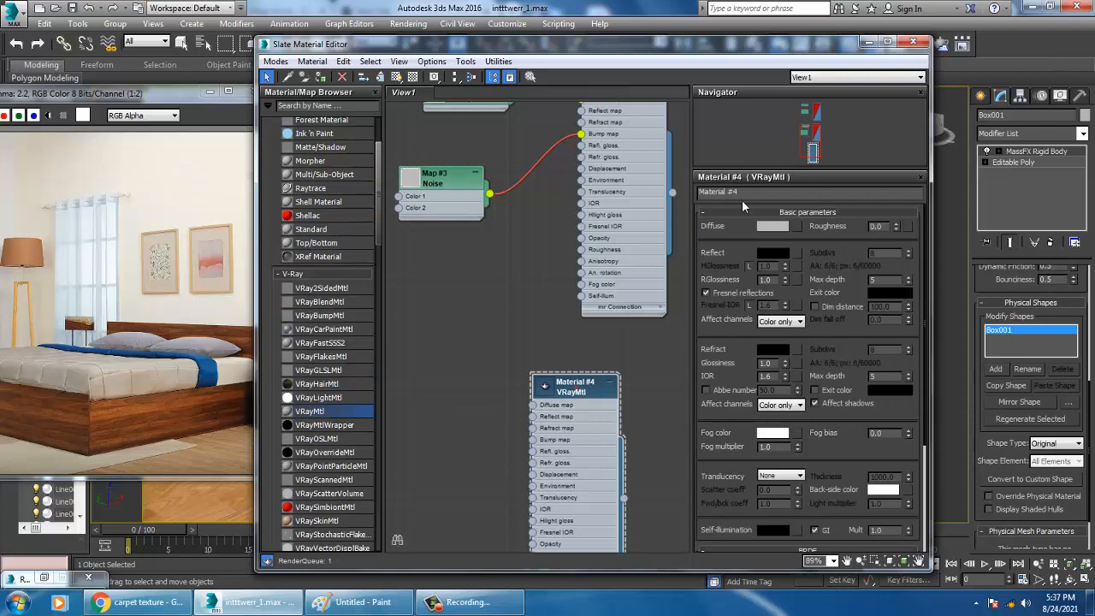
text(bed)
key(Return)
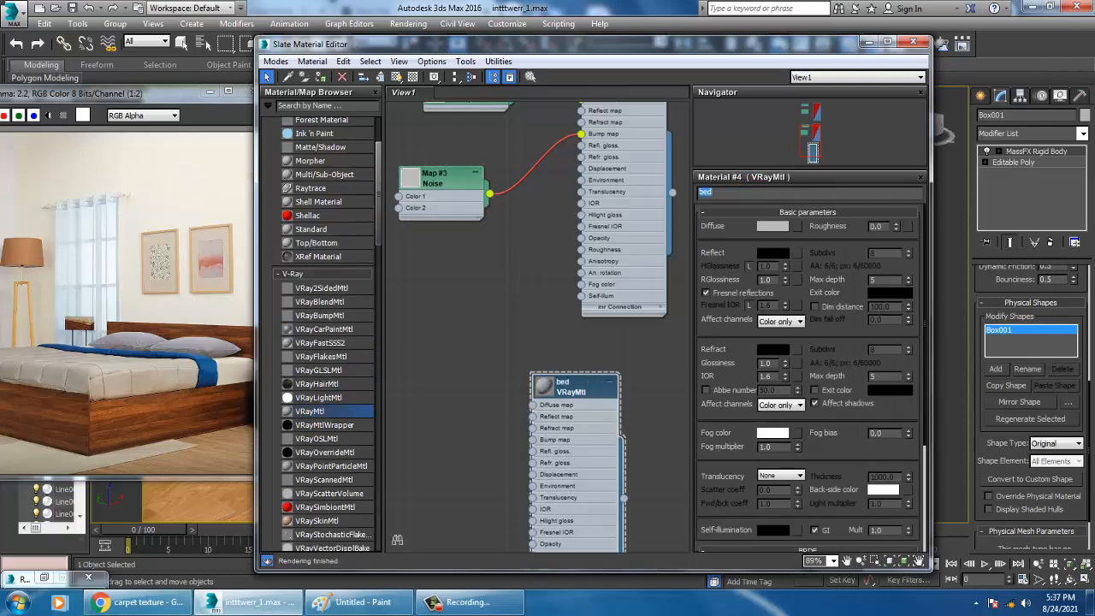
Load the walnut wood texture image as the bed material's diffuse bitmap and show it on the bed frame
click(798, 227)
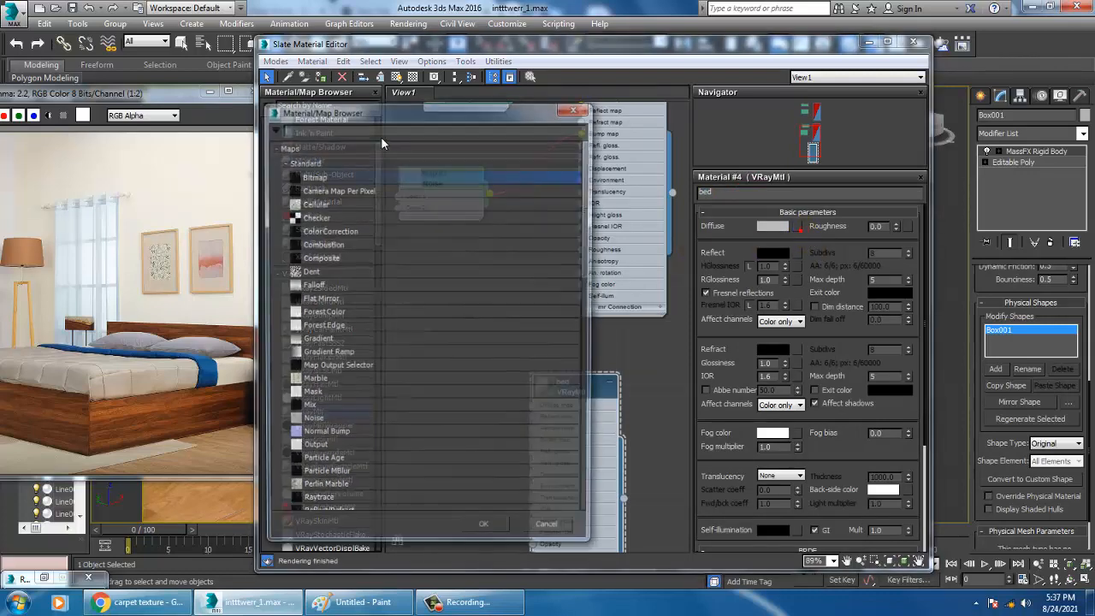
double_click(315, 176)
click(118, 112)
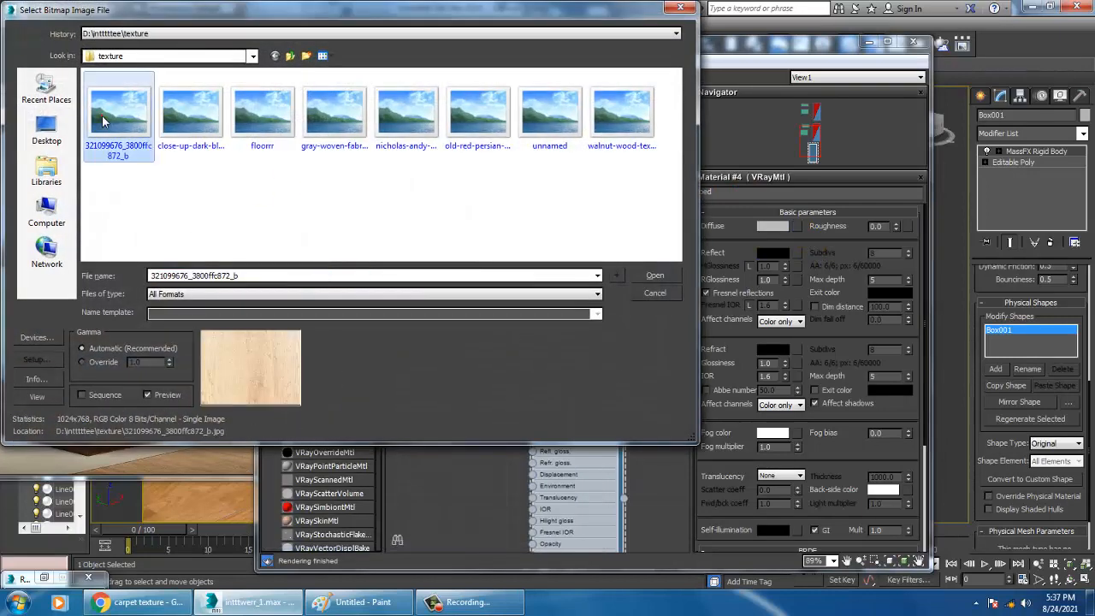
click(195, 118)
click(262, 113)
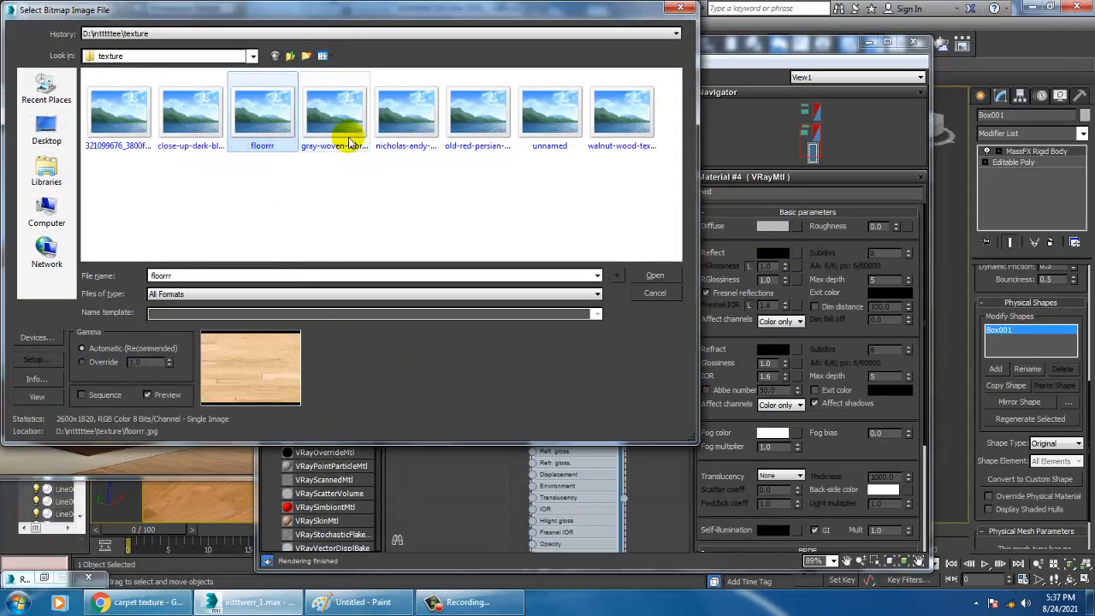
click(334, 113)
click(409, 124)
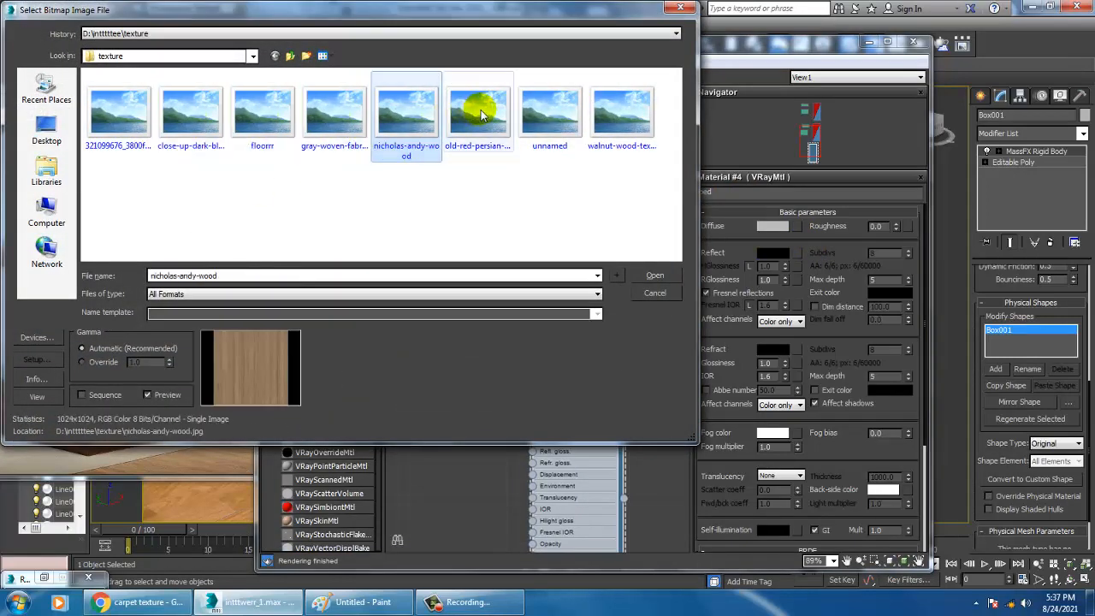
click(476, 110)
click(563, 110)
click(623, 116)
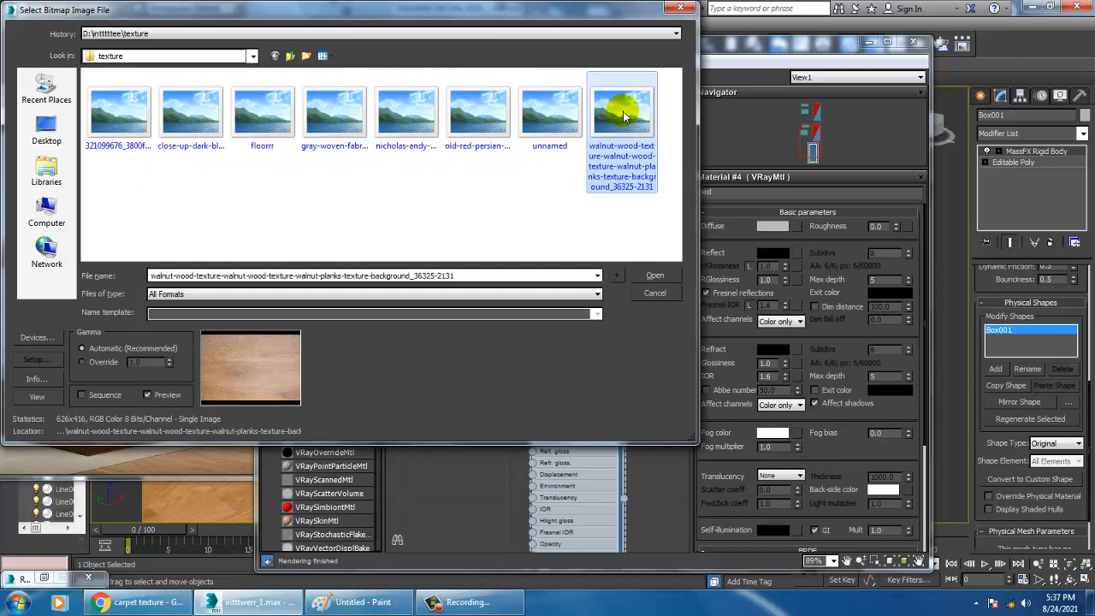
double_click(623, 116)
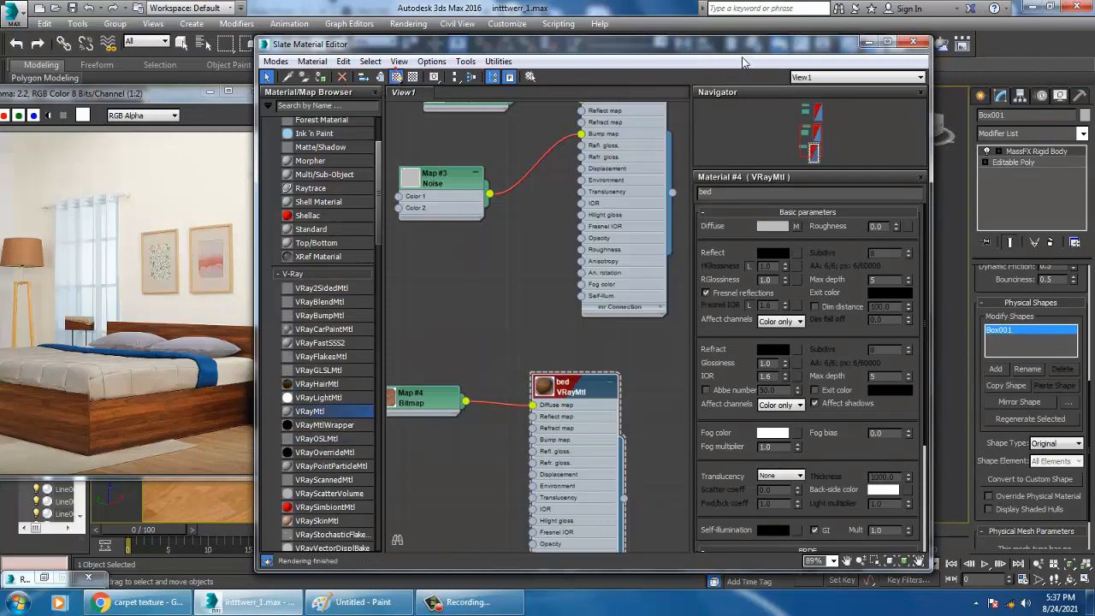
drag(791, 48, 416, 183)
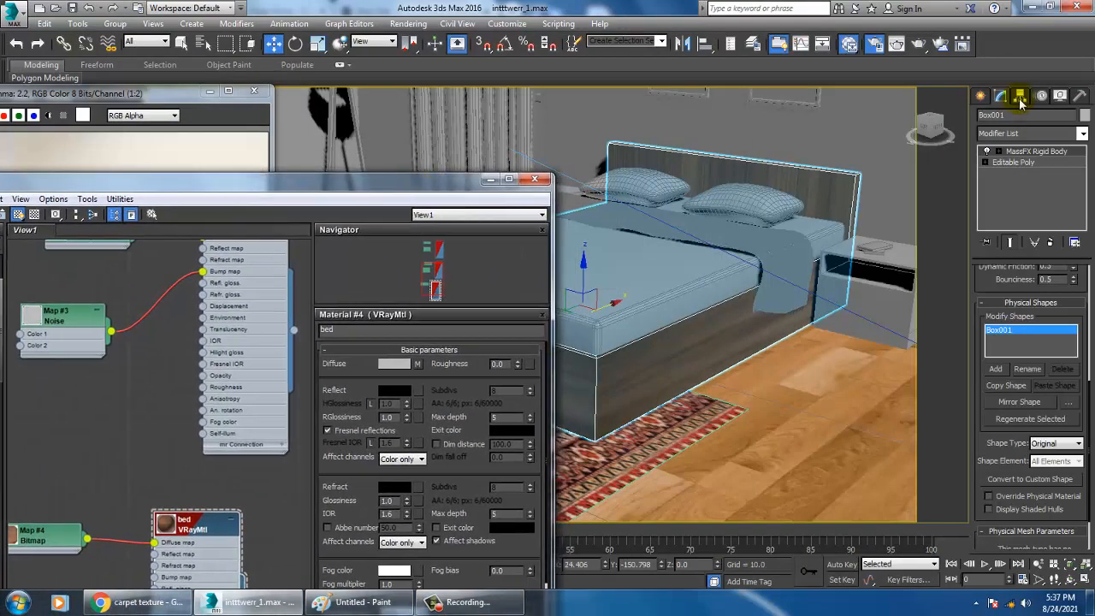
Convert the bed frame to an Editable Poly to collapse its modifier stack
right_click(655, 349)
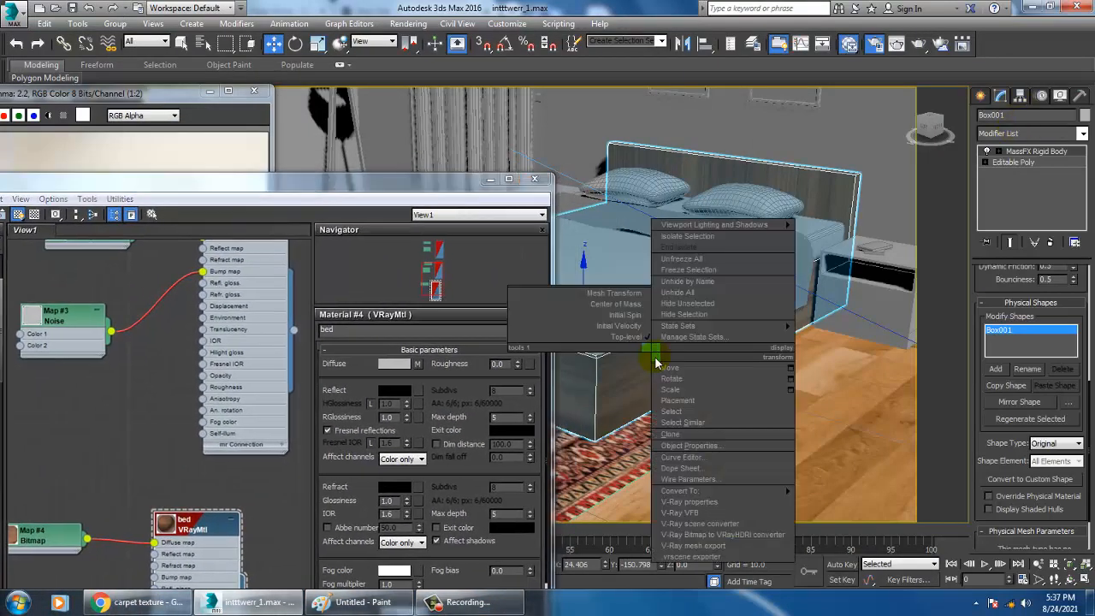
mouse_move(741, 493)
click(843, 501)
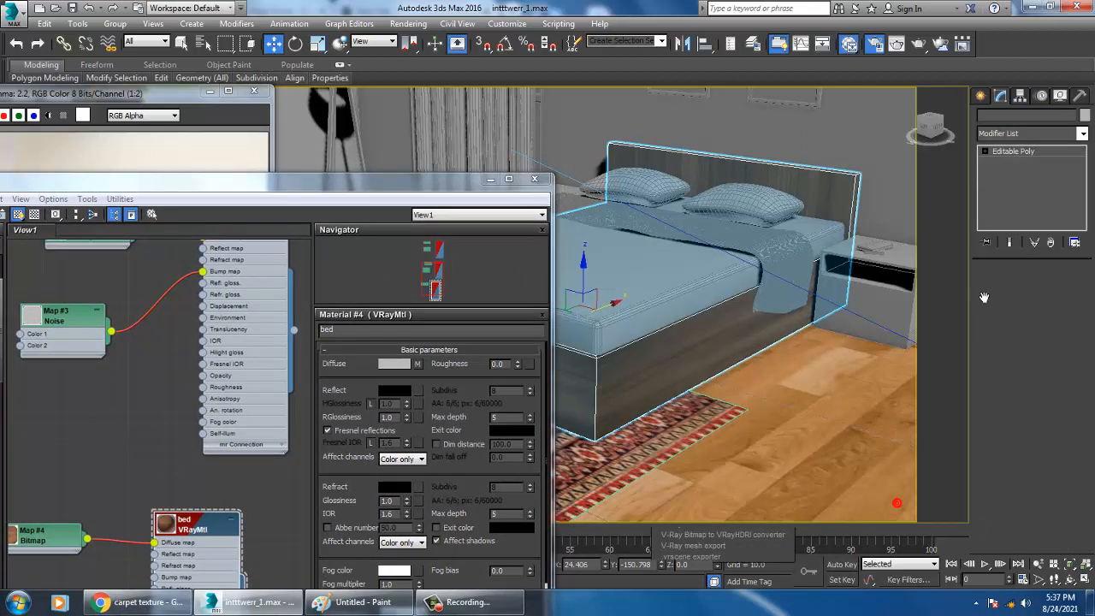
Add a UVW Map modifier to the bed frame and set its mapping to Box
click(1035, 133)
key(u)
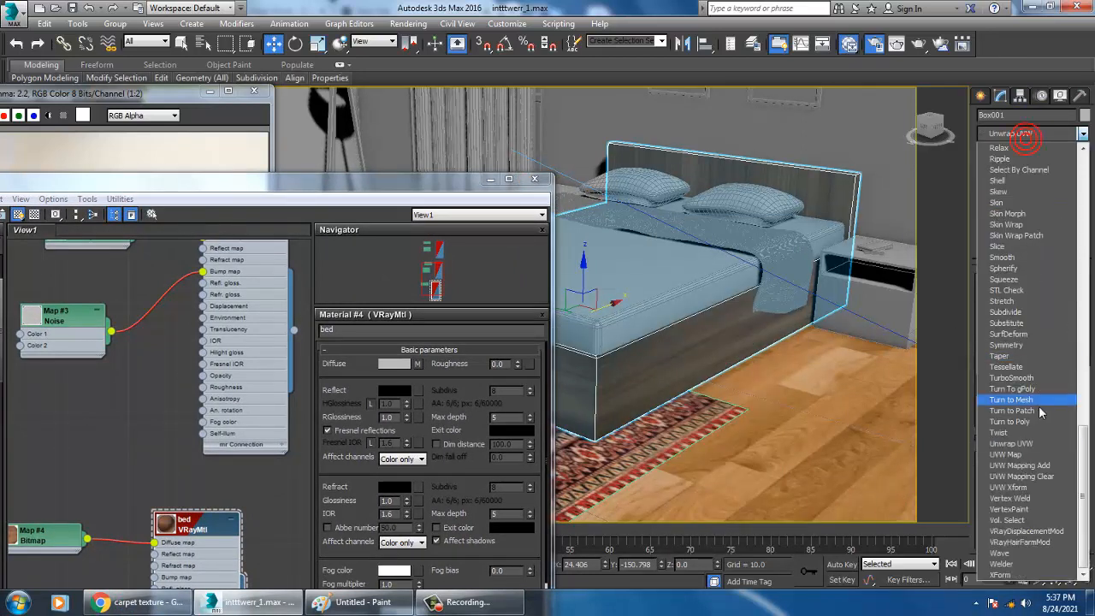
click(1028, 456)
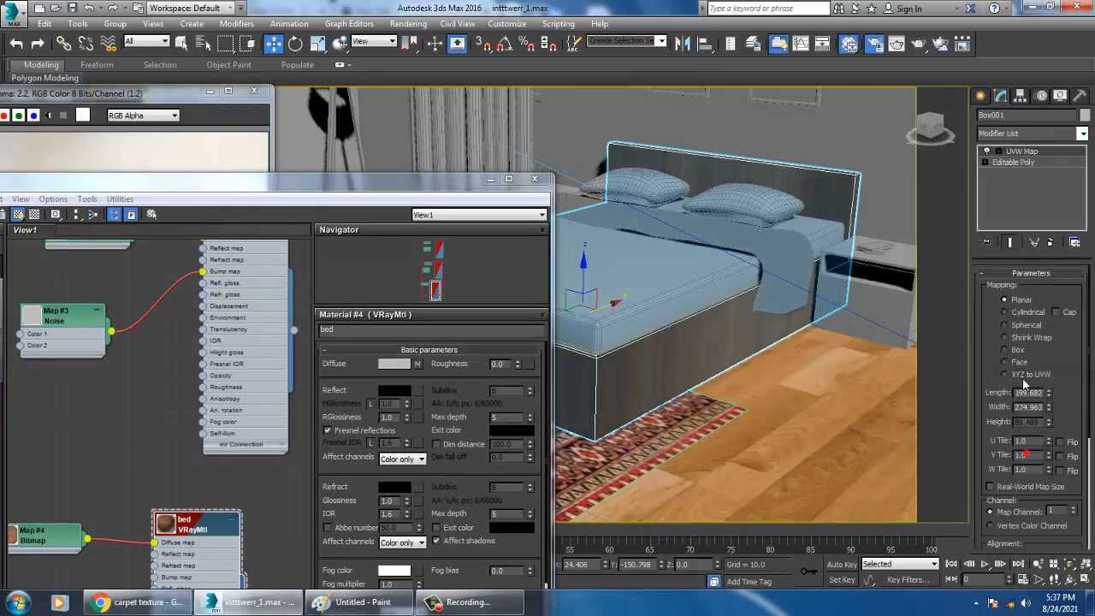
click(1019, 350)
alt+middle_drag(758, 325, 781, 301)
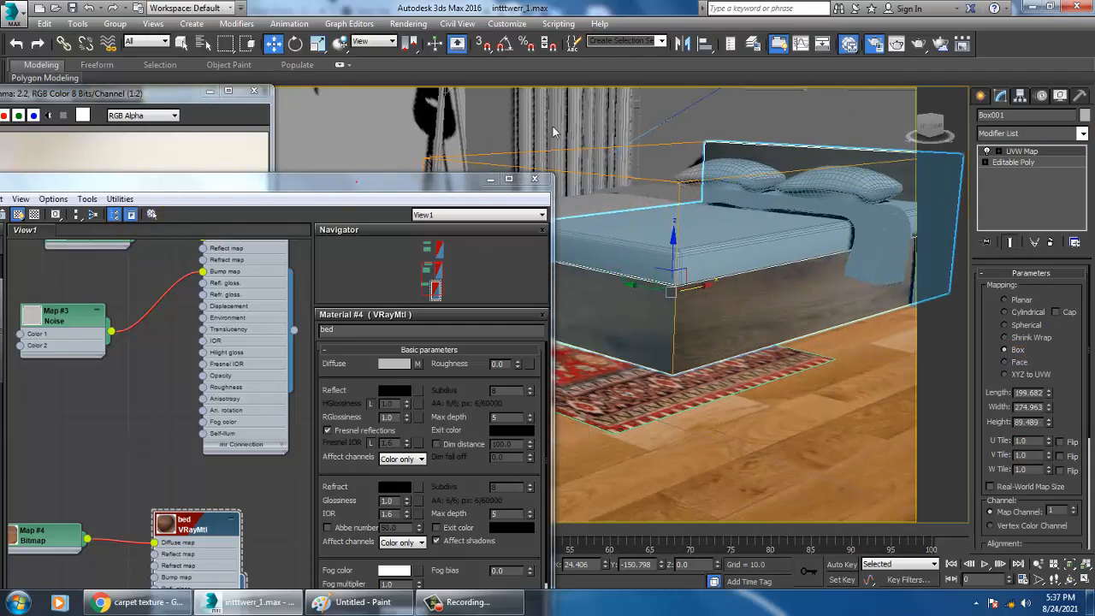
Add a Noise map in the Slate Material Editor and connect it to the bed material's bump map
drag(352, 181, 800, 52)
middle_drag(676, 416, 702, 299)
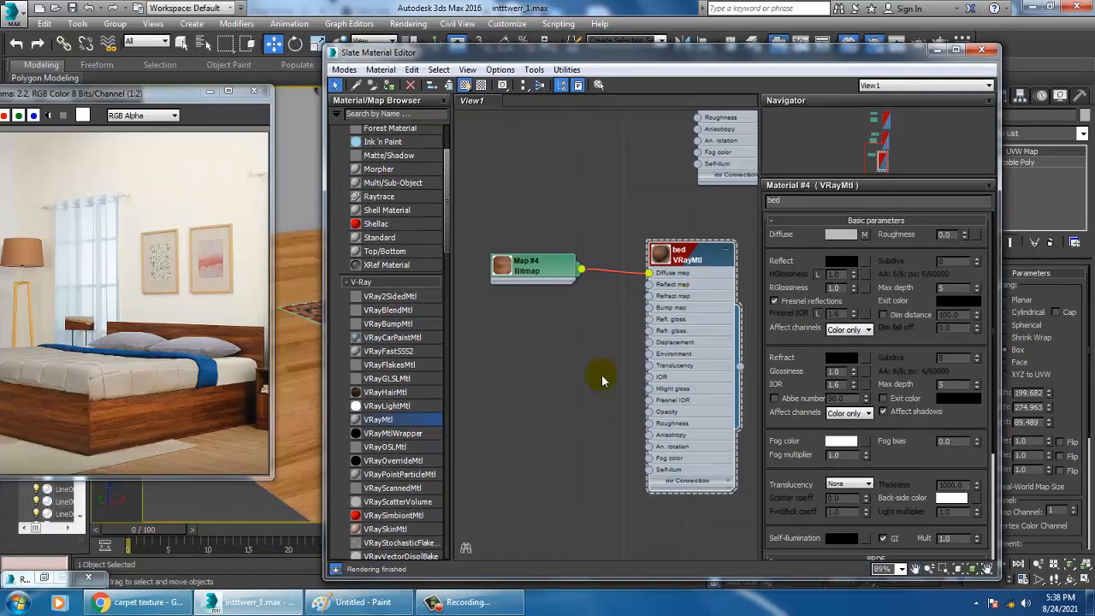
drag(447, 215, 497, 336)
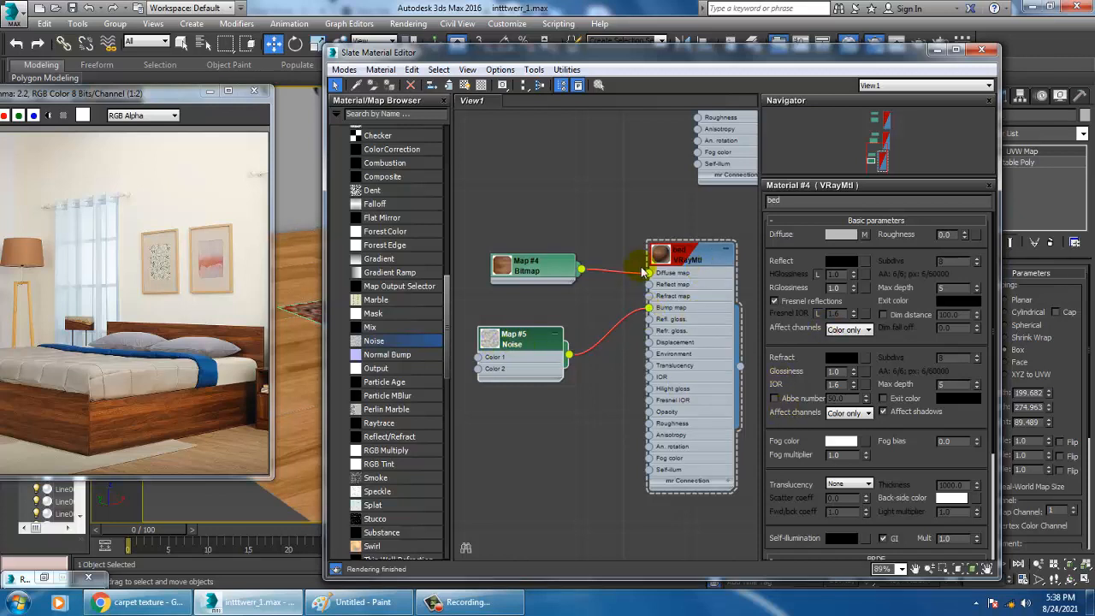
Set the bed material's bump noise to Fractal with a size of 0.1
click(698, 260)
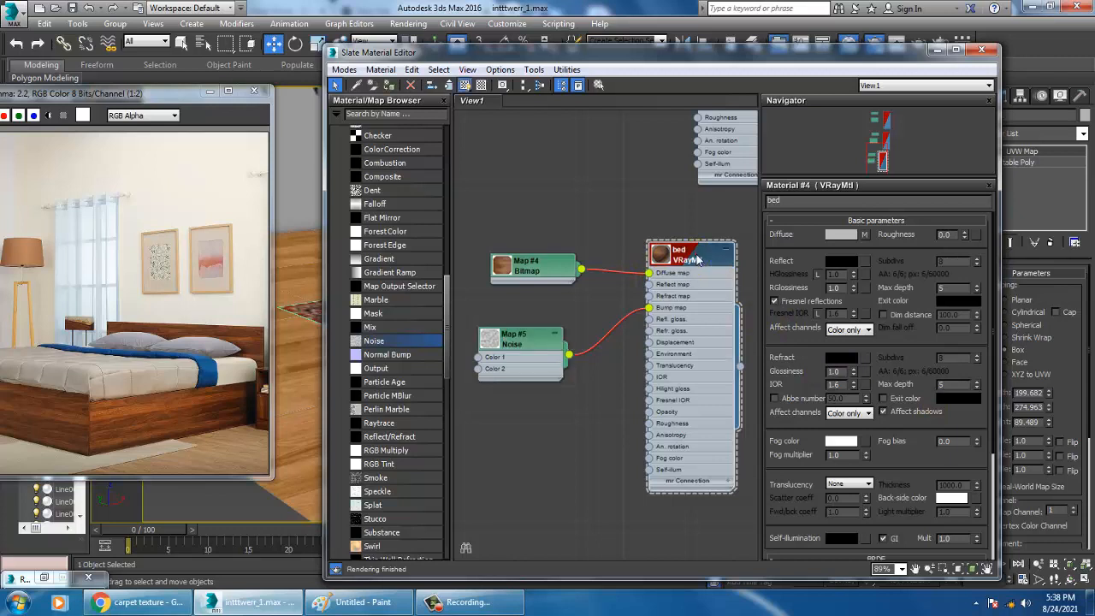
click(864, 235)
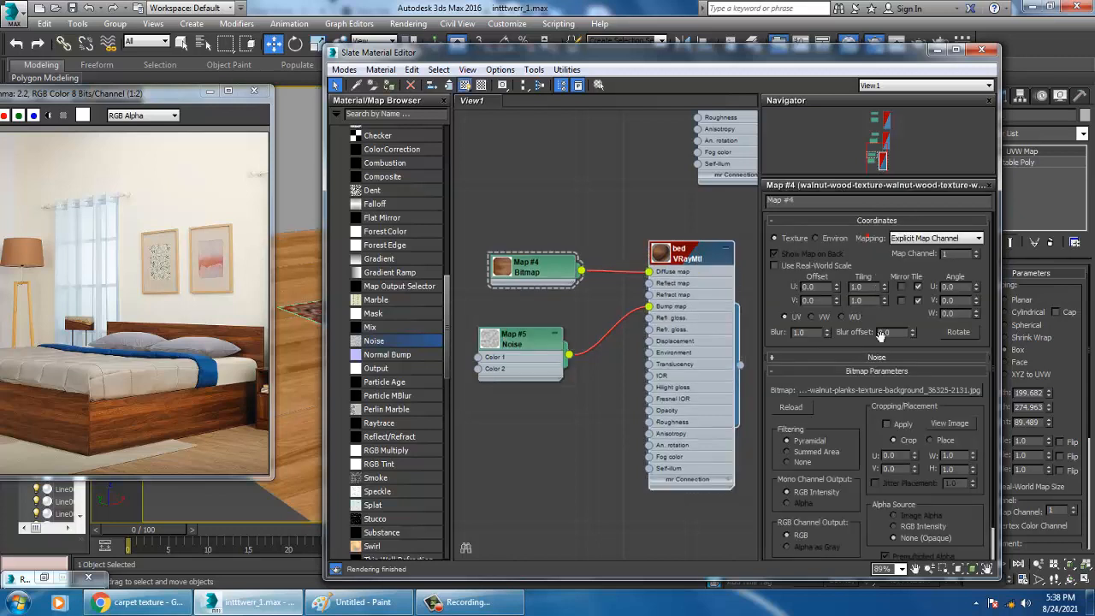
double_click(513, 338)
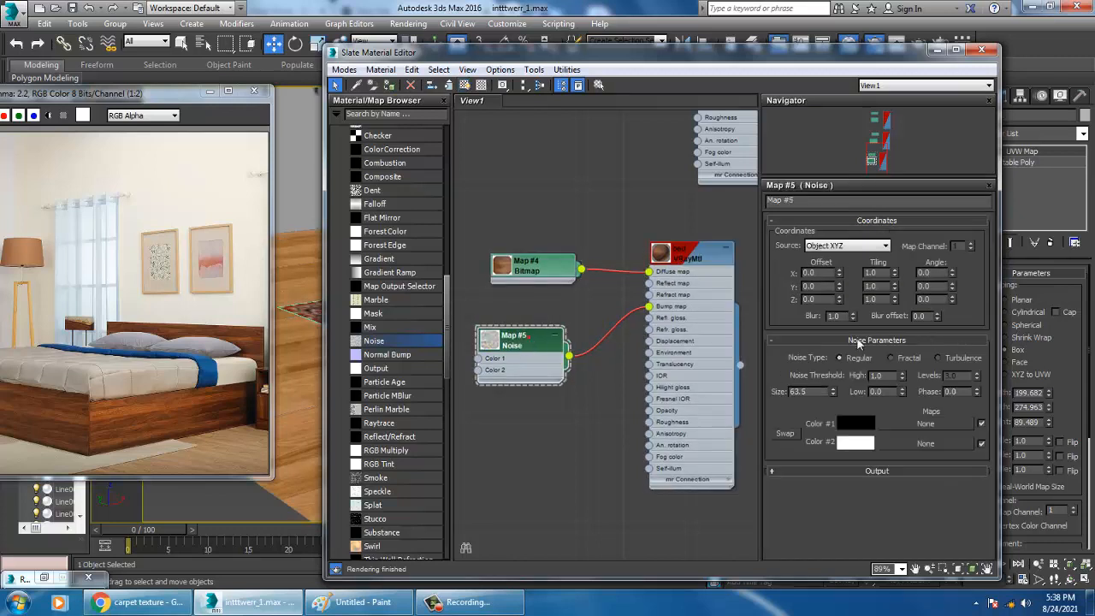
click(903, 360)
text(0.1)
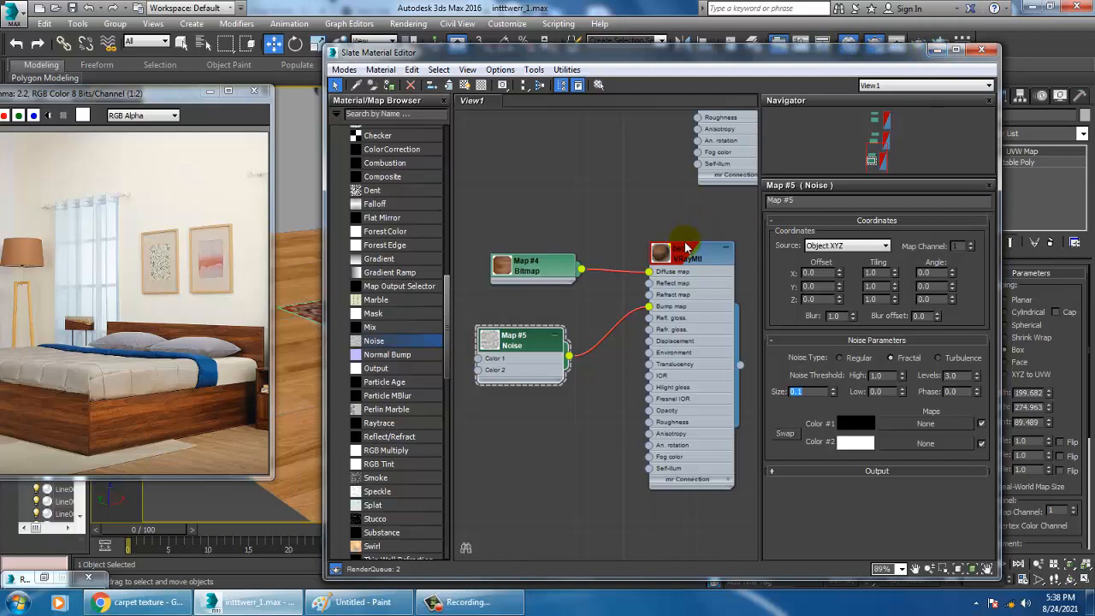
Enlarge the bed material's preview, then minimize the material editor and deselect the bed frame to inspect its texture
click(660, 255)
double_click(660, 254)
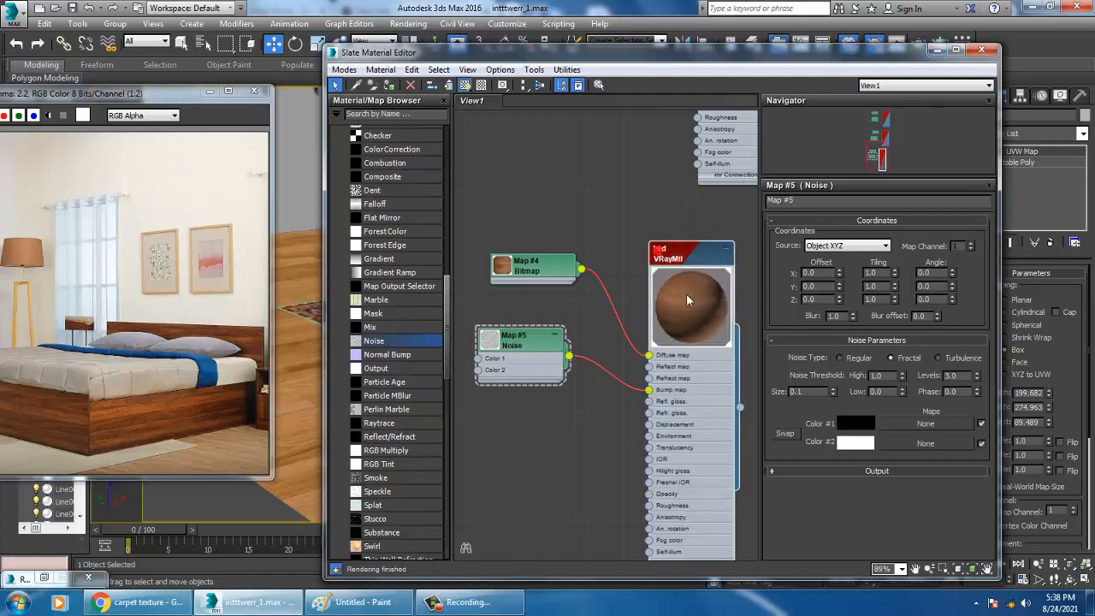
click(936, 51)
scroll(701, 335, down, 7)
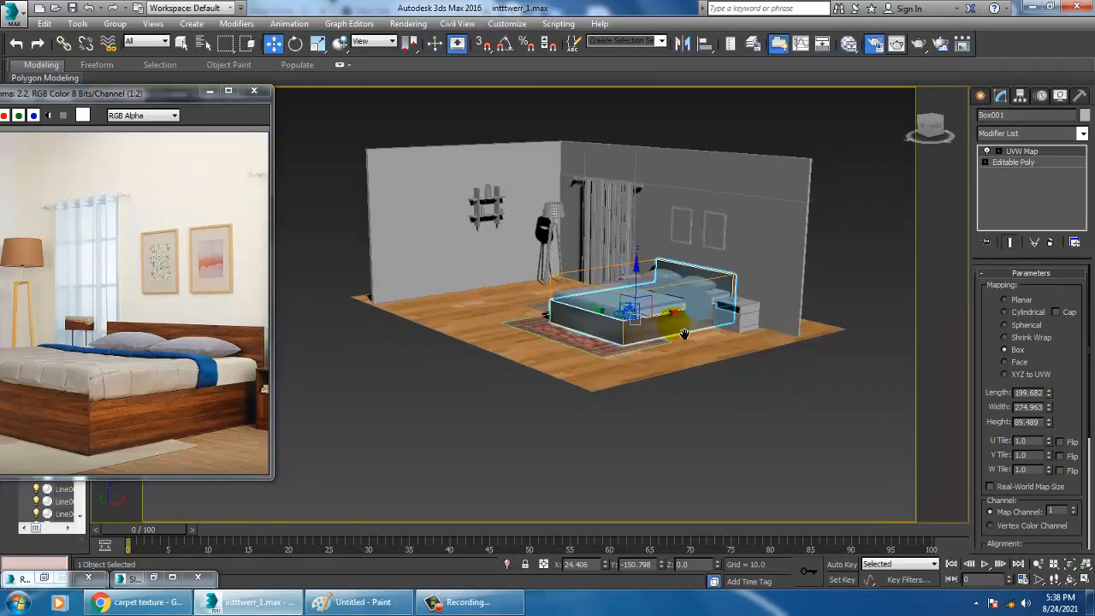
click(649, 363)
scroll(660, 322, up, 10)
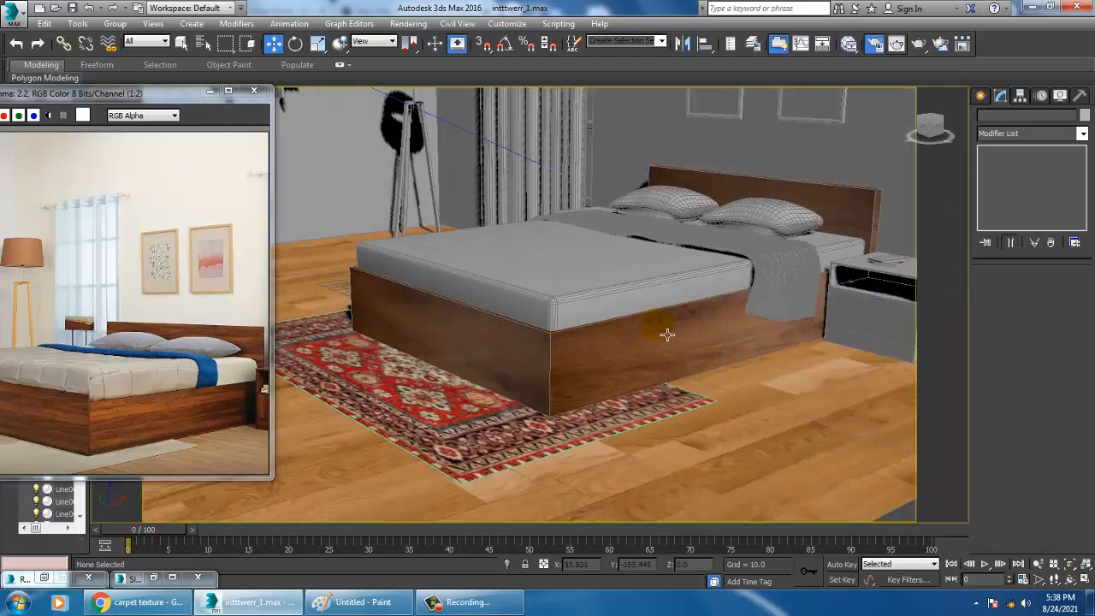
Select the bed frame and set the bed material's reflection color to a dark gray with value 39
click(705, 334)
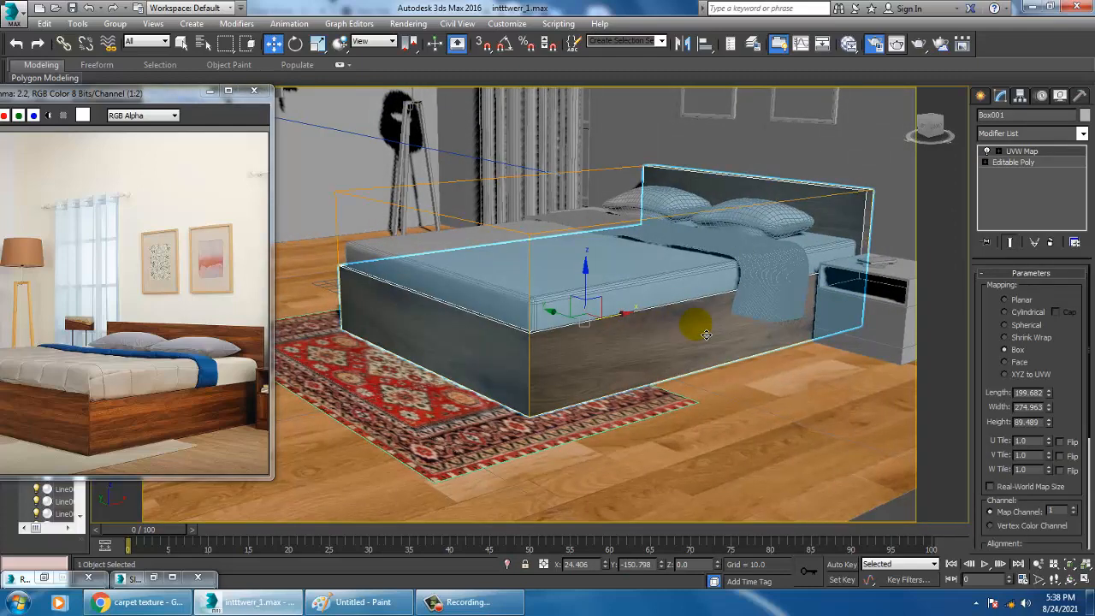
key(m)
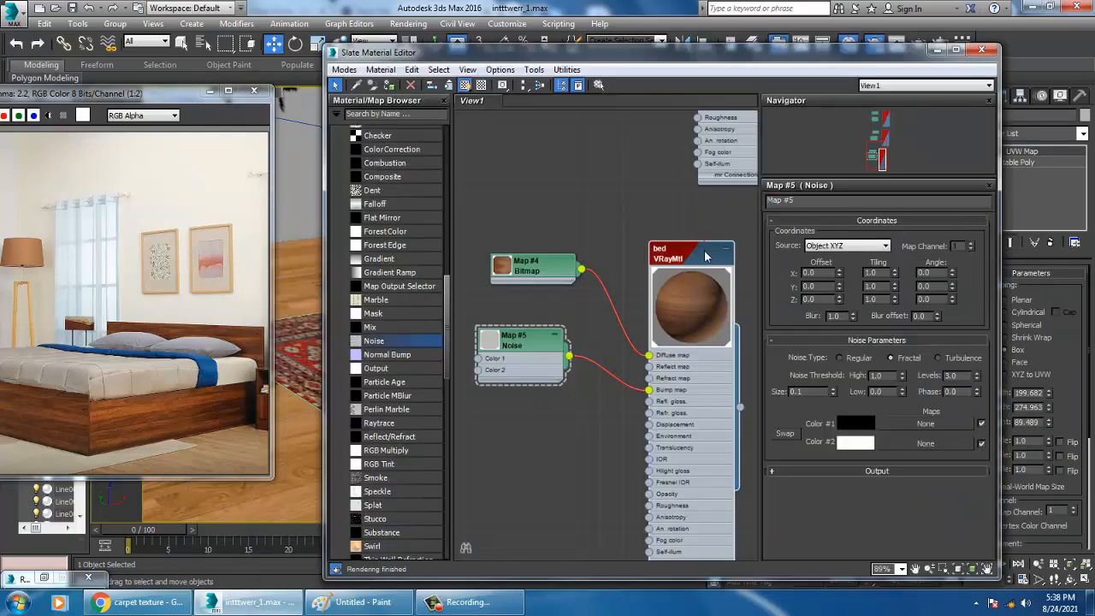
double_click(704, 251)
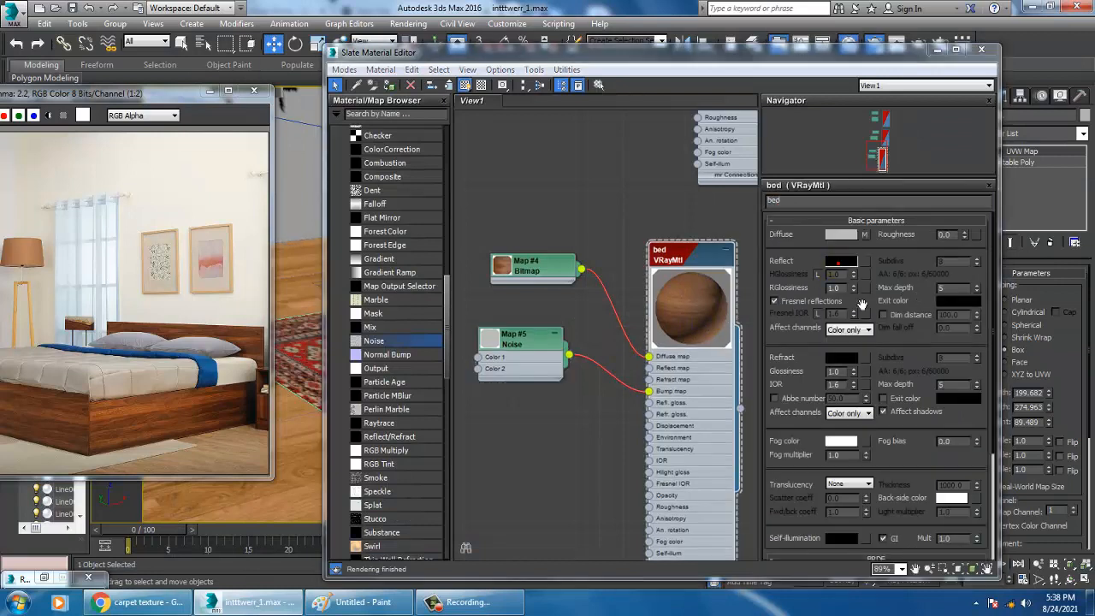
click(841, 261)
drag(407, 92, 407, 105)
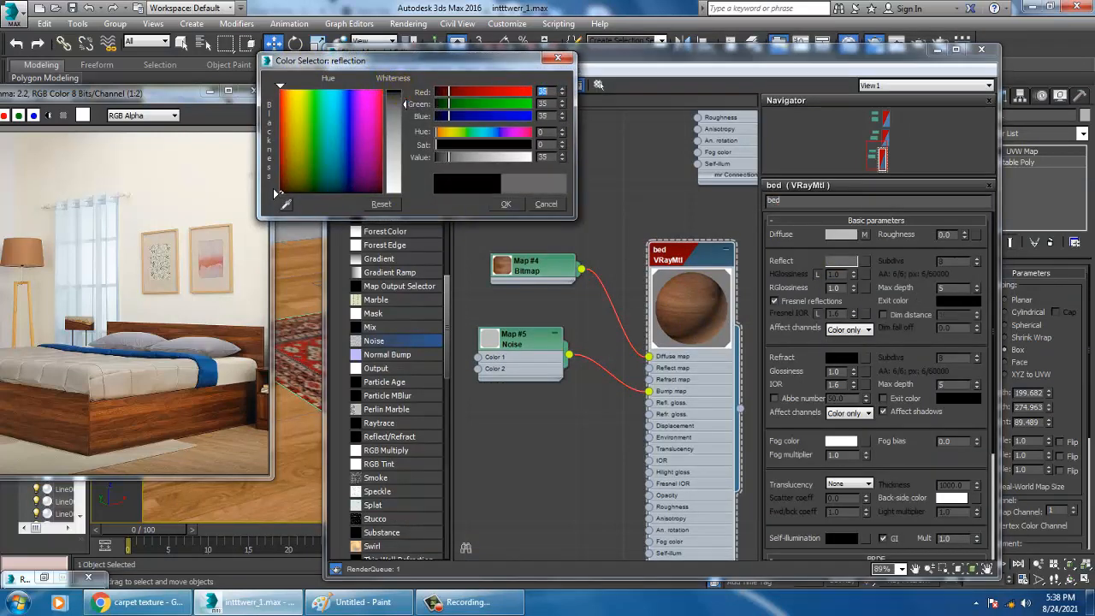
click(499, 206)
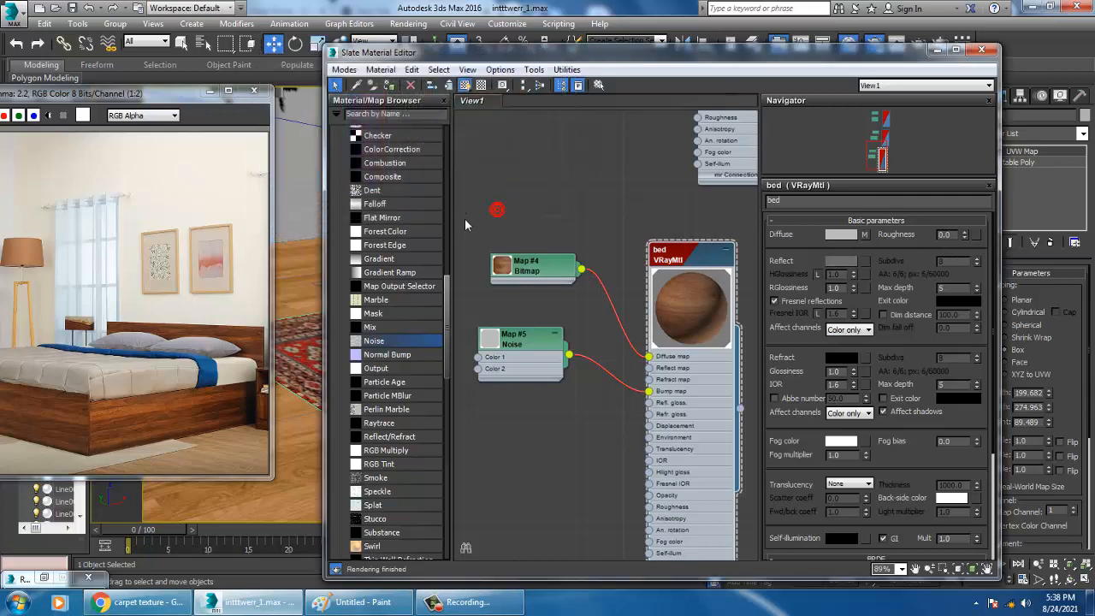
Set the bed material's reflection glossiness to 0.99 and roughness to 0.3, and minimize the material editor
click(853, 291)
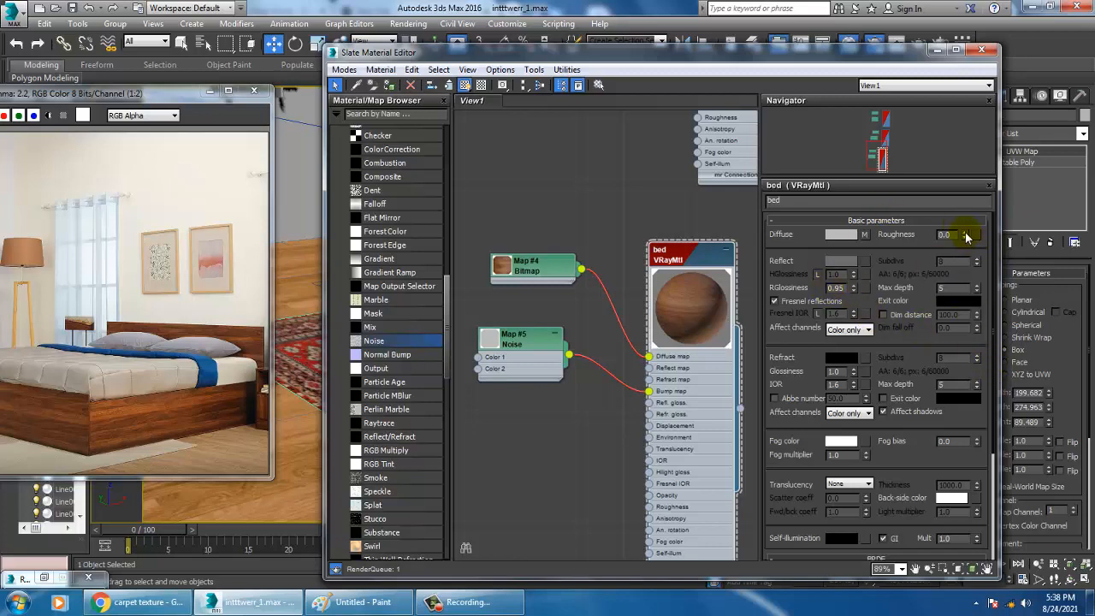
click(935, 49)
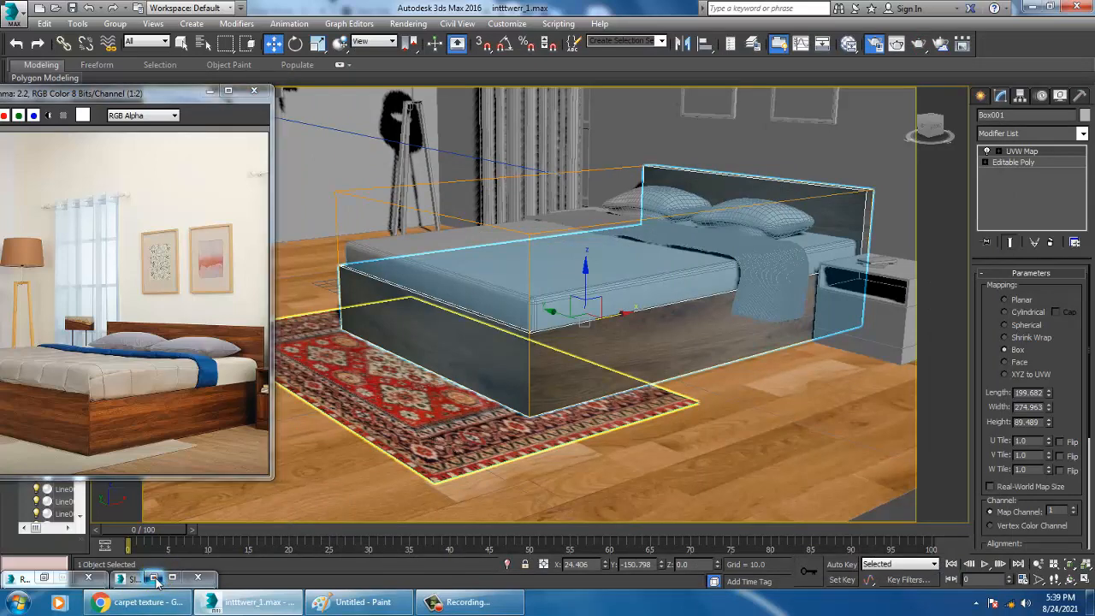
click(160, 579)
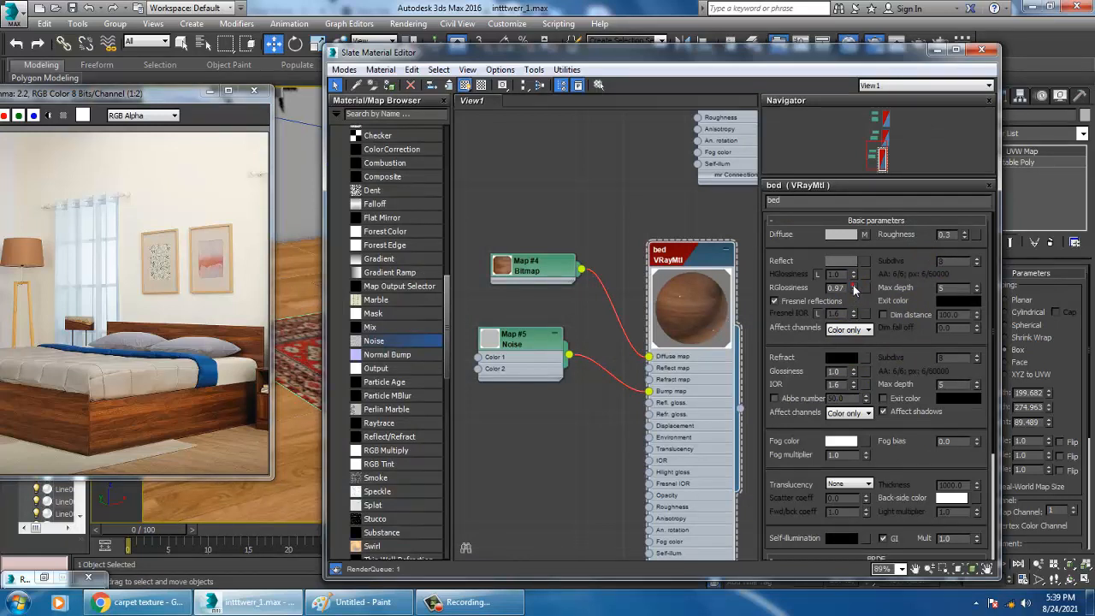
drag(694, 256, 682, 258)
click(580, 434)
click(689, 314)
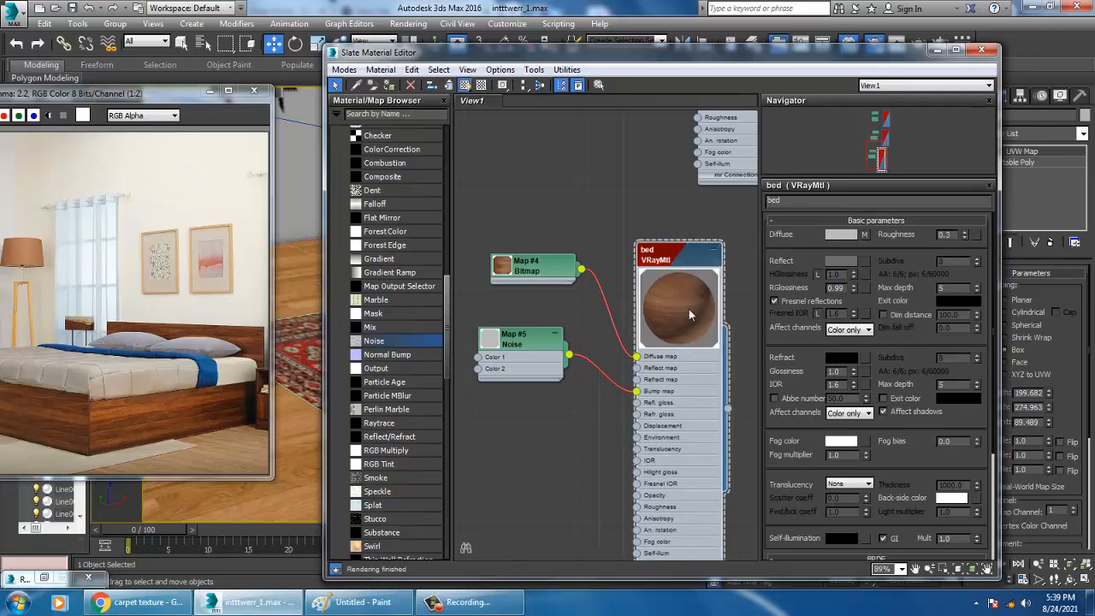
click(937, 50)
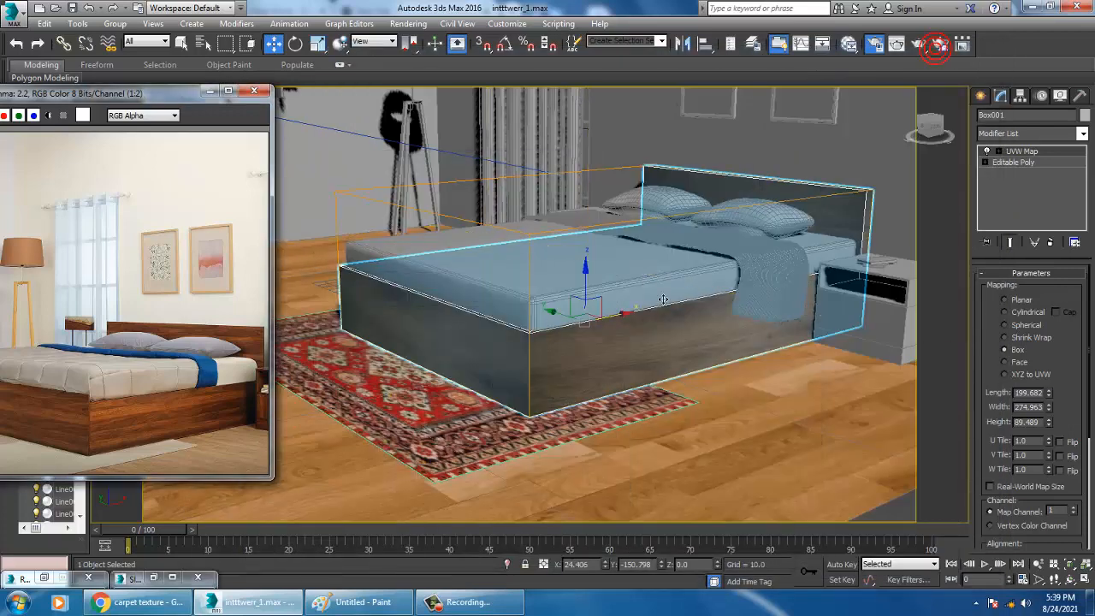
Select the mattress and add a new VRayMtl below the bed material in the Slate Material Editor
mouse_move(672, 291)
alt+middle_down()
mouse_move(684, 301)
mouse_move(663, 306)
alt+middle_up()
click(666, 304)
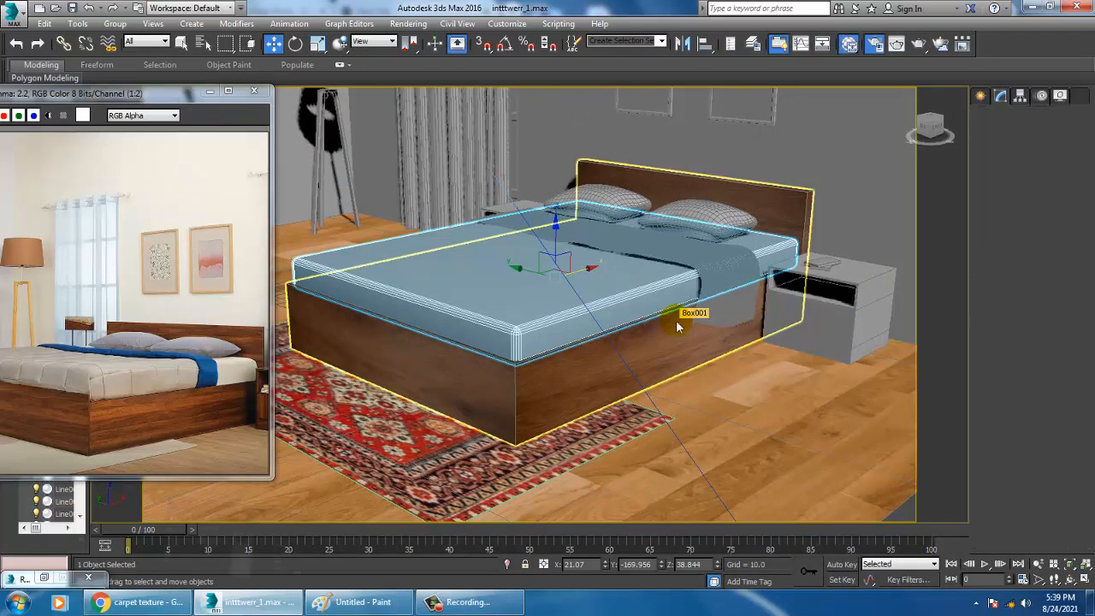
key(m)
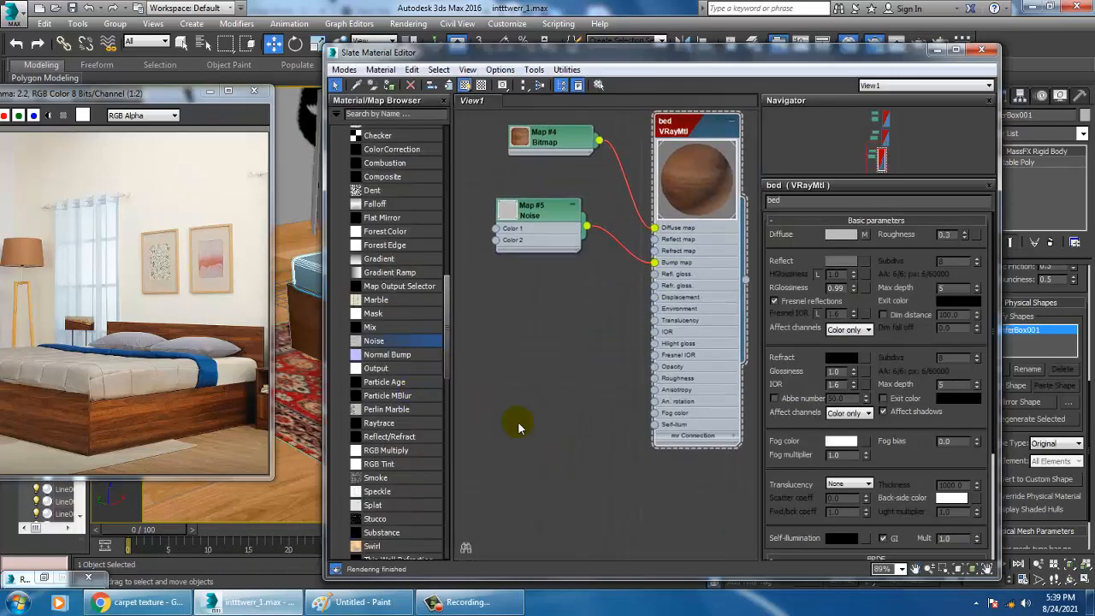
drag(447, 328, 446, 242)
drag(381, 228, 567, 394)
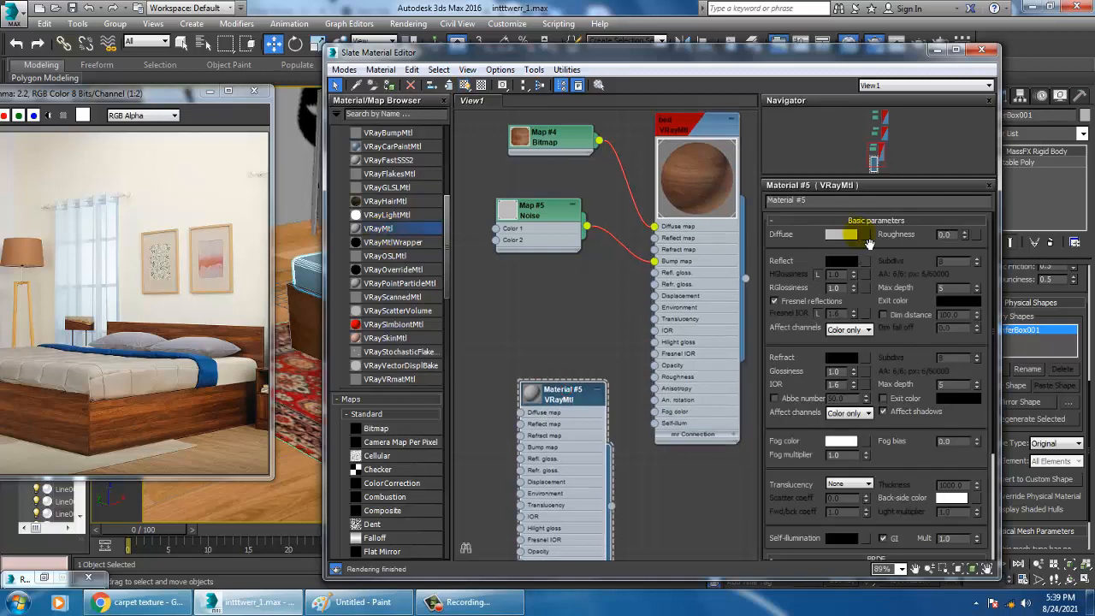
Load the "unnamed" image as the new material's diffuse bitmap and show the textured material on the mattress
click(864, 235)
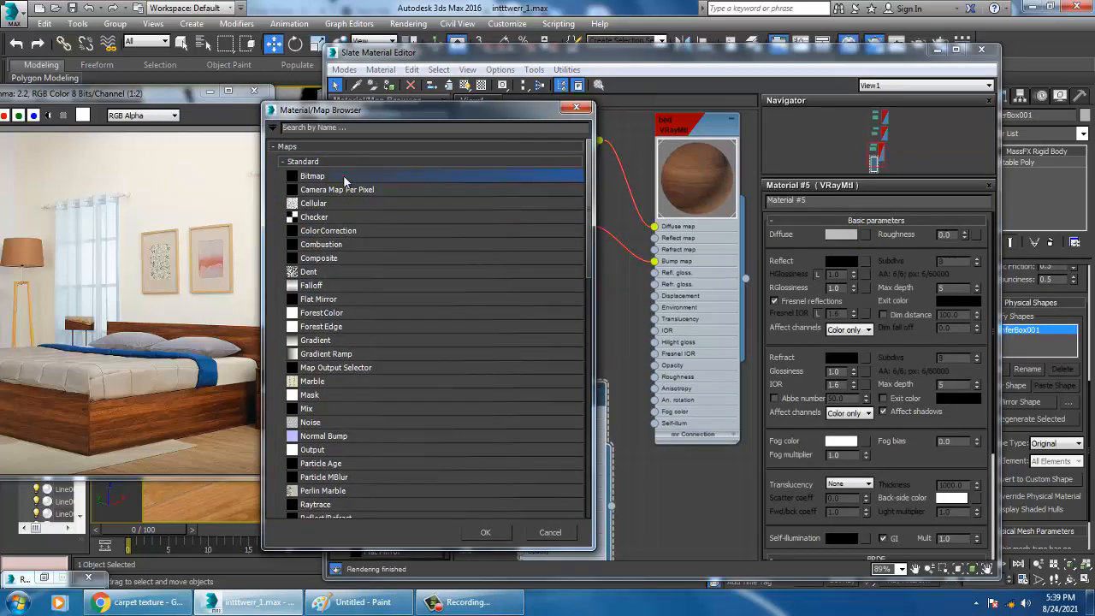
double_click(343, 175)
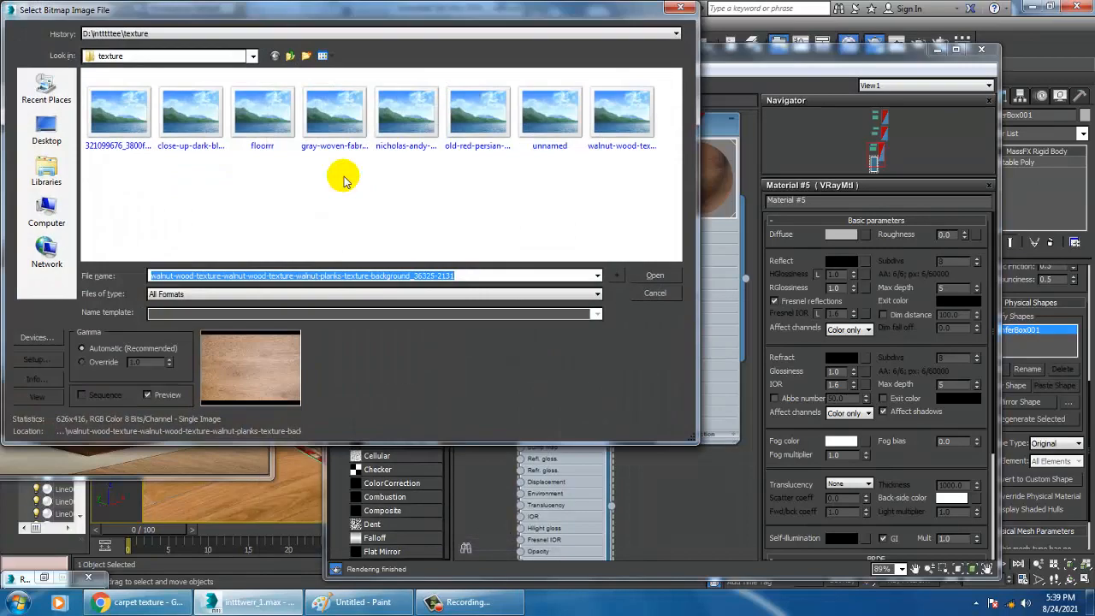
click(129, 120)
click(190, 118)
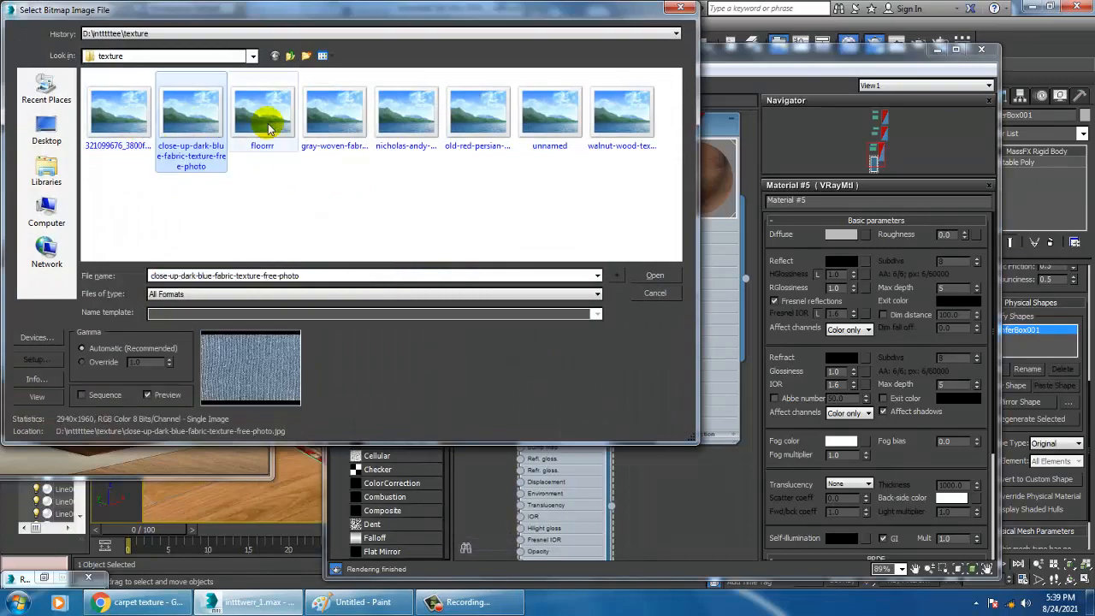
click(267, 127)
click(334, 115)
click(413, 113)
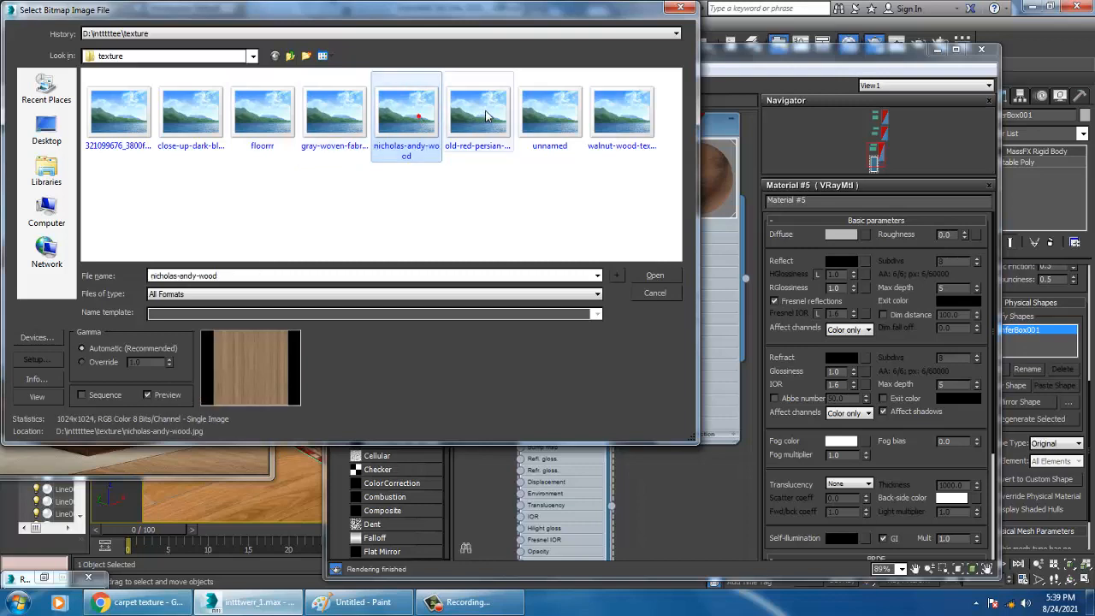
click(485, 115)
click(549, 111)
click(622, 106)
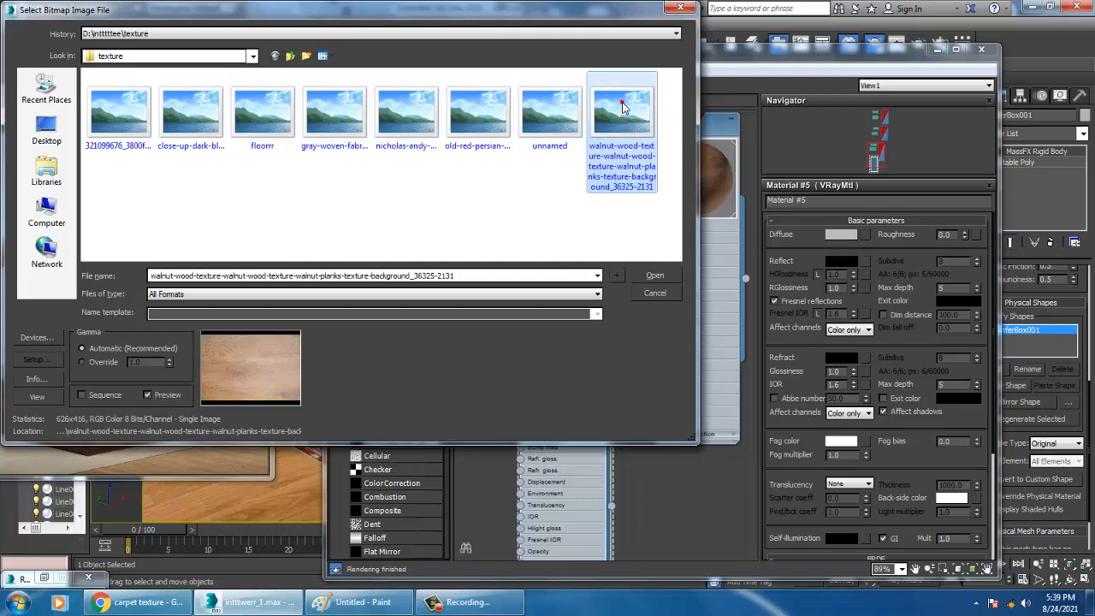
click(550, 111)
double_click(557, 107)
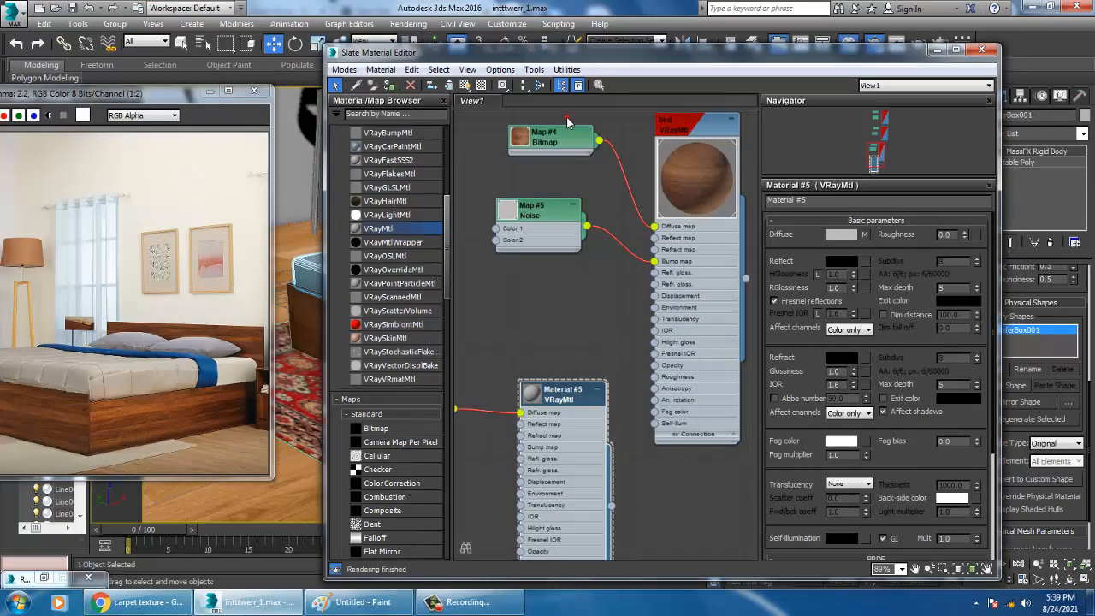
double_click(532, 393)
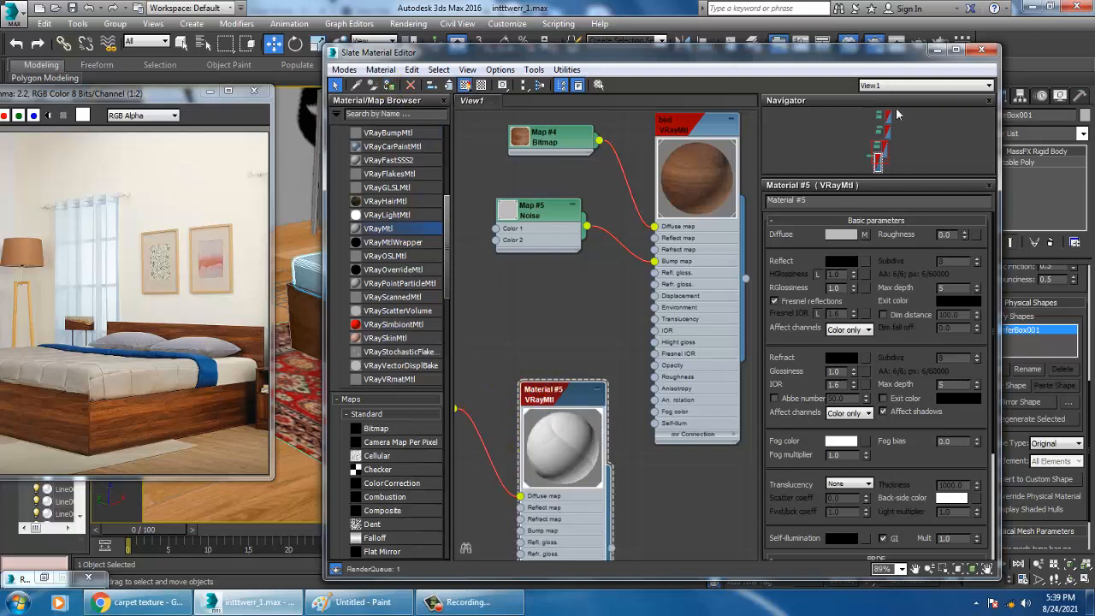
click(937, 50)
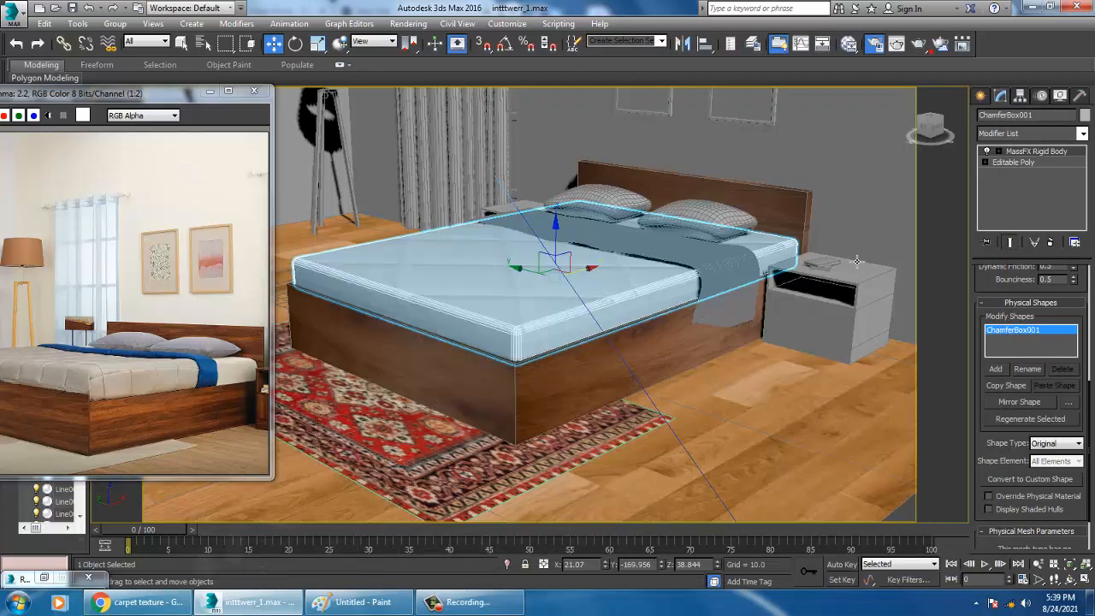
Add a UVW Map modifier to the selected mattress
click(1016, 133)
scroll(1022, 385, down, 15)
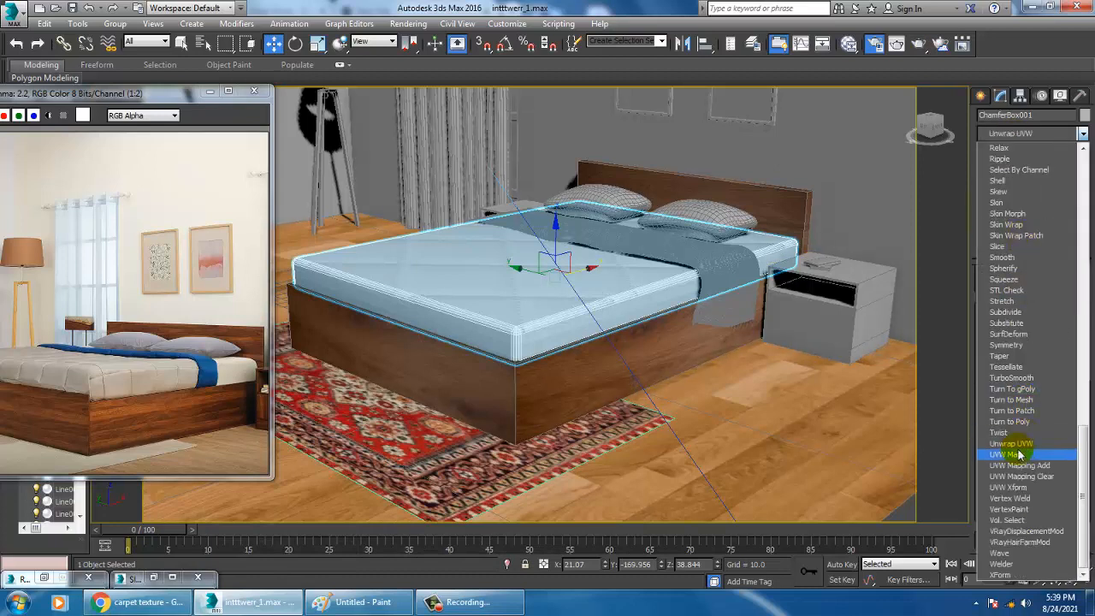
key(Return)
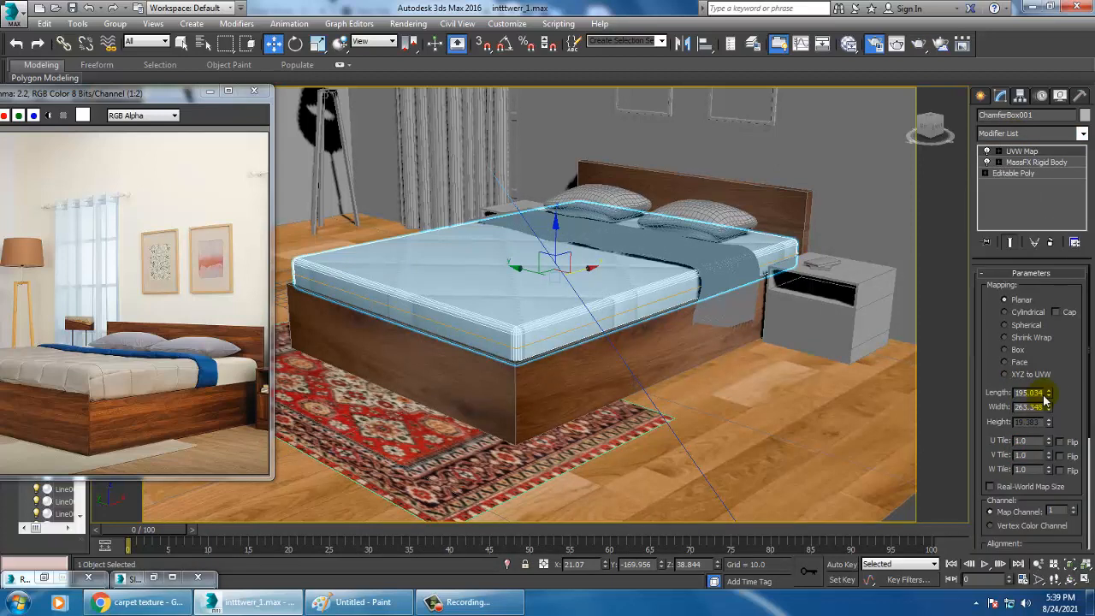
Set the mattress's diffuse bitmap tiling to 3.0 in both U and V, and minimize the material editor
click(154, 578)
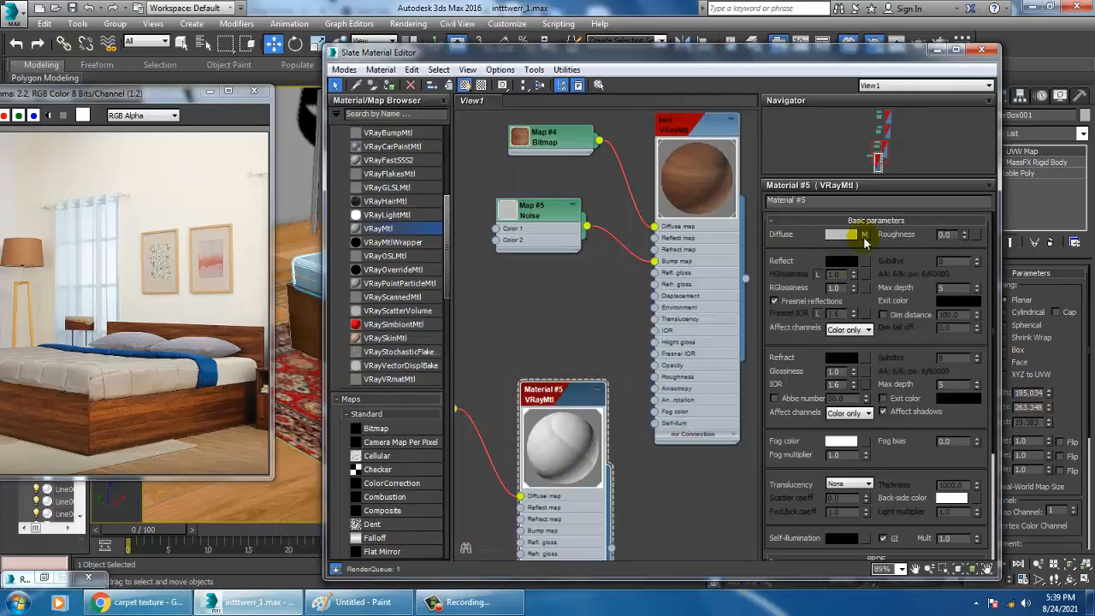
click(866, 235)
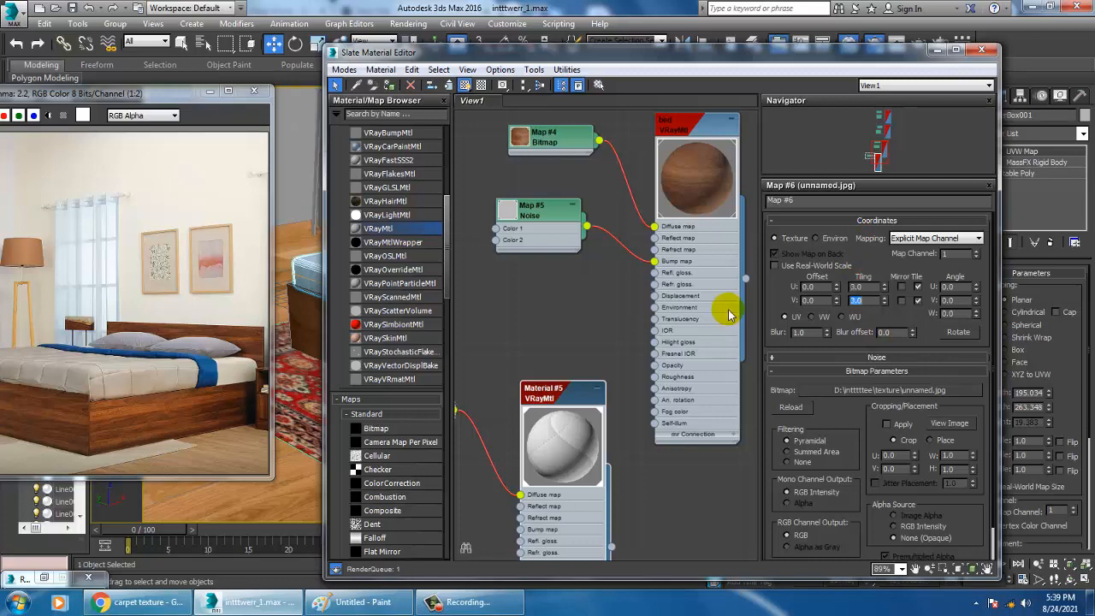
click(938, 50)
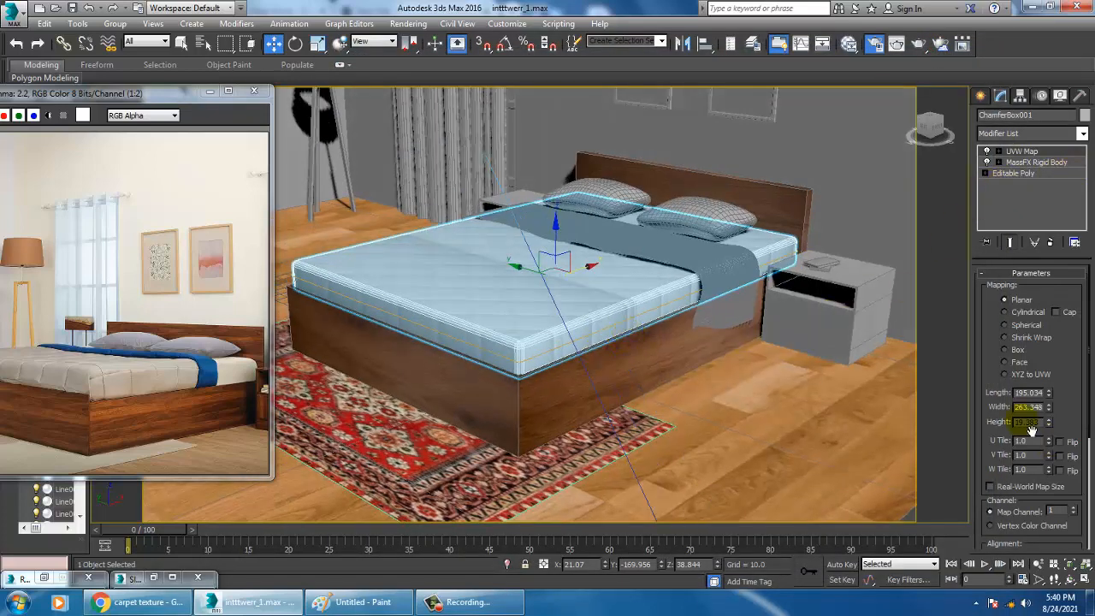
Switch the mattress's UVW mapping to Box and raise the mapping height to about 137.4
click(1007, 350)
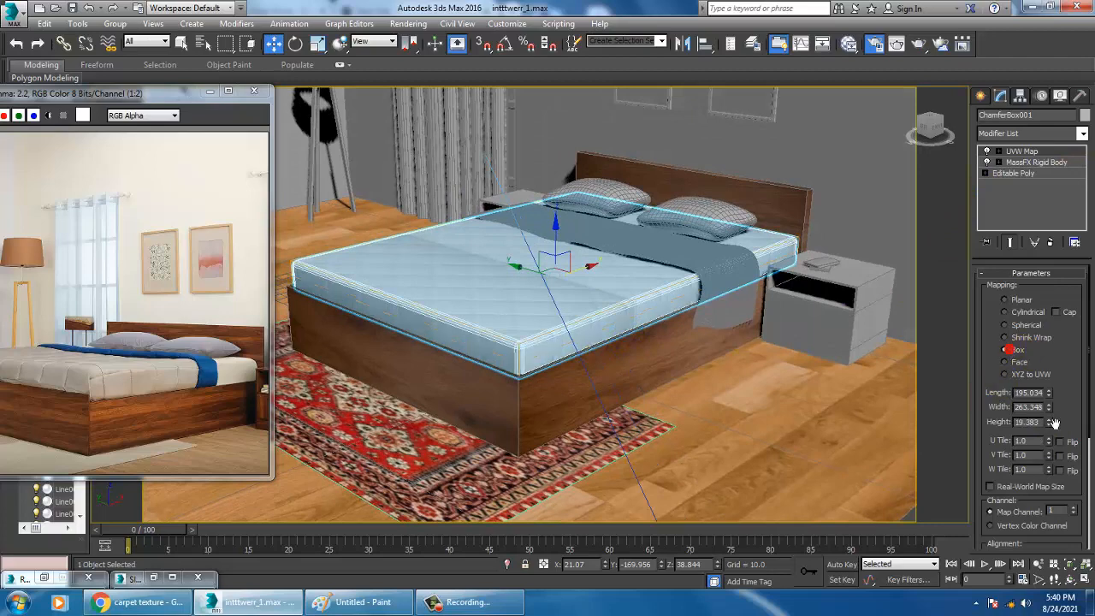
drag(1049, 409, 1049, 408)
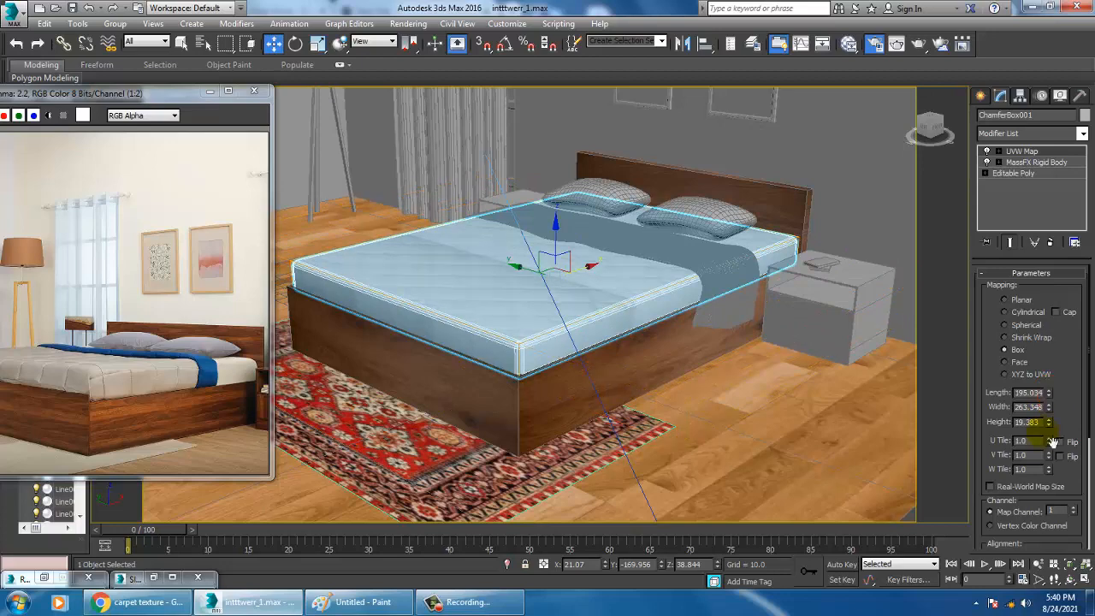
drag(1048, 424, 1034, 589)
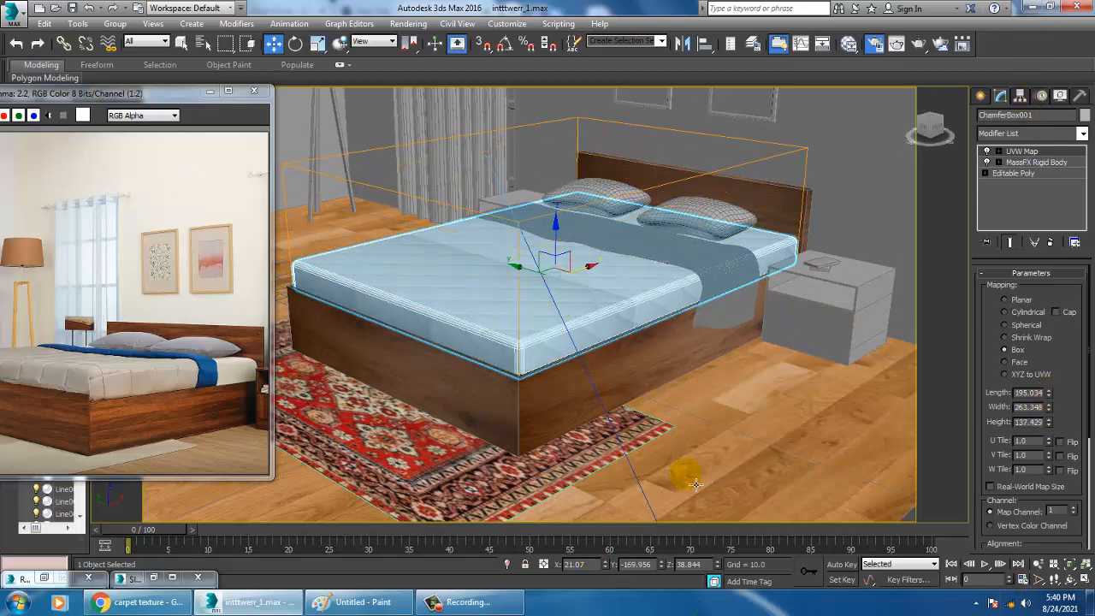
Try other length and width values for the mattress's box mapping, with a width of about 113
alt+middle_drag(695, 485, 665, 406)
scroll(665, 407, up, 3)
middle_drag(715, 329, 834, 342)
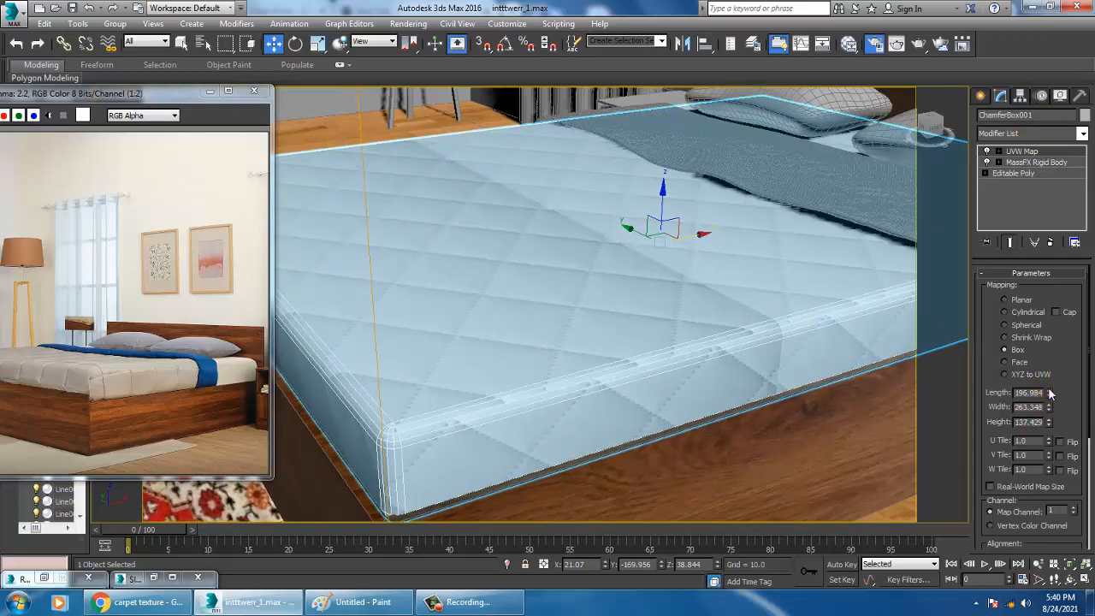
drag(1050, 394, 8, 362)
right_click(9, 362)
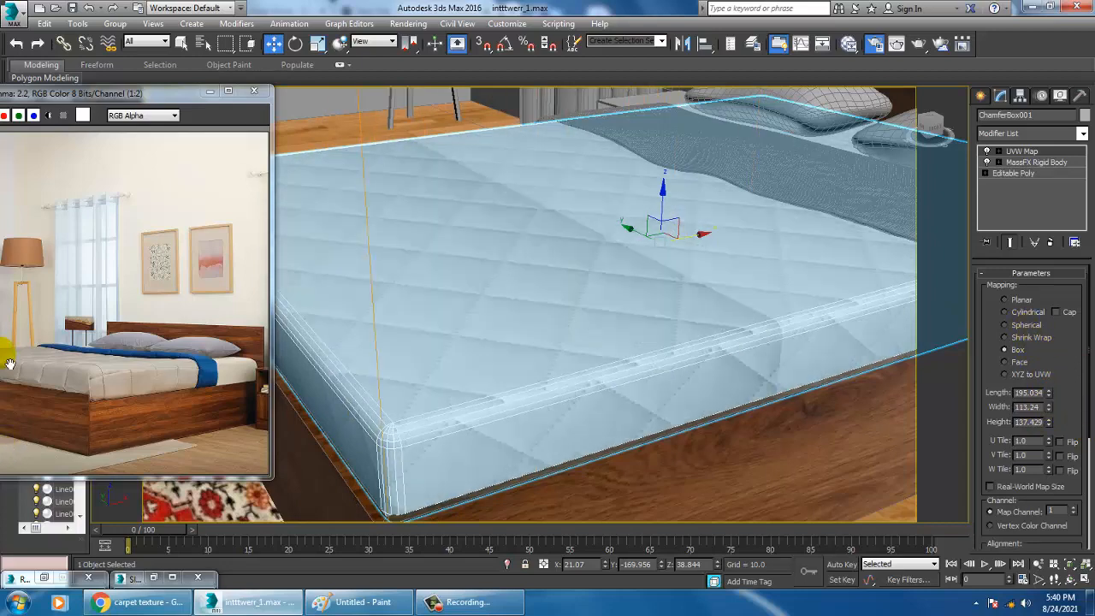
Set the mattress's diffuse bitmap tiling to 1.0 in both U and V, and minimize the material editor
key(m)
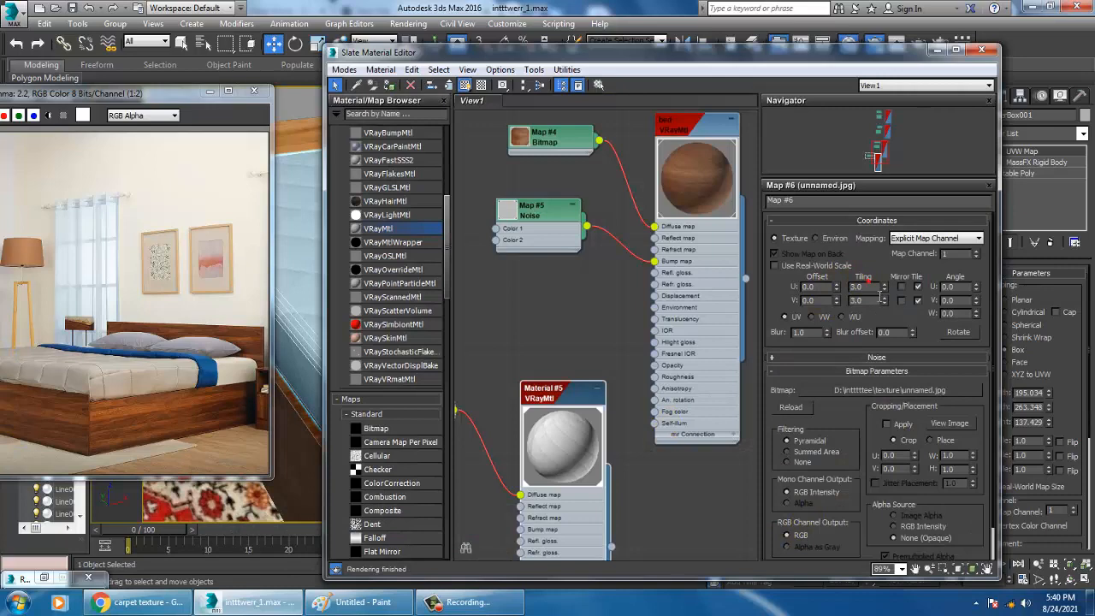
drag(869, 288, 787, 295)
text(1)
key(Tab)
text(1)
key(Return)
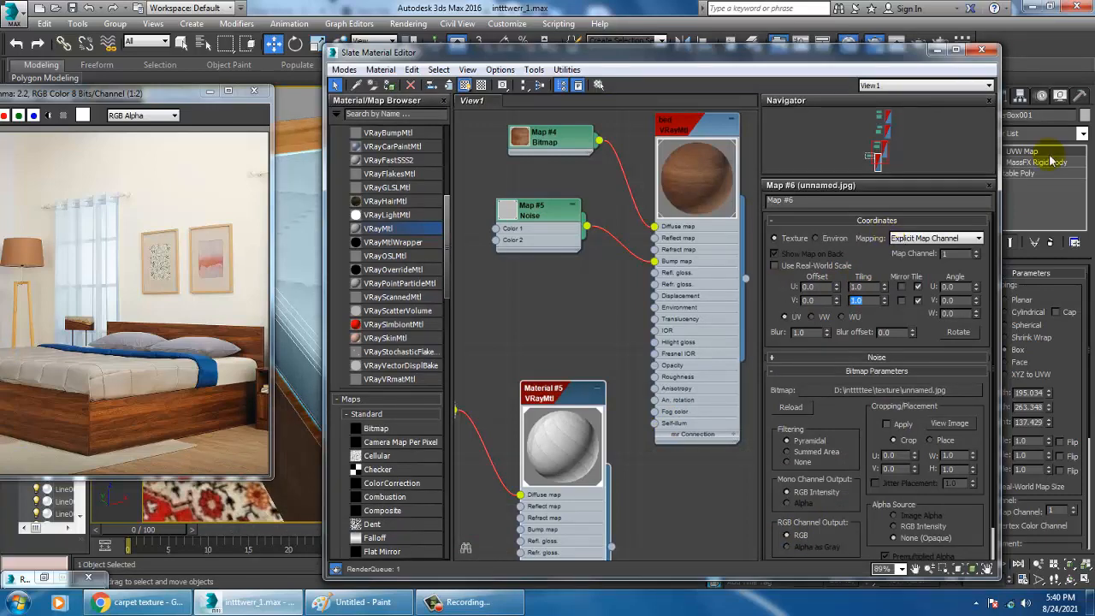
click(935, 49)
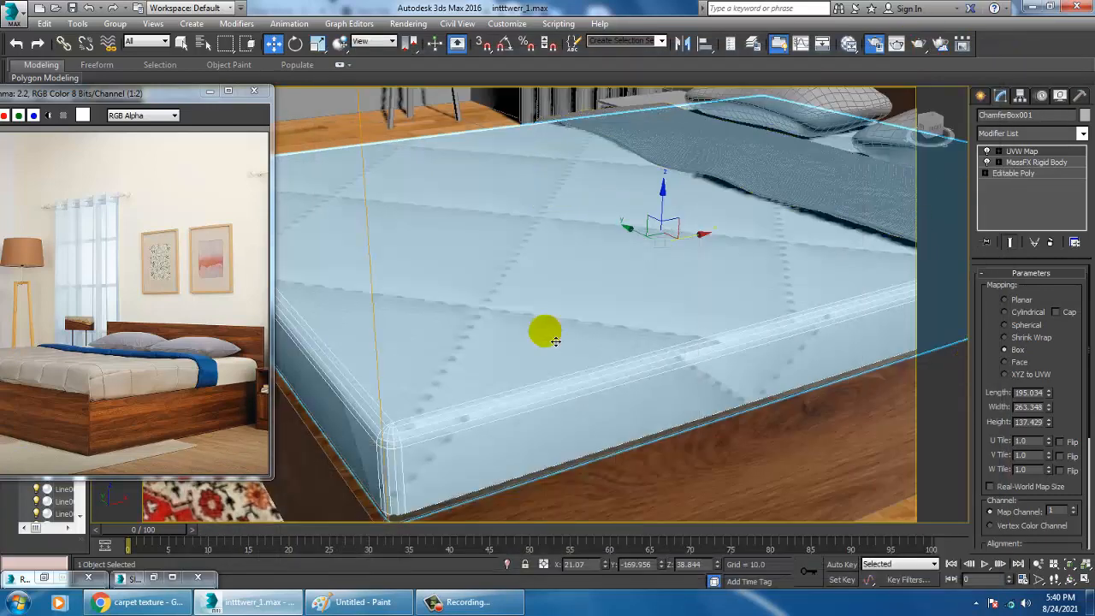
Fit the UVW Map gizmo to the mattress and check the quilted pattern
middle_drag(566, 339, 576, 341)
scroll(660, 360, down, 6)
scroll(648, 359, up, 3)
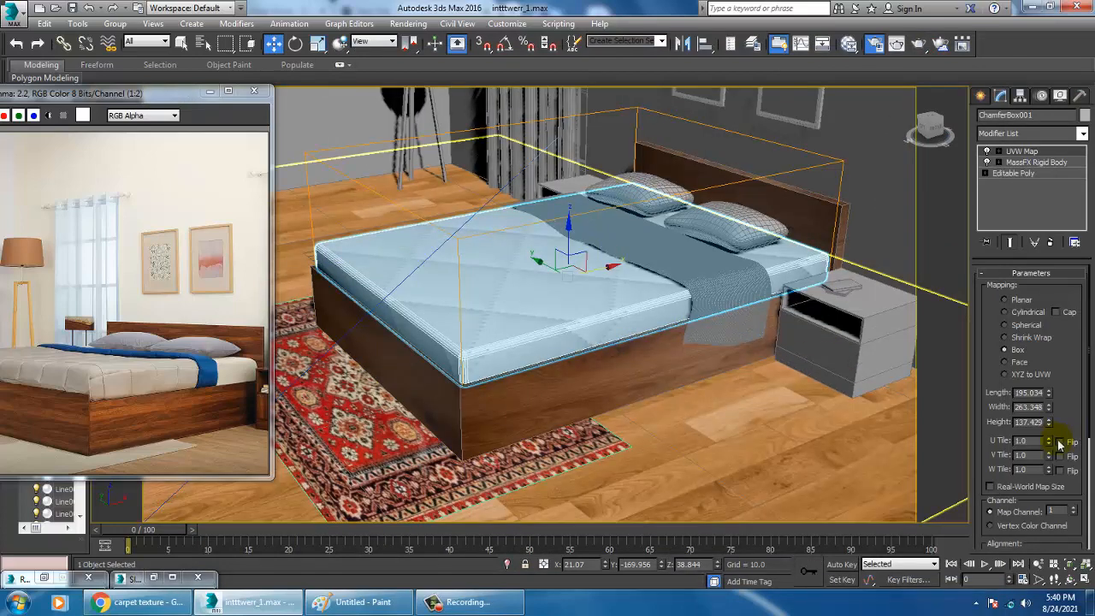
scroll(1060, 440, down, 5)
click(1023, 462)
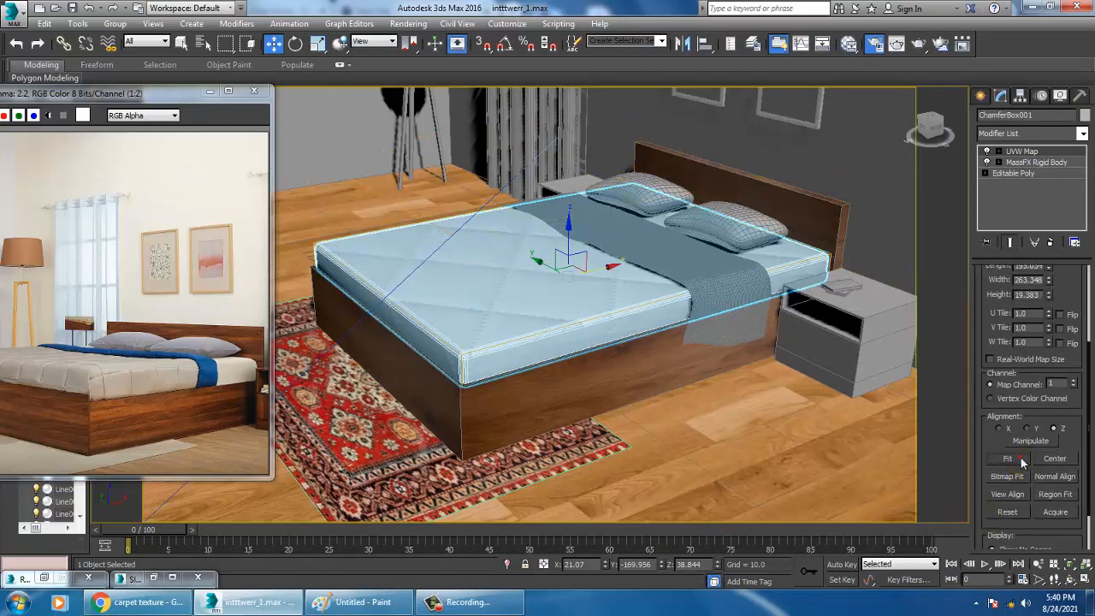
alt+middle_drag(599, 346, 605, 345)
scroll(606, 342, up, 8)
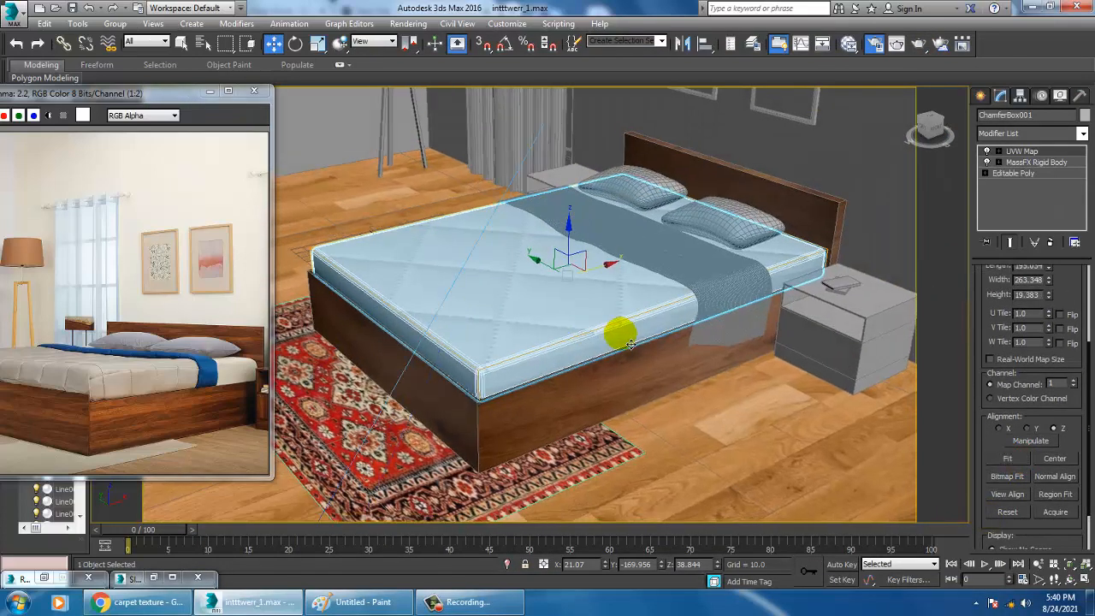
scroll(614, 331, down, 8)
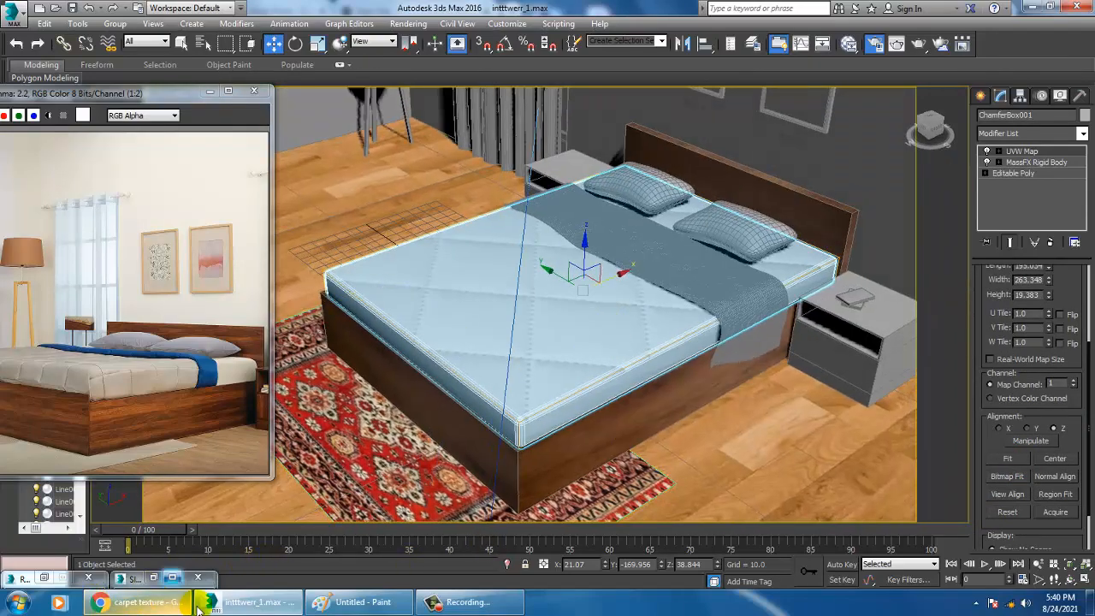
Try the X and Y alignments for the mattress mapping, return to Z and refit the gizmo
mouse_move(512, 609)
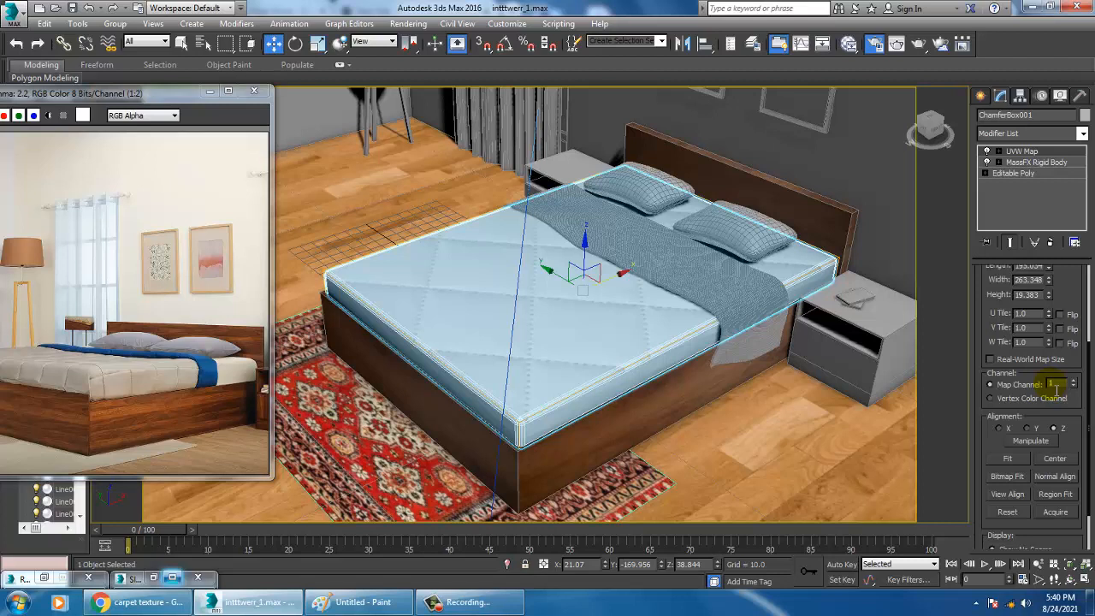
click(1000, 427)
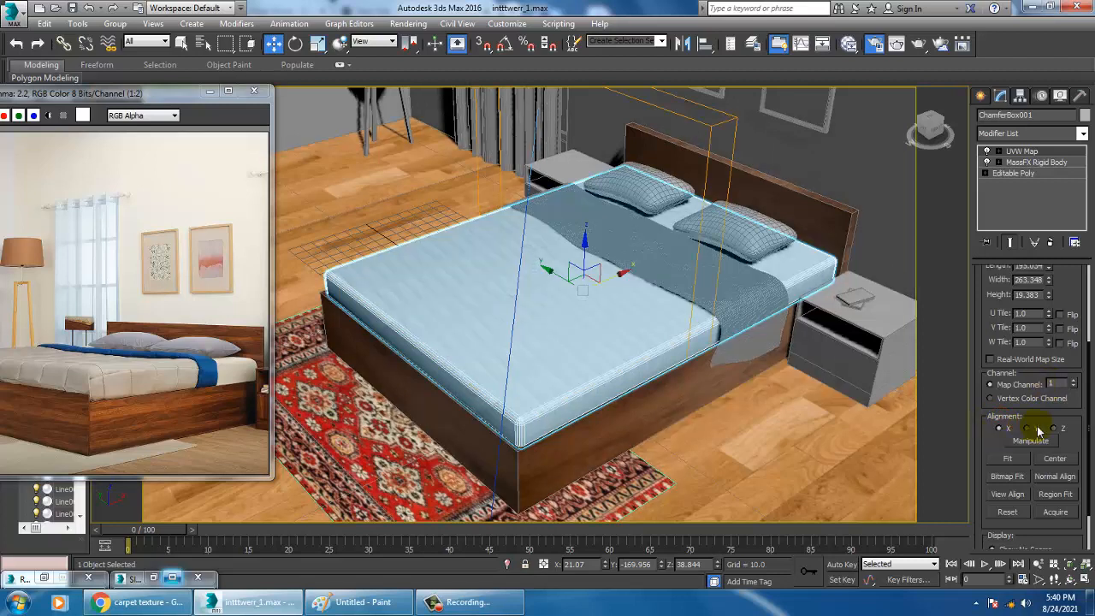
click(1035, 427)
click(1058, 427)
click(1007, 460)
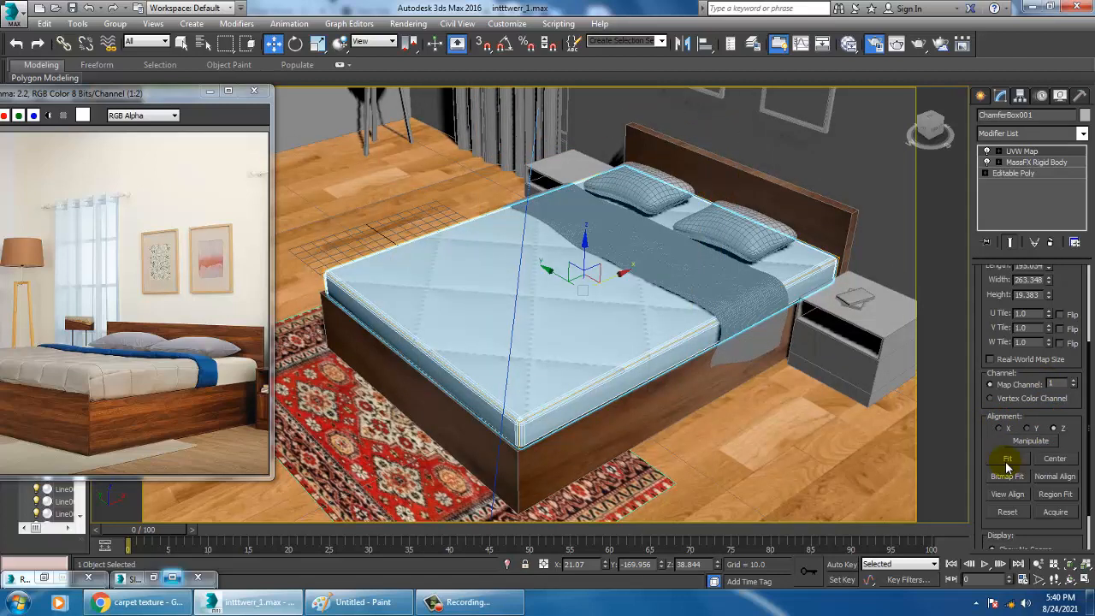
Shrink the mattress's box mapping to a length of about 52.7 and a width of about 115.9
alt+middle_drag(585, 370, 610, 377)
drag(1070, 301, 1066, 376)
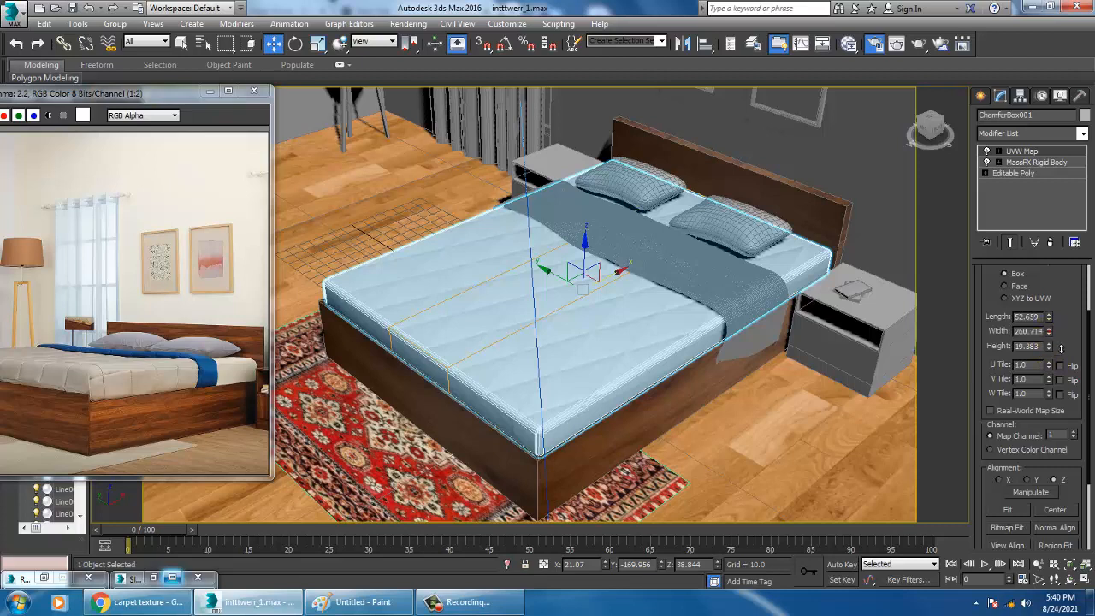
drag(1049, 331, 1056, 374)
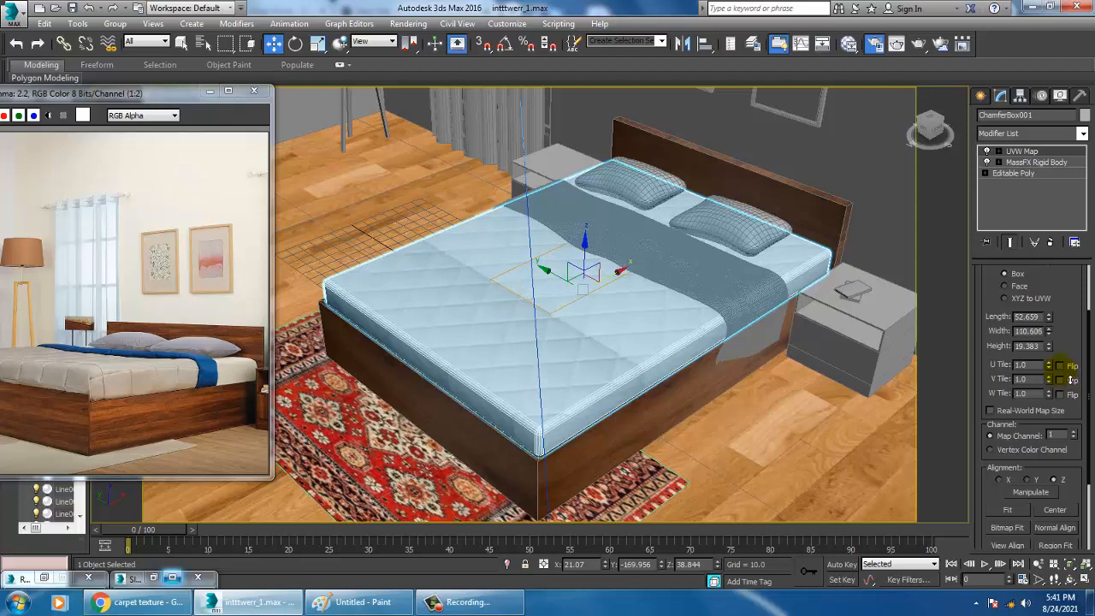
scroll(637, 366, up, 4)
scroll(638, 366, down, 5)
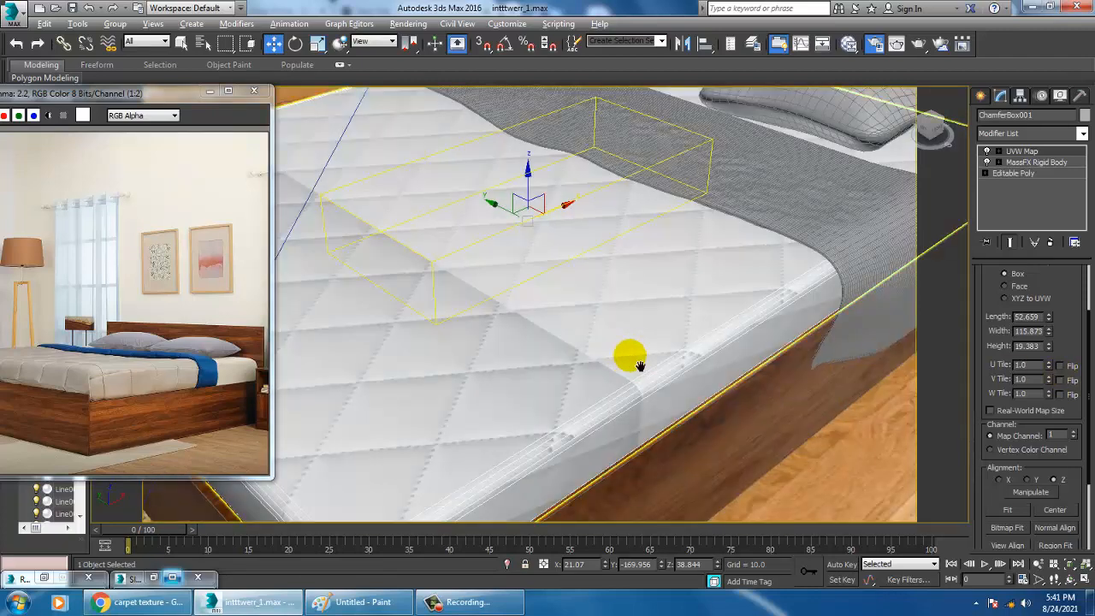
Move the UVW Map gizmo along X past the foot of the mattress and set the mapping width to about 111.2
click(998, 152)
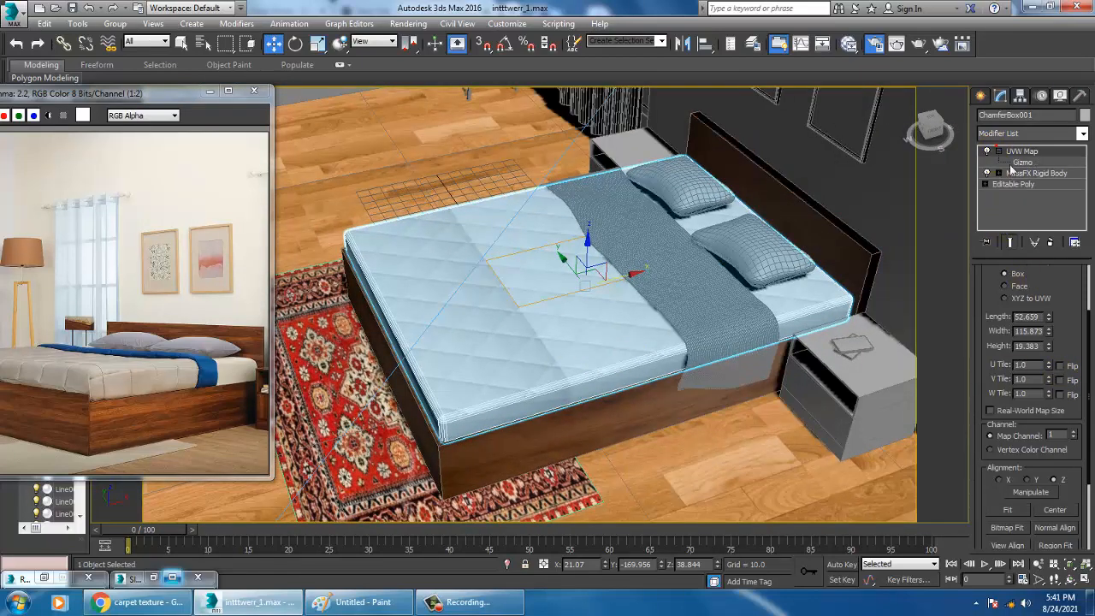
click(1023, 162)
drag(607, 279, 361, 357)
click(1033, 318)
mouse_move(1049, 331)
mouse_down()
mouse_move(1052, 321)
mouse_move(1063, 341)
mouse_up()
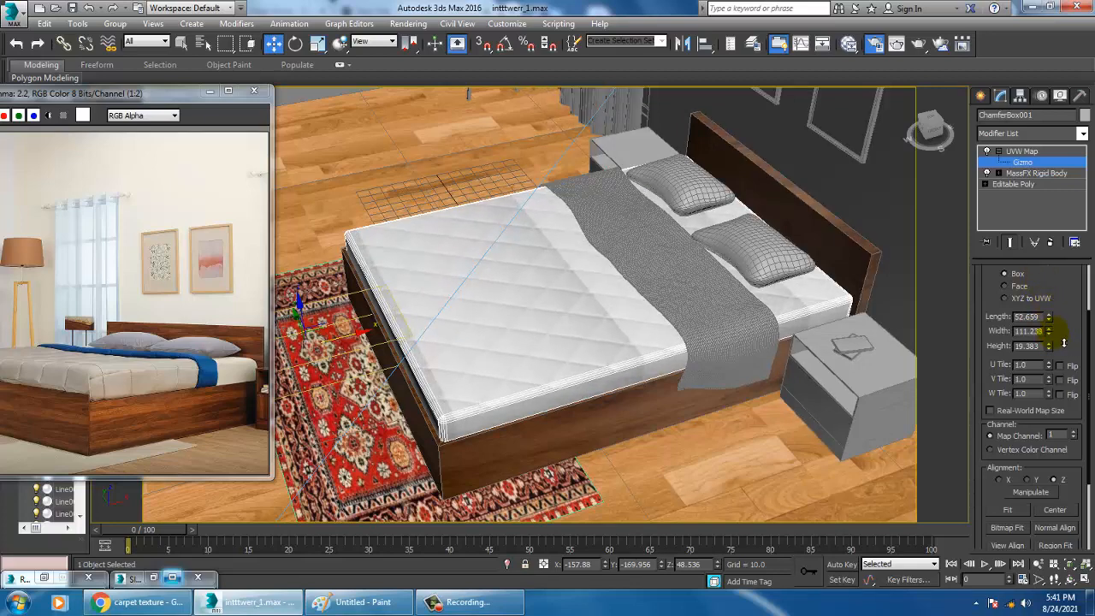
Launch Adobe Photoshop CC 2015 and bring up the dialog for opening an image
click(16, 604)
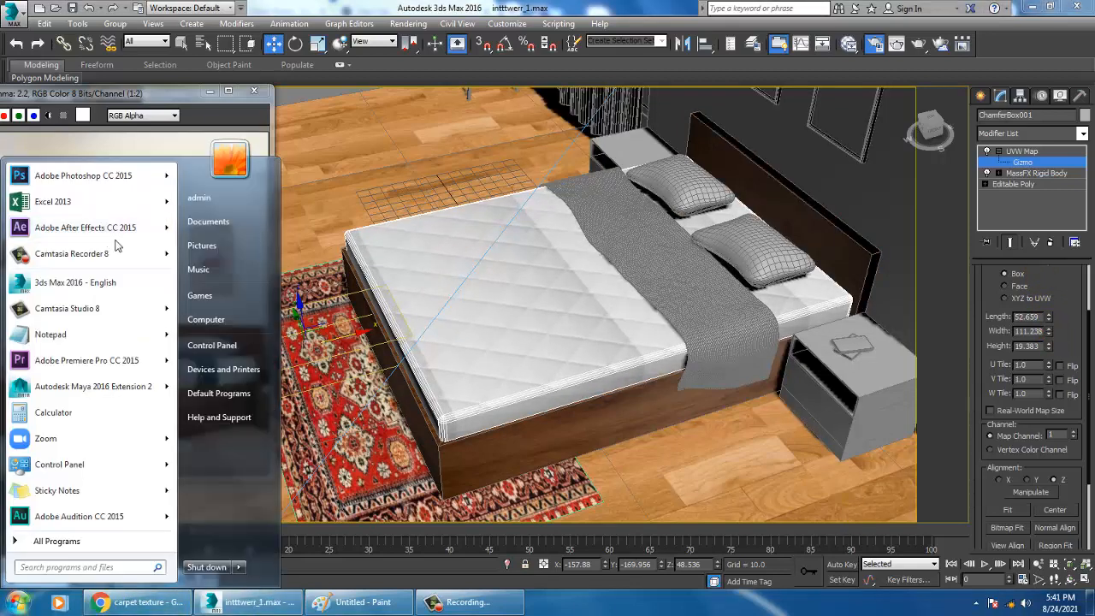
click(98, 177)
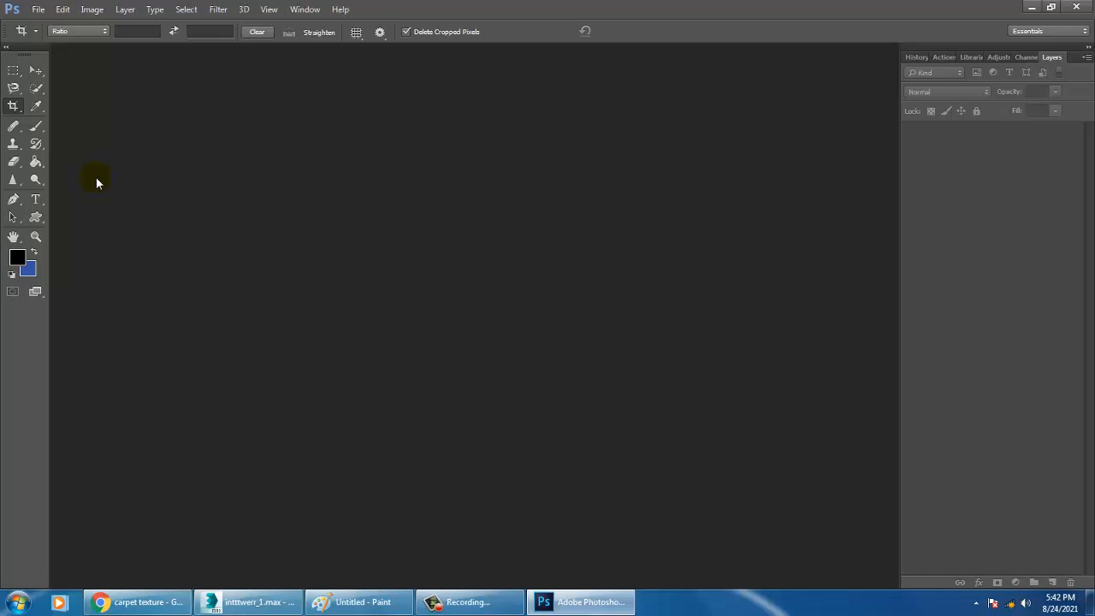
click(38, 12)
click(39, 12)
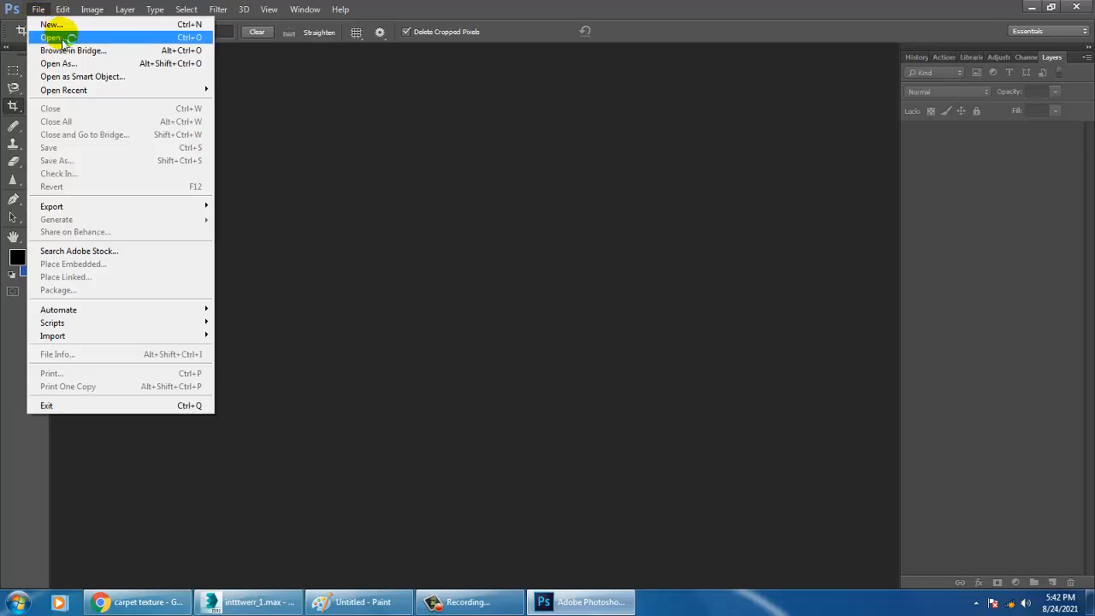
click(36, 24)
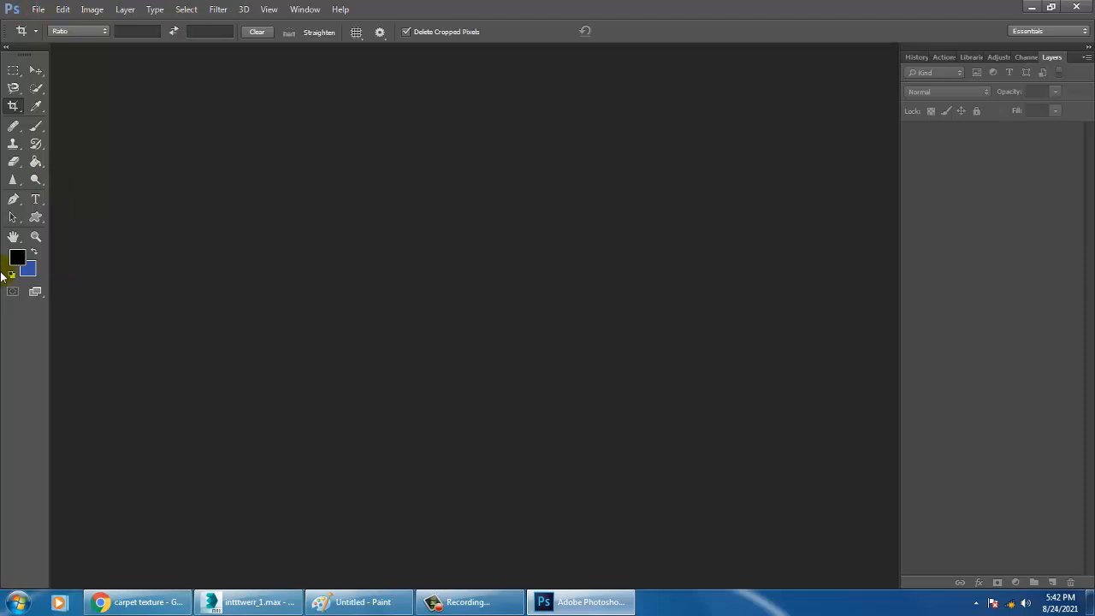
click(486, 602)
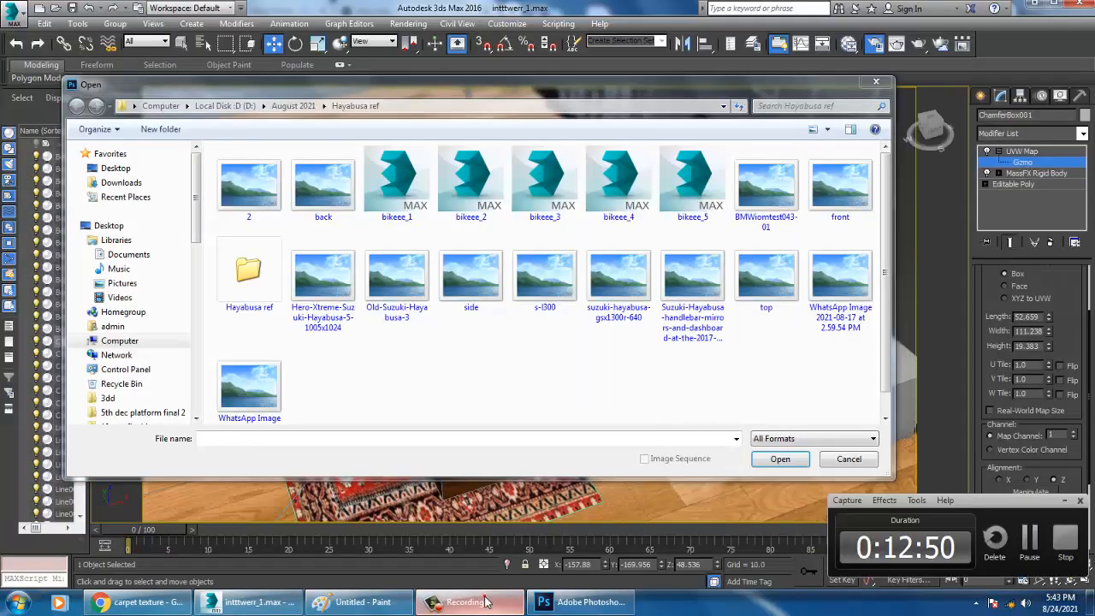
key(super+d)
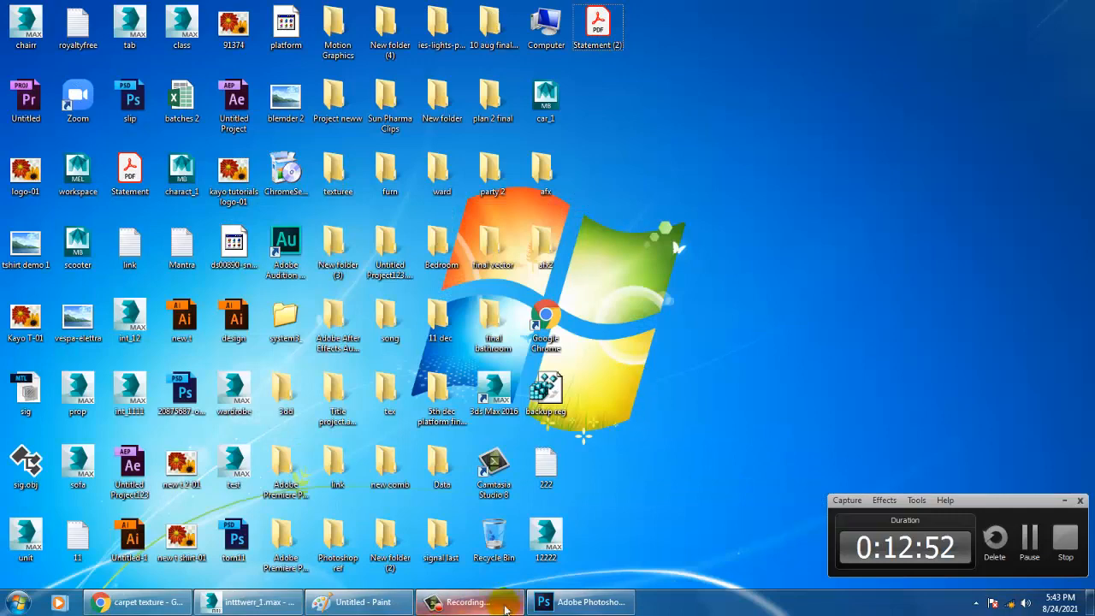
click(569, 602)
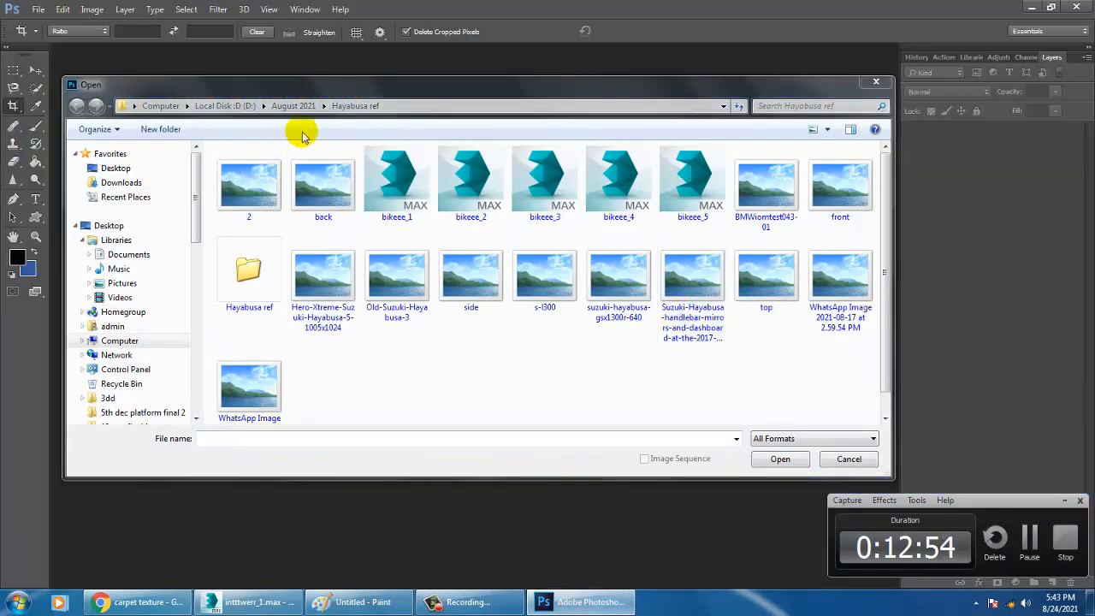
Open the mattress image named unnamed from the project's texture folder on drive D
click(225, 106)
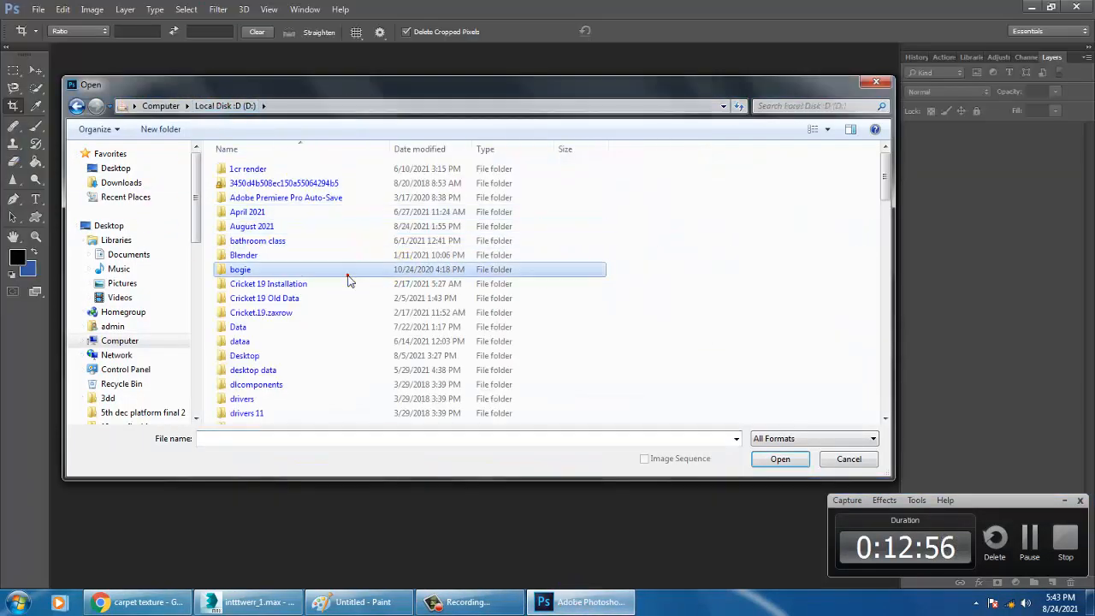
scroll(350, 279, down, 8)
double_click(280, 167)
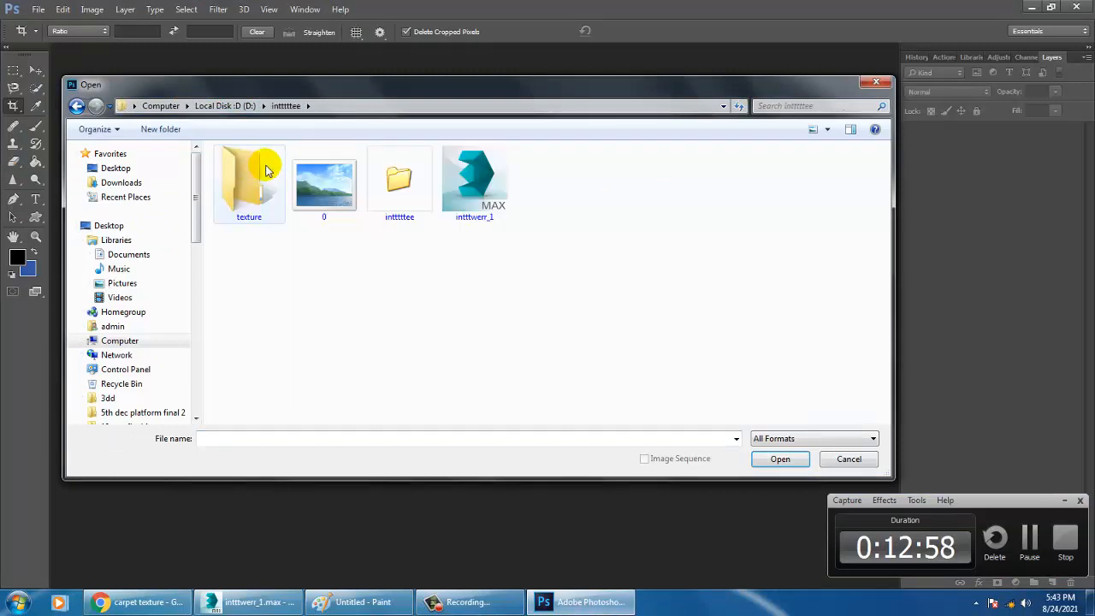
double_click(266, 170)
click(768, 187)
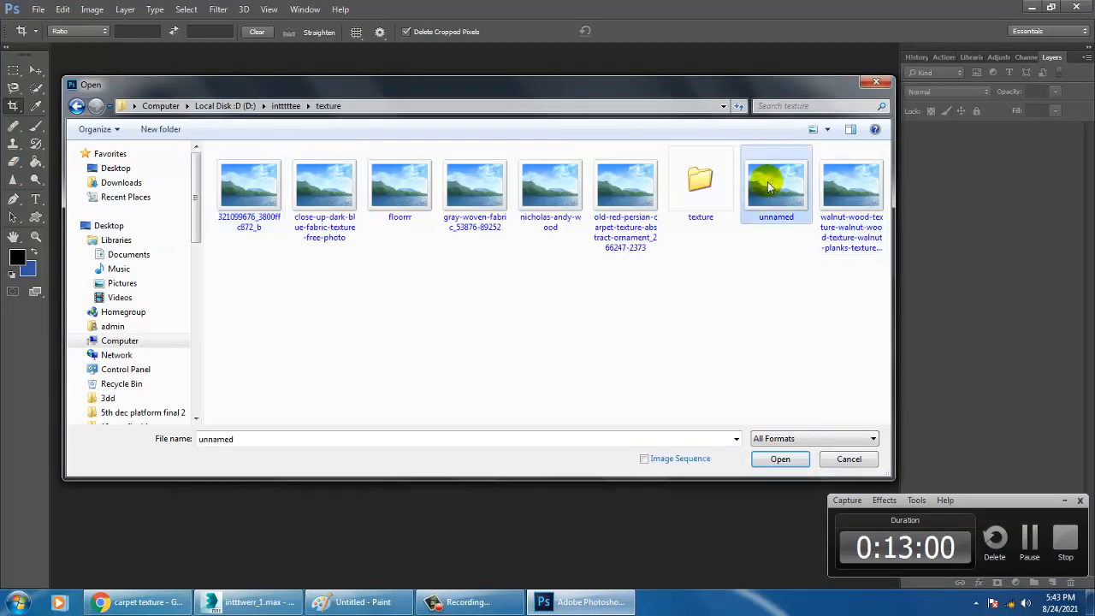
double_click(768, 186)
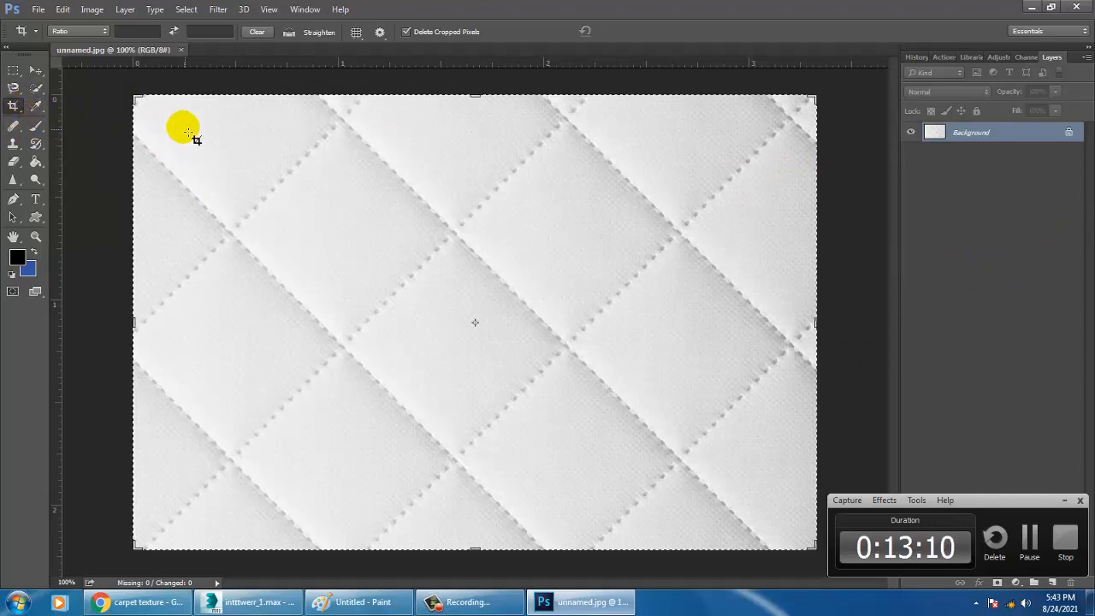
Crop a narrow strip off all four sides of the quilted mattress image
drag(173, 118, 752, 519)
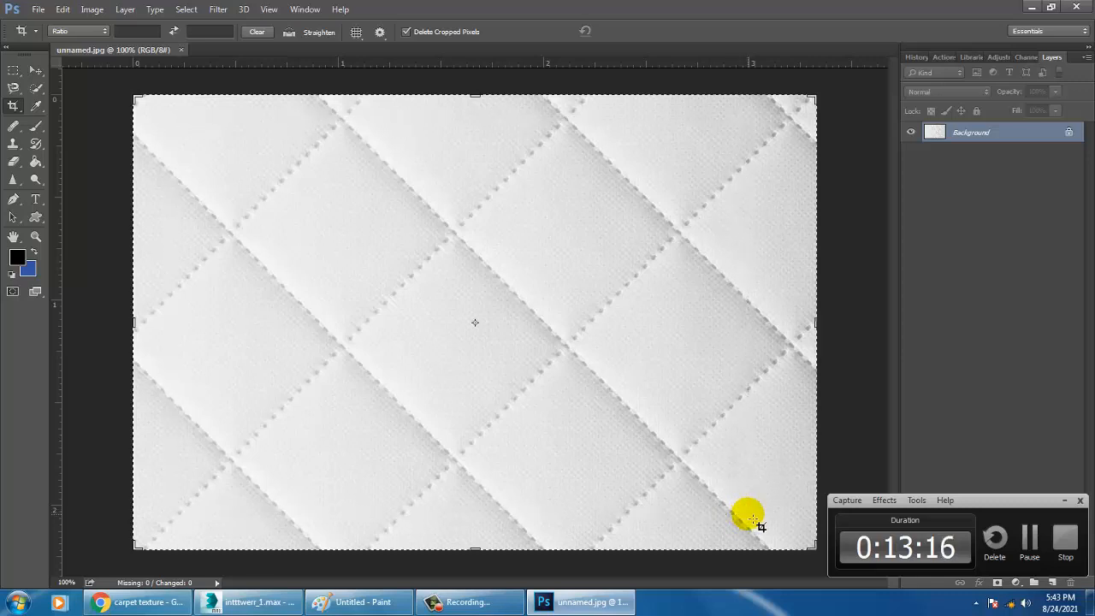
double_click(721, 478)
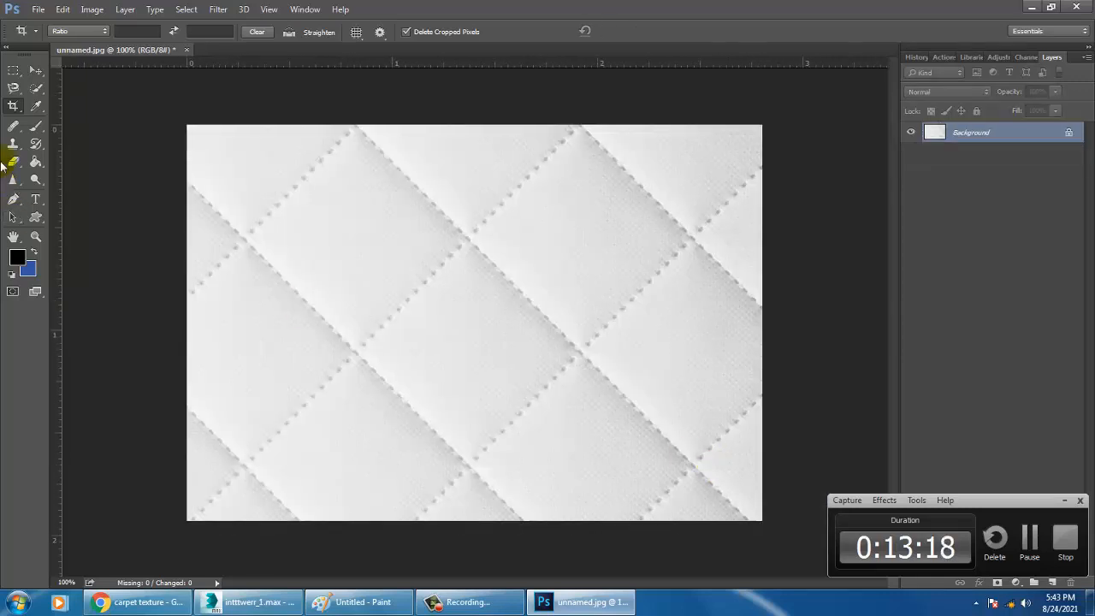
Create a new transparent document and move the cropped quilted image into it as a layer
click(36, 70)
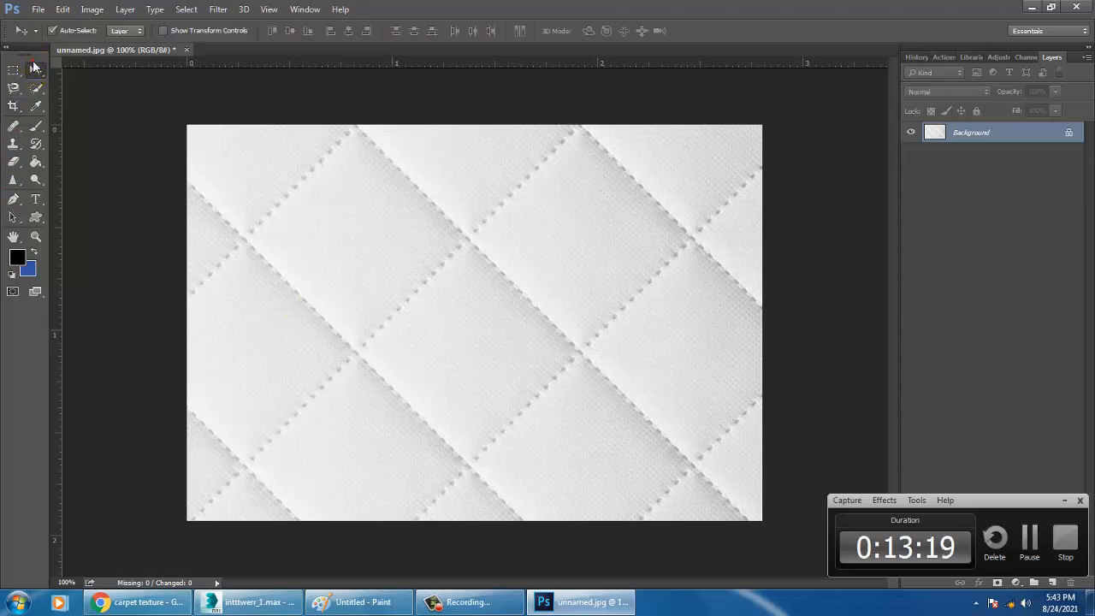
click(34, 9)
click(61, 23)
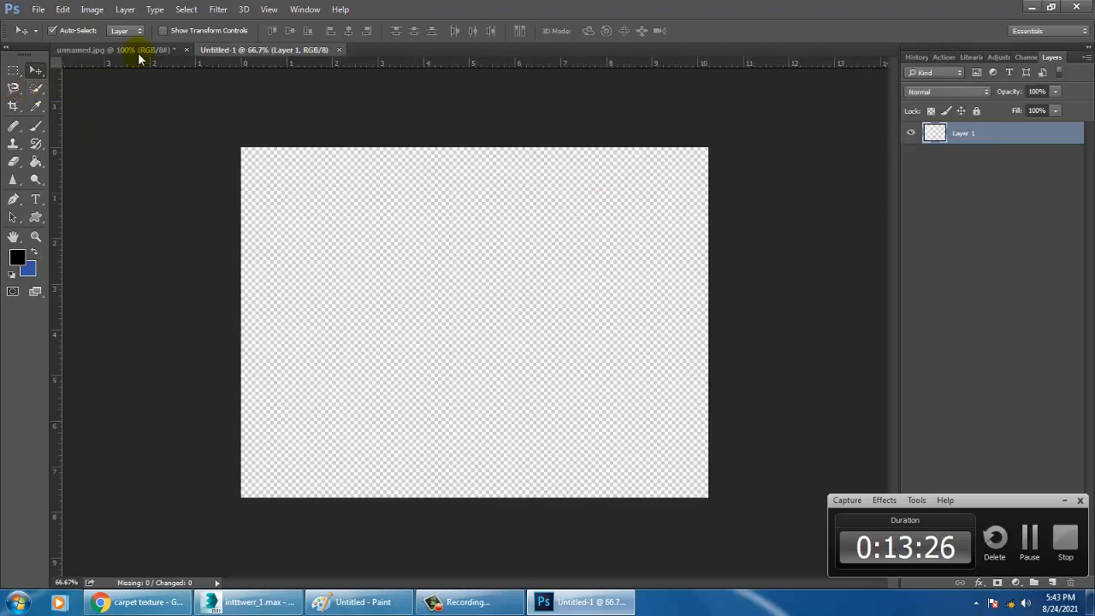
click(113, 49)
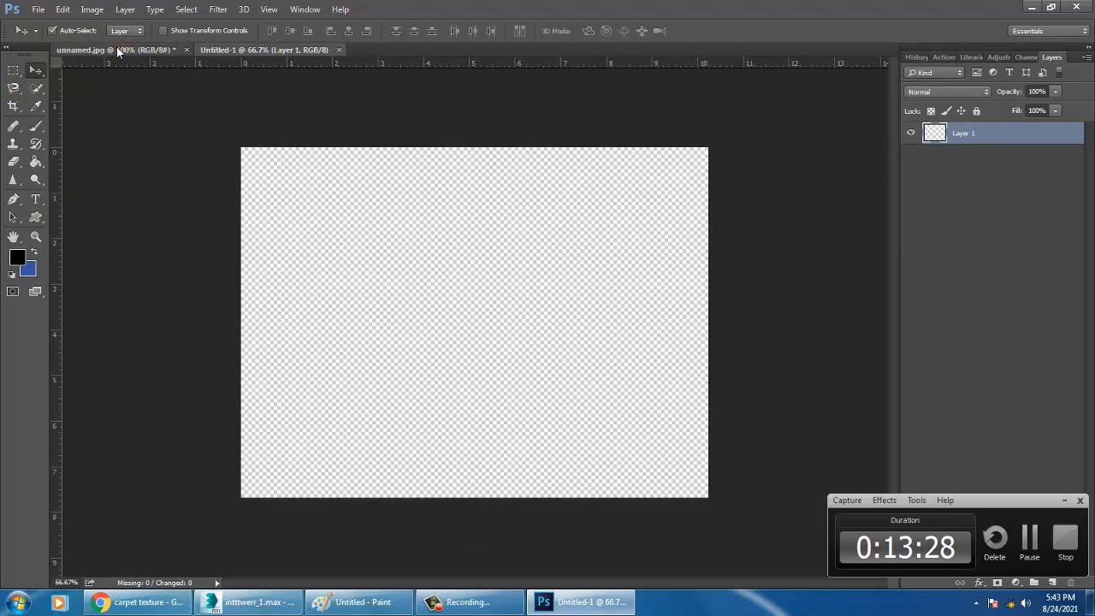
drag(432, 336, 462, 340)
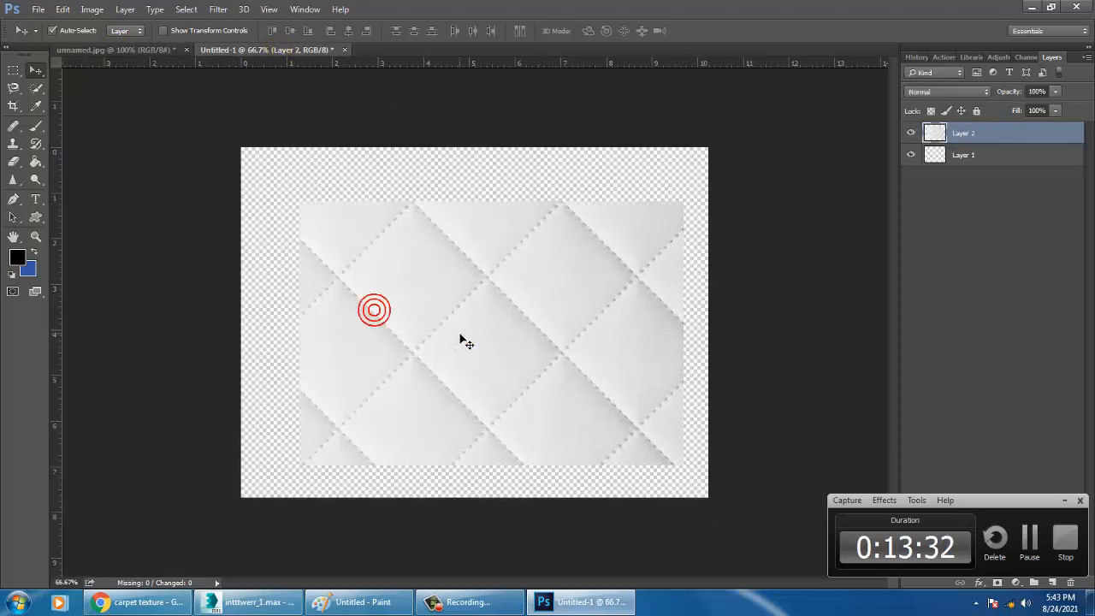
Scale the quilted layer down into the canvas's upper-left corner and place a copy directly to its right
key(ctrl+t)
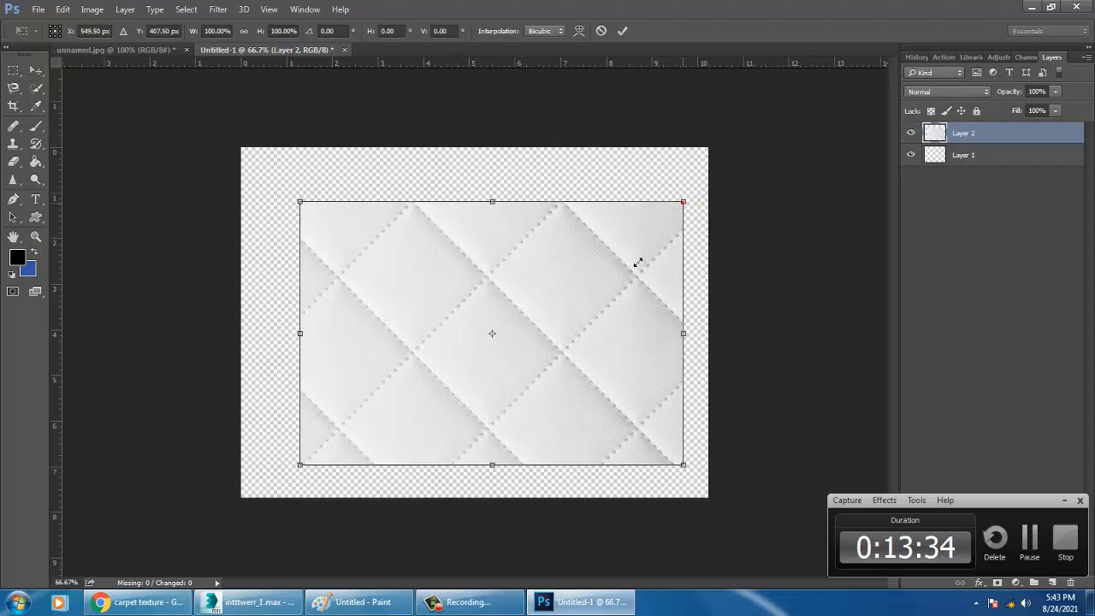
alt+shift+drag(637, 262, 582, 294)
drag(521, 338, 498, 219)
key(Return)
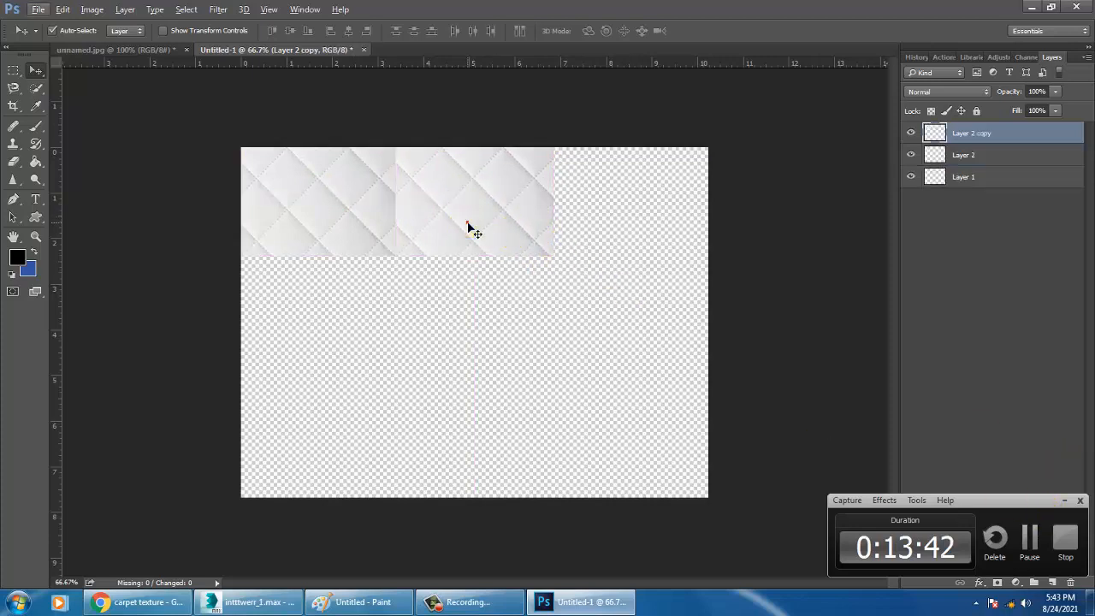
Flip the copied quilted tile horizontally so it mirrors the first tile
click(1066, 501)
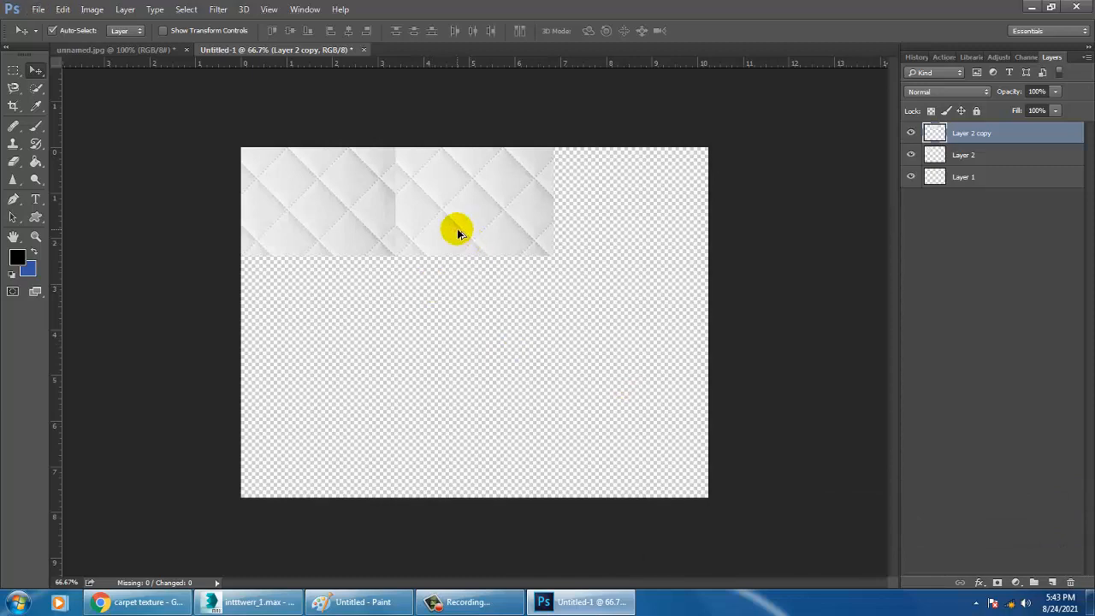
key(ctrl+t)
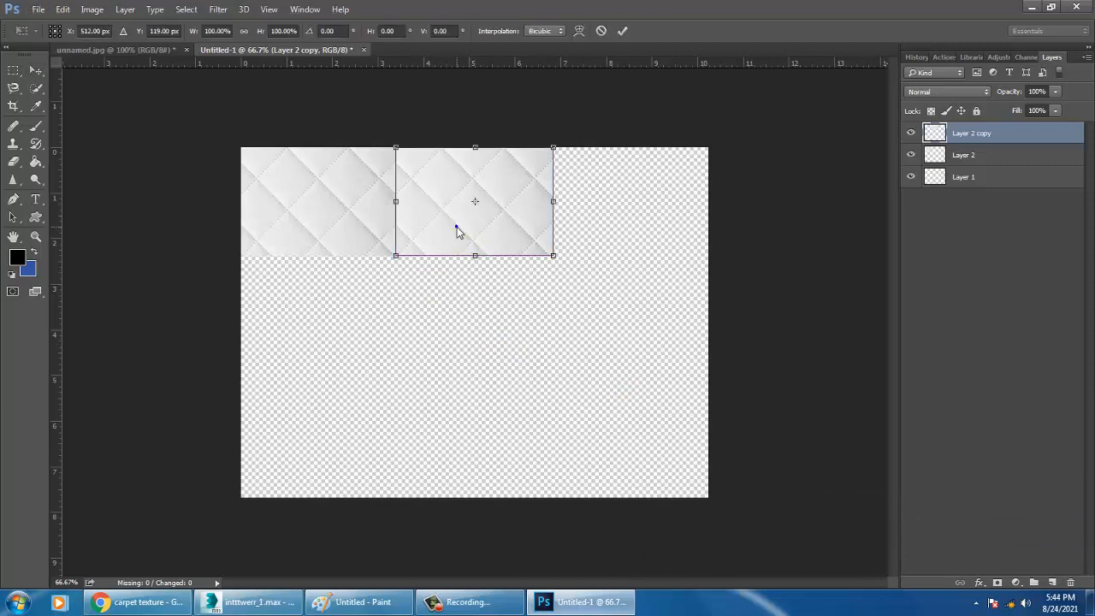
right_click(457, 231)
click(545, 433)
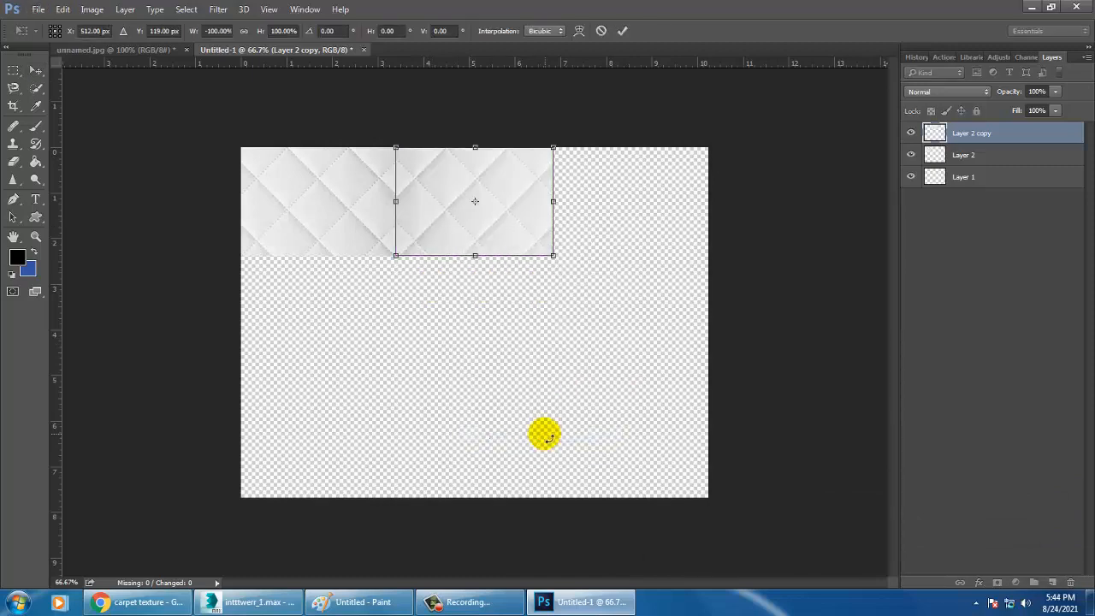
key(Return)
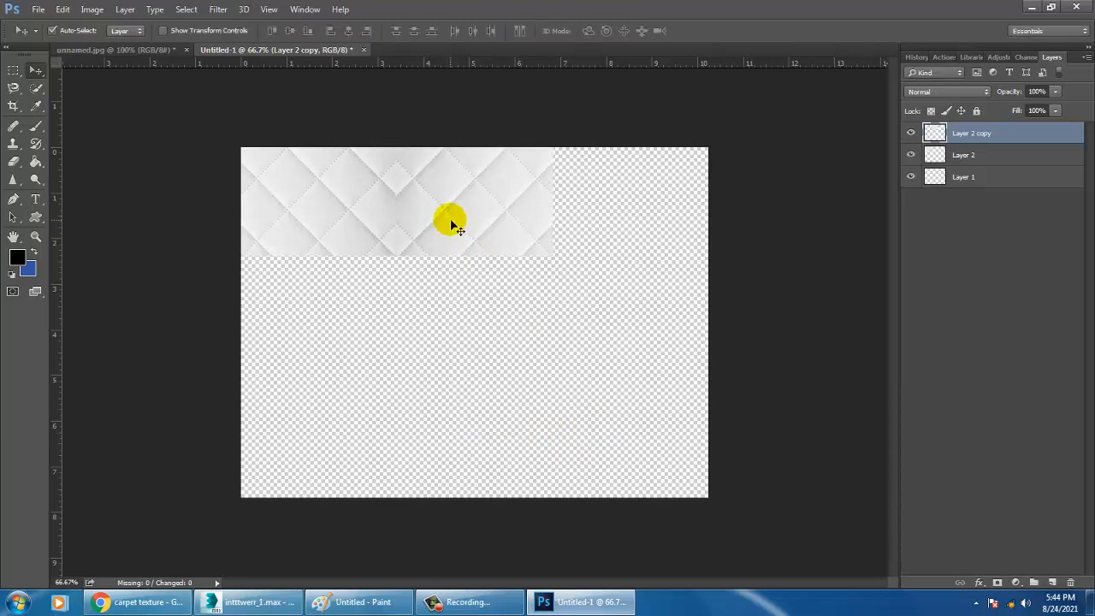
Duplicate the mirrored tile to the canvas's right edge and flip this third tile horizontally
drag(457, 224, 618, 222)
key(ctrl+j)
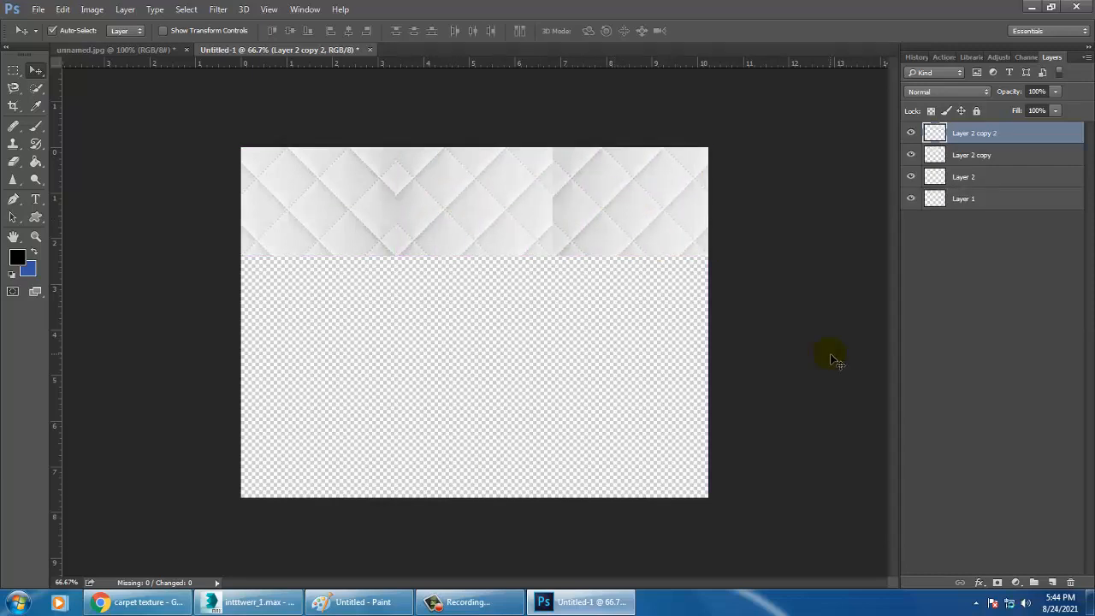
key(ctrl+t)
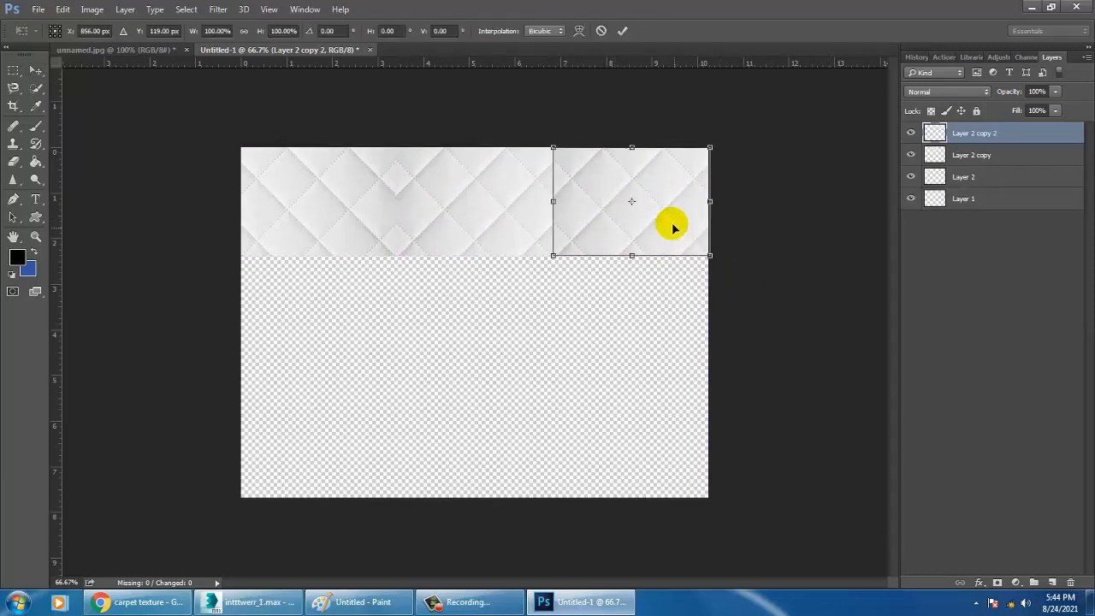
right_click(667, 219)
click(764, 419)
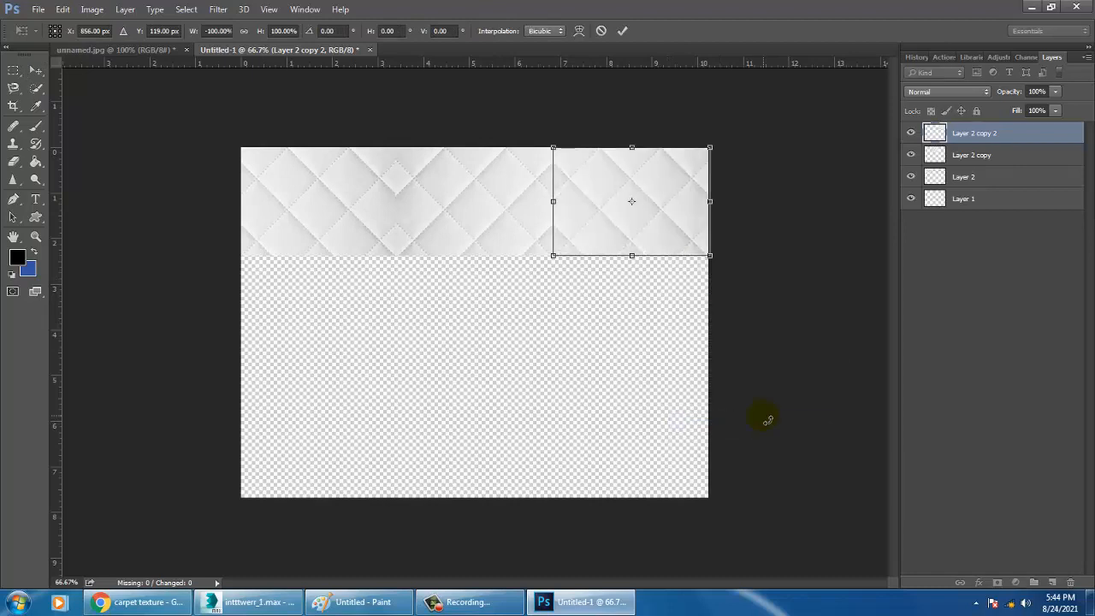
key(Return)
Select all three tiles of the upper row, duplicate them directly below and flip the new row vertically
shift+click(472, 213)
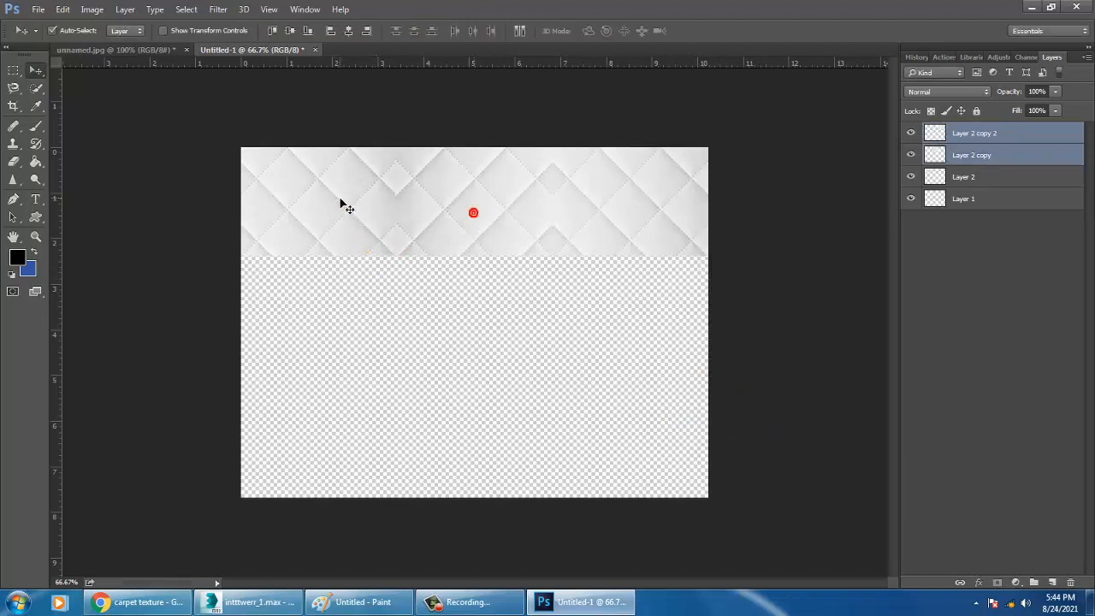
shift+click(339, 197)
drag(613, 213, 616, 322)
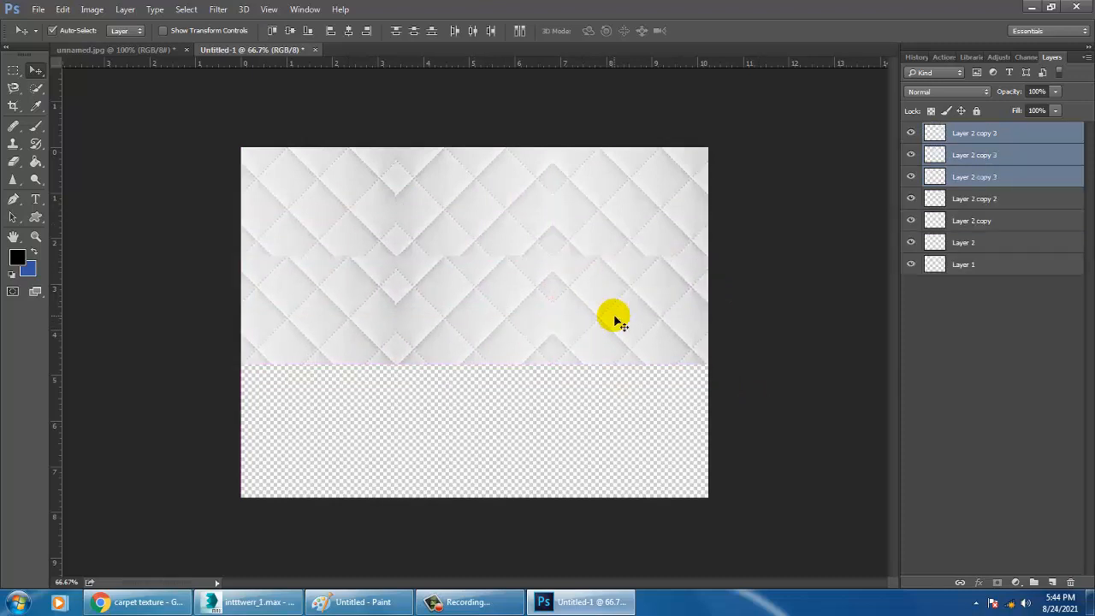
key(ctrl+t)
right_click(613, 314)
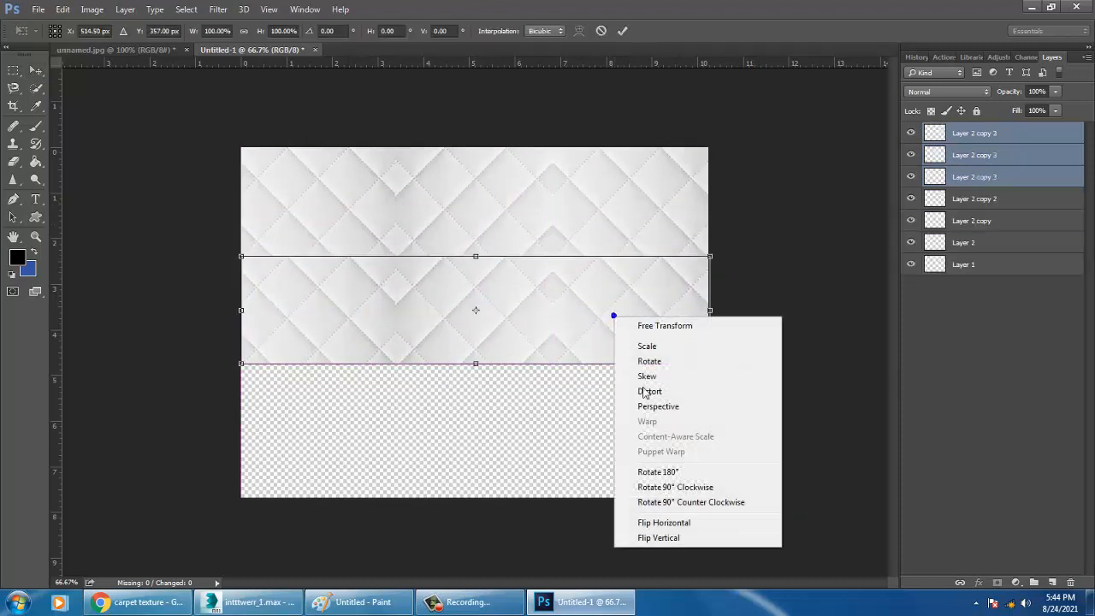
click(671, 538)
key(Return)
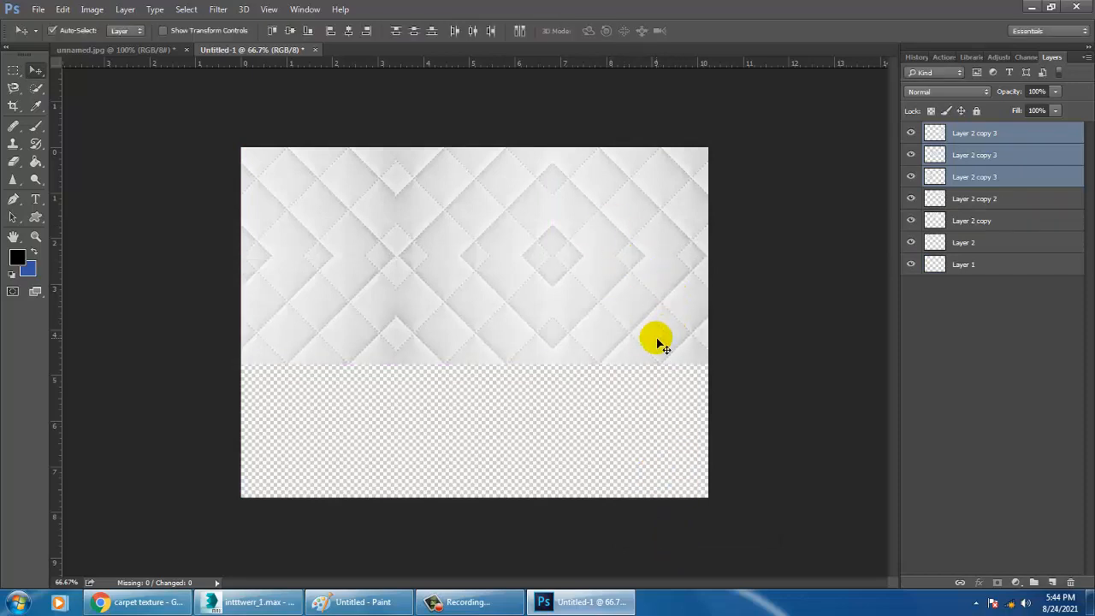
Duplicate the second row of tiles below itself and flip the third row vertically
drag(655, 340, 661, 440)
key(ctrl+t)
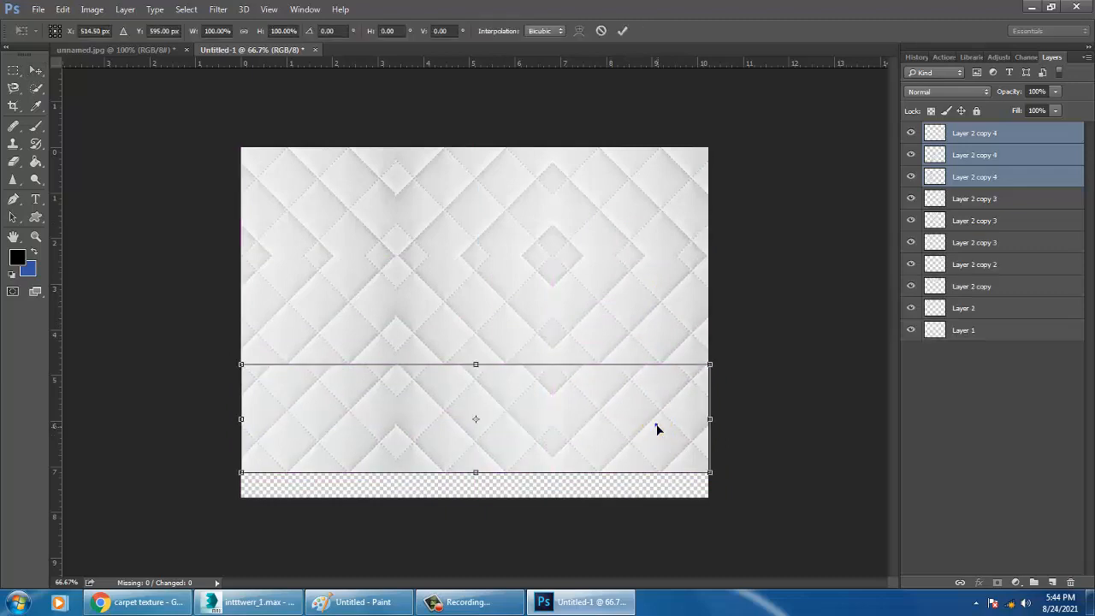
right_click(658, 430)
click(693, 415)
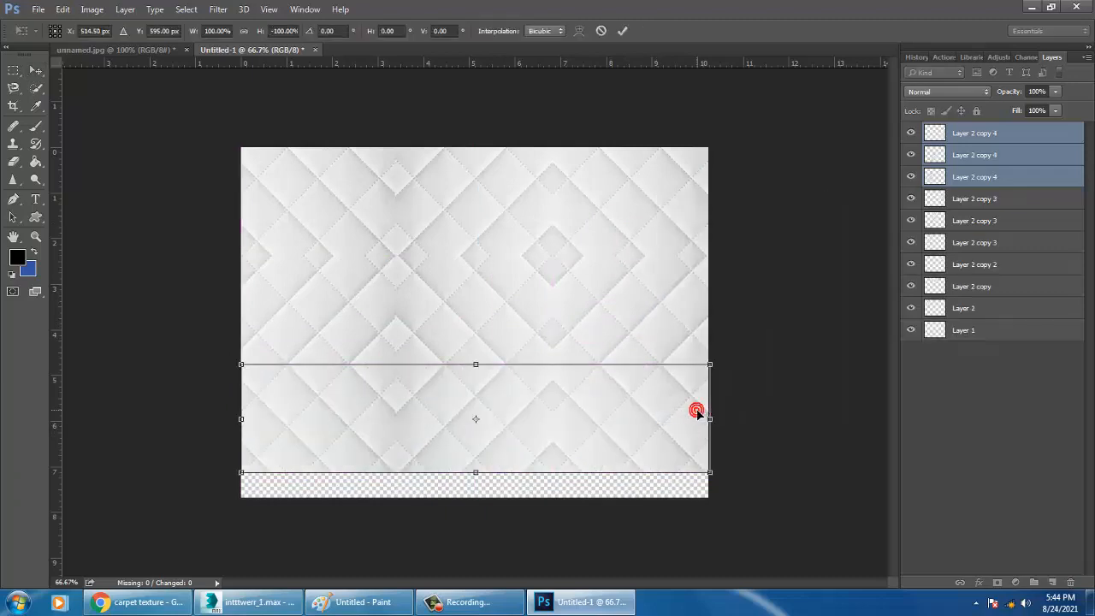
key(Return)
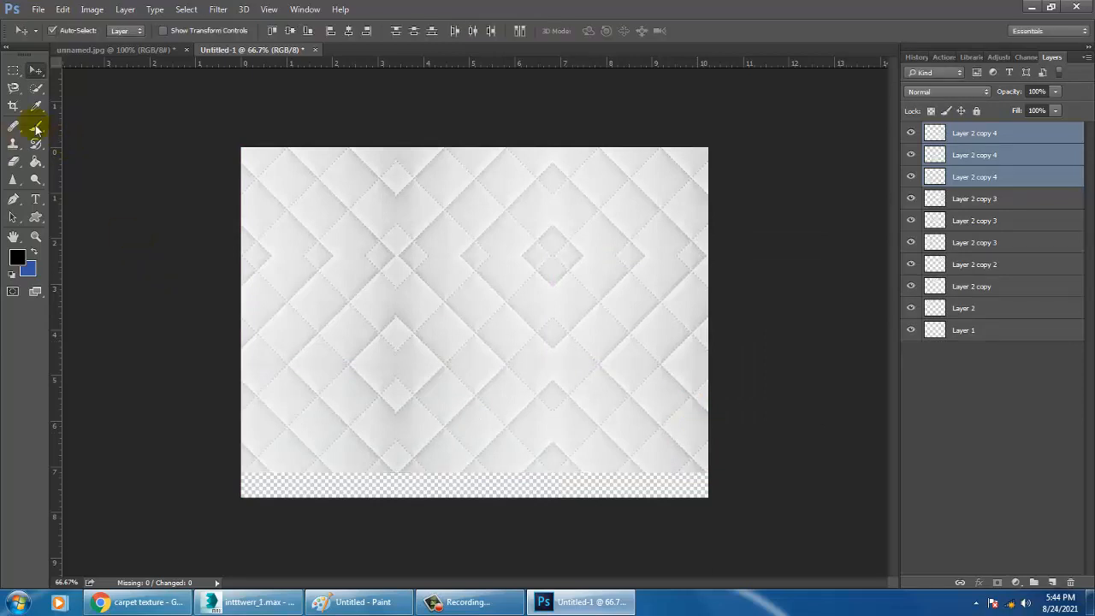
Crop off the empty transparent strip along the lower edge of the canvas
click(13, 106)
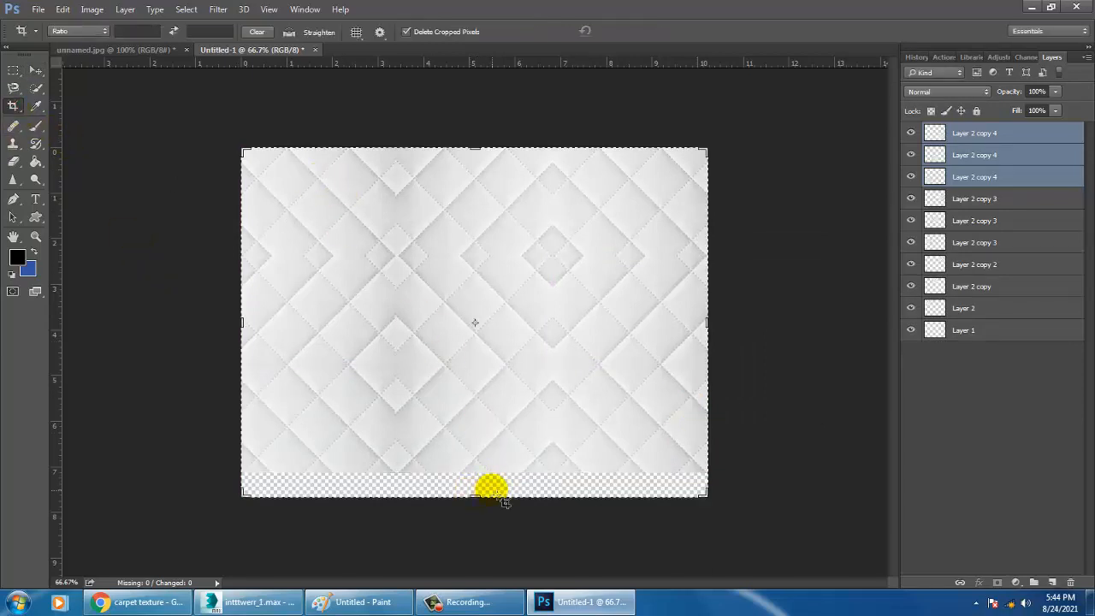
drag(480, 499, 472, 482)
key(Return)
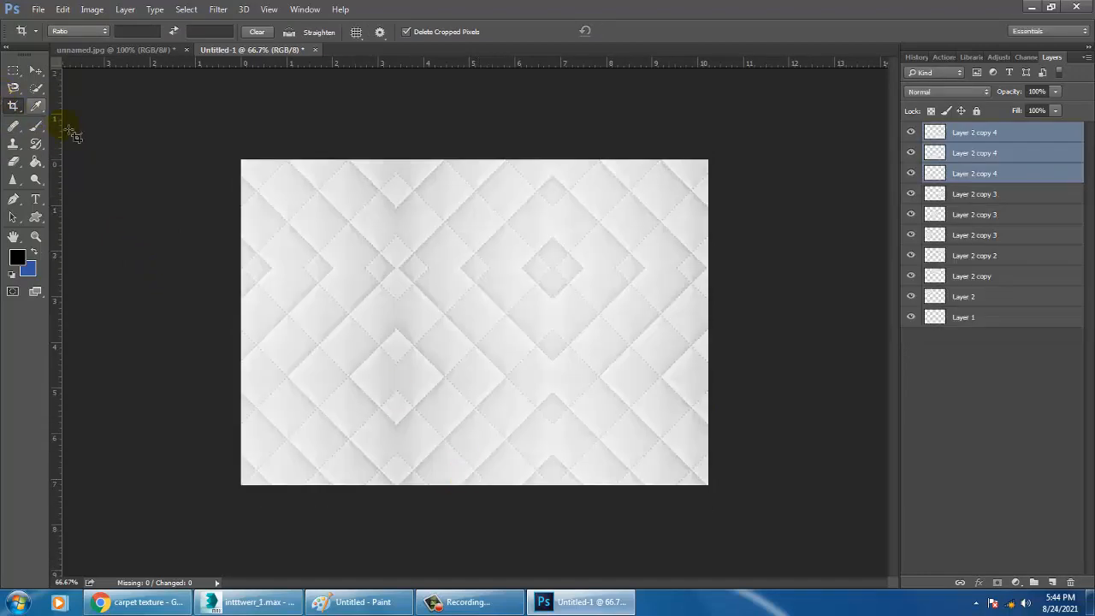
Save the tiled texture as a JPEG named matte in the texture folder of the inttttee project
click(38, 9)
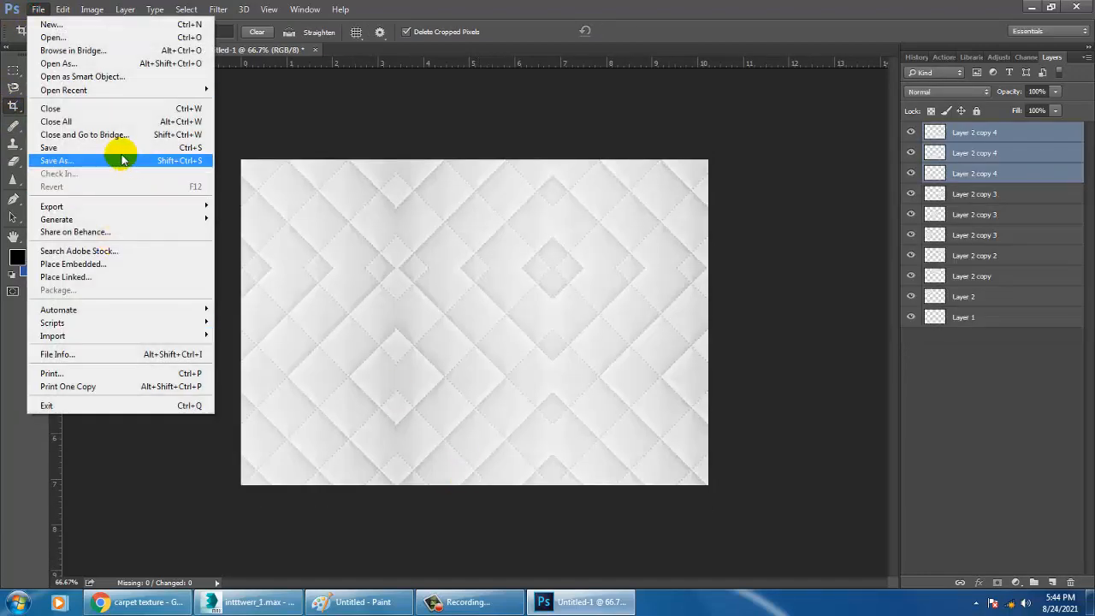
click(122, 158)
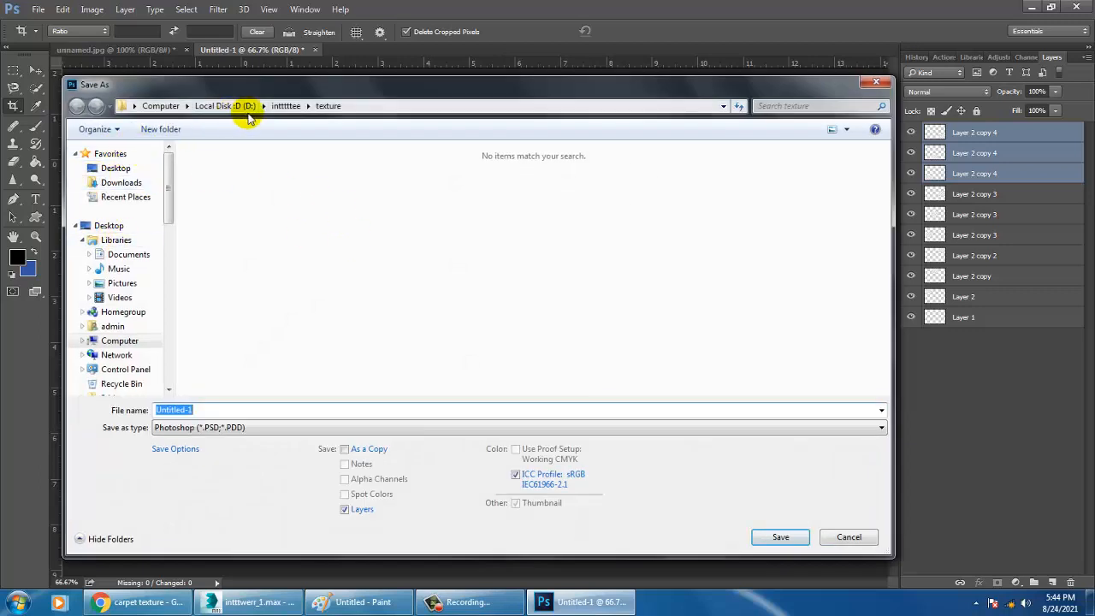
click(281, 108)
double_click(231, 195)
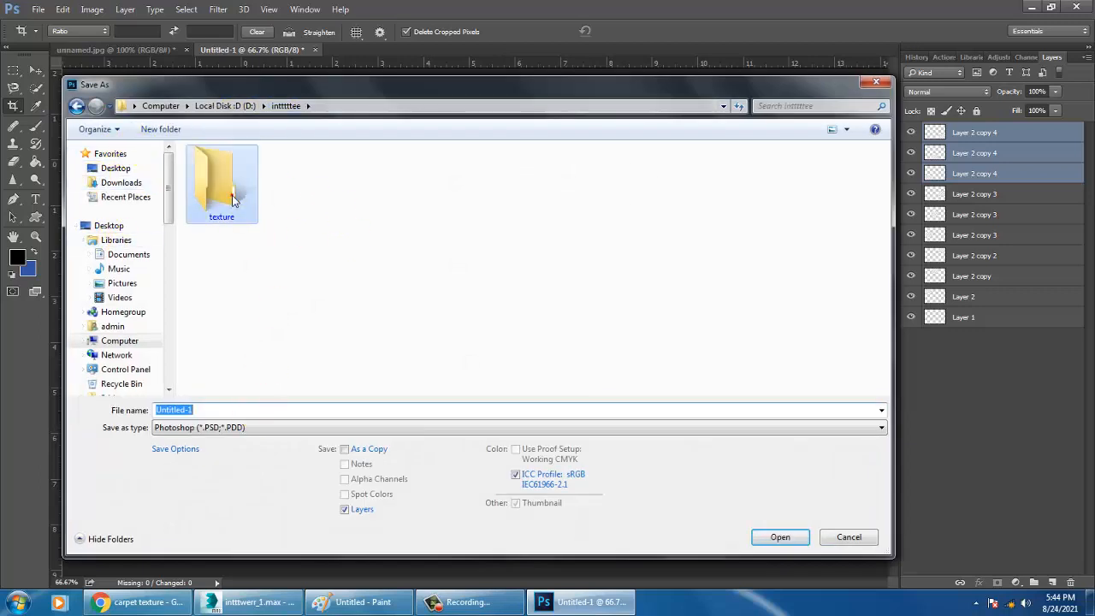
click(218, 410)
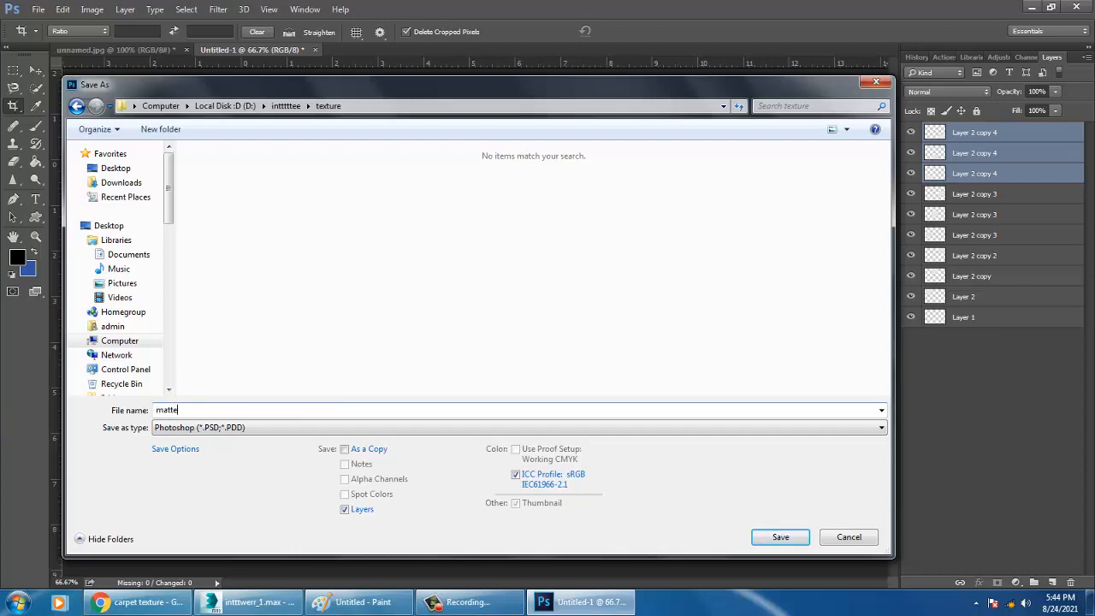
key(Tab)
key(j)
key(Return)
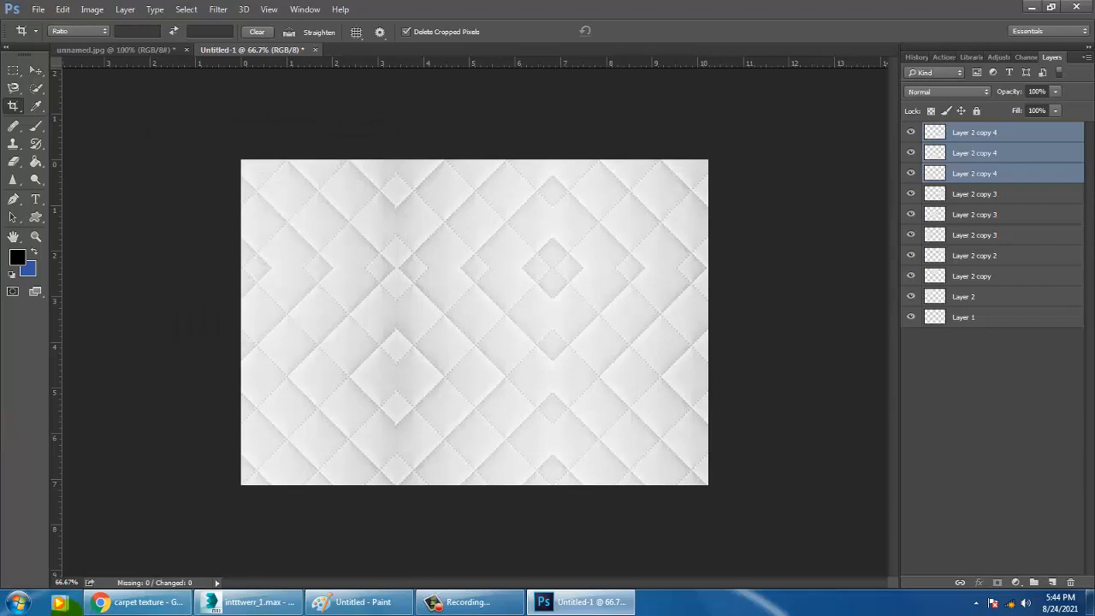
Switch to 3ds Max and replace the mattress material's diffuse bitmap with matte.jpg from the texture folder
click(248, 602)
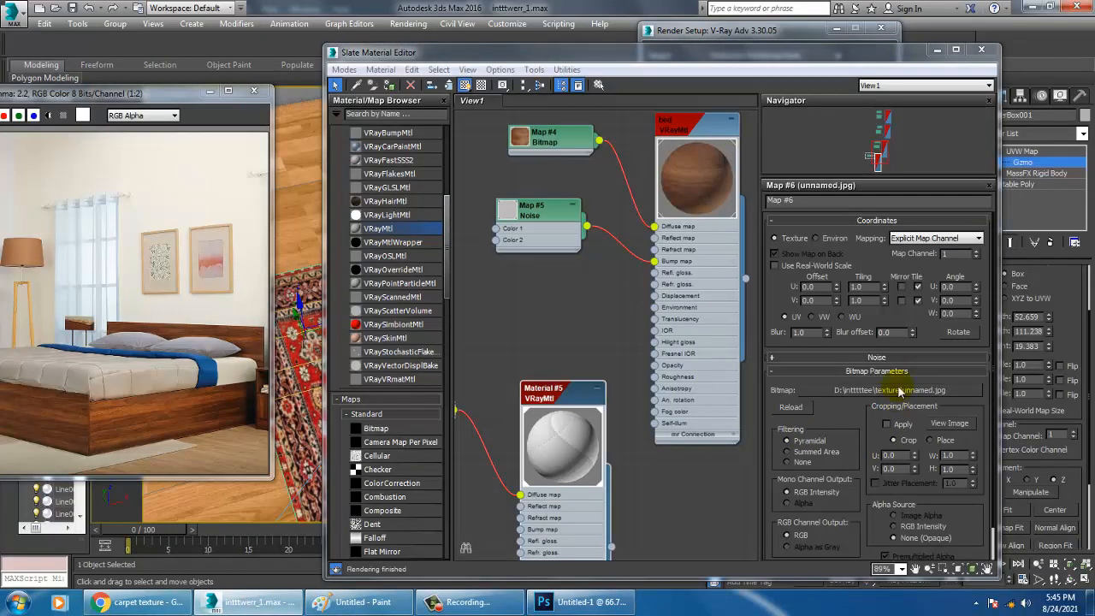
click(900, 391)
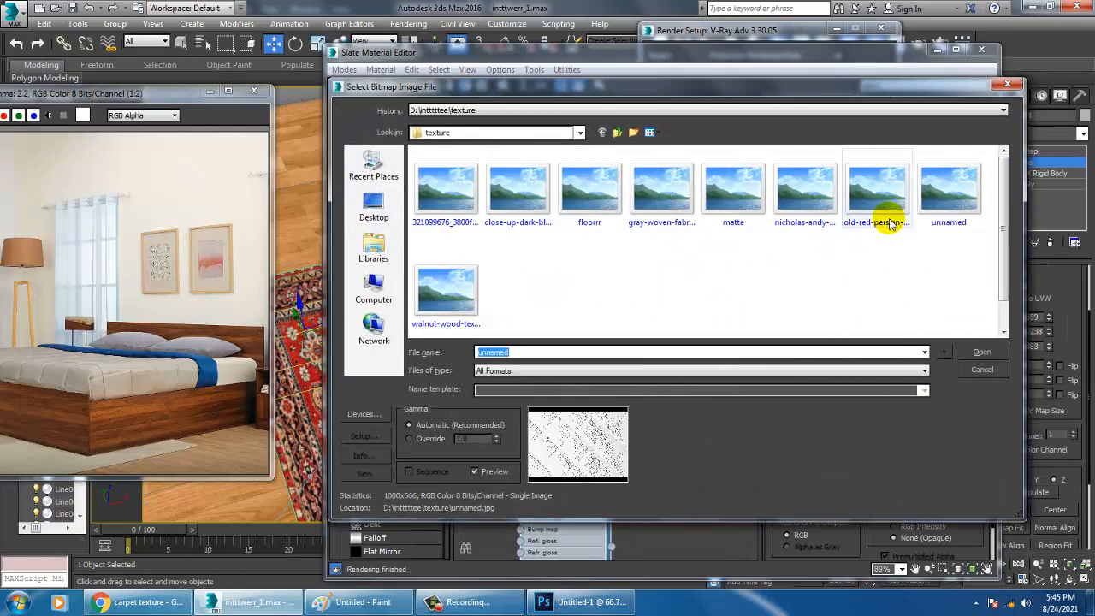
double_click(727, 187)
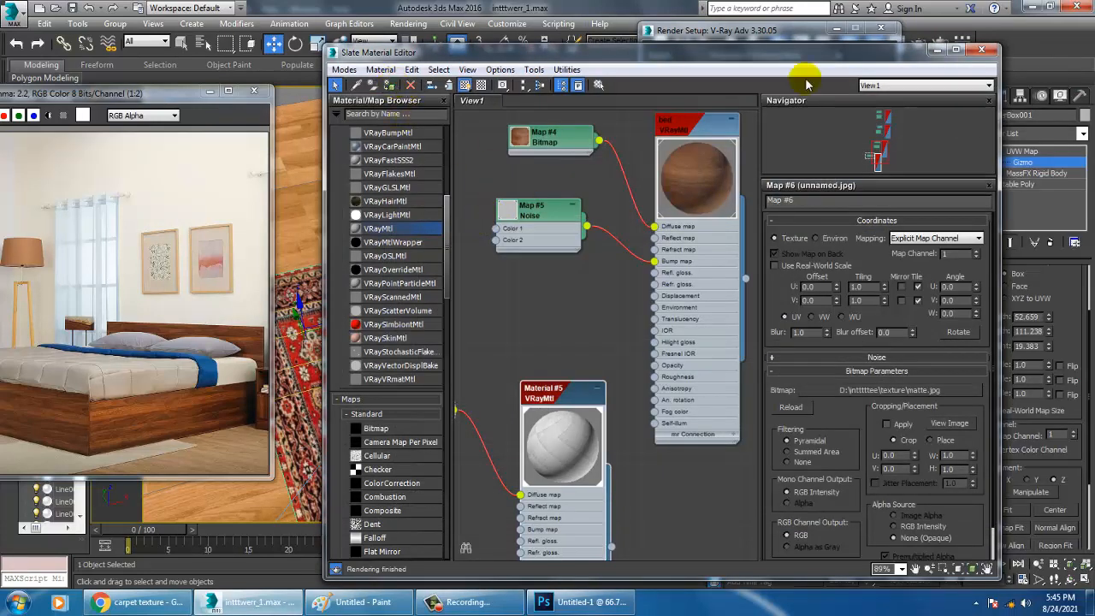
click(938, 52)
alt+middle_drag(404, 296, 889, 291)
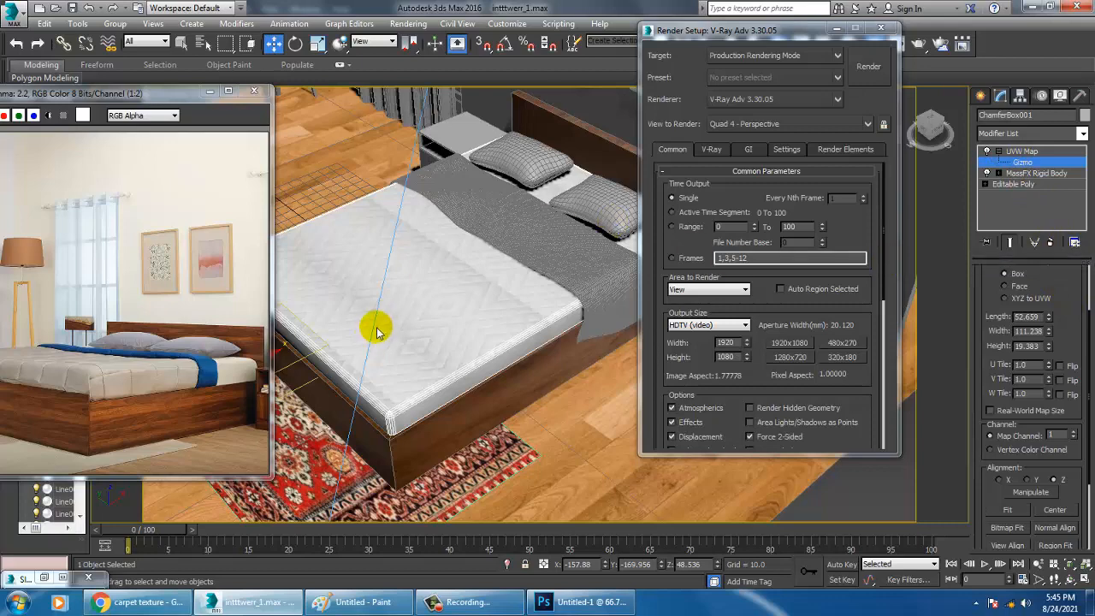
key(m)
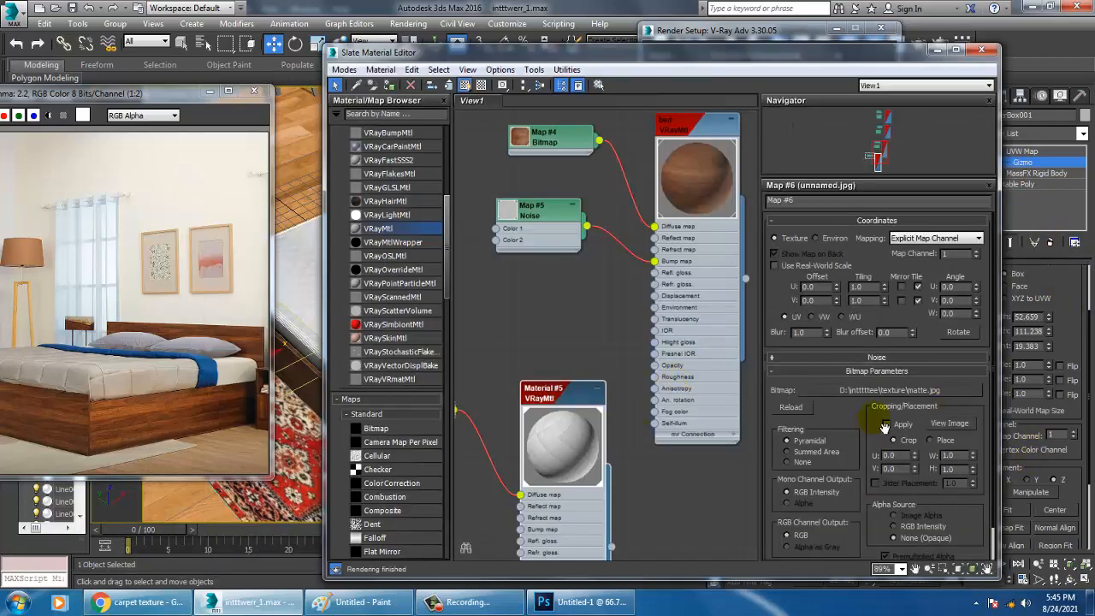
double_click(573, 394)
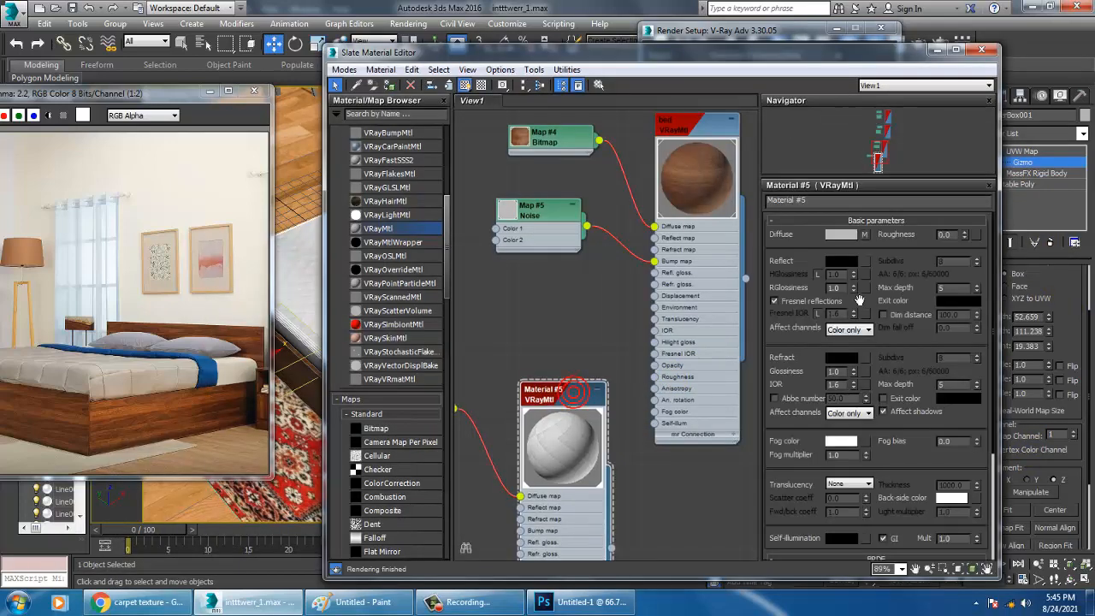
click(864, 236)
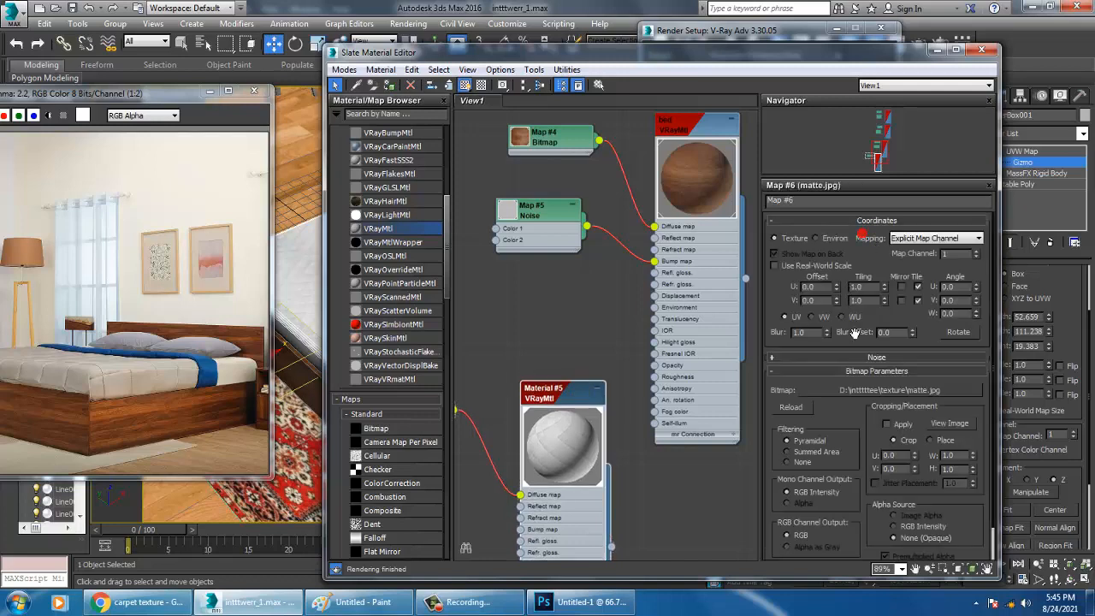
click(938, 51)
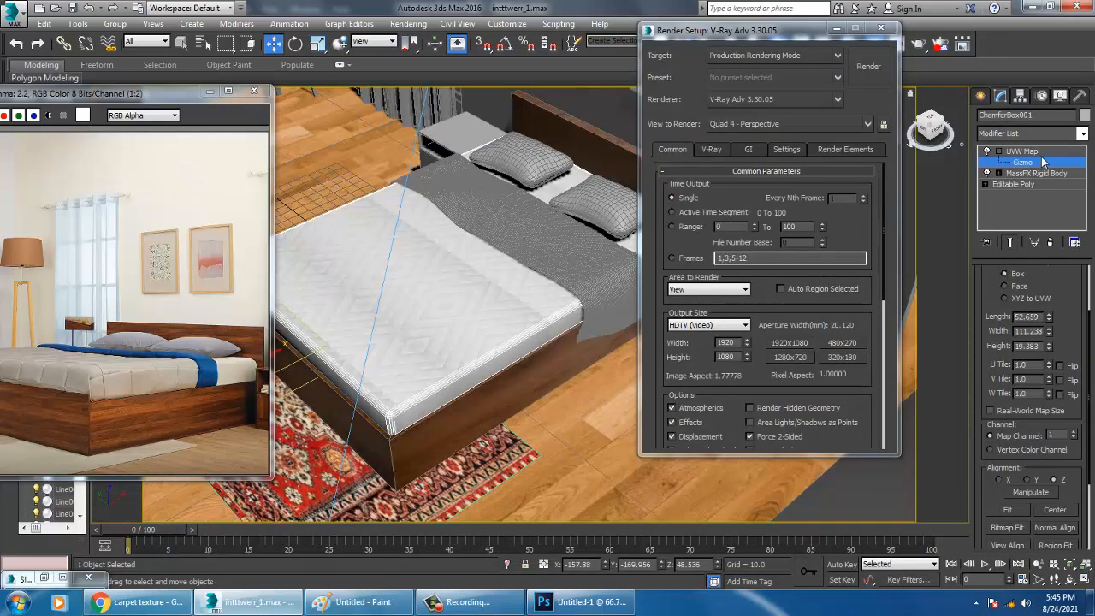
Delete the mattress's UVW Map modifier and apply a new one with Box mapping
click(1042, 162)
click(1050, 243)
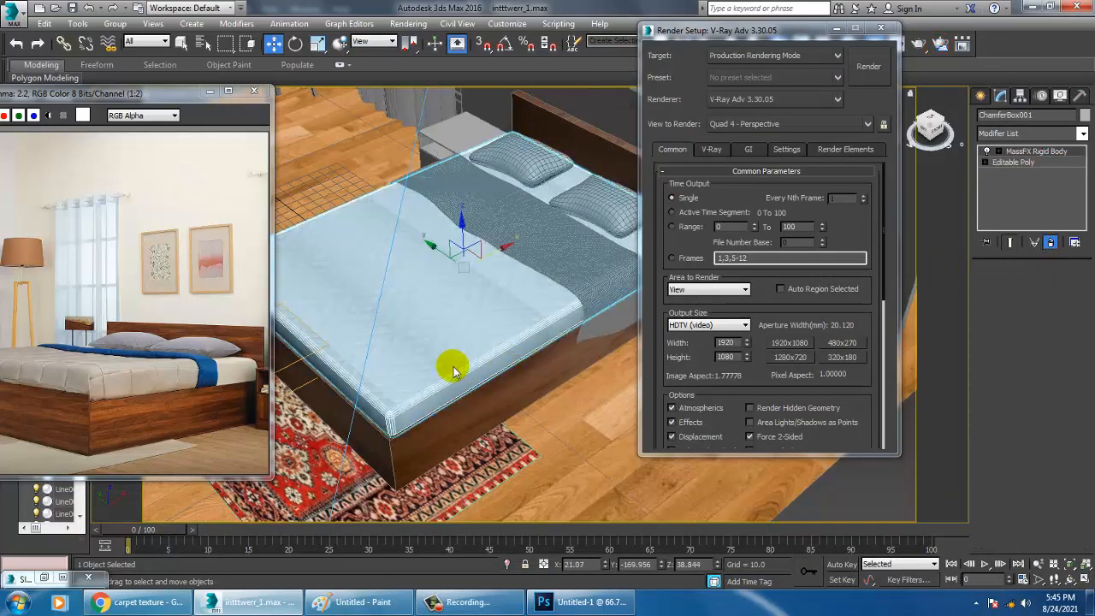
alt+middle_drag(500, 349, 545, 319)
scroll(516, 313, up, 4)
scroll(523, 320, down, 4)
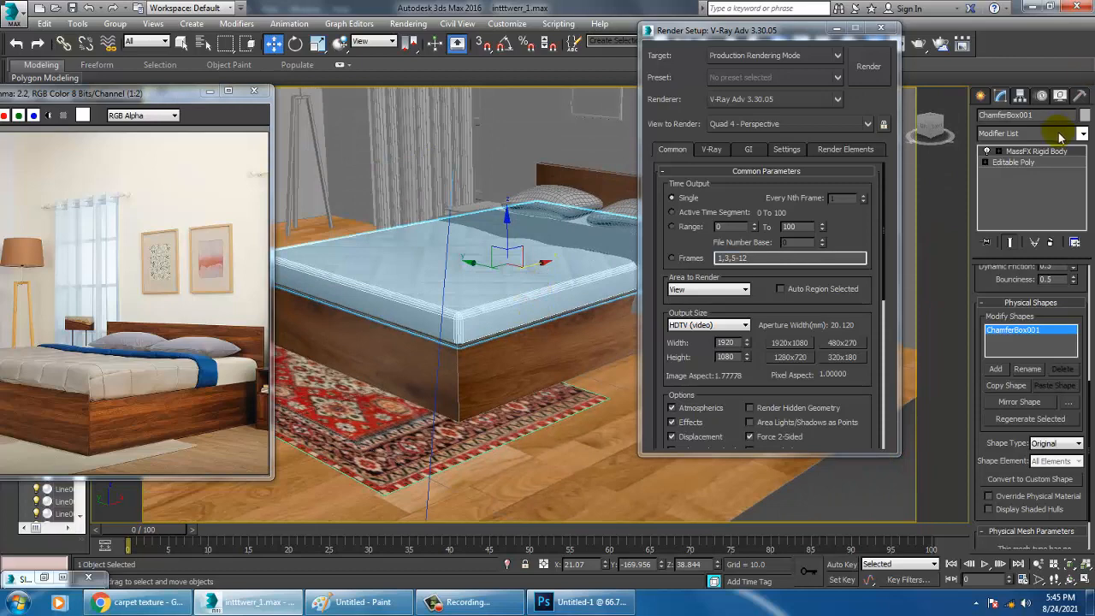
click(1031, 134)
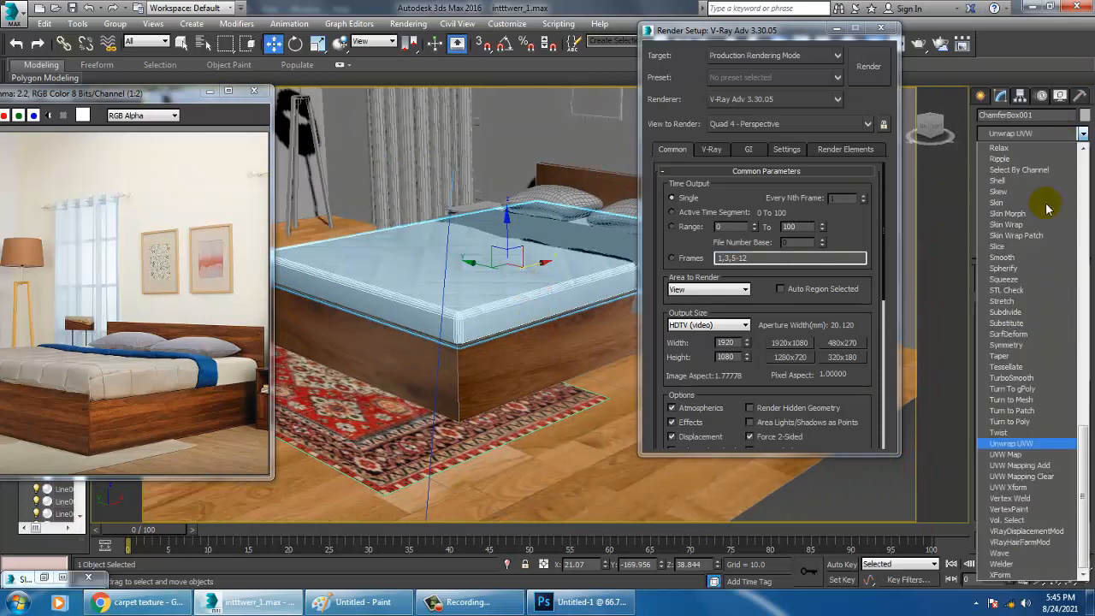
click(1023, 453)
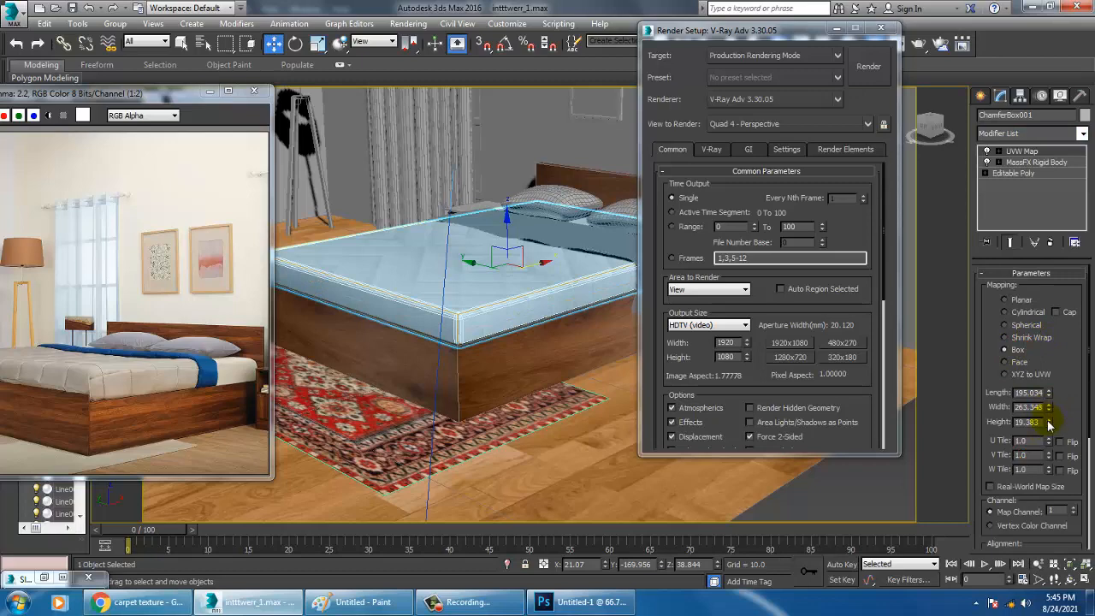
Increase the height of the mattress's box mapping to about 114.9 and minimize the Render Setup window
drag(1049, 425, 1035, 84)
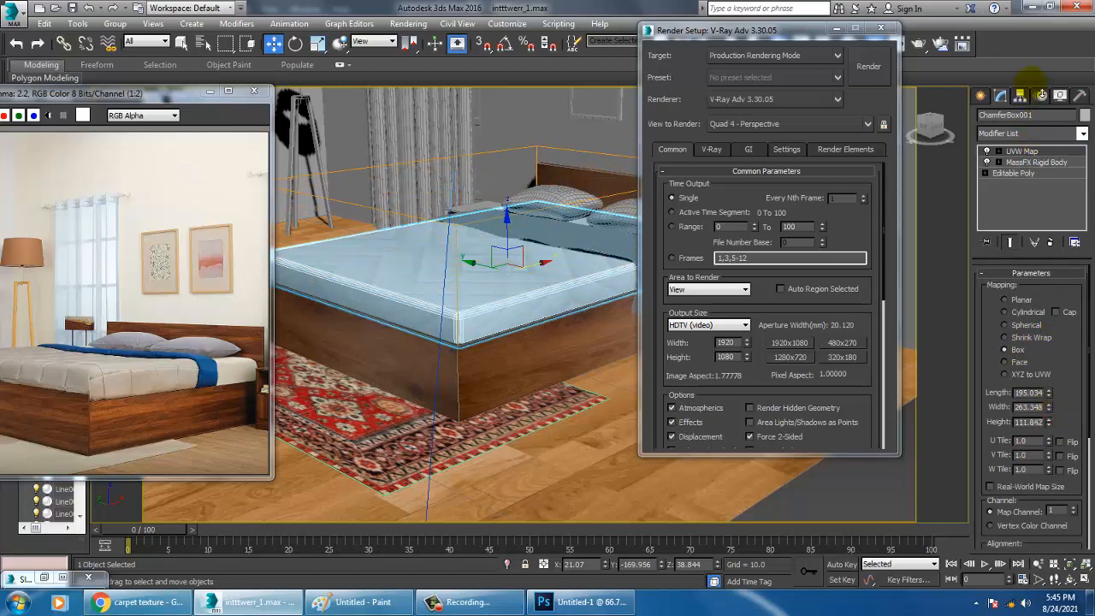
click(837, 28)
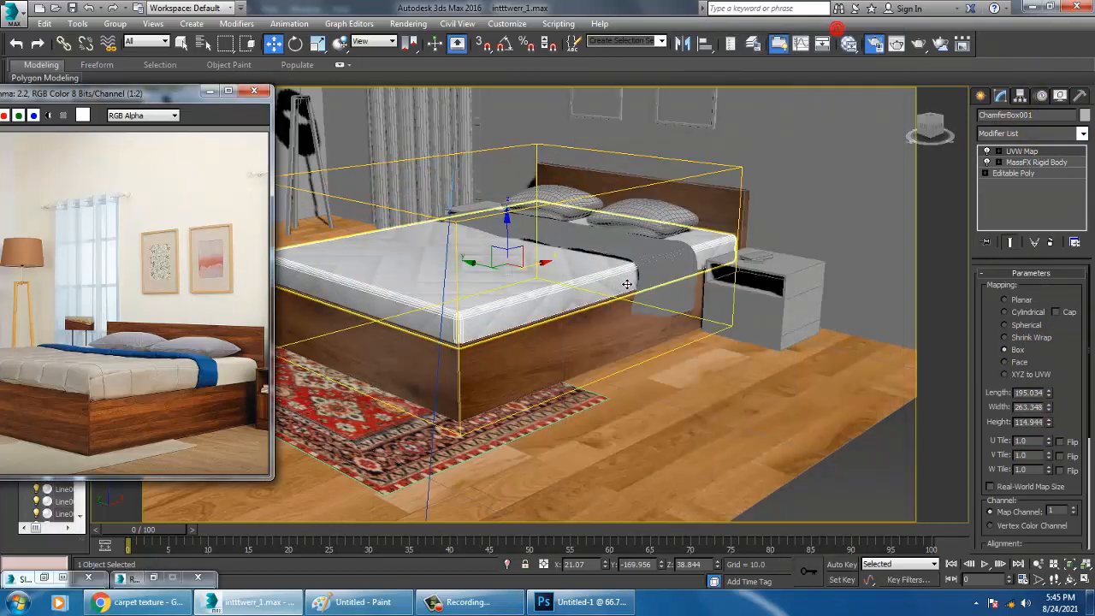
alt+middle_drag(628, 284, 639, 335)
scroll(642, 344, up, 4)
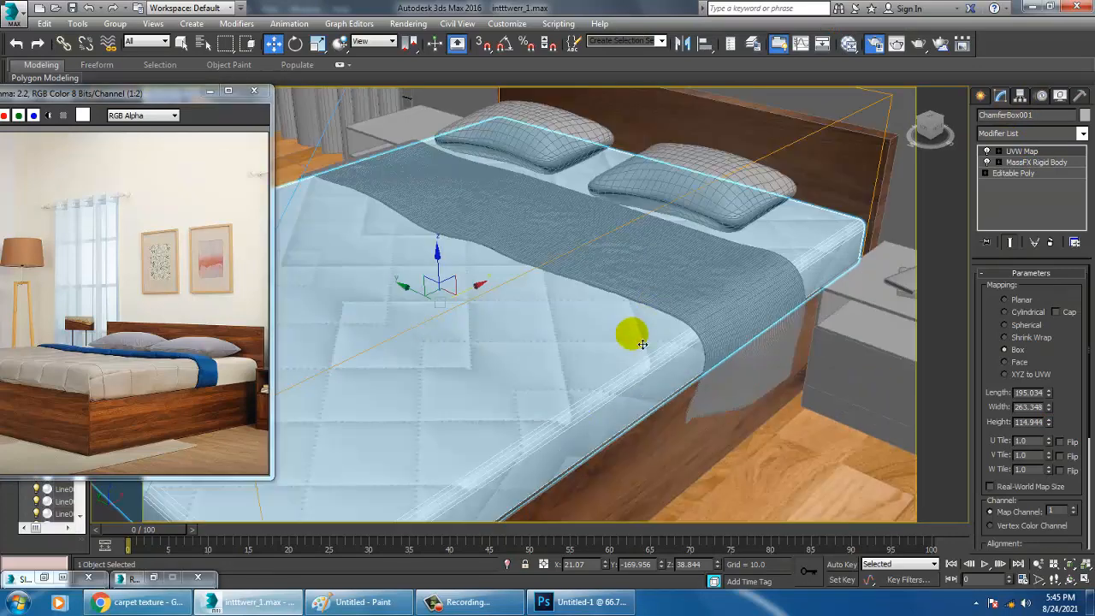
scroll(643, 344, down, 3)
Select the throw blanket lying across the bed and open the parameters of the mattress material, Material #5
click(660, 433)
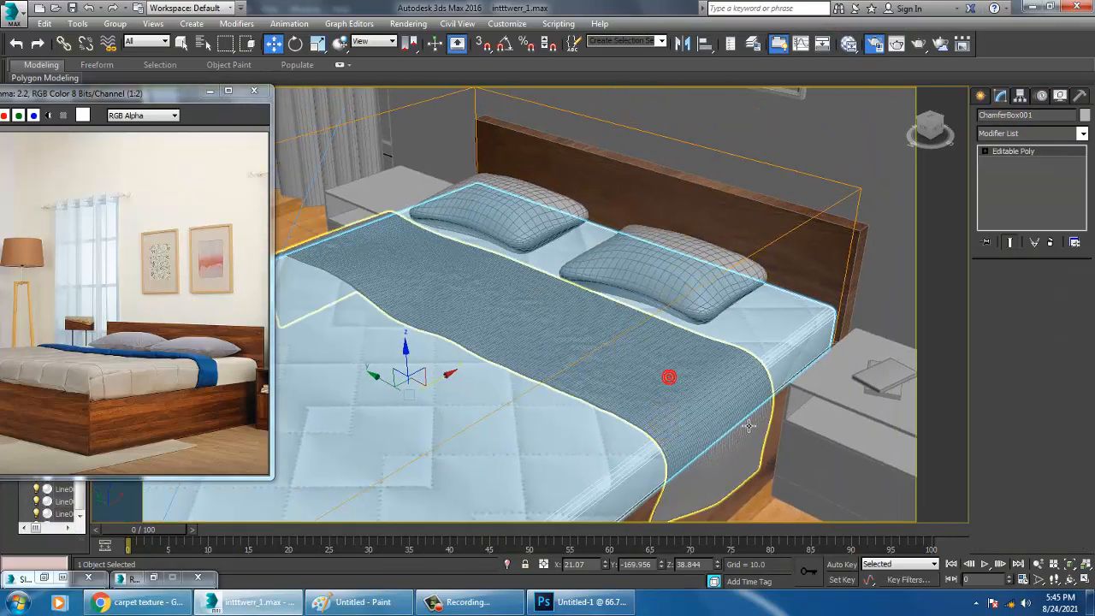
click(748, 371)
middle_drag(710, 369, 694, 363)
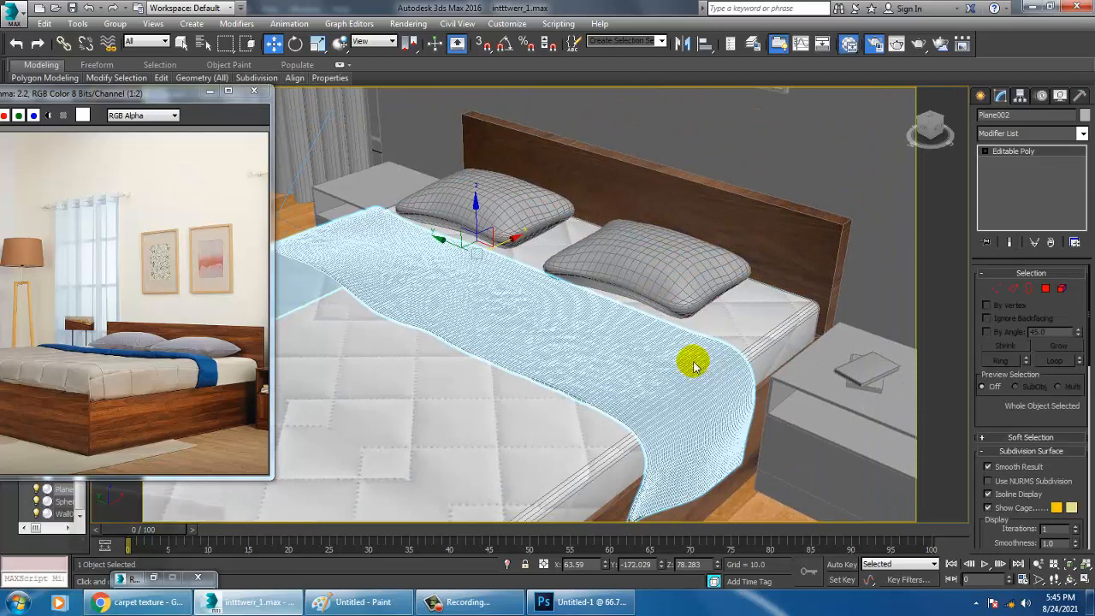
key(m)
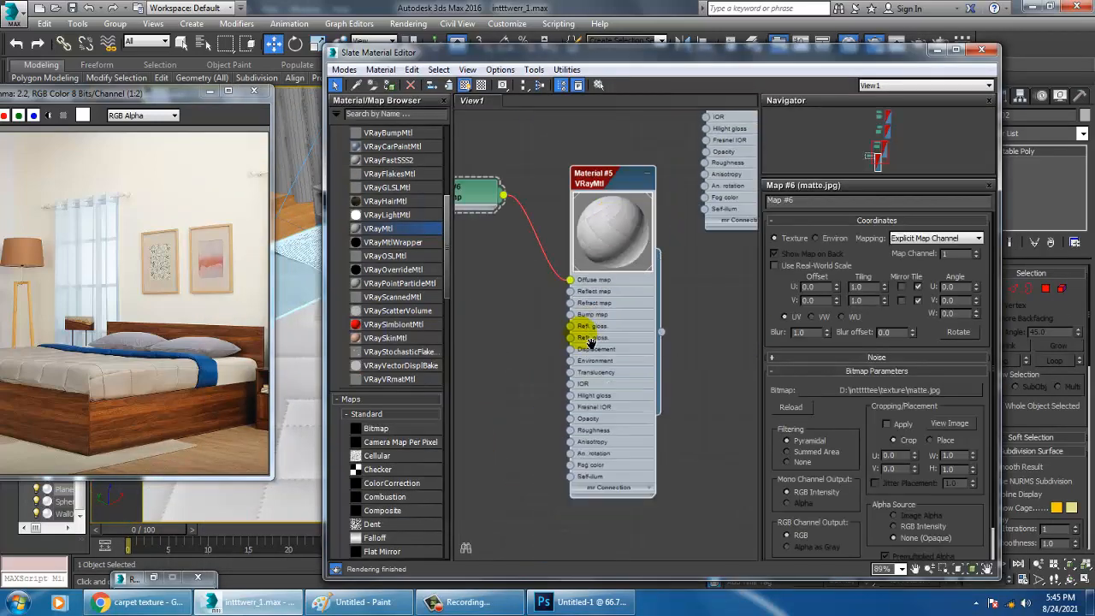
middle_drag(591, 342, 596, 368)
double_click(630, 198)
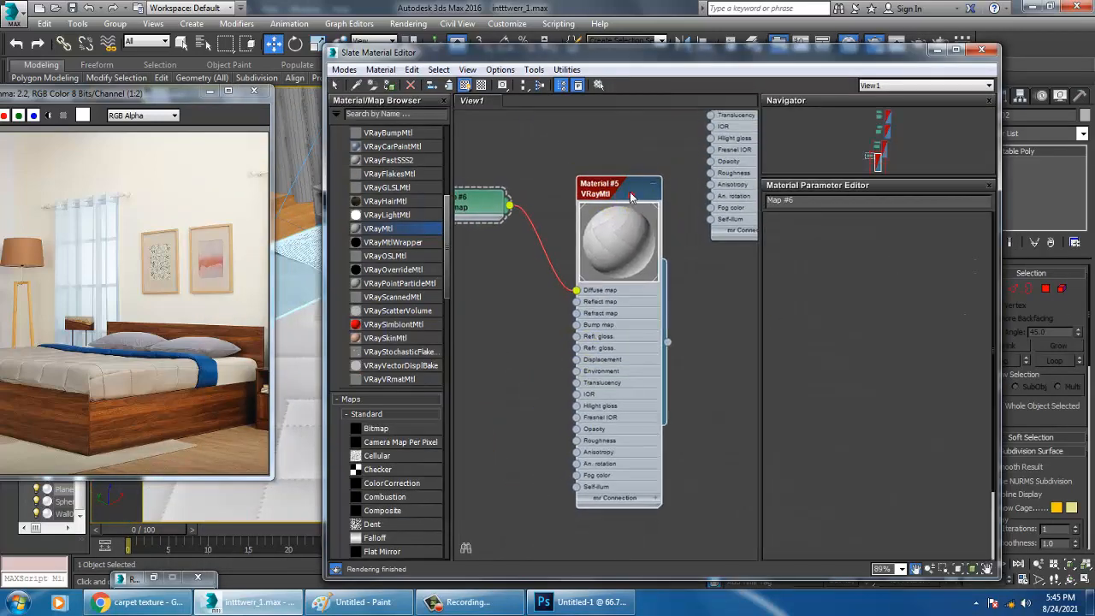
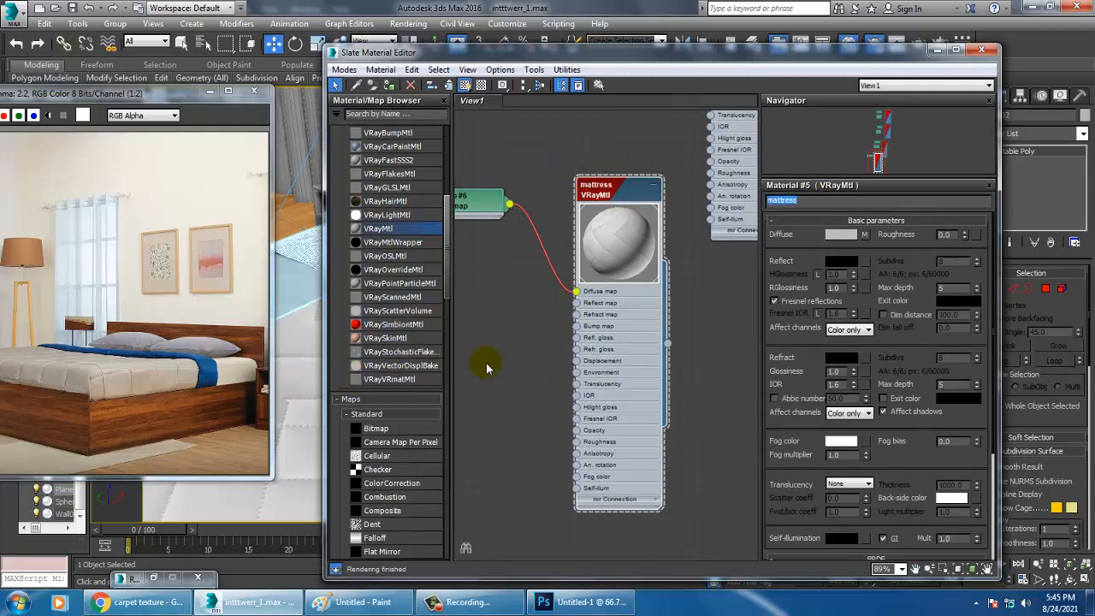
Add a new VRayMtl below the mattress material and give its diffuse channel a Bitmap map
middle_drag(690, 434, 695, 304)
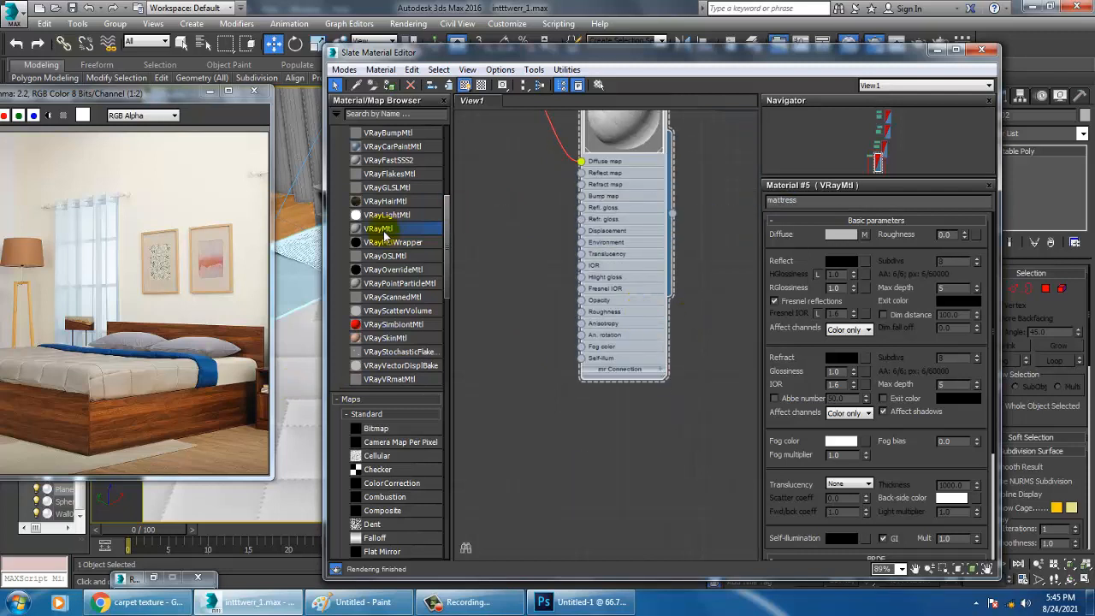
drag(622, 404, 634, 423)
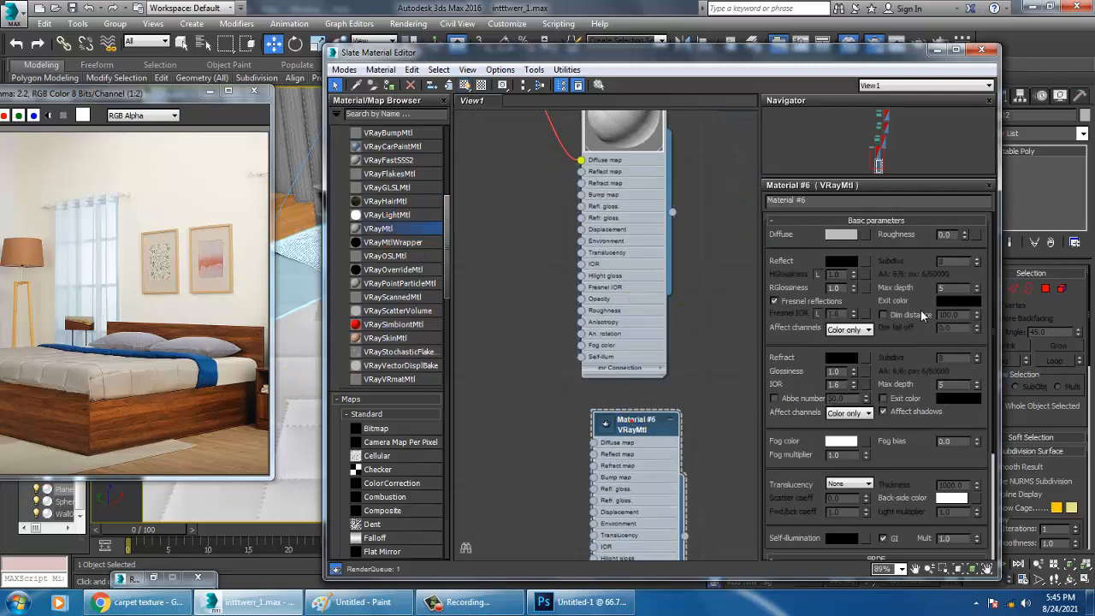
click(867, 236)
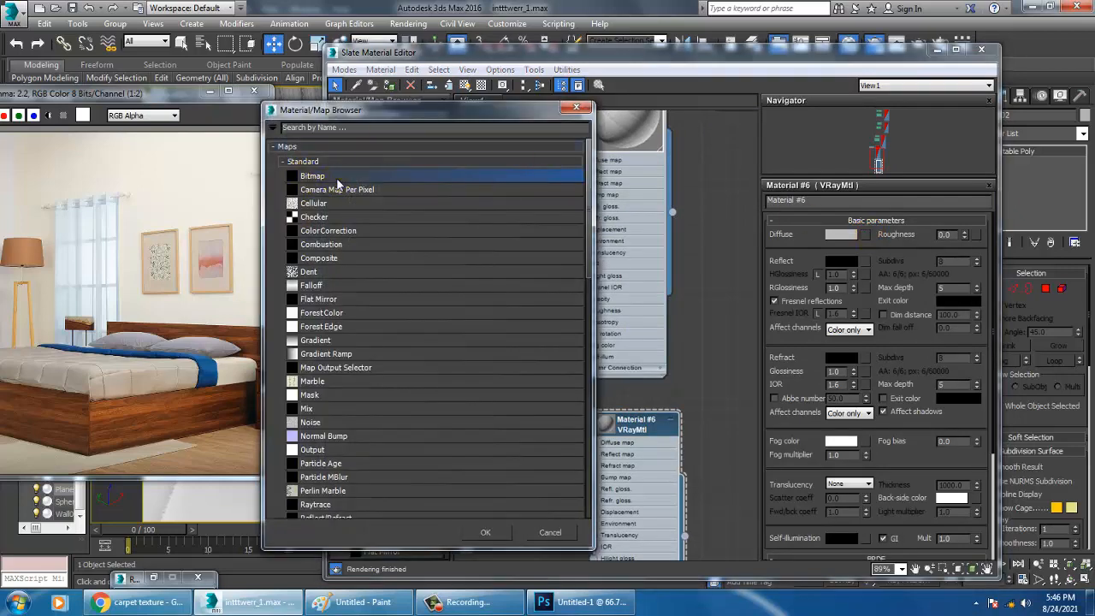
double_click(337, 177)
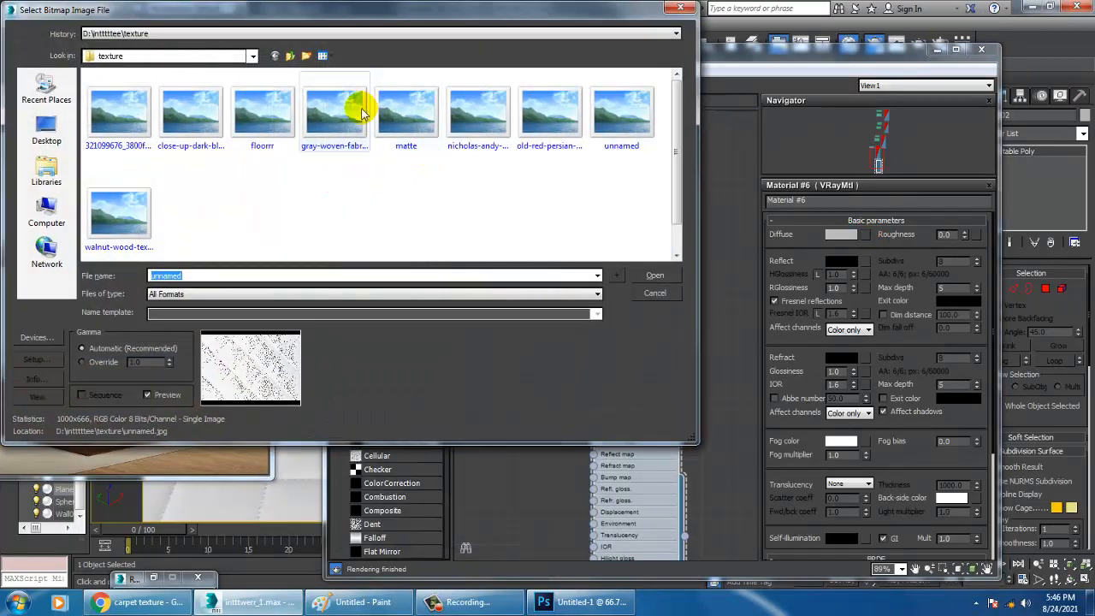
Load close-up-dark-blue-fabric-texture-free-photo.jpg as the diffuse bitmap, assign the material to the throw blanket and minimize the Slate Material Editor
click(403, 111)
click(518, 122)
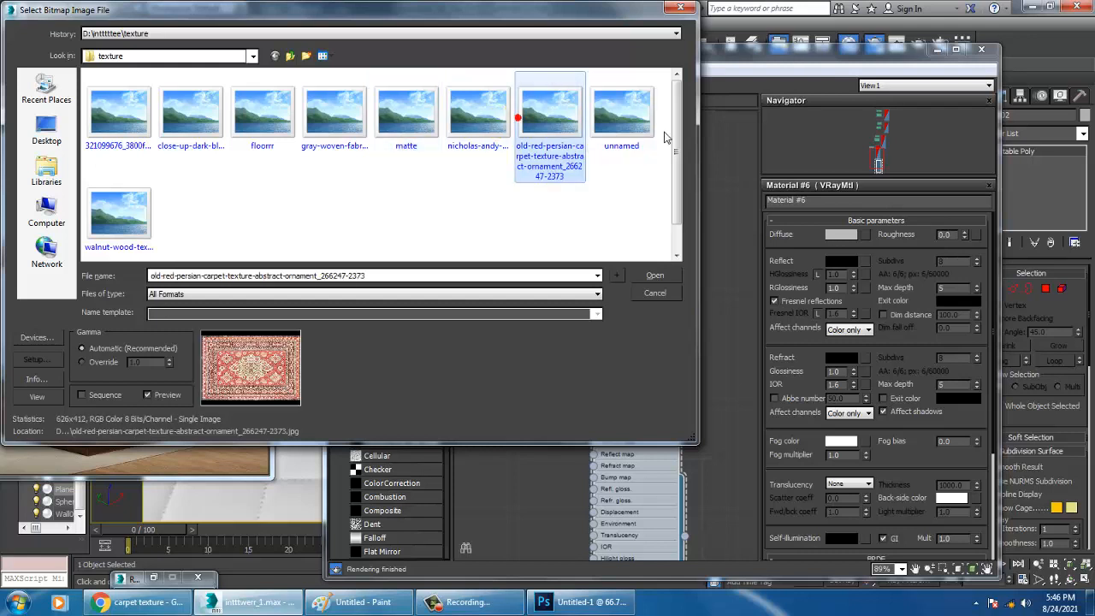
click(644, 121)
click(119, 225)
click(114, 111)
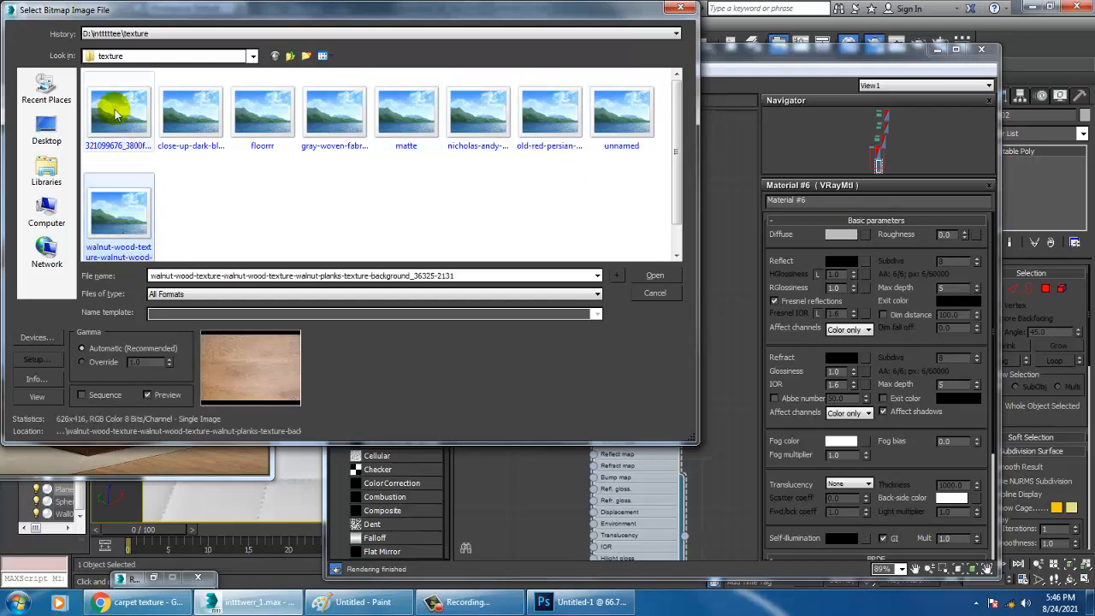
click(191, 111)
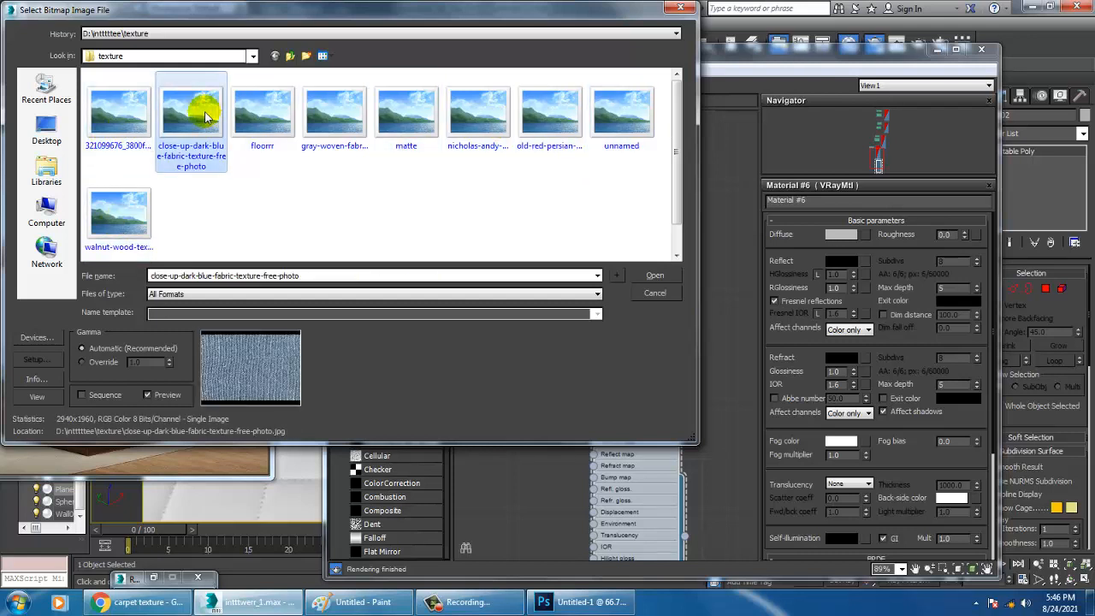
double_click(191, 112)
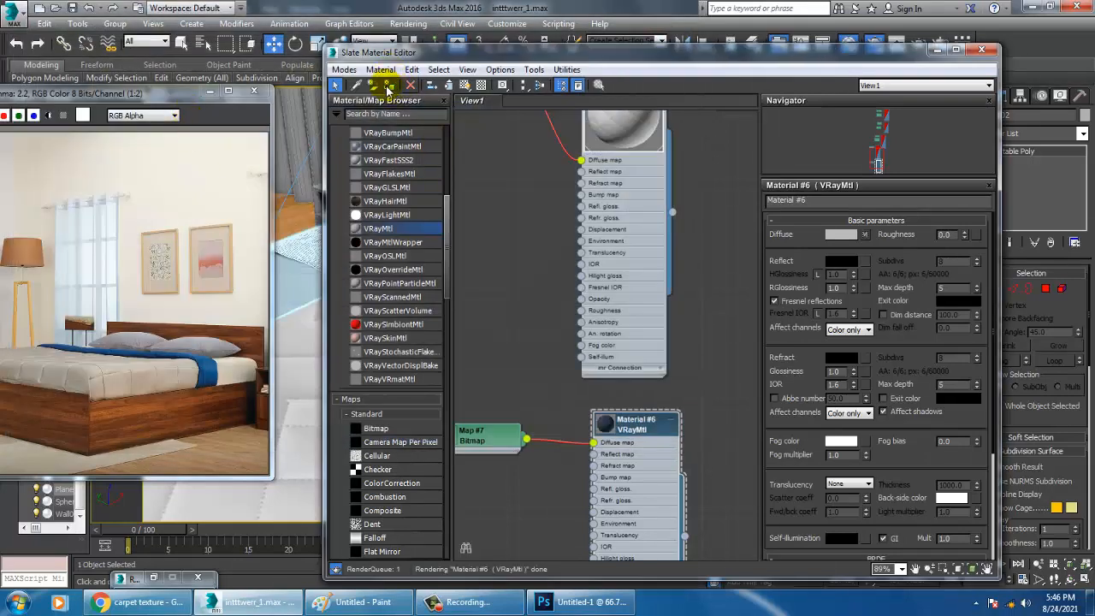
click(932, 49)
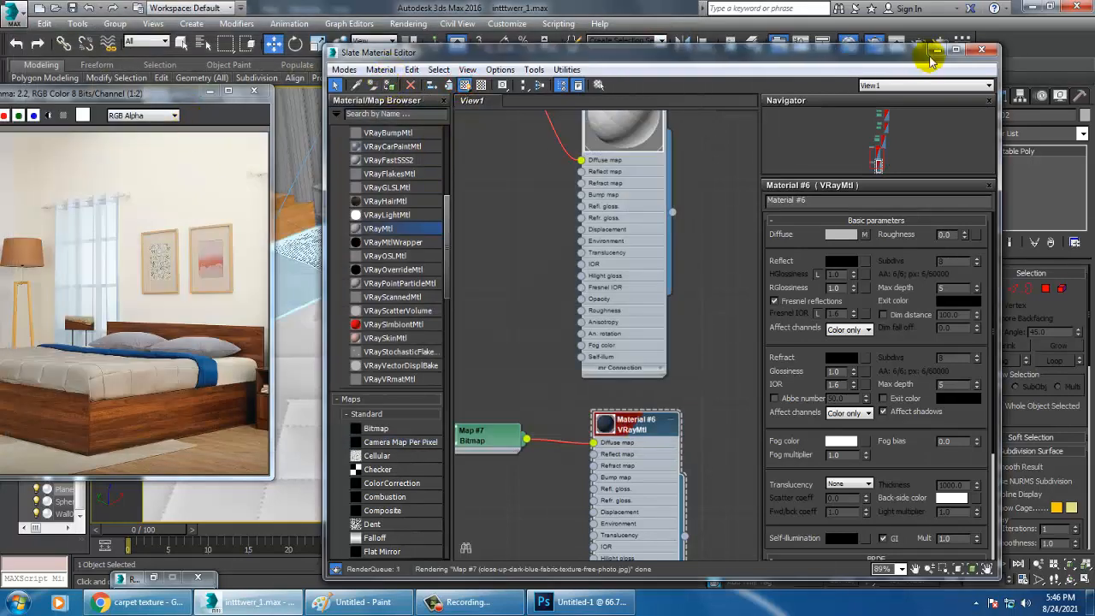
Apply a UVW Map modifier with Box mapping to the throw blanket and deselect it
click(1043, 135)
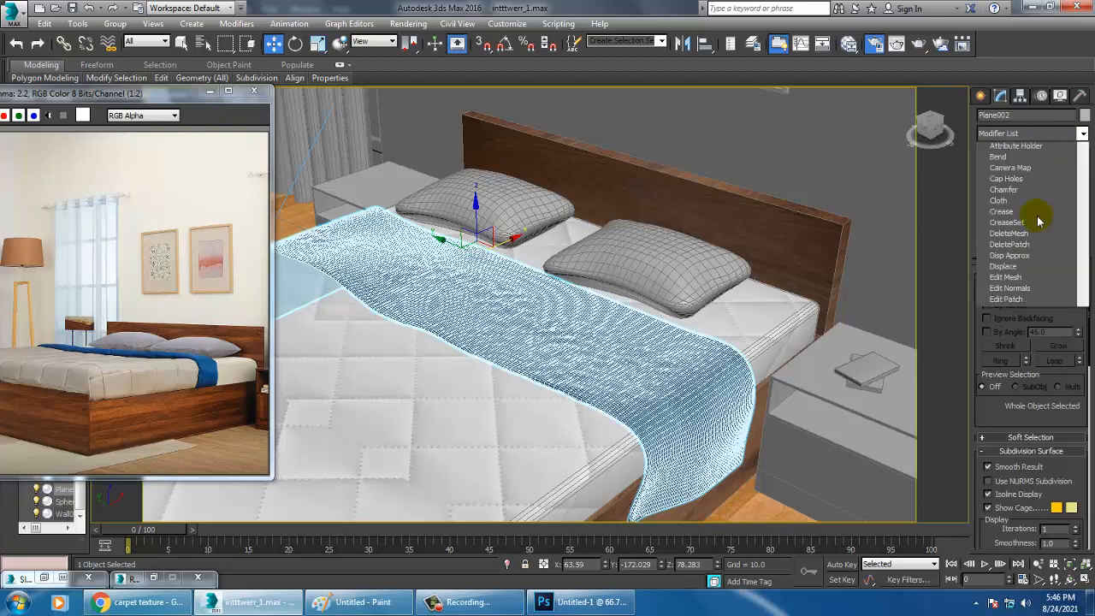
scroll(1037, 257, down, 15)
click(1026, 456)
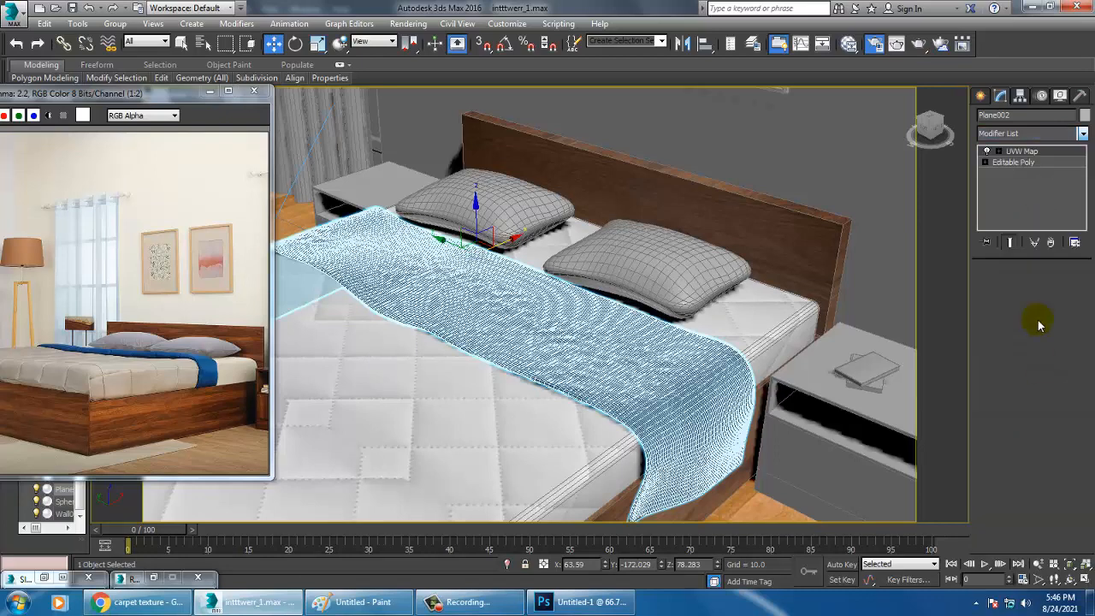
click(1006, 350)
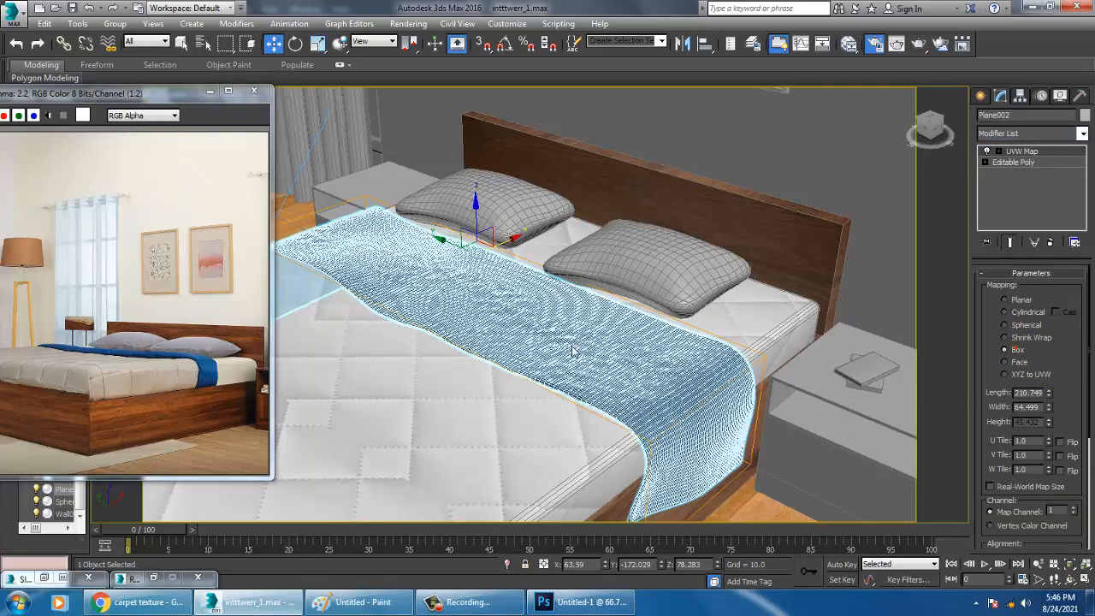
scroll(594, 310, down, 10)
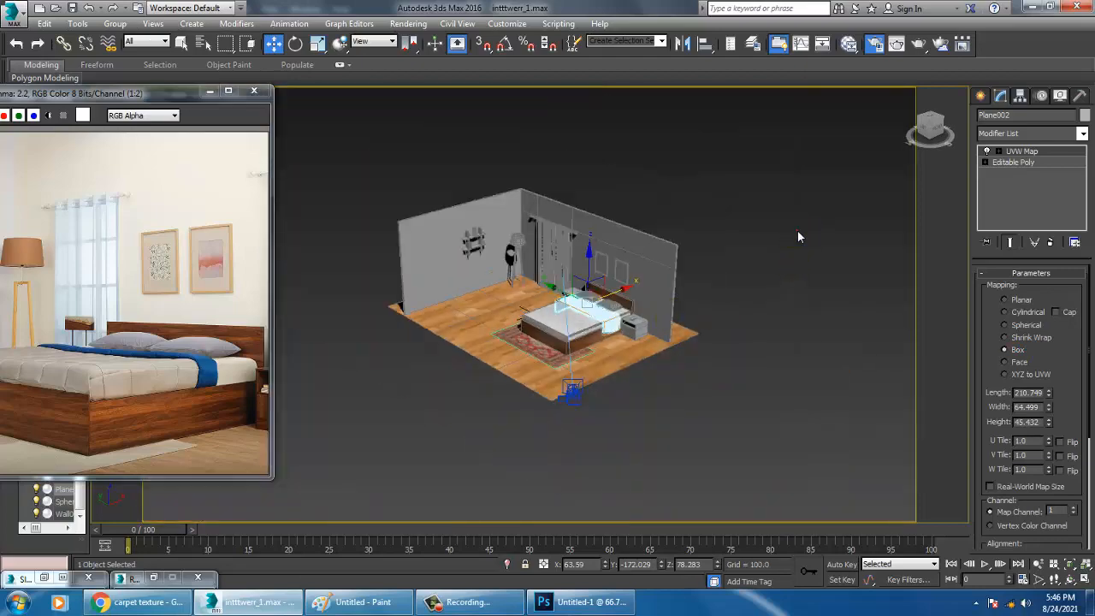
click(797, 233)
scroll(630, 390, up, 10)
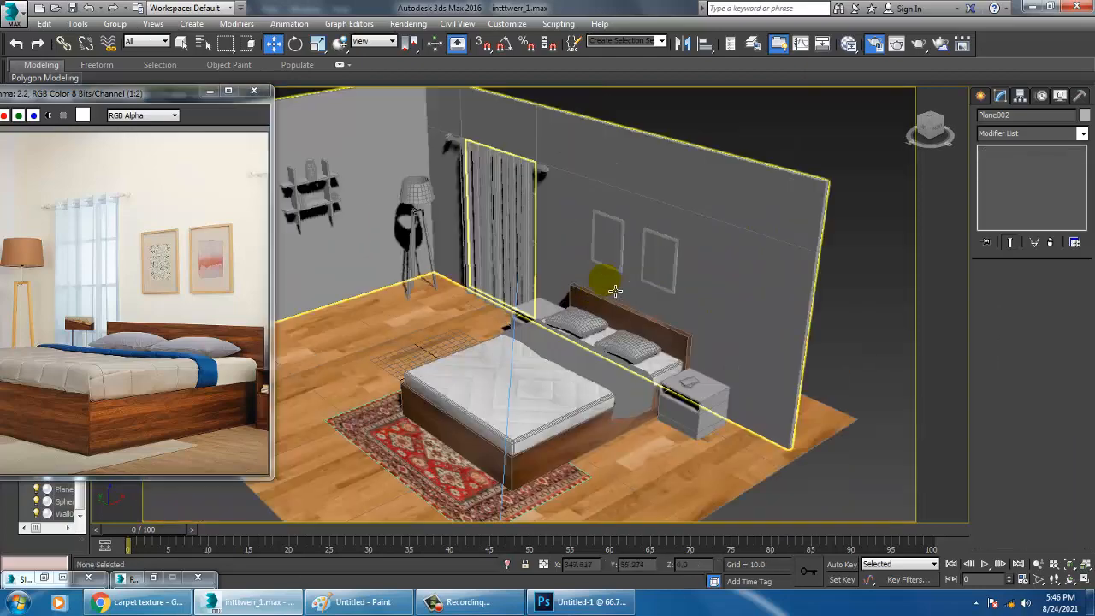
scroll(640, 354, up, 8)
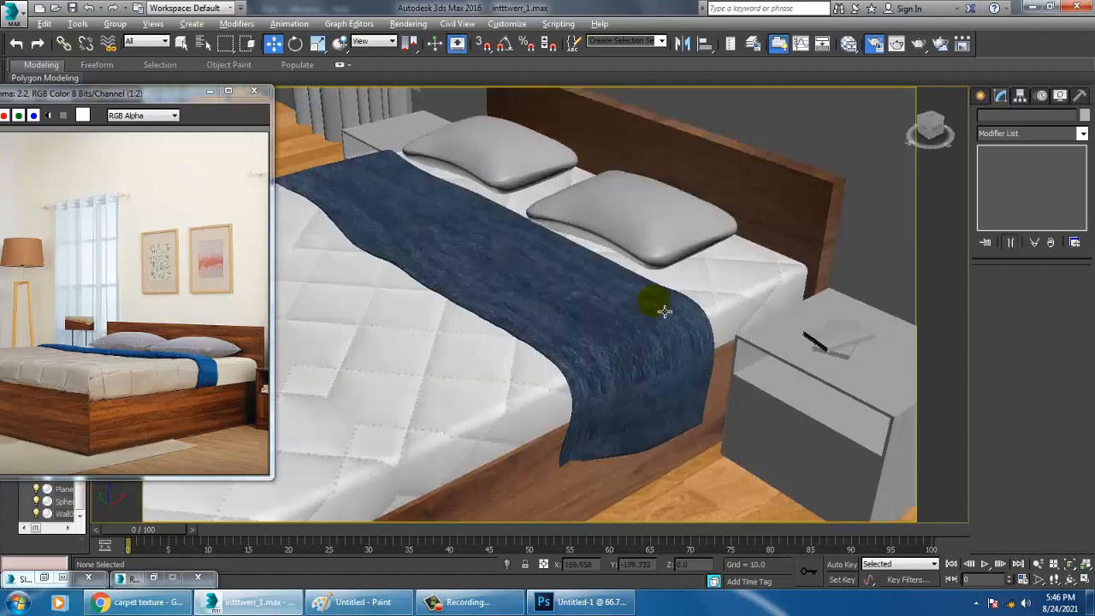
Increase the throw blanket's box mapping to a width of about 163.8 and a height of about 255.3
alt+middle_drag(665, 311, 623, 343)
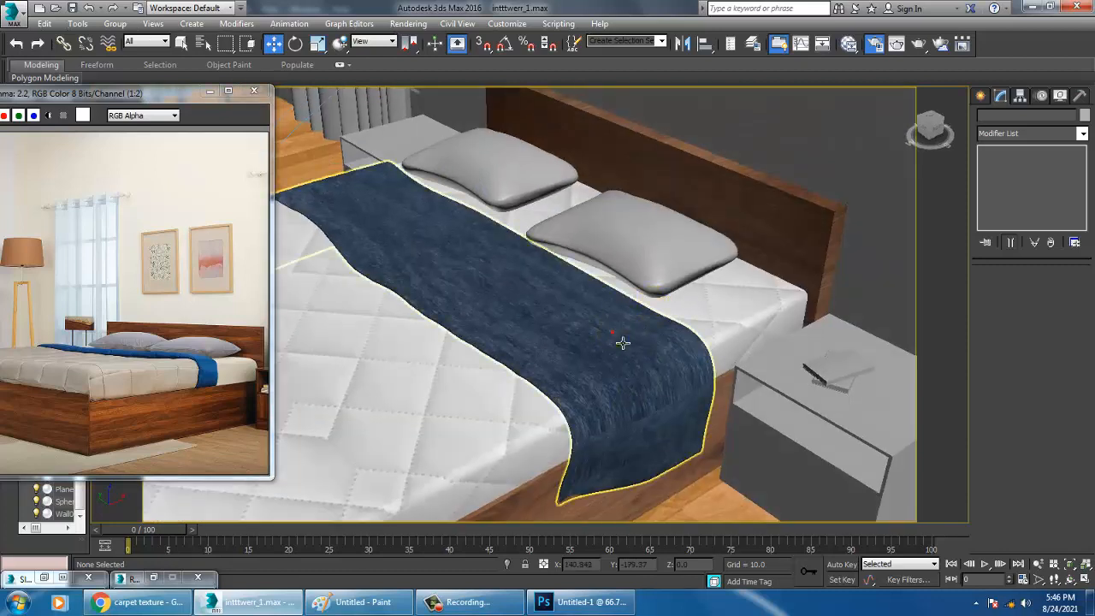
click(623, 344)
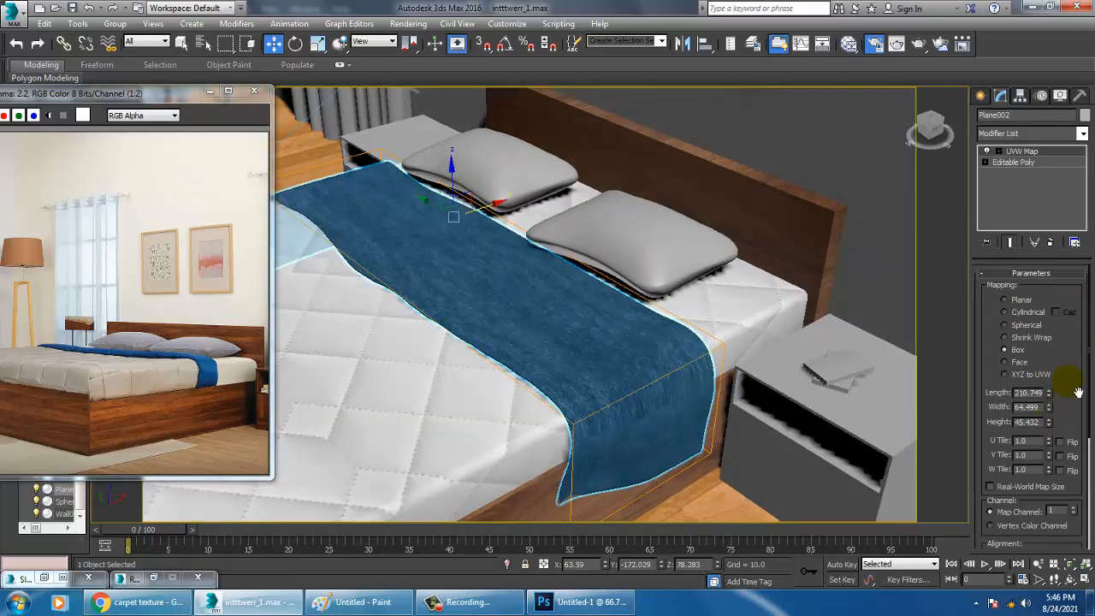
drag(1047, 377, 1000, 91)
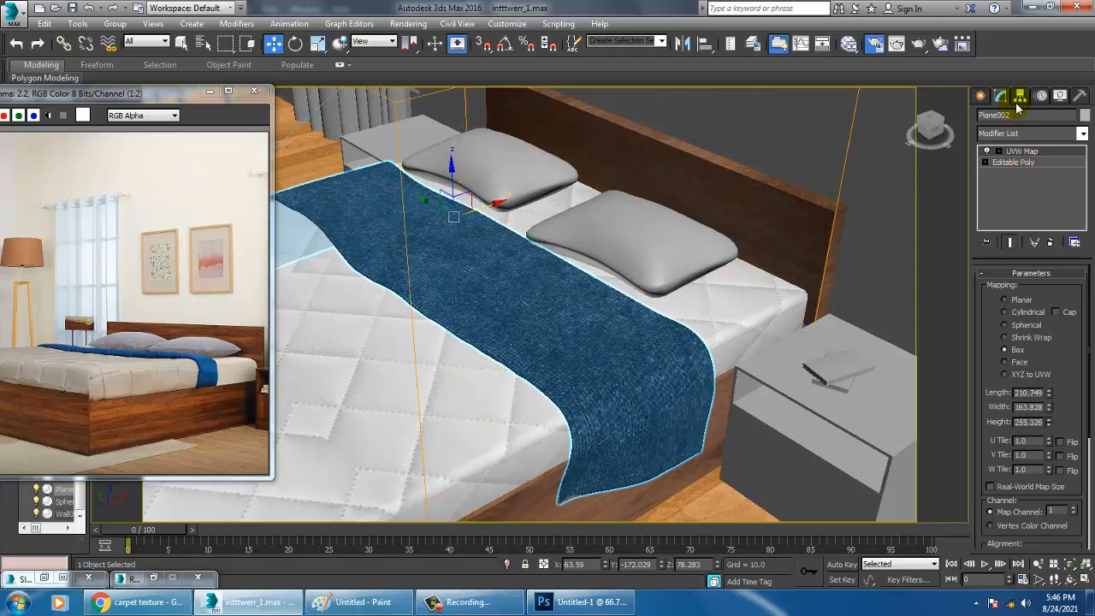
scroll(654, 428, down, 7)
click(817, 276)
Select the room's walls around the bed as the object for the next material
scroll(583, 436, up, 2)
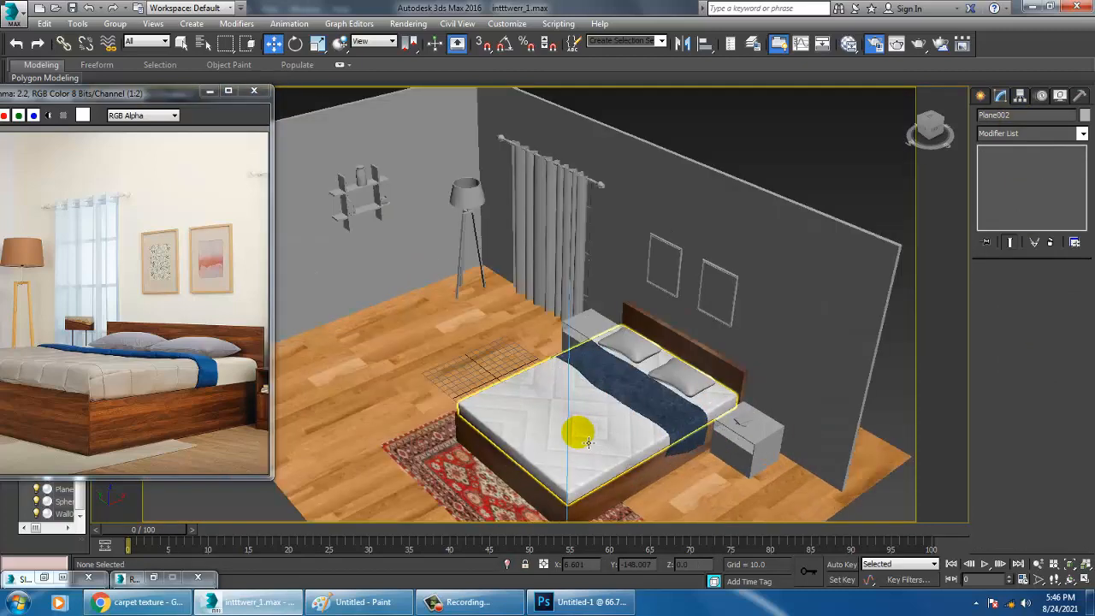
scroll(689, 408, down, 2)
scroll(661, 364, up, 2)
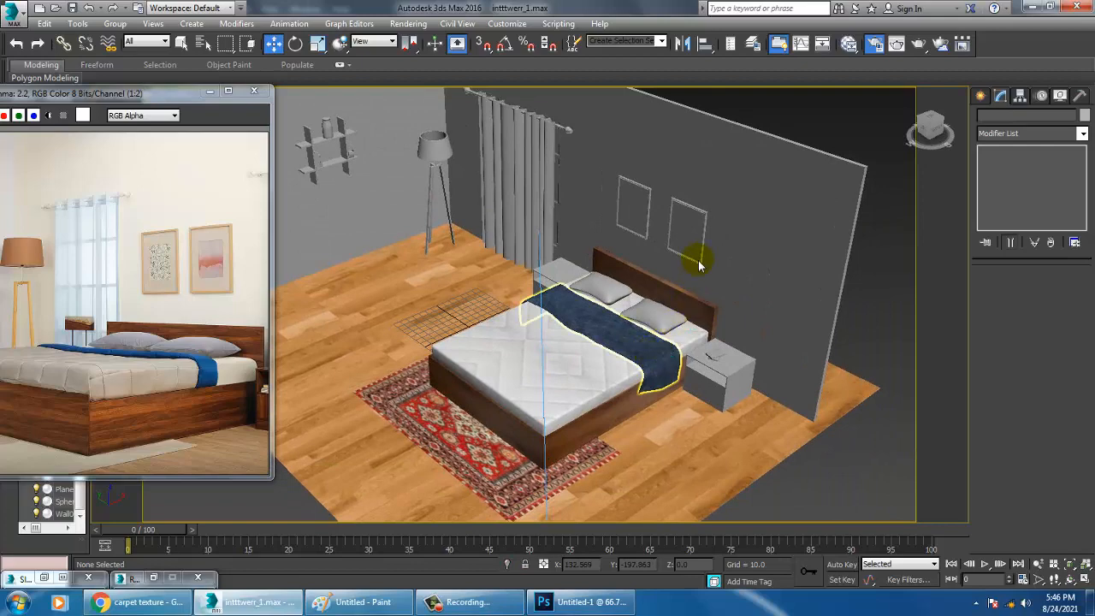
mouse_move(724, 305)
alt+middle_down()
mouse_move(709, 237)
mouse_move(701, 303)
mouse_move(714, 323)
alt+middle_up()
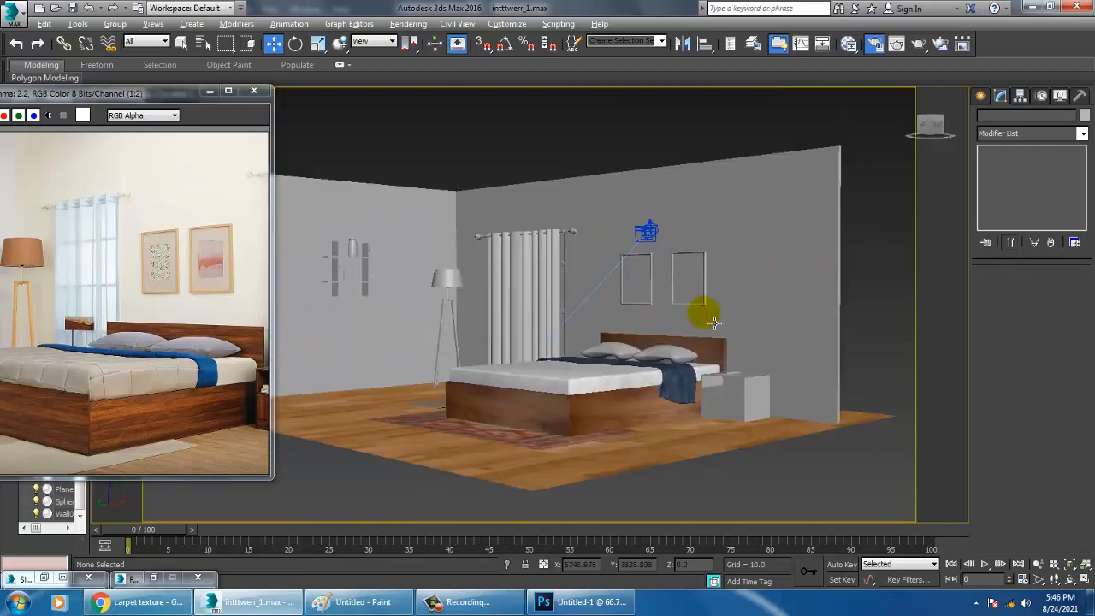
scroll(706, 334, up, 5)
click(834, 321)
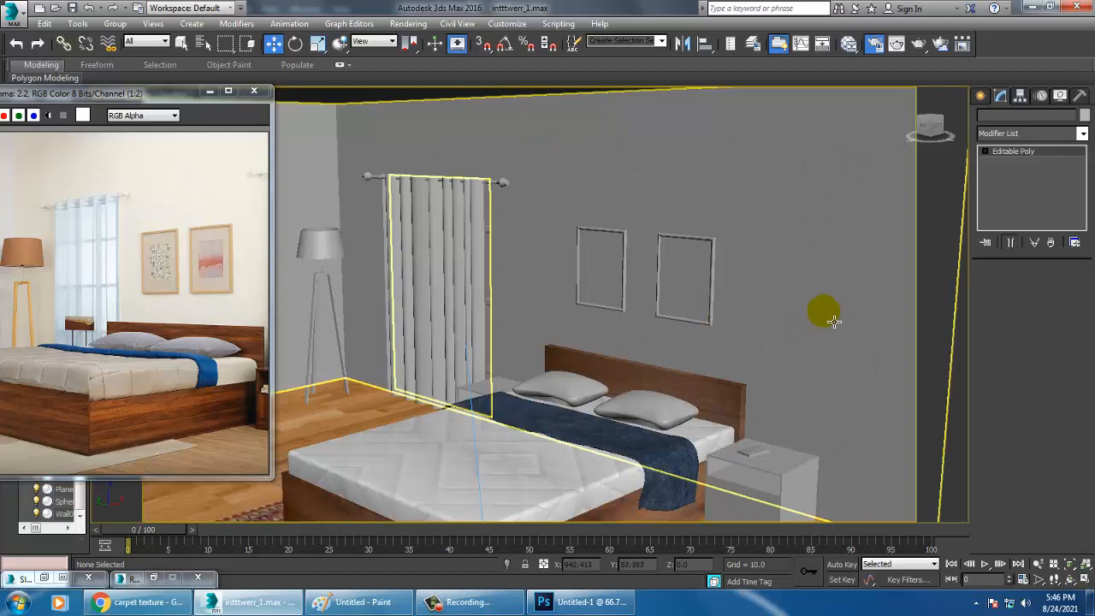
middle_drag(789, 306, 797, 286)
Rename the throw blanket's material as fabric and connect a new Noise map to its bump map
key(m)
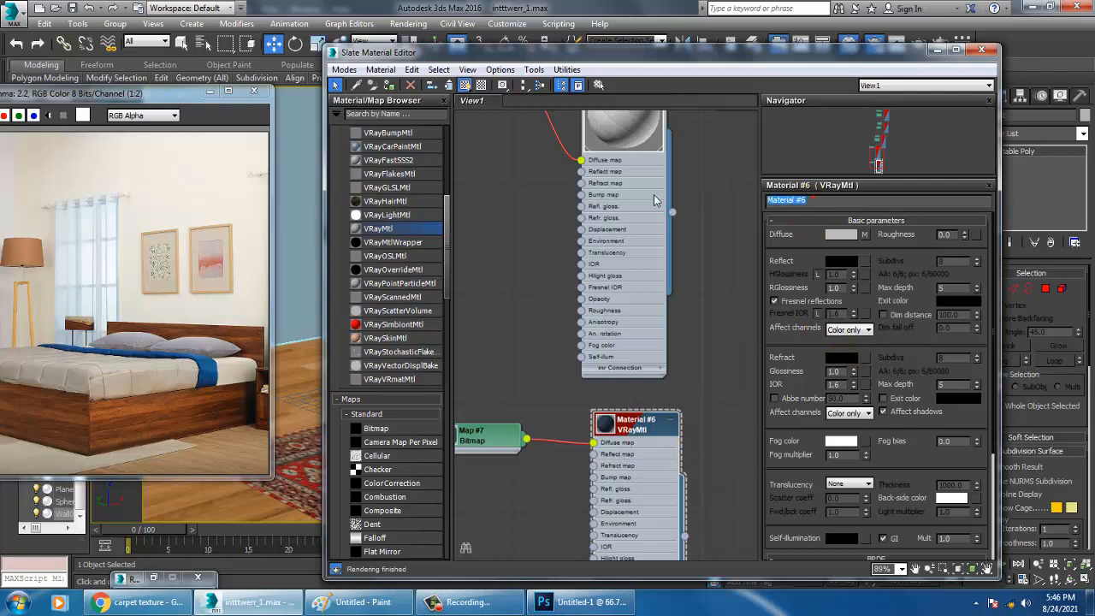
text(fabric)
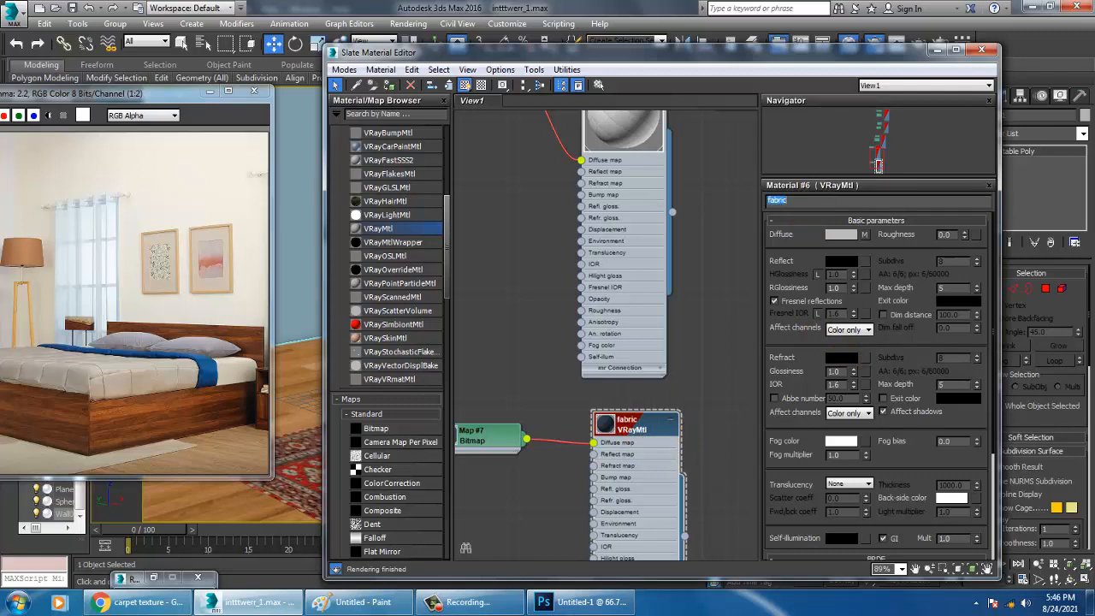
middle_drag(633, 438, 684, 308)
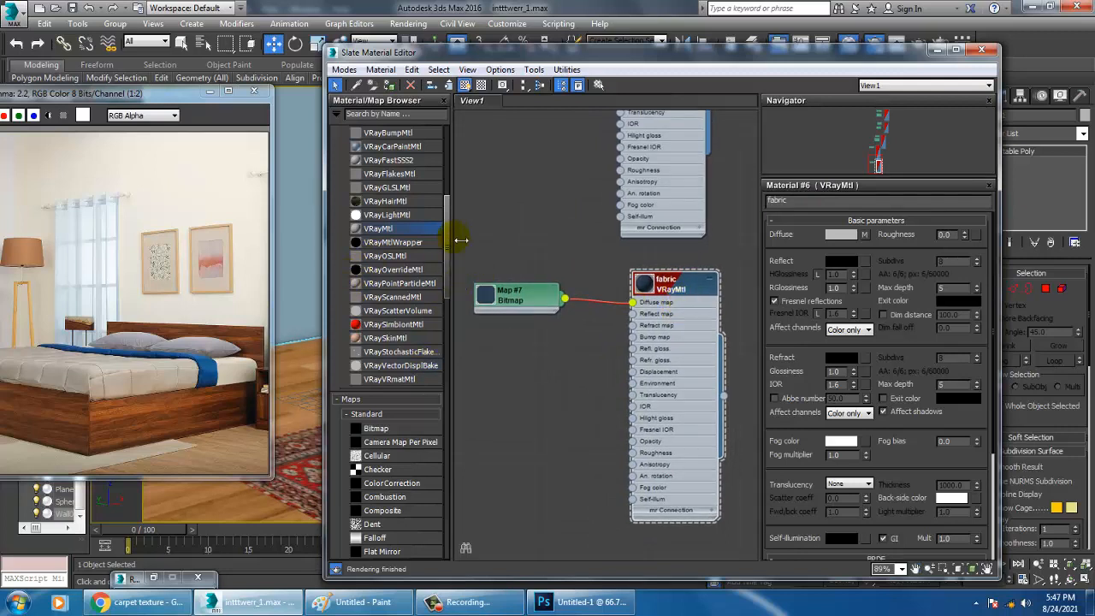
drag(446, 237, 452, 332)
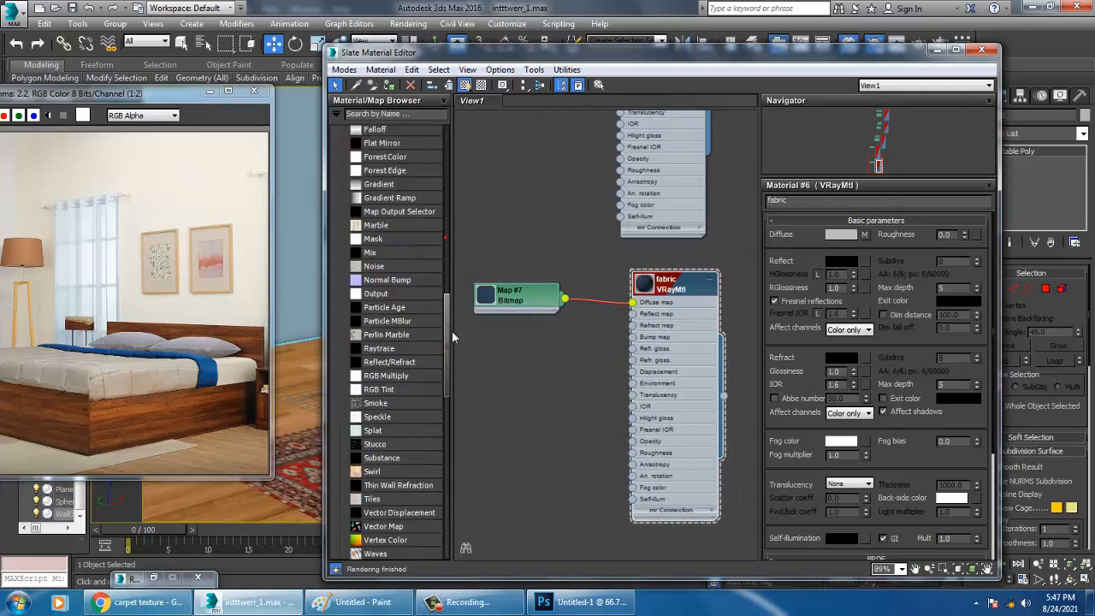
click(374, 267)
drag(527, 394, 634, 337)
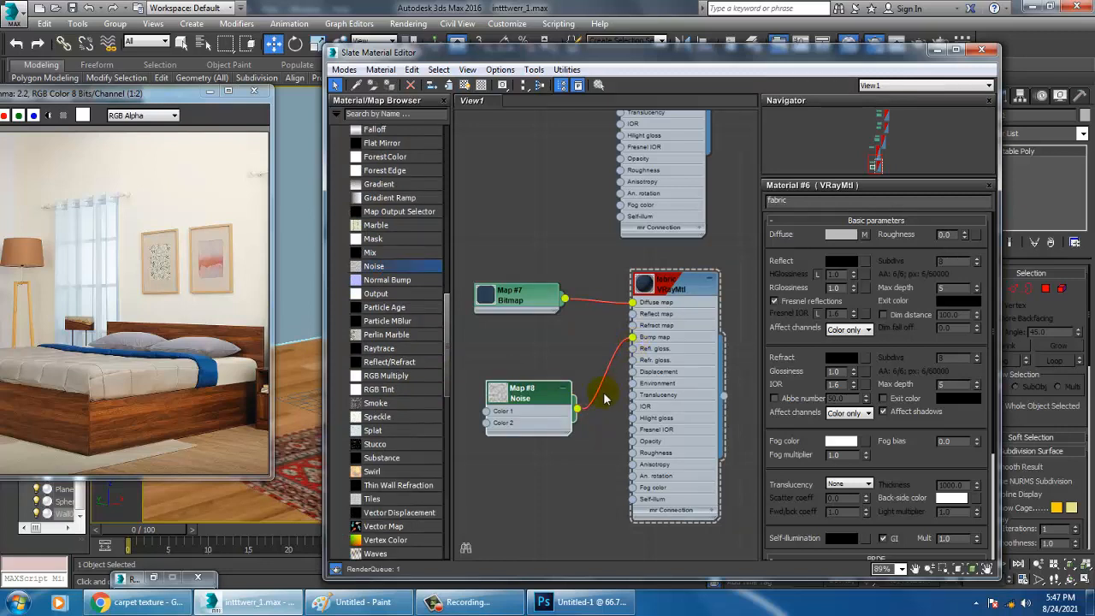
Set the Noise map's type to Fractal and its size to 0.2
double_click(547, 392)
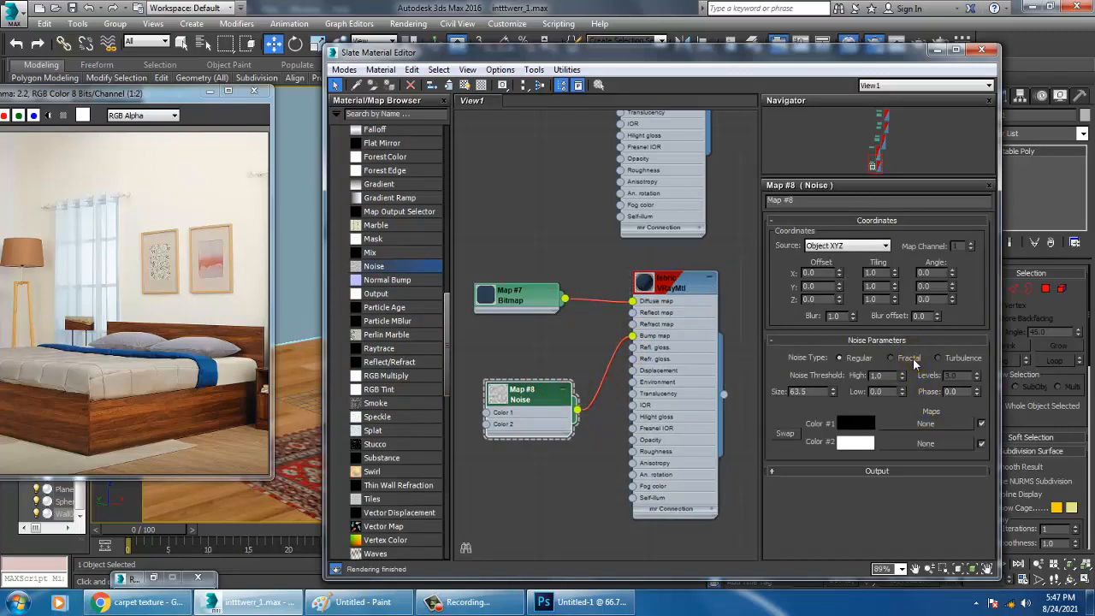
drag(817, 398, 714, 400)
text(00)
key(Return)
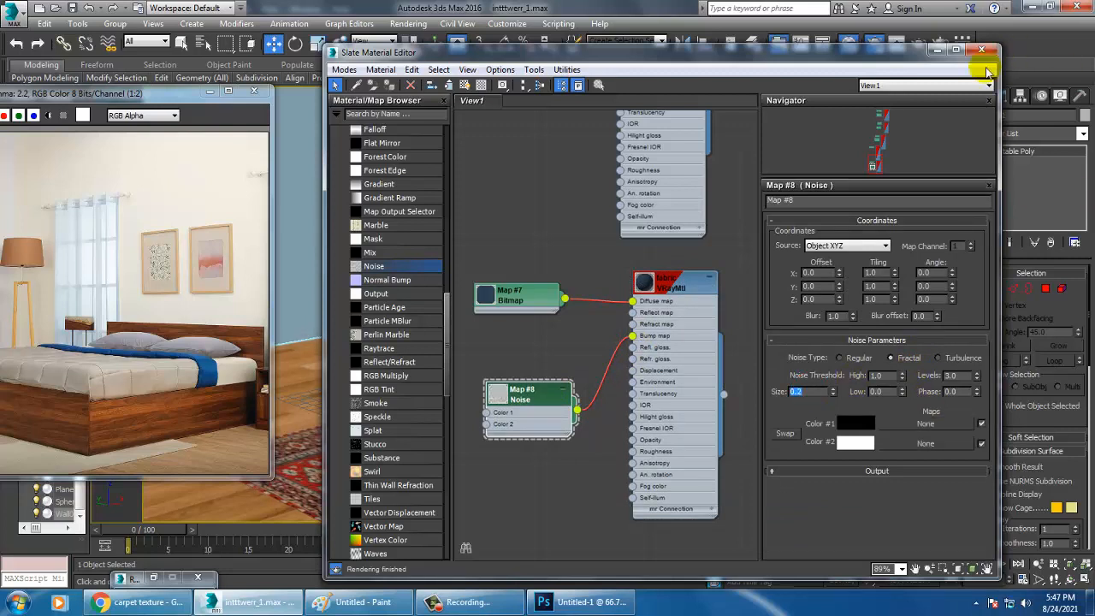
Add another VRayMtl below the fabric material and name it wall
middle_drag(576, 401, 581, 284)
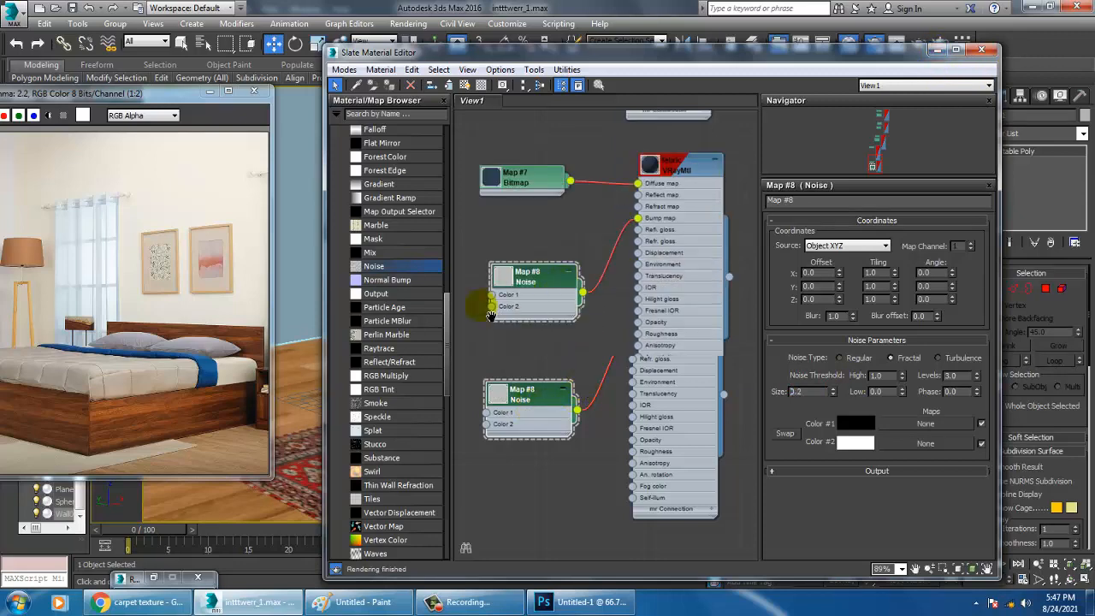
drag(448, 310, 438, 159)
scroll(444, 178, down, 5)
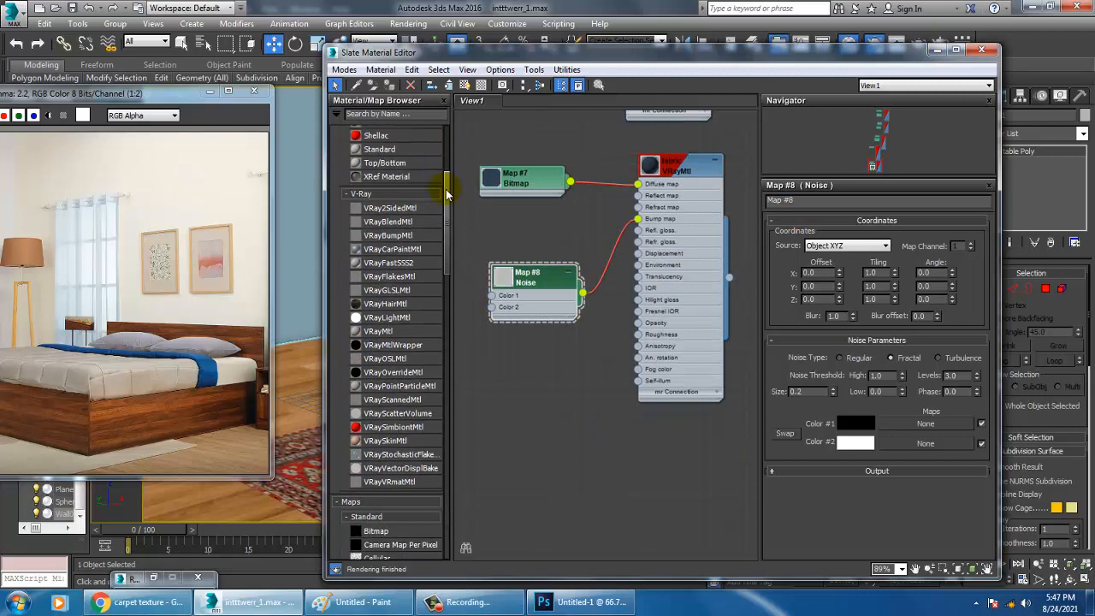
click(377, 331)
click(641, 446)
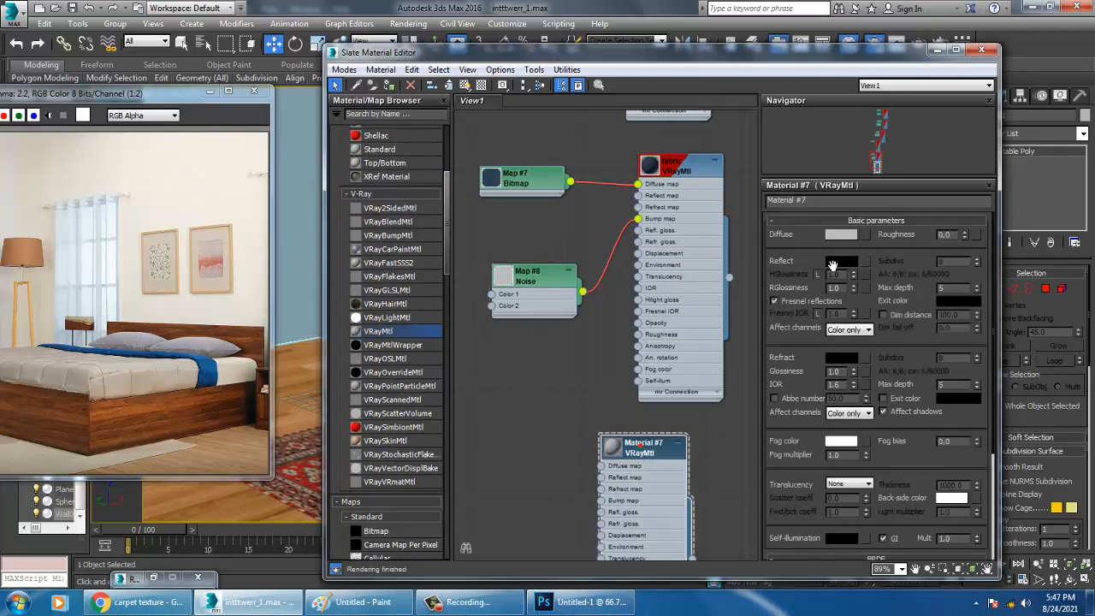
drag(831, 204, 767, 202)
text(wall)
key(Return)
Give the wall material a near-white diffuse color, assign it to the selected walls and show it shaded in the viewport
click(841, 234)
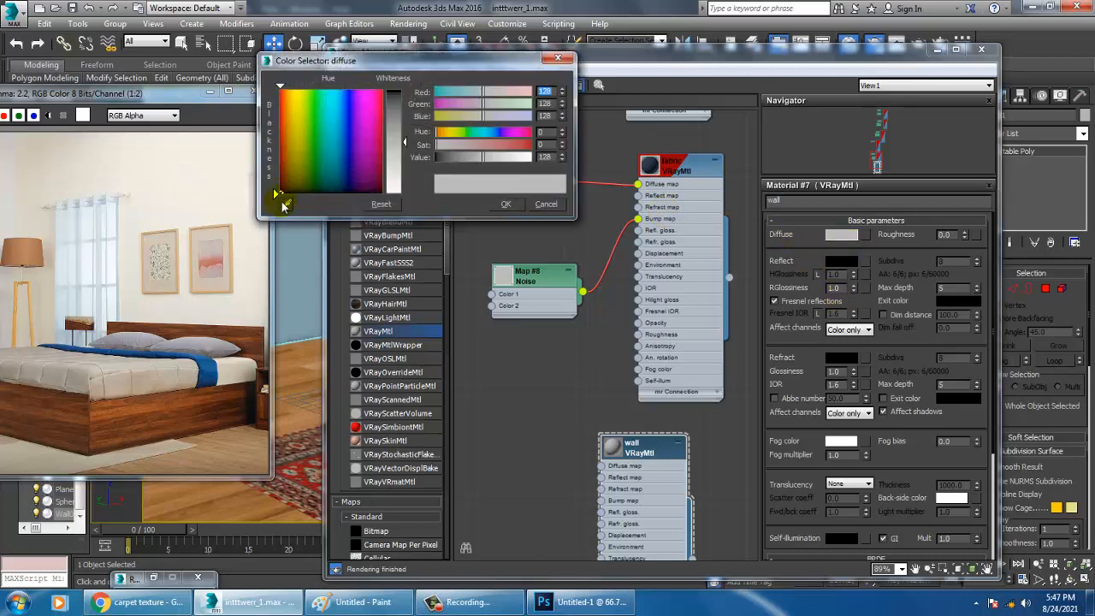
click(287, 204)
click(205, 183)
click(505, 205)
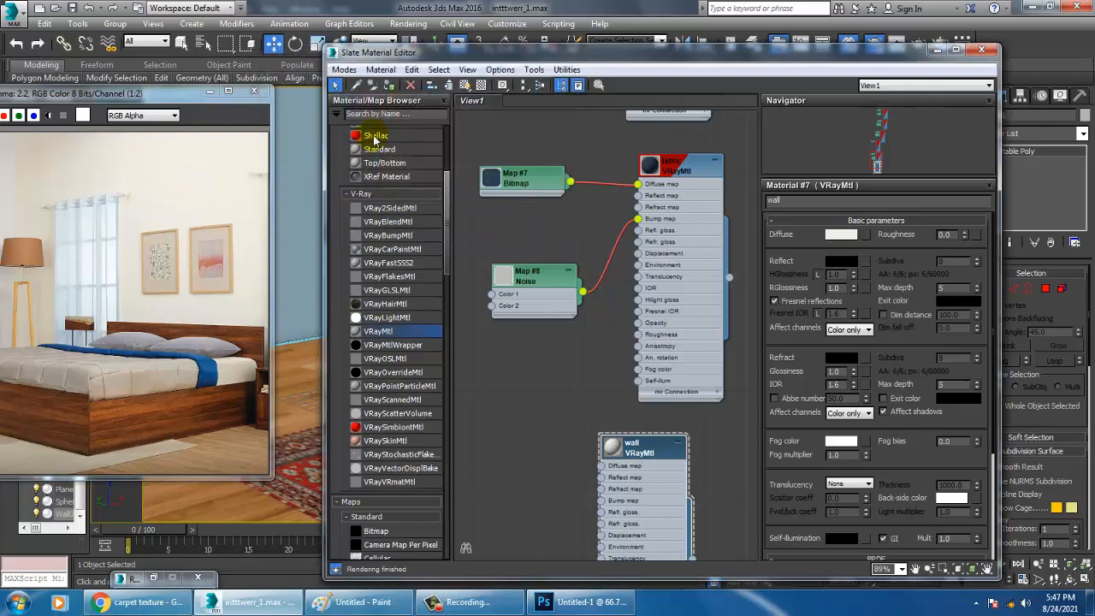
click(468, 87)
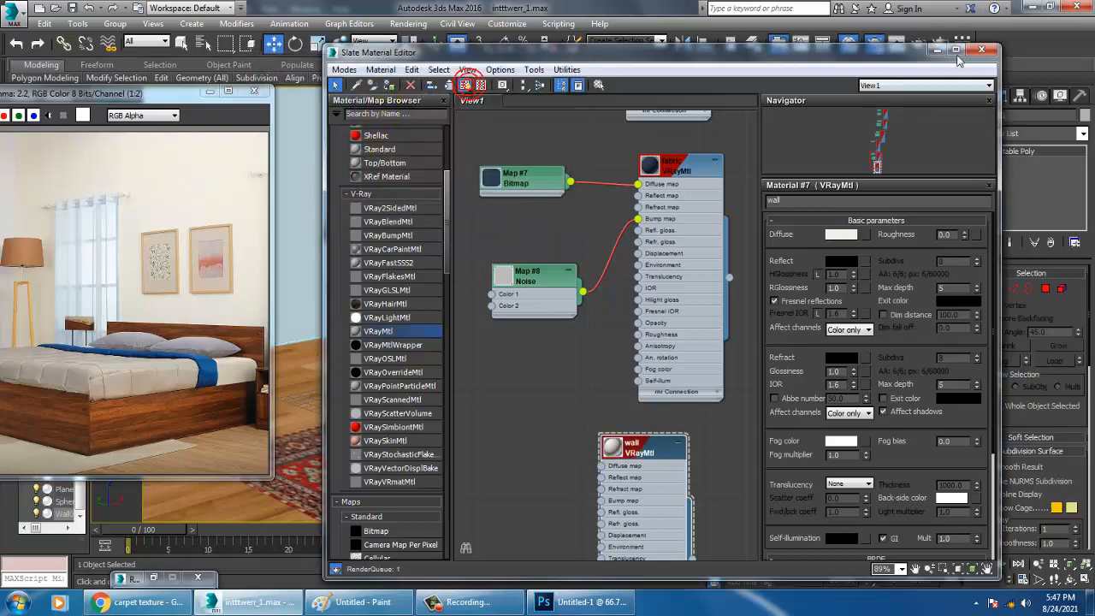
Set the environment background color to near-white with RGB values of 253
click(938, 51)
scroll(726, 319, down, 8)
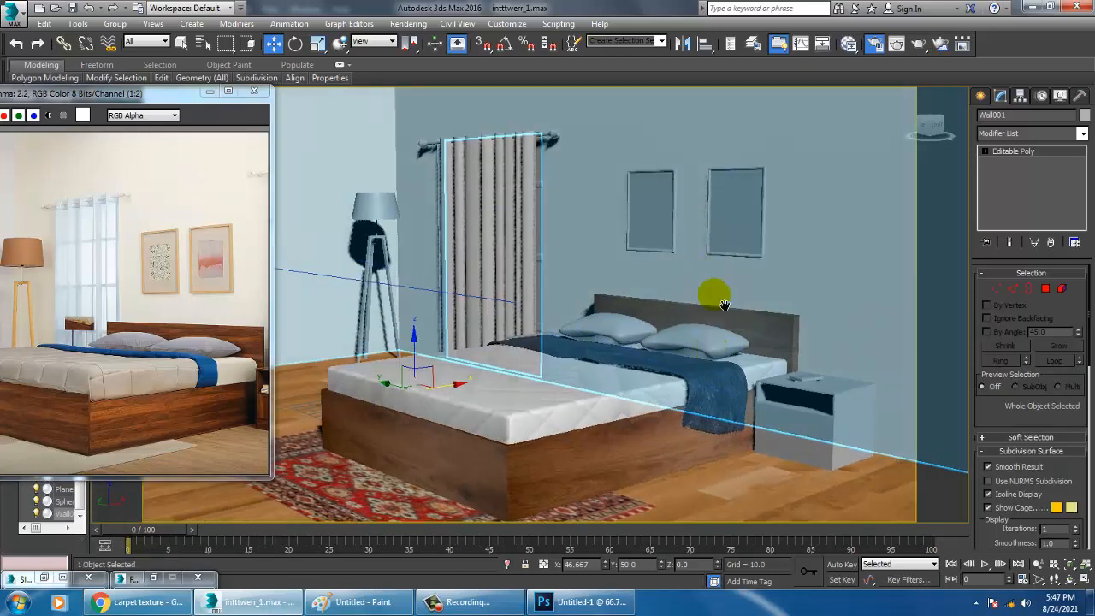
click(705, 170)
scroll(642, 369, up, 3)
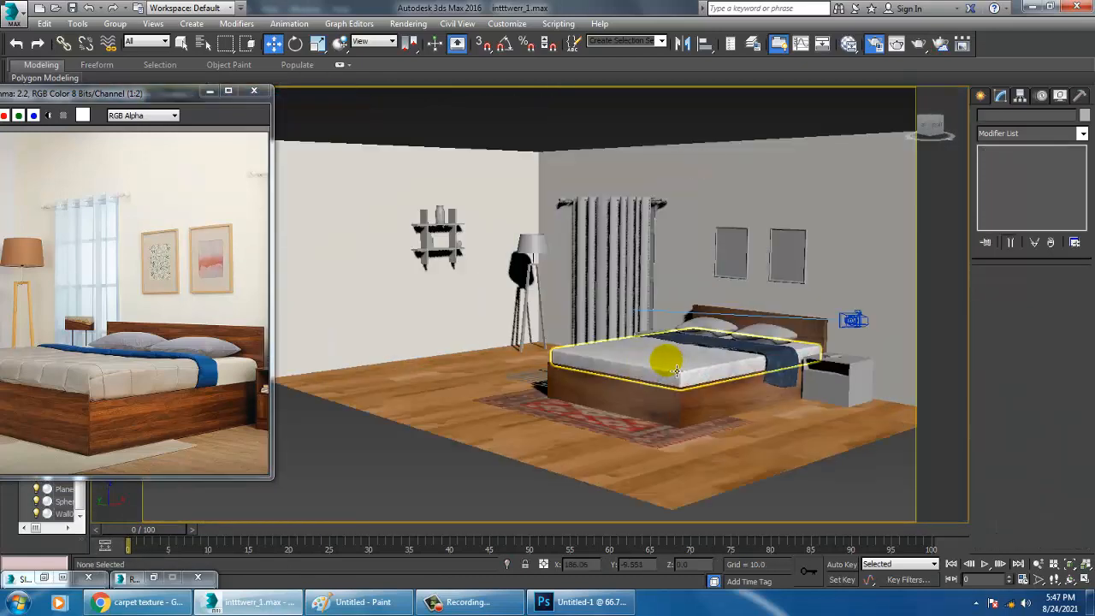
scroll(653, 373, up, 5)
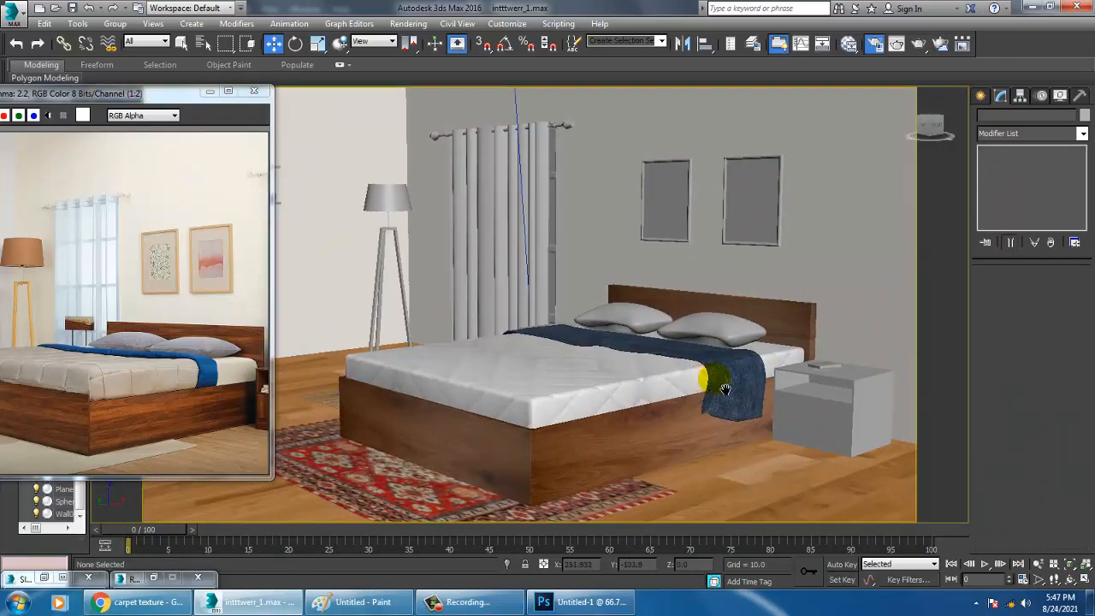
scroll(733, 379, down, 3)
click(411, 22)
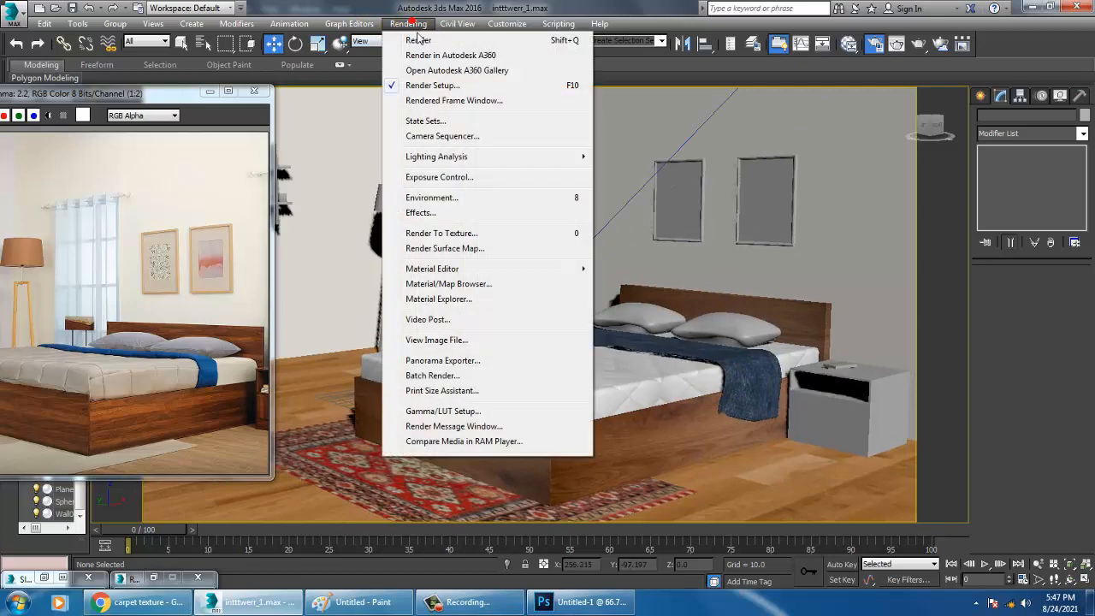
click(462, 199)
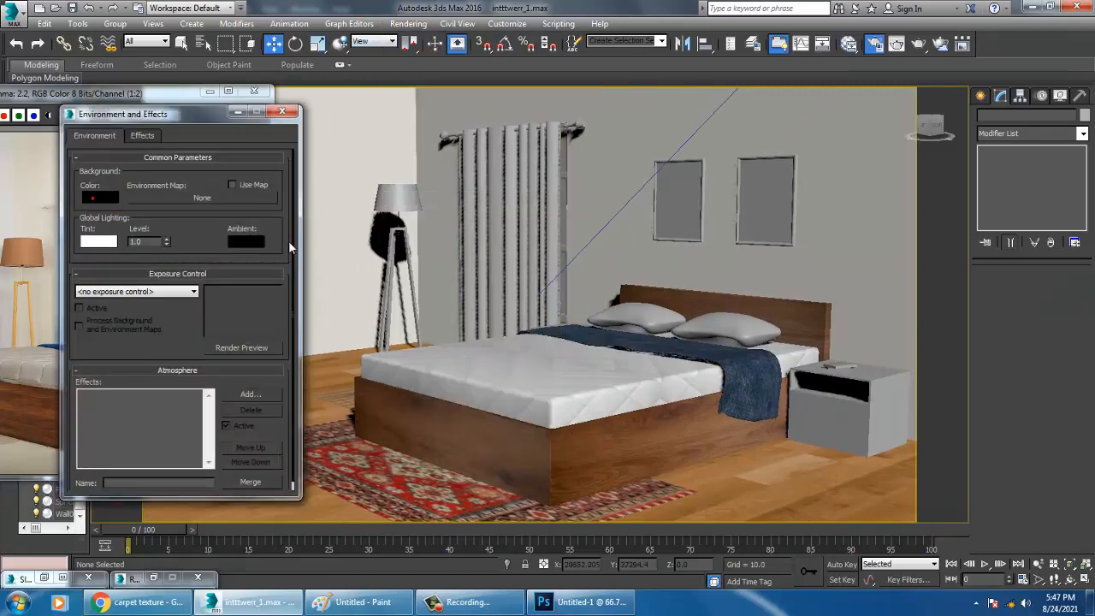
click(93, 198)
drag(395, 136, 413, 194)
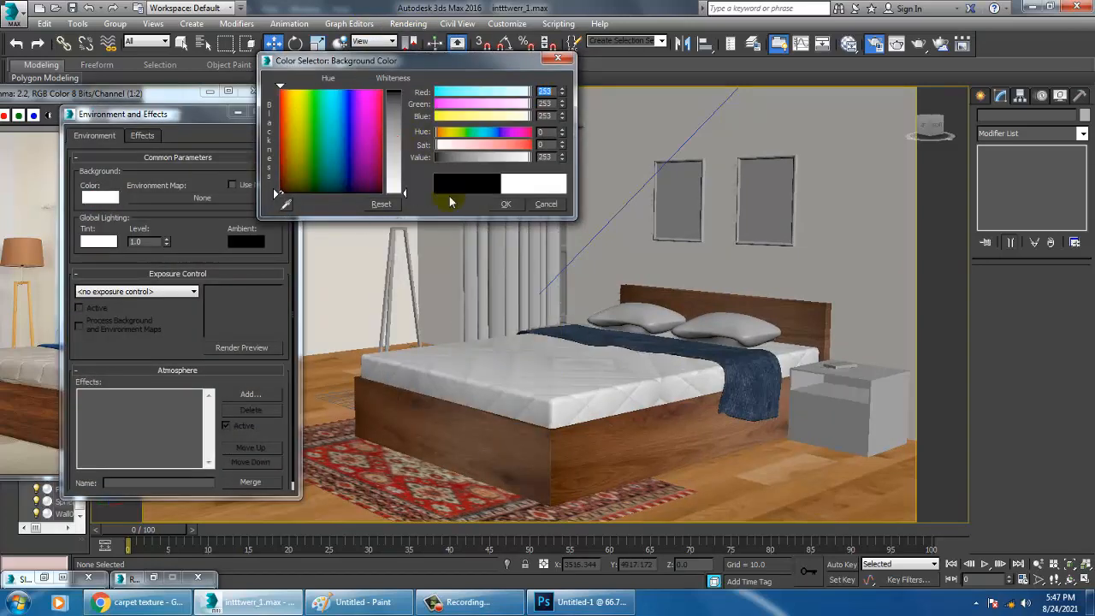
click(506, 204)
Test-render the bedroom's perspective view against the new background, and cancel the render once the image is readable
click(409, 23)
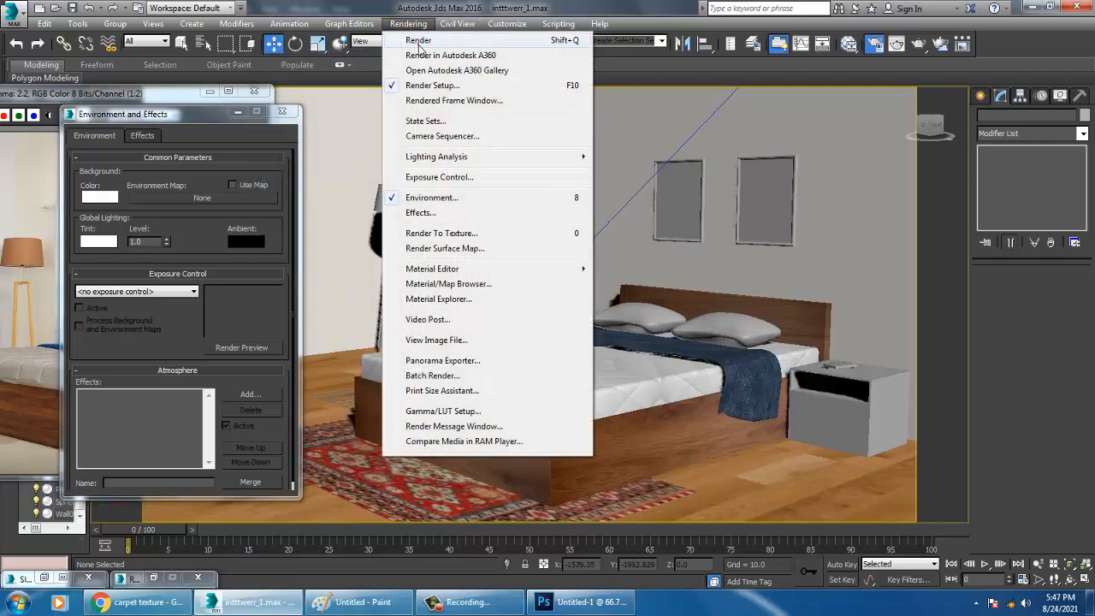
click(419, 41)
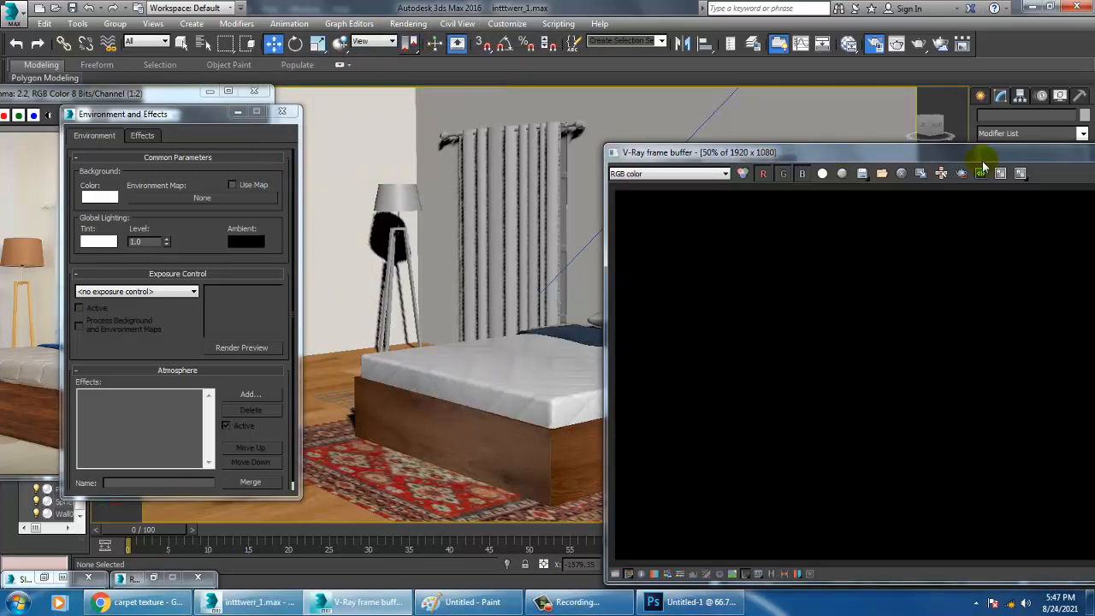
drag(835, 155, 389, 92)
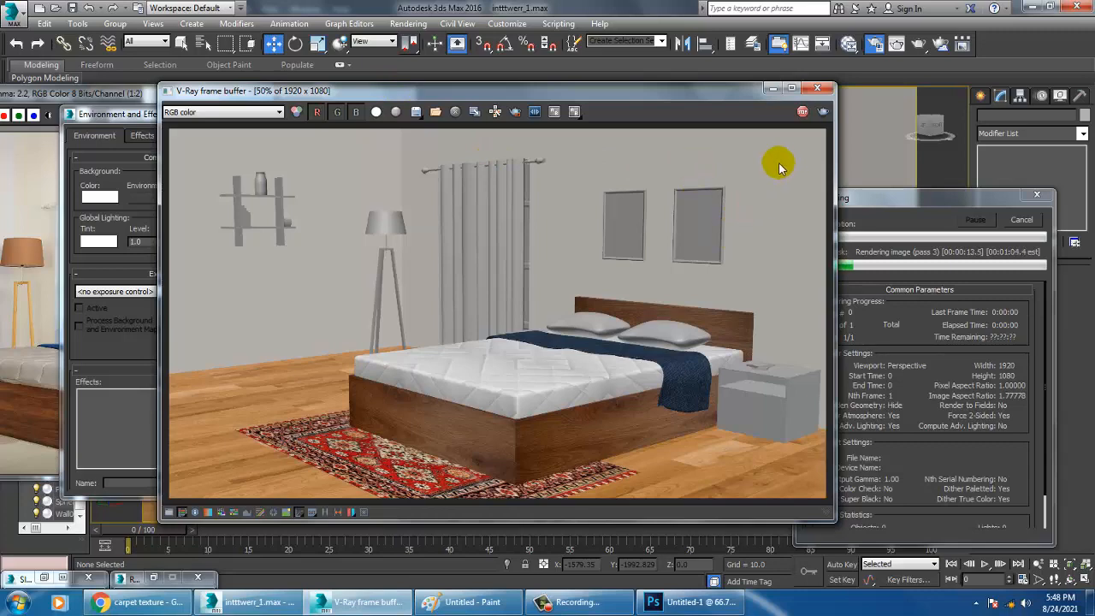
click(818, 88)
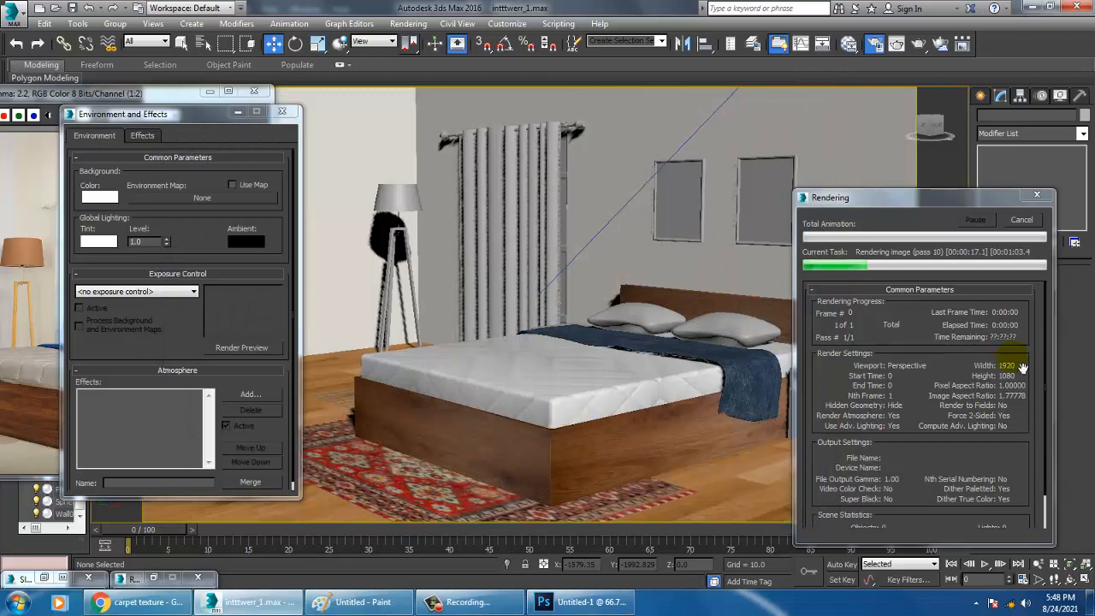
click(1038, 218)
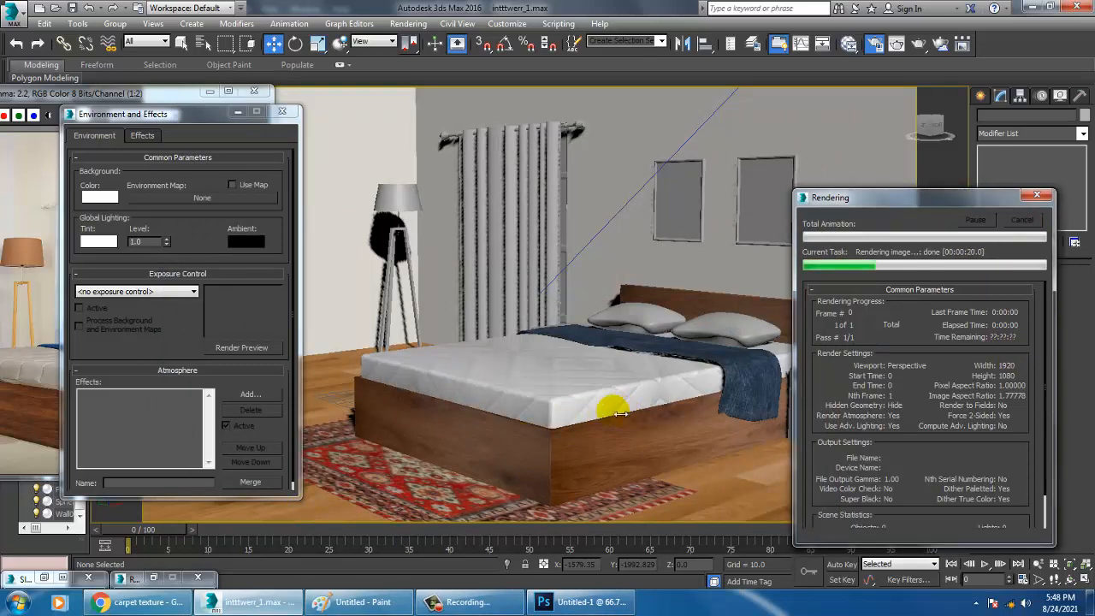
Find the floor material in the node view and make its reflection color a slightly lighter gray
click(308, 523)
key(m)
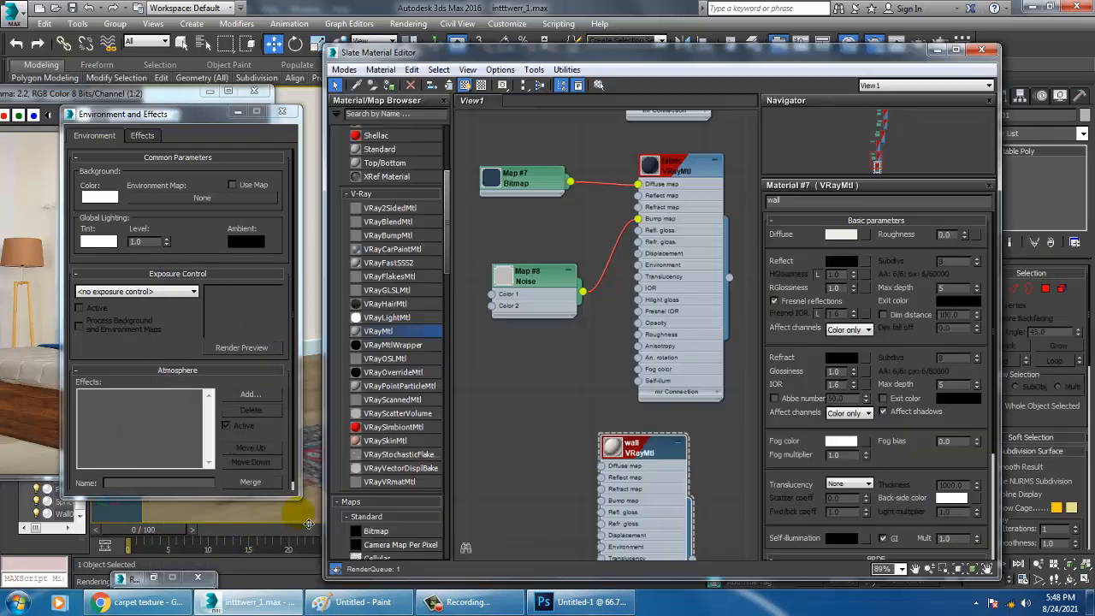
middle_drag(638, 224, 623, 459)
middle_drag(691, 190, 673, 420)
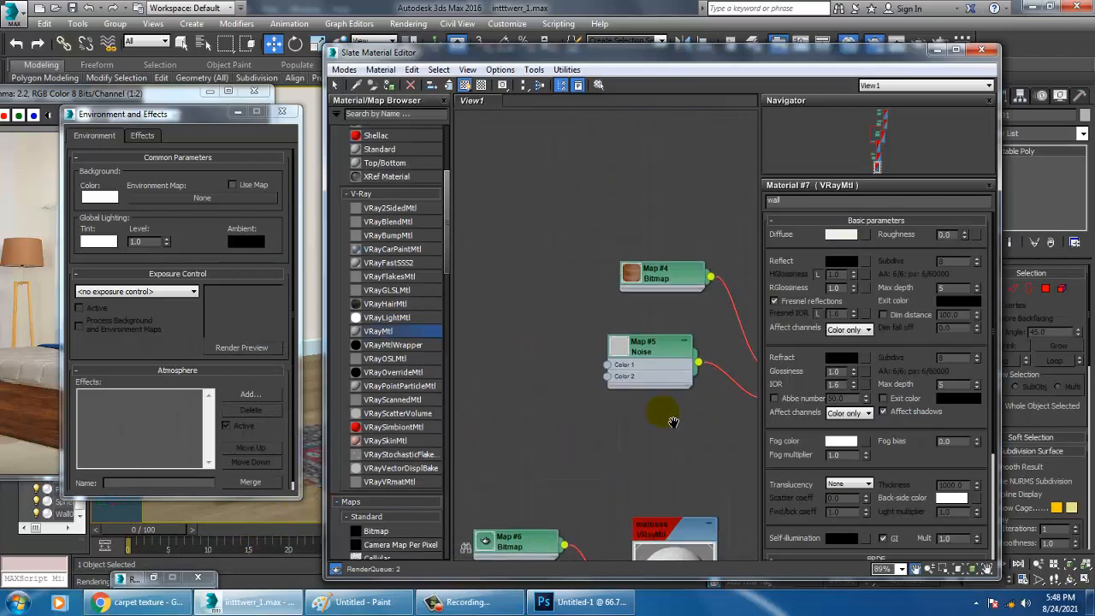
middle_drag(732, 281, 607, 261)
middle_drag(695, 337, 673, 403)
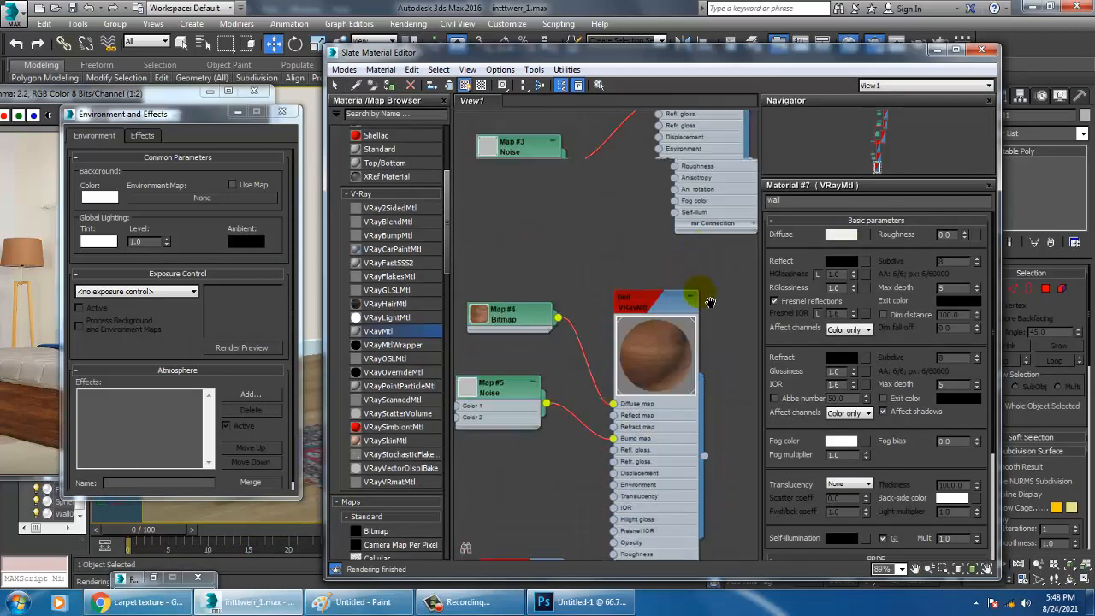
middle_drag(709, 300, 690, 554)
middle_drag(678, 275, 616, 498)
middle_drag(649, 224, 661, 265)
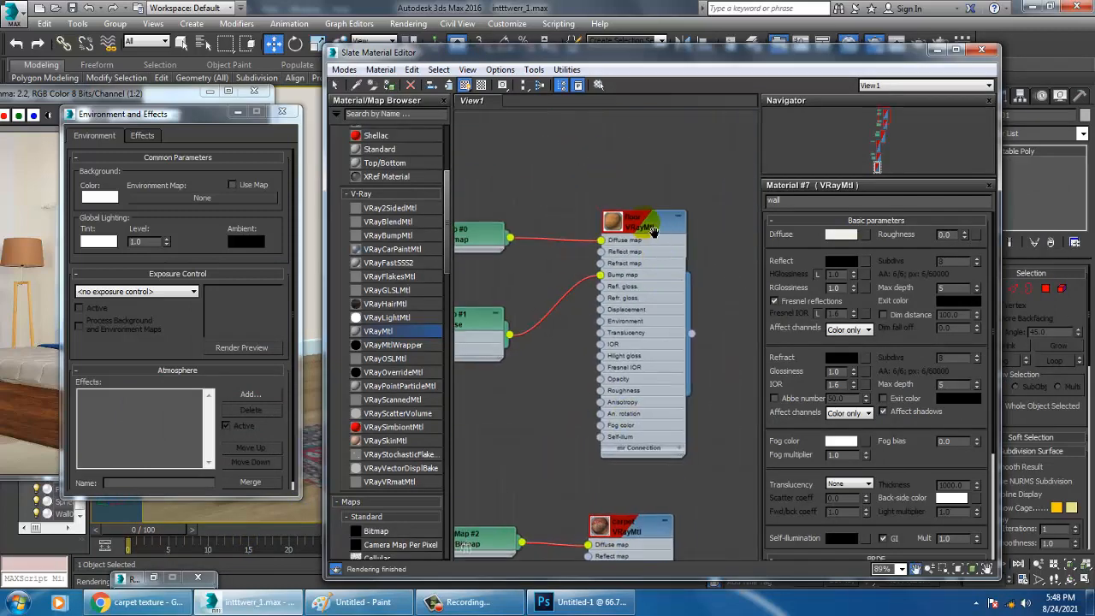
click(648, 227)
double_click(649, 226)
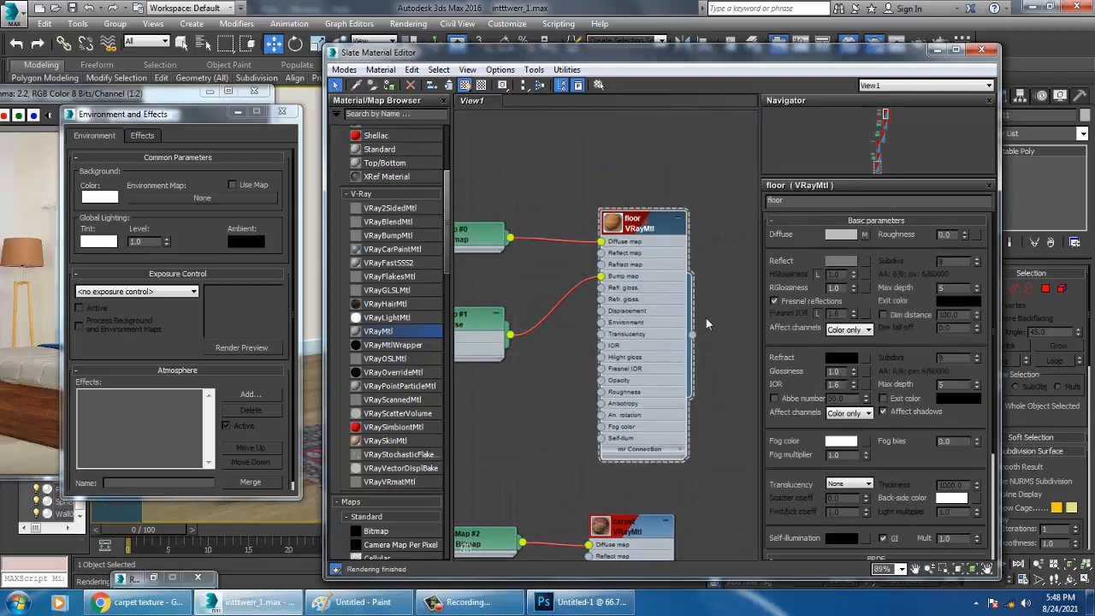
click(842, 261)
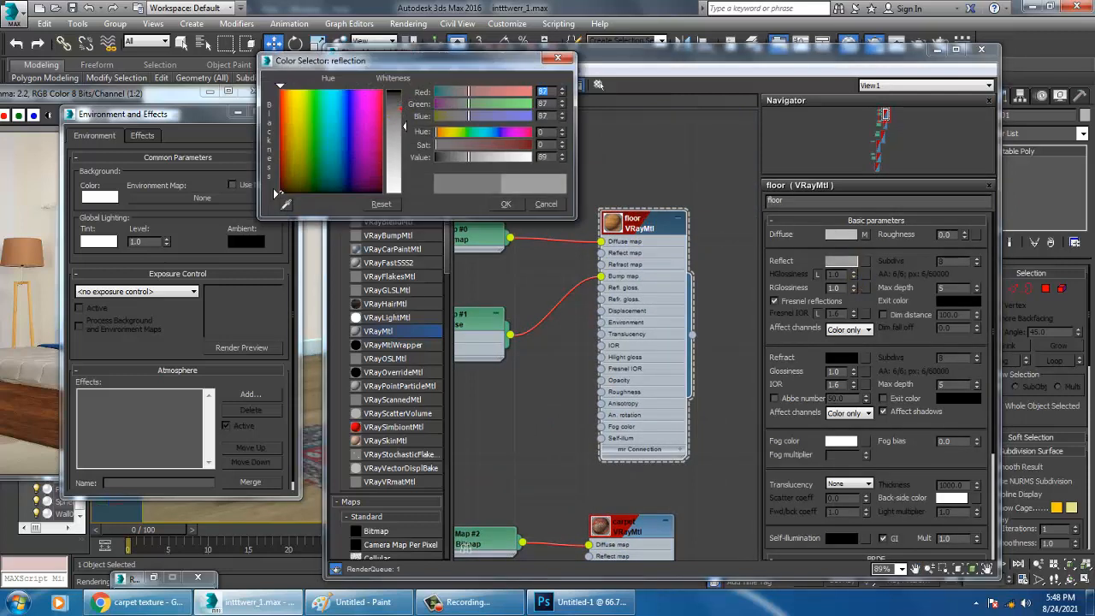
drag(473, 157, 475, 157)
click(506, 204)
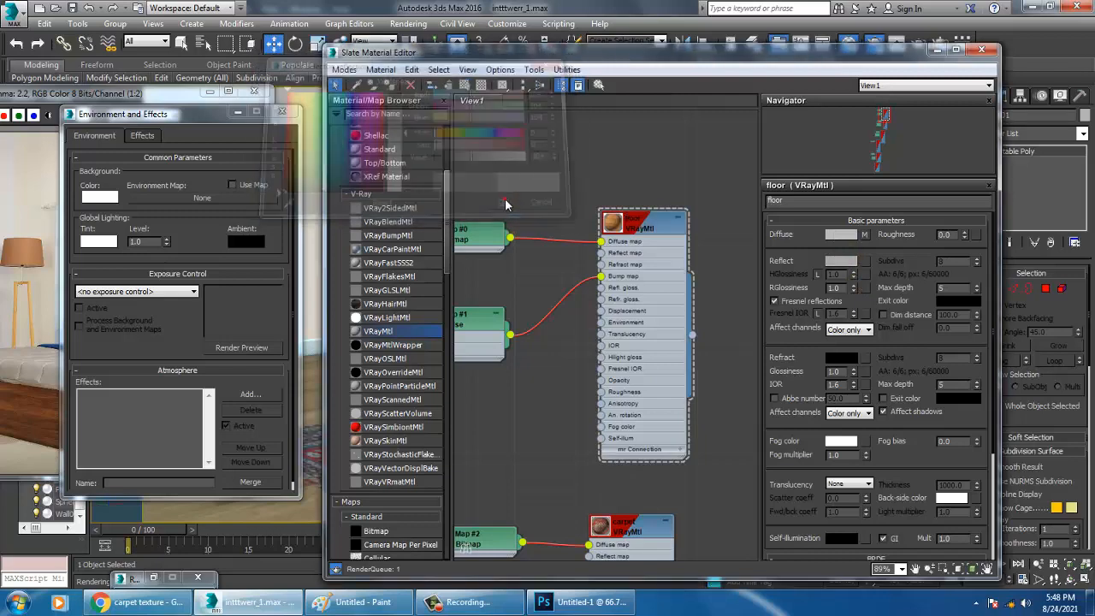
Test-render the scene to check the floor's reflection
click(424, 24)
click(419, 47)
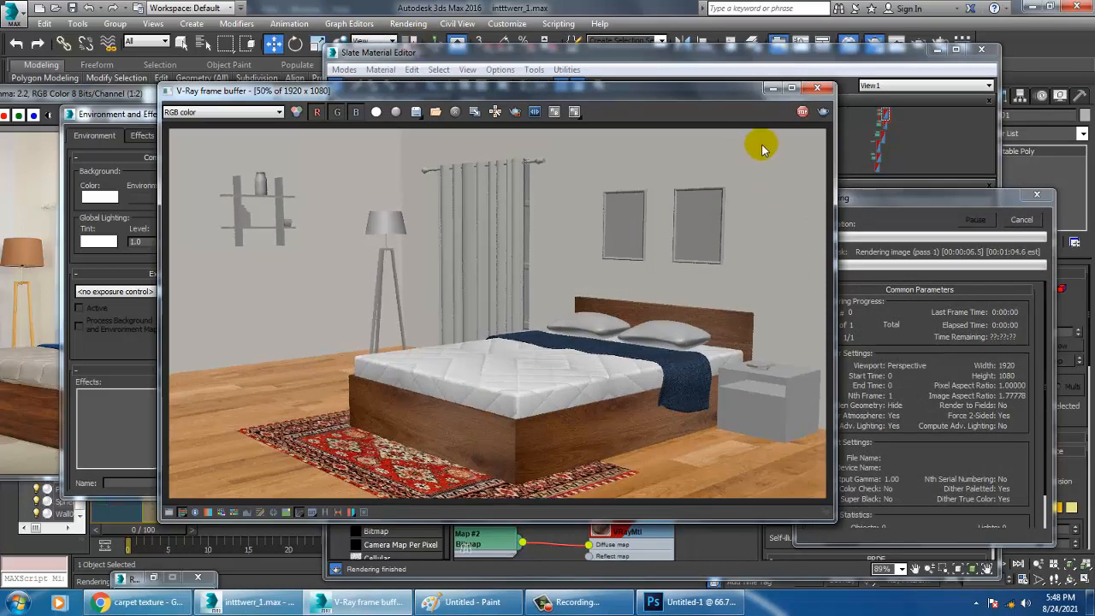
click(817, 88)
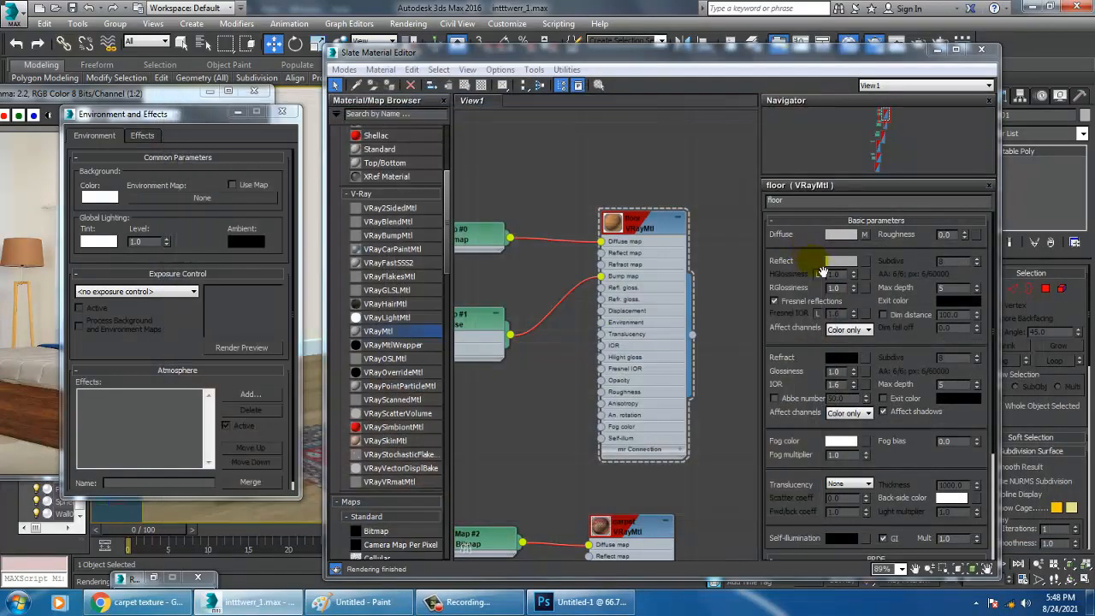
Raise the floor material's reflection color to a light gray of about RGB 180
click(837, 261)
drag(405, 132, 406, 160)
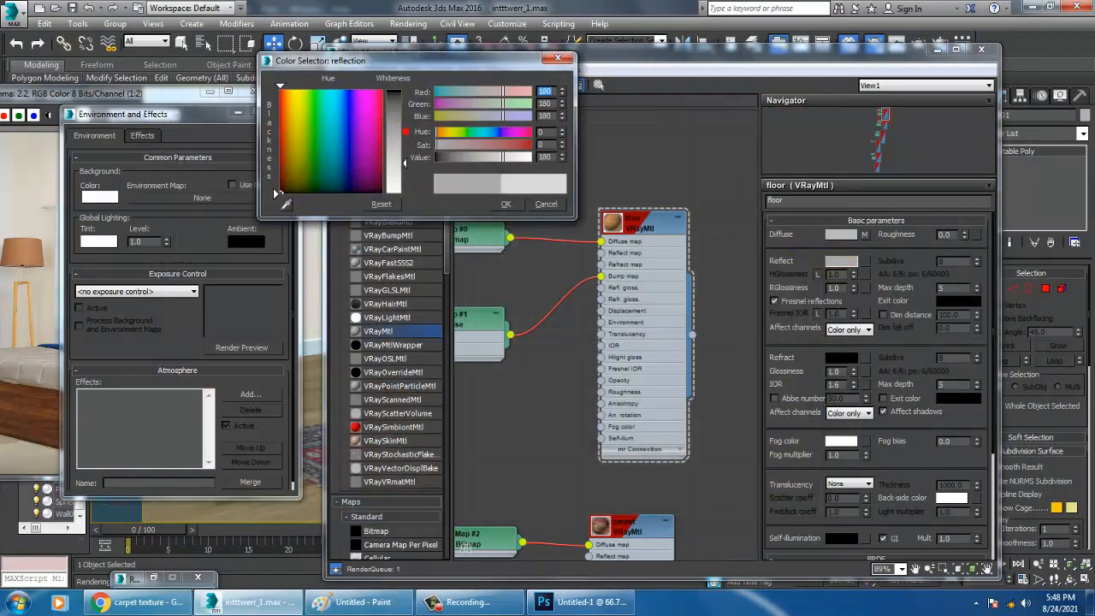
click(506, 205)
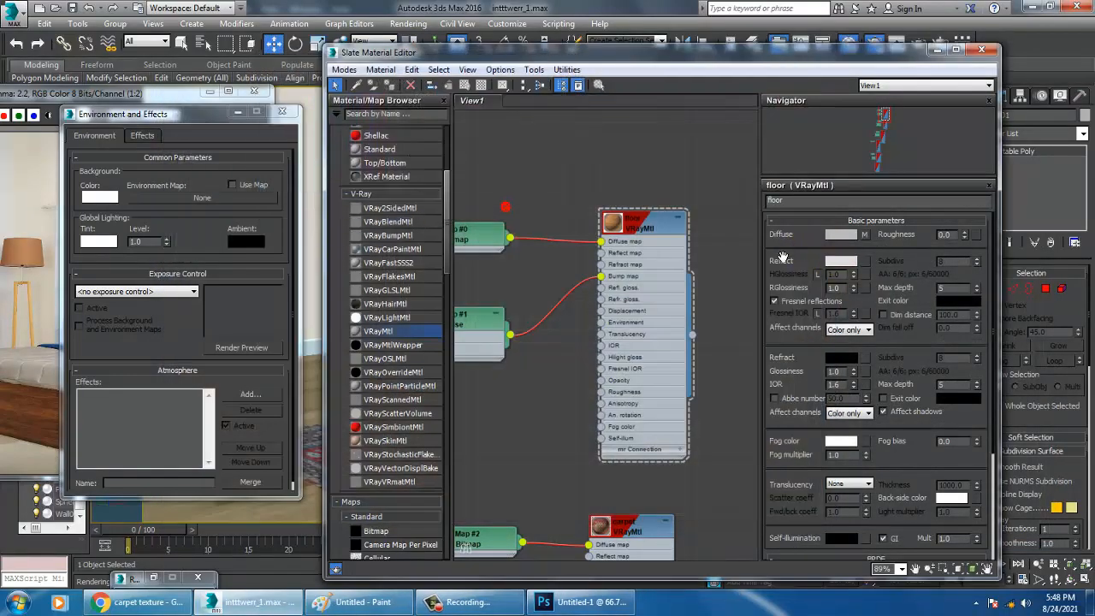
Render the scene again to judge the stronger floor reflection, and stop the render after checking it
click(408, 23)
click(418, 40)
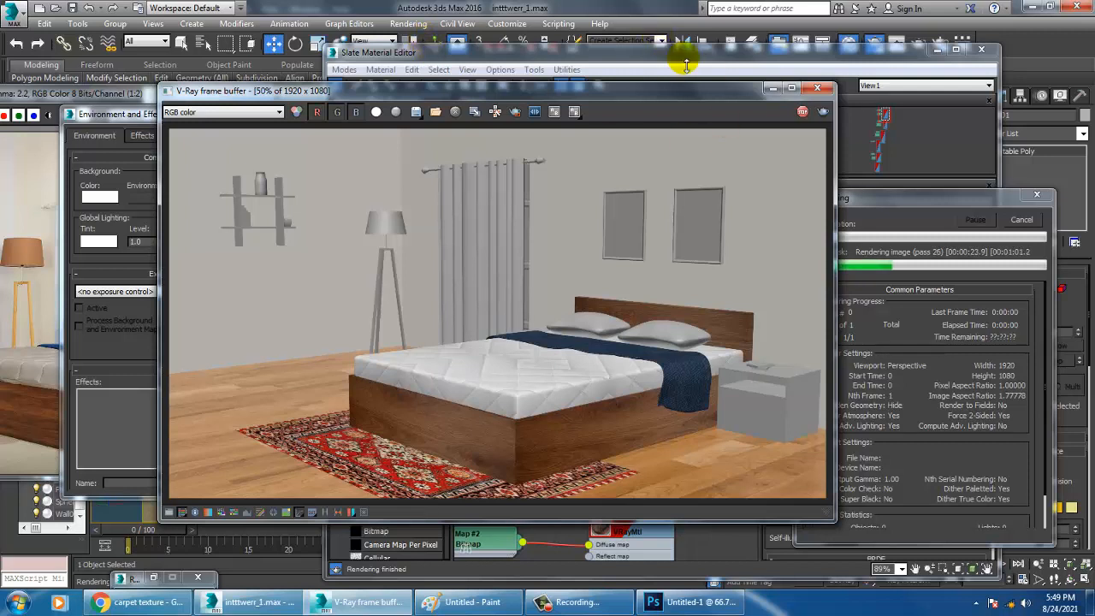
click(806, 111)
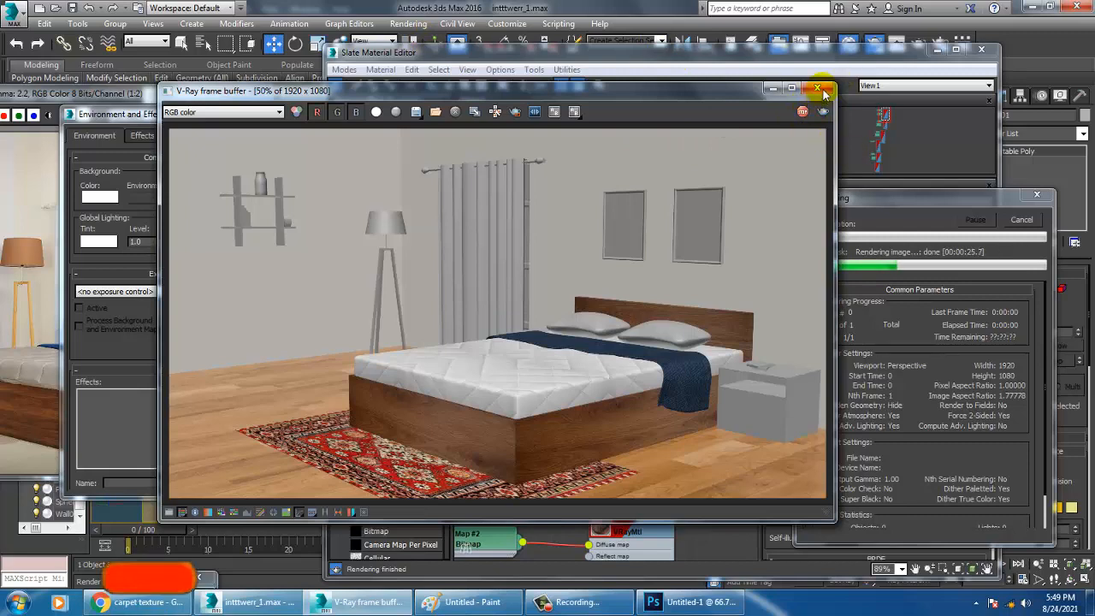
click(819, 88)
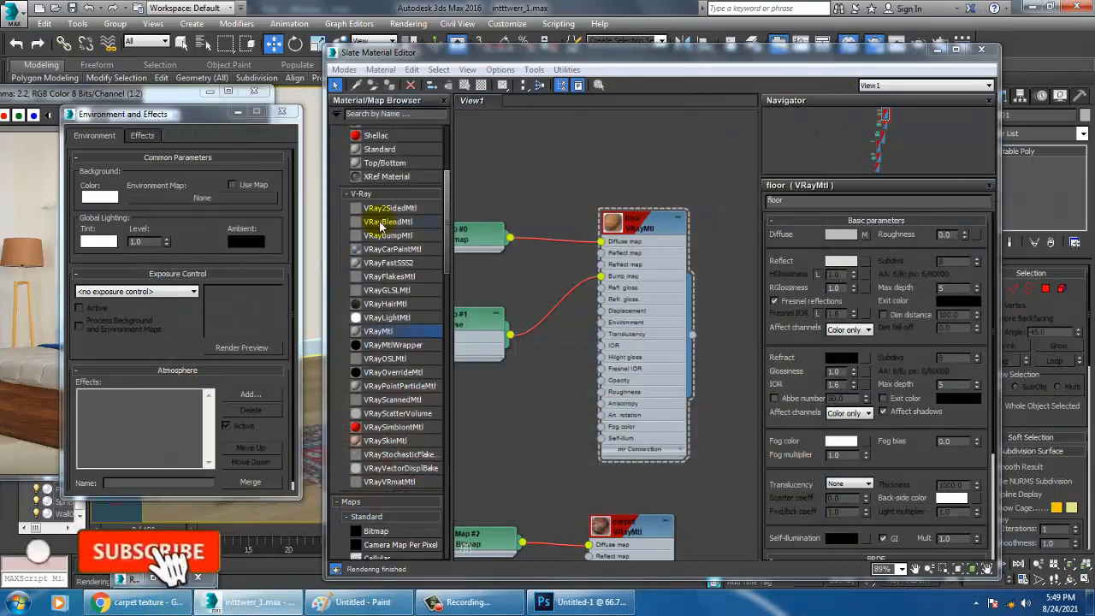
Close the material and environment dialogs and switch the viewport to the PhysCamera001 view
click(981, 49)
click(282, 111)
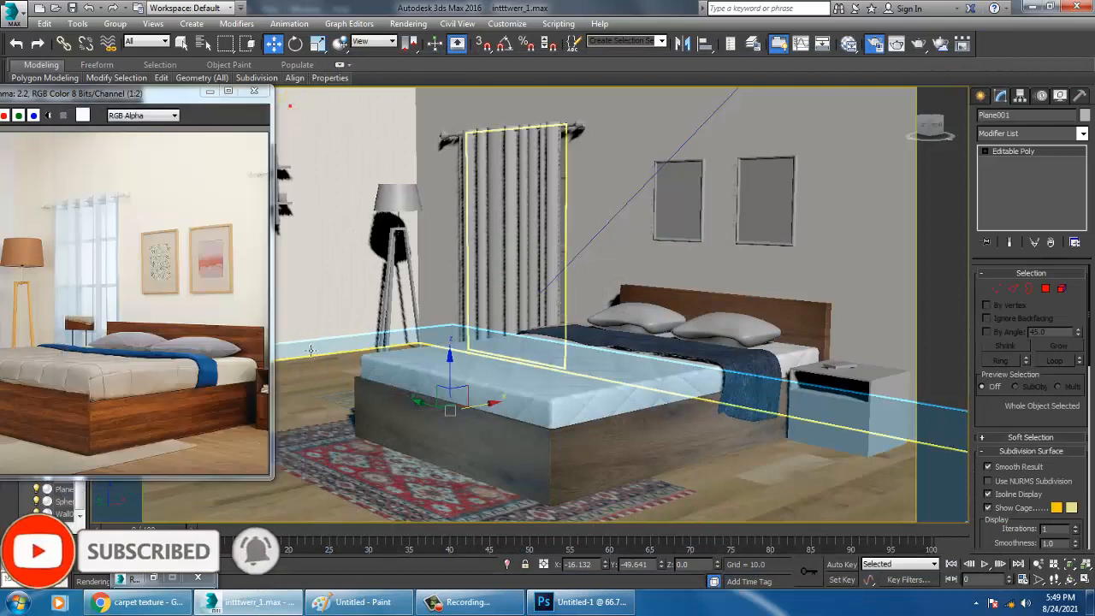
click(548, 379)
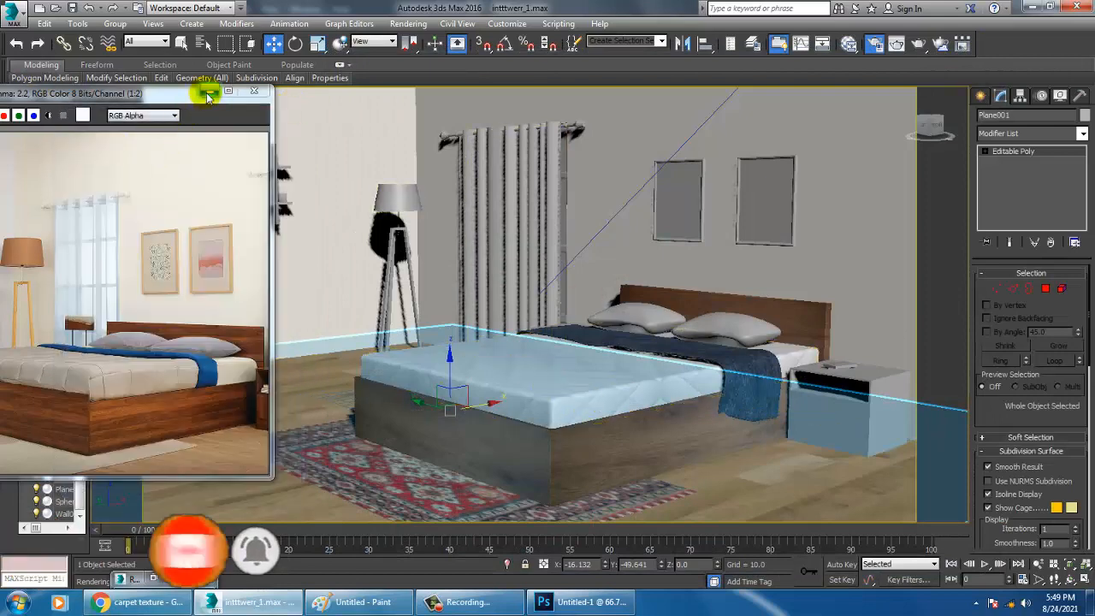
click(210, 91)
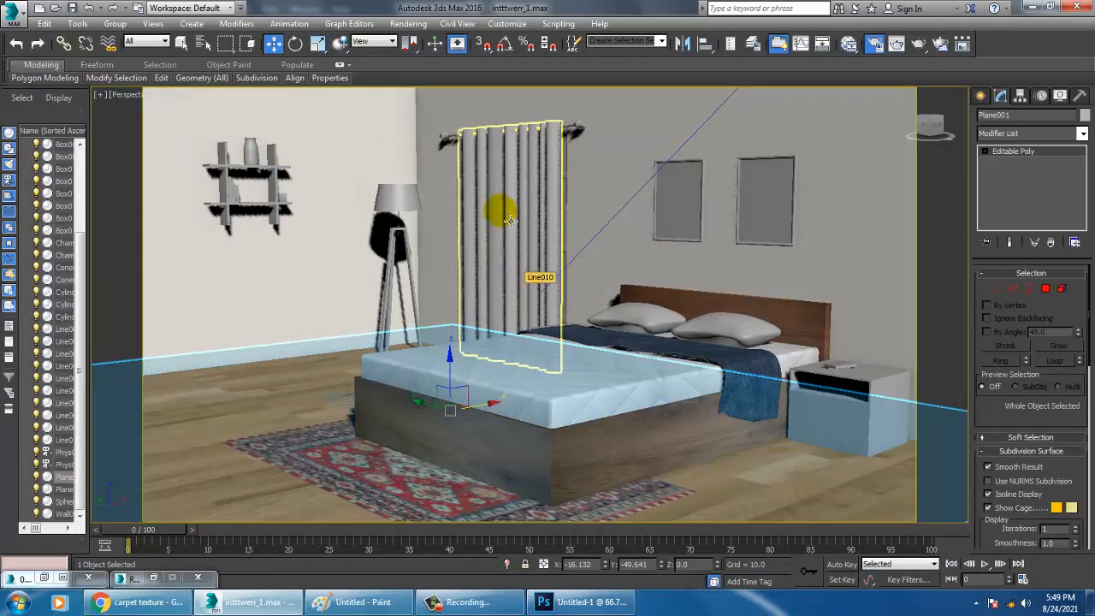
key(c)
click(399, 116)
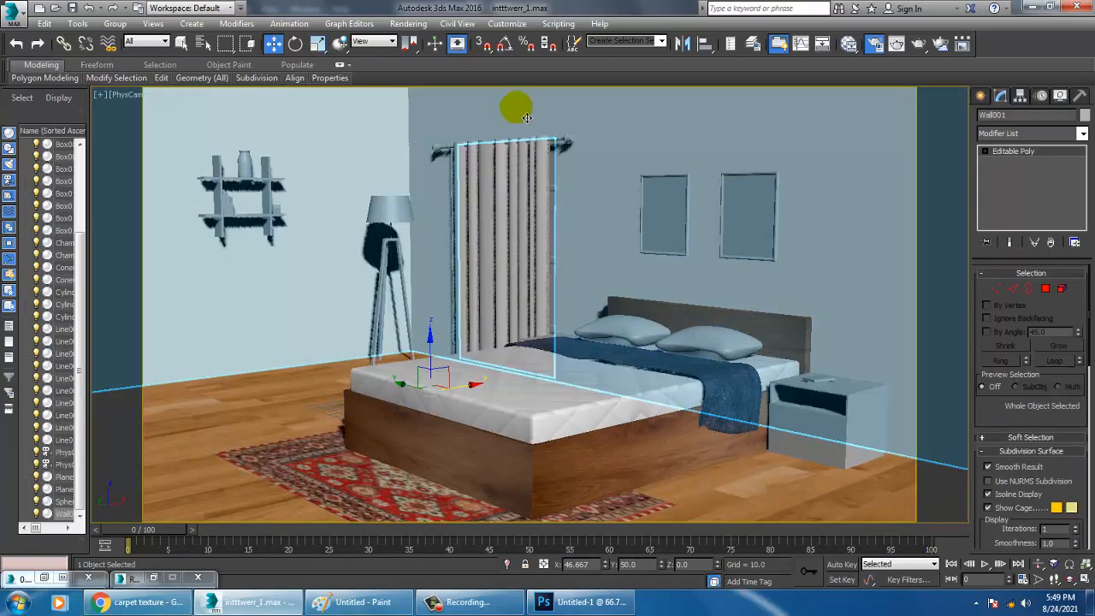
Close the Render Setup dialog and restore the minimized reference photo beside the camera view
click(155, 580)
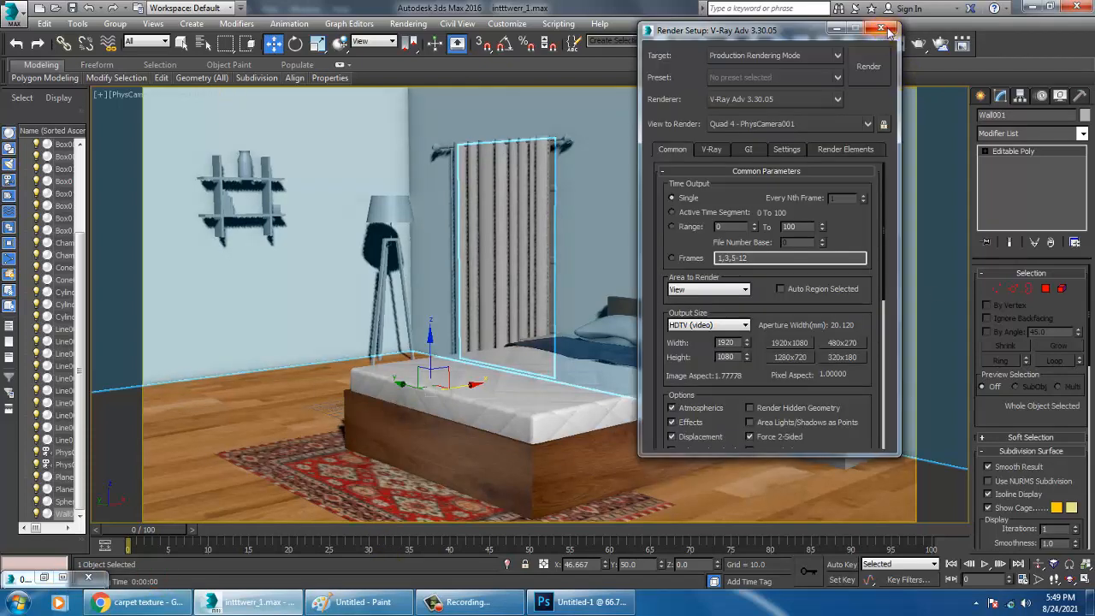
click(889, 31)
click(47, 574)
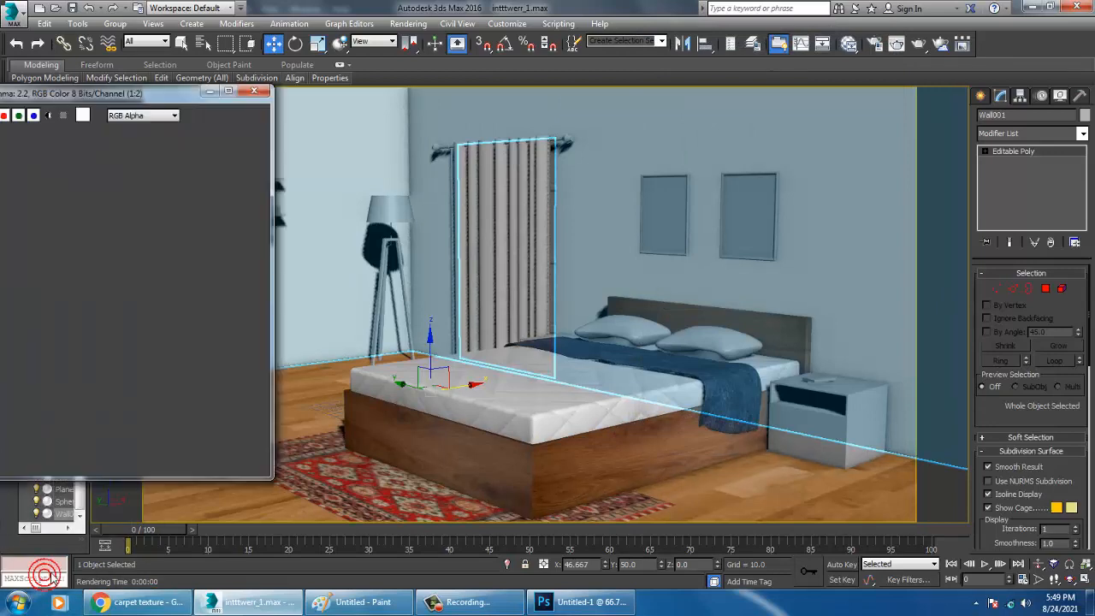